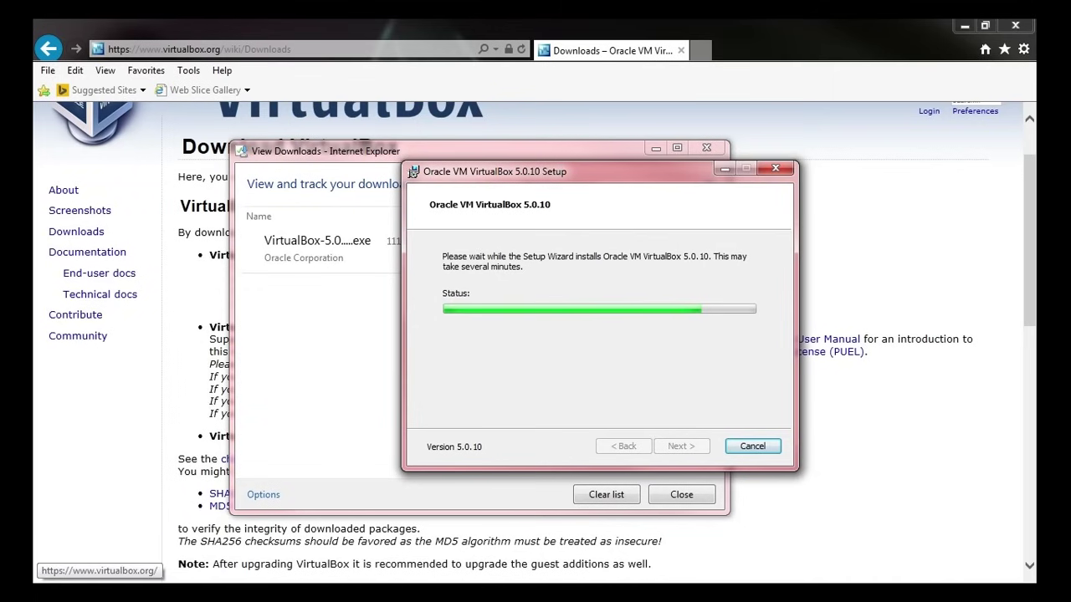
- Trust Oracle driver software, install the Oracle network driver, and finish VirtualBox 5.0.10 setup
click(502, 399)
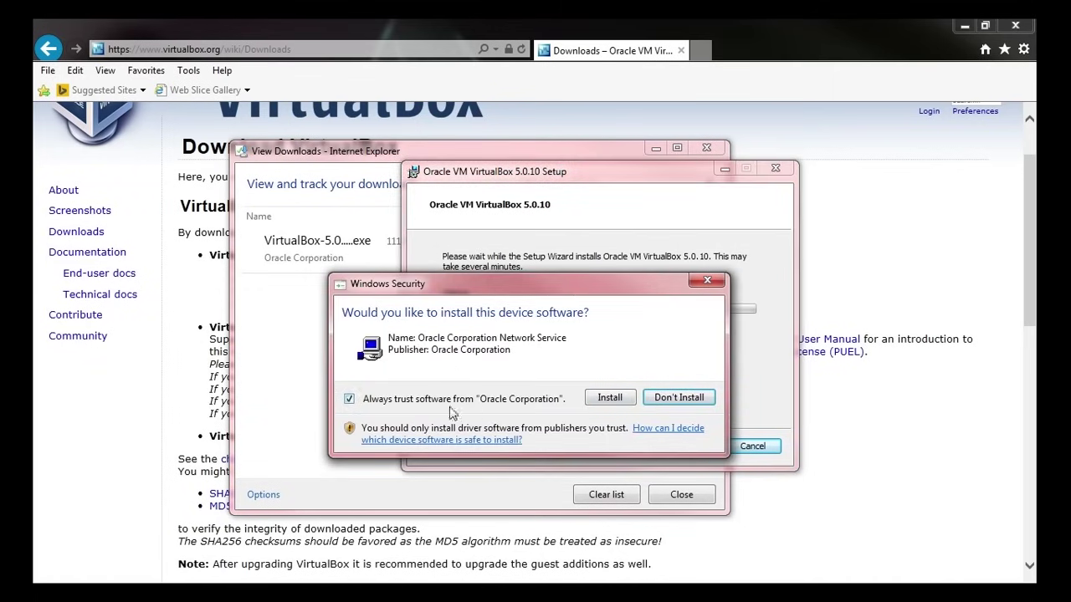
click(608, 400)
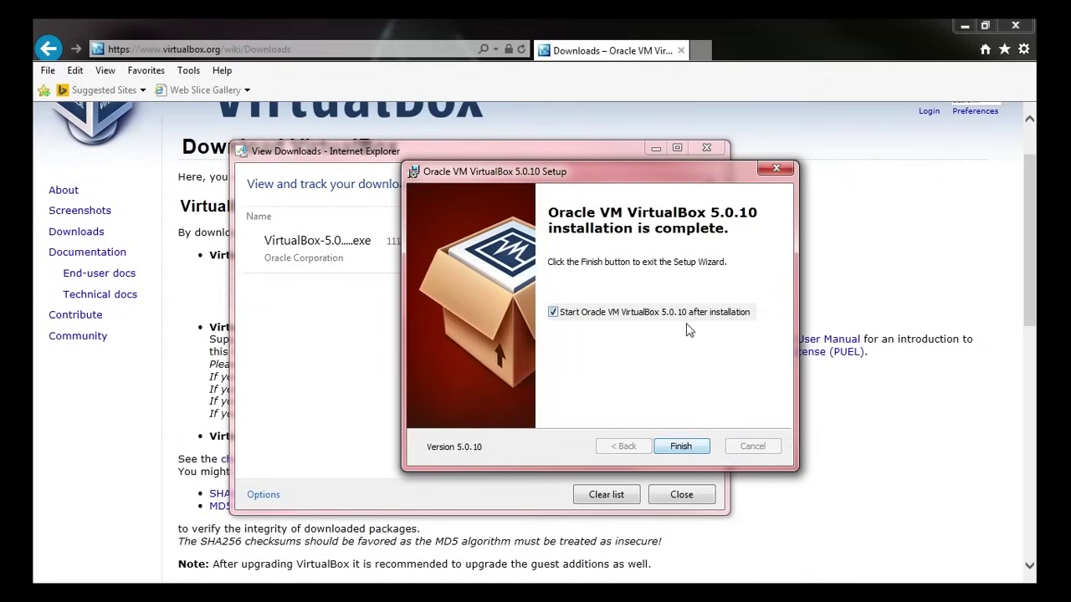
click(678, 456)
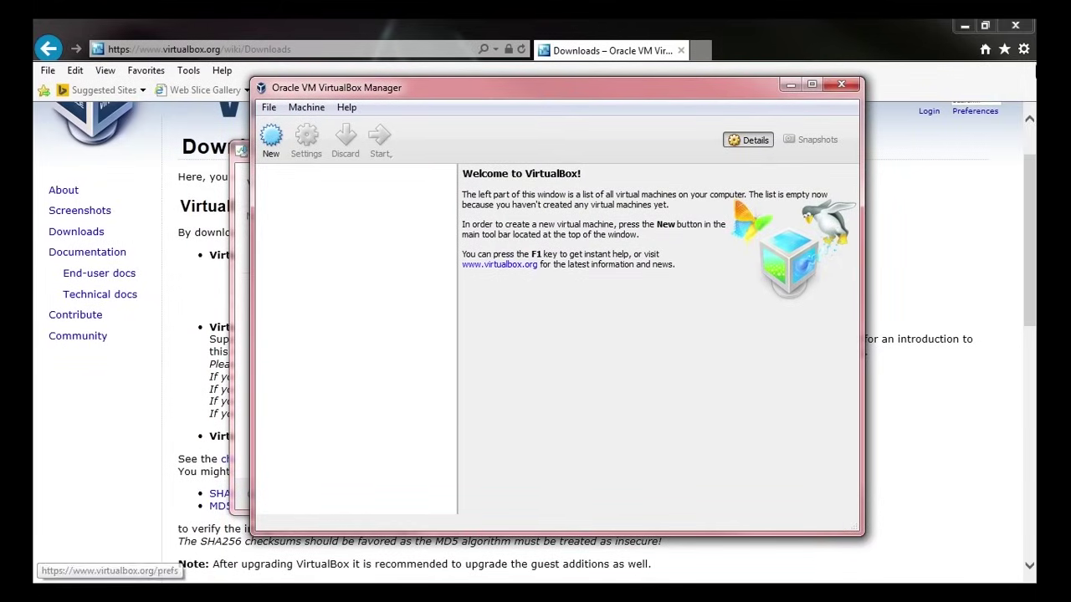
- Close Internet Explorer and select, then deselect, the VirtualBox desktop shortcut
click(1016, 28)
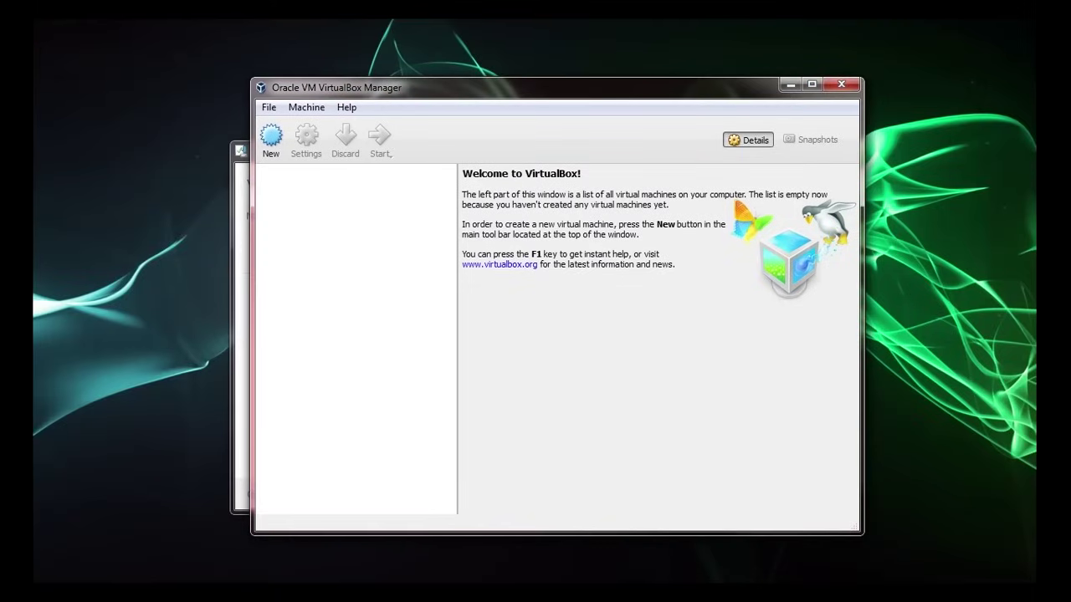
click(82, 92)
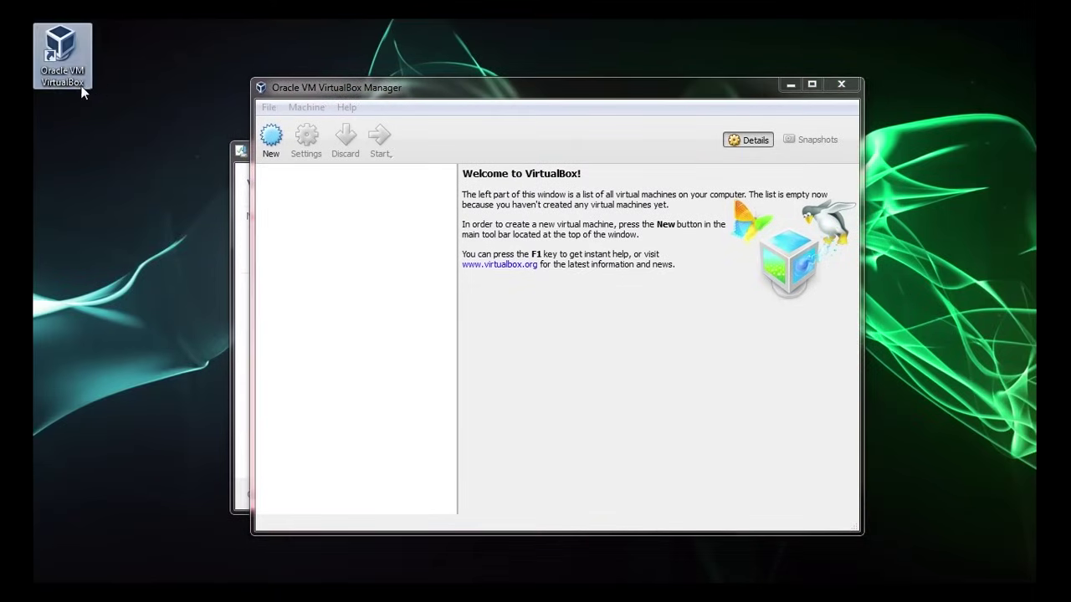
click(186, 90)
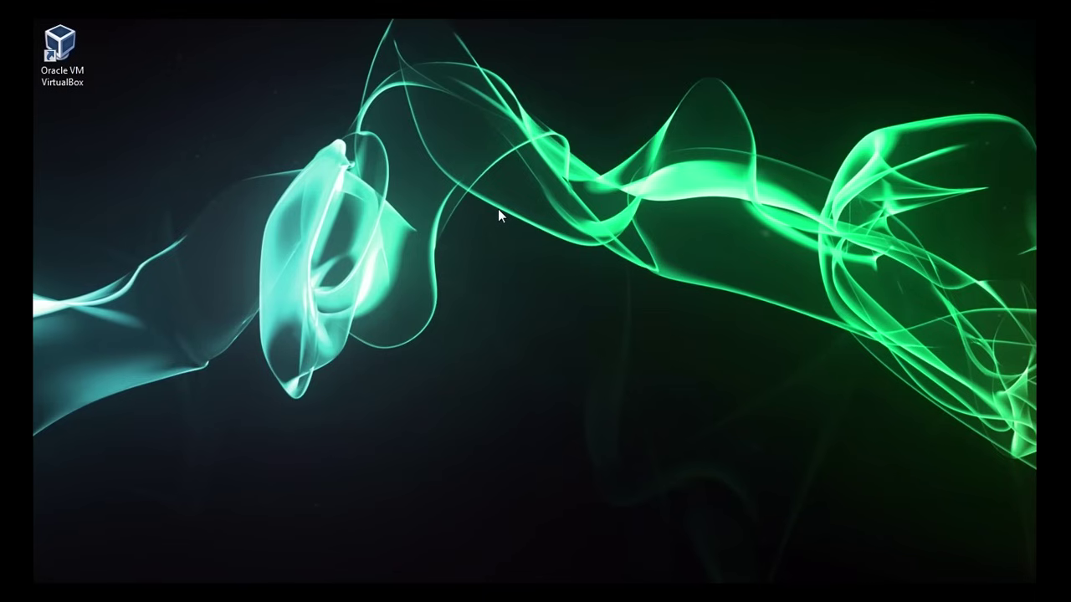
- Launch VirtualBox Manager and inspect Windows 10 Workstation and WDC111 in the WUdemy Domain group
double_click(73, 79)
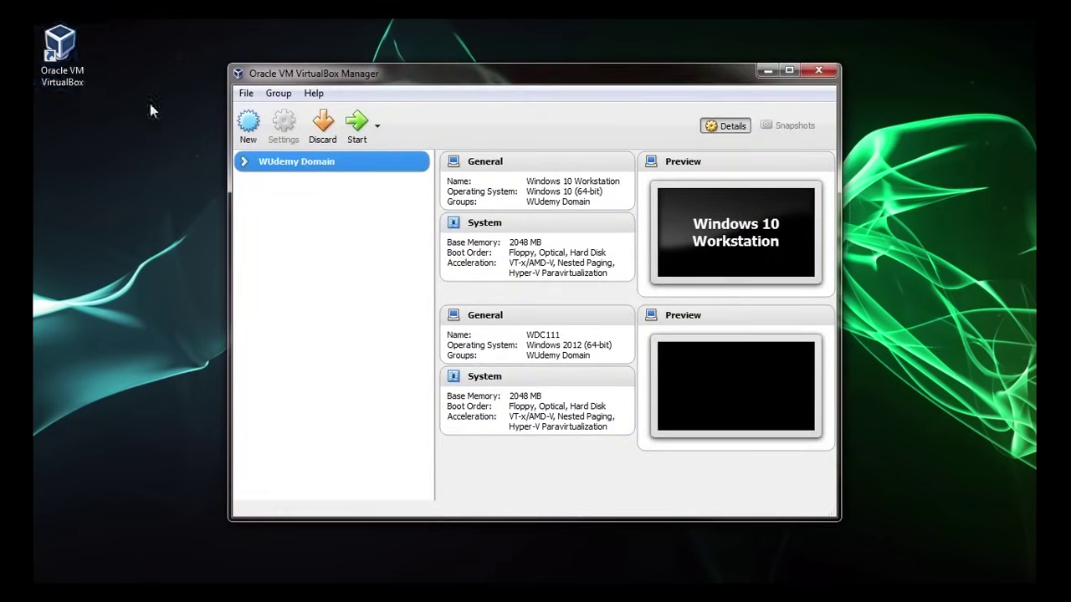
mouse_move(303, 164)
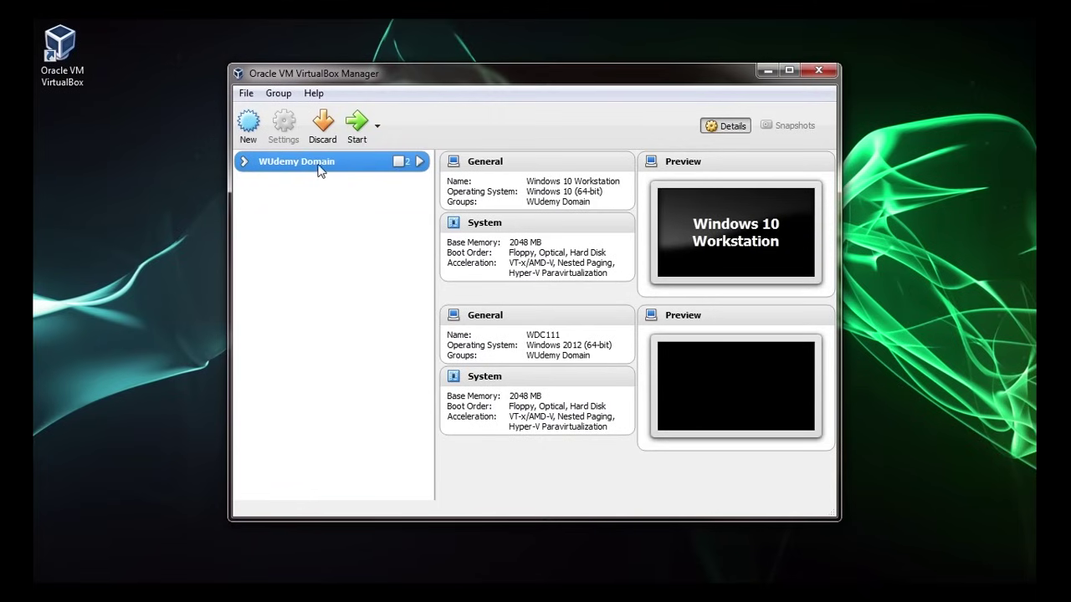
click(243, 166)
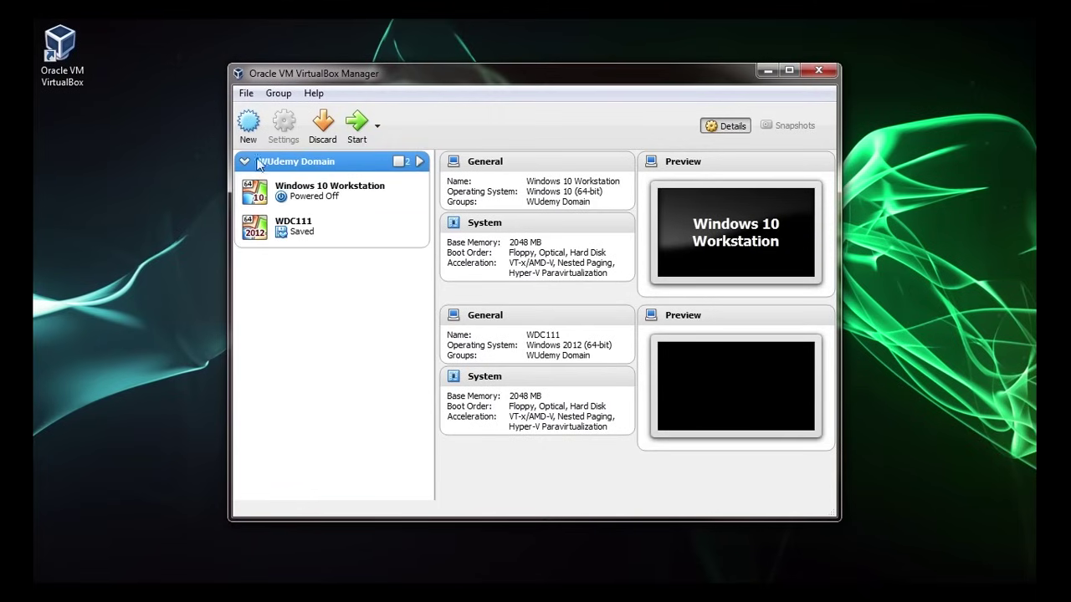
click(314, 195)
click(320, 236)
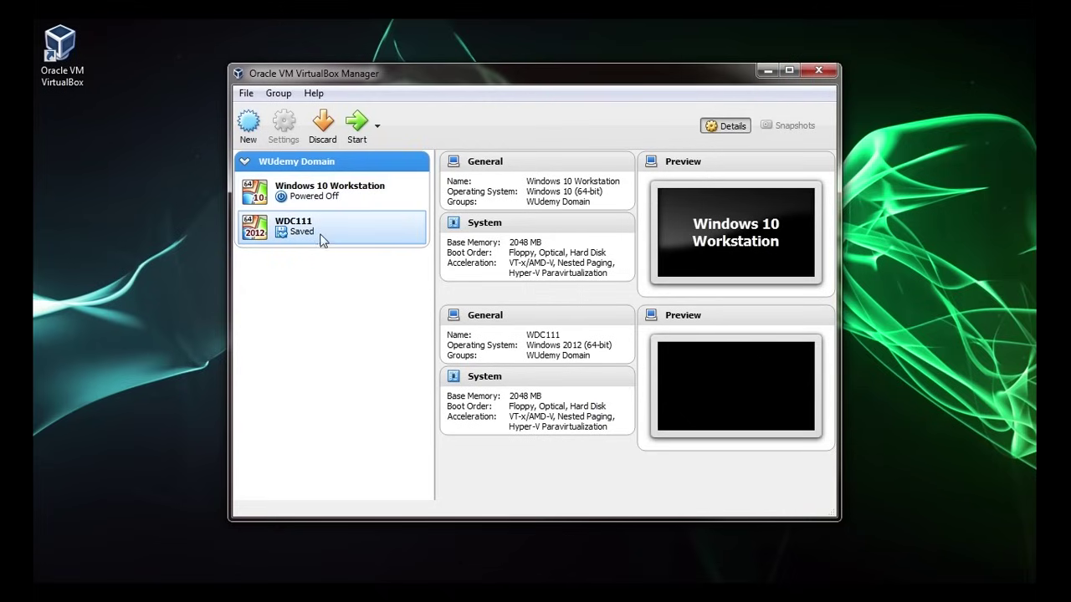
click(306, 204)
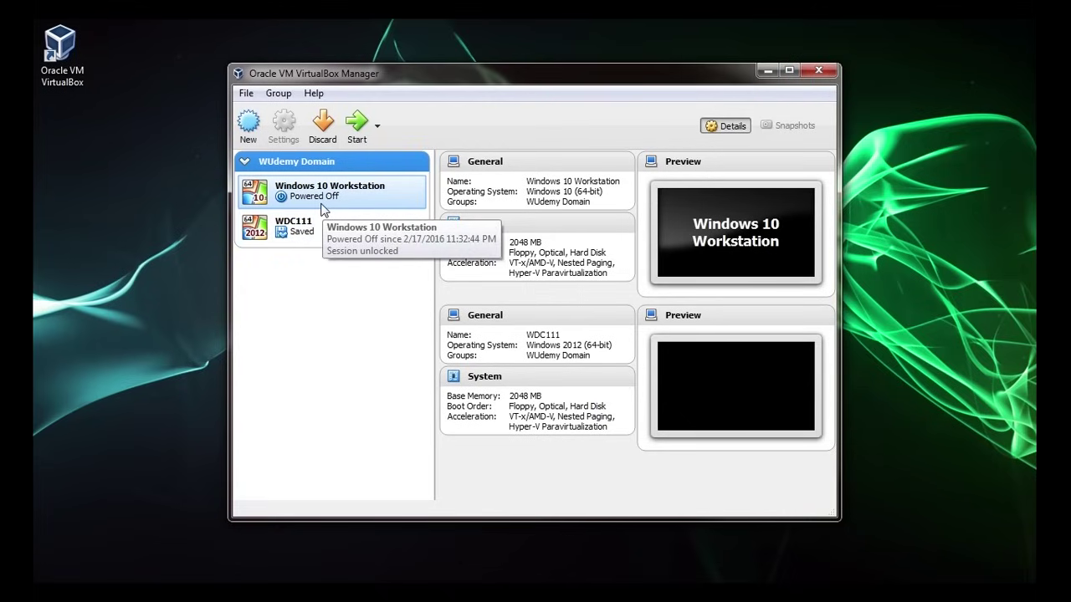
click(245, 162)
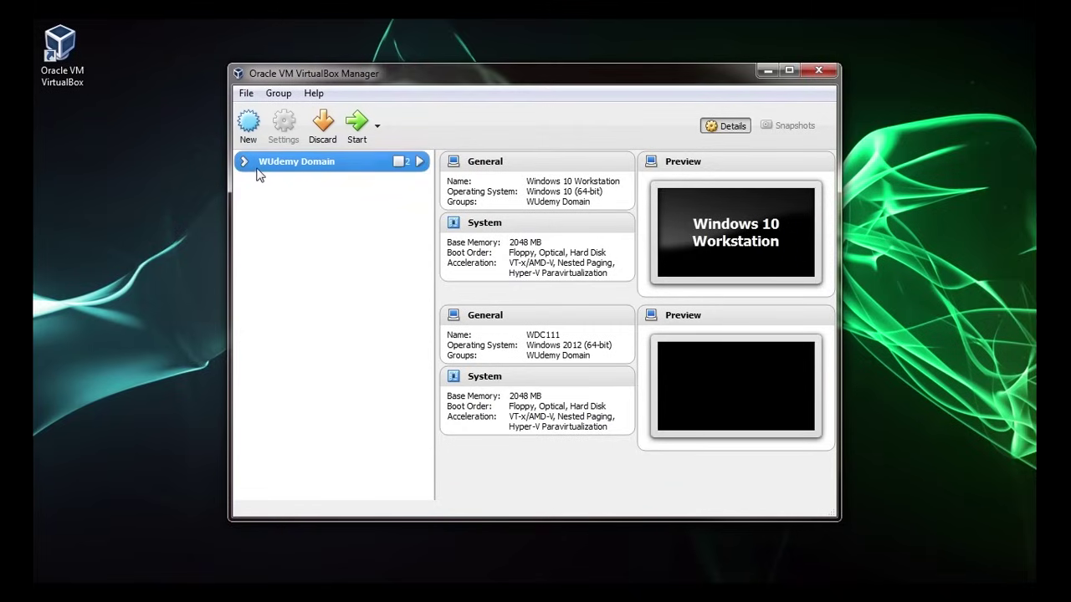
- Start a new machine named Test Virtual Machine with type Microsoft Windows
click(249, 125)
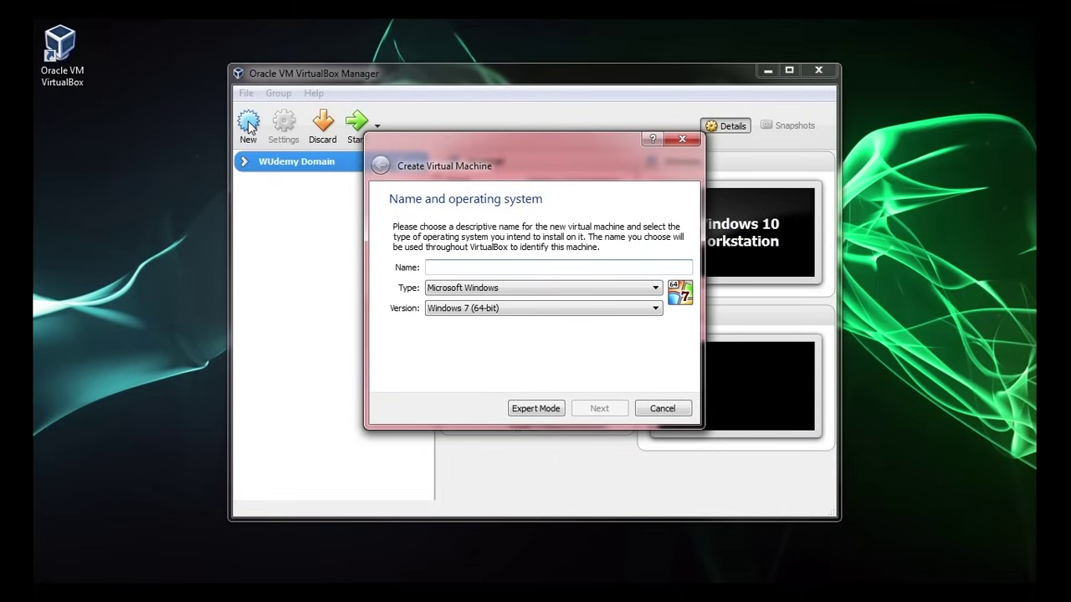
text(Test V)
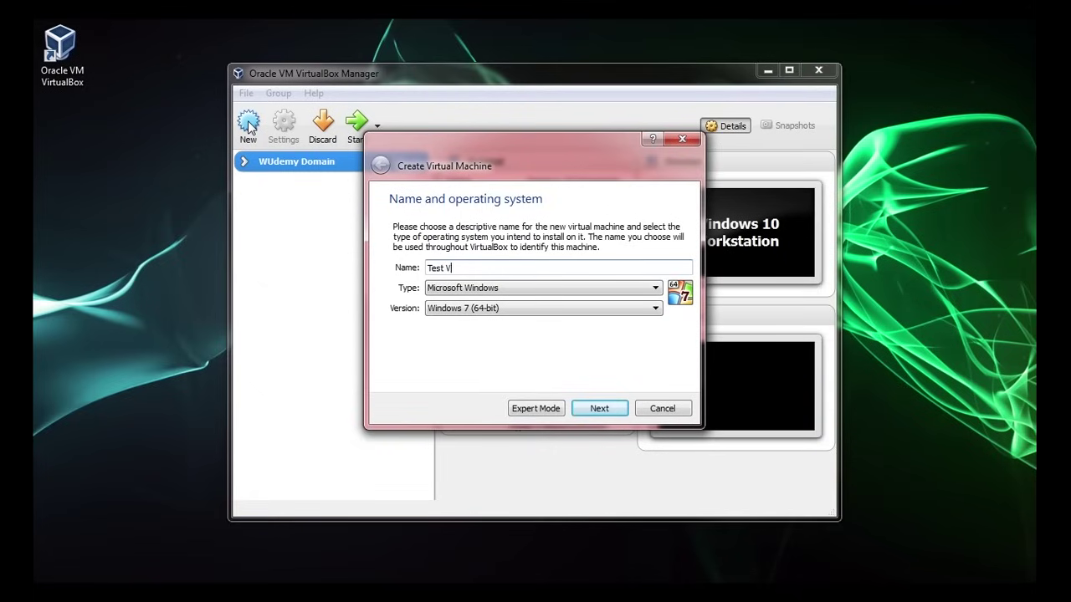
text(irtual Machine)
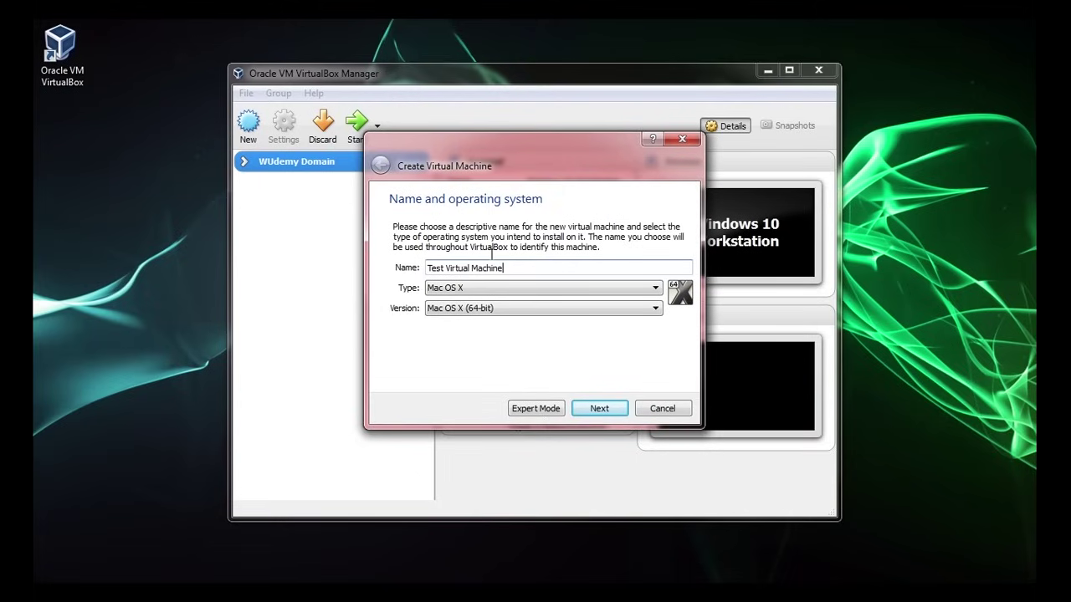
click(461, 291)
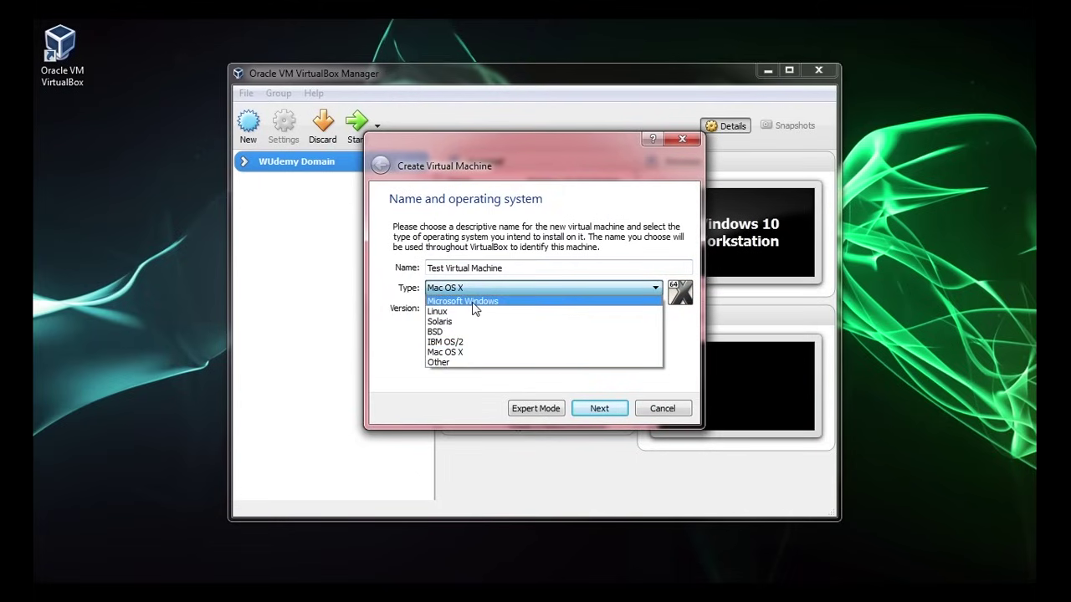
click(472, 301)
- Set the version to Windows 2012 (64-bit) and move on to memory size
click(476, 308)
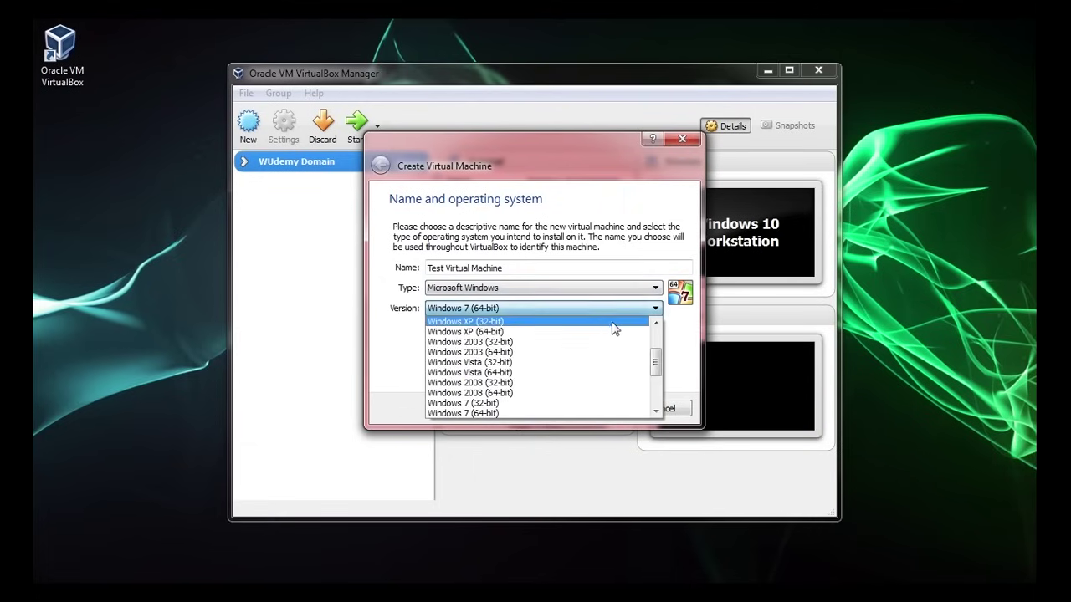
scroll(619, 335, up, 1)
scroll(628, 359, down, 3)
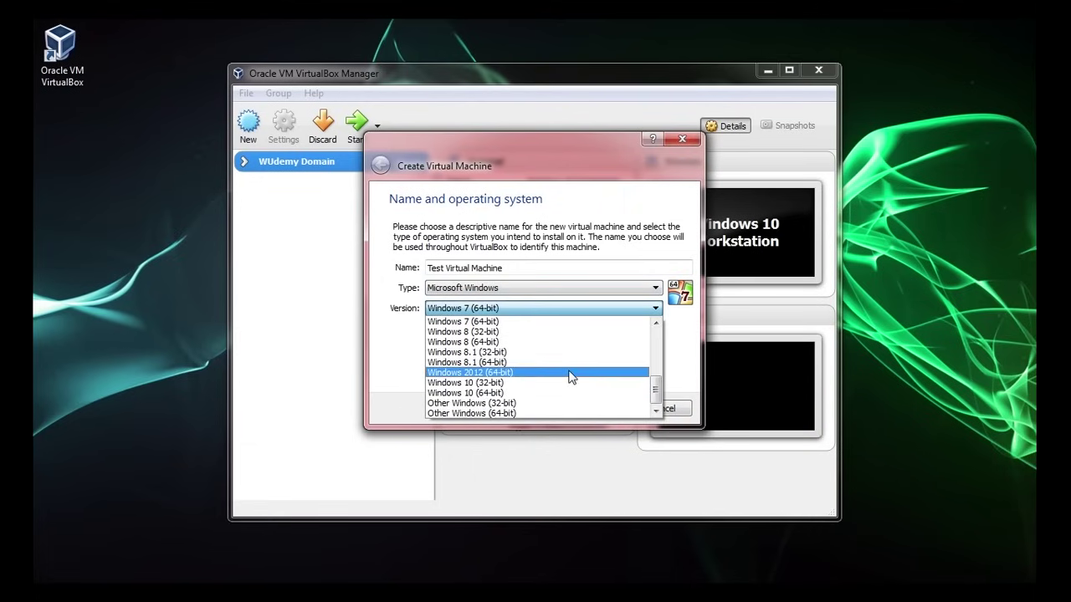
click(569, 372)
click(515, 310)
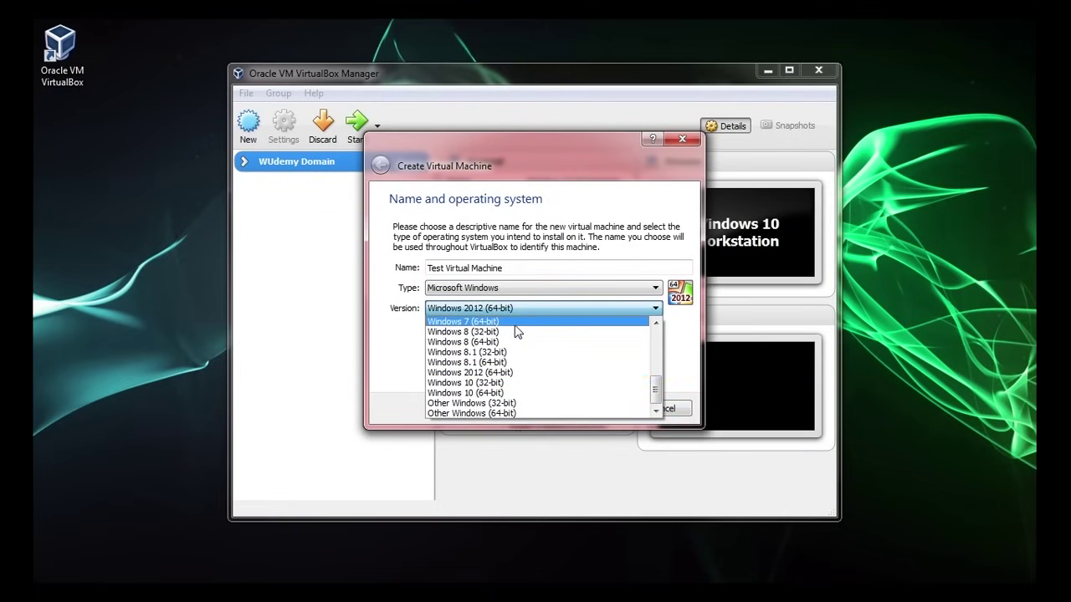
scroll(518, 330, up, 1)
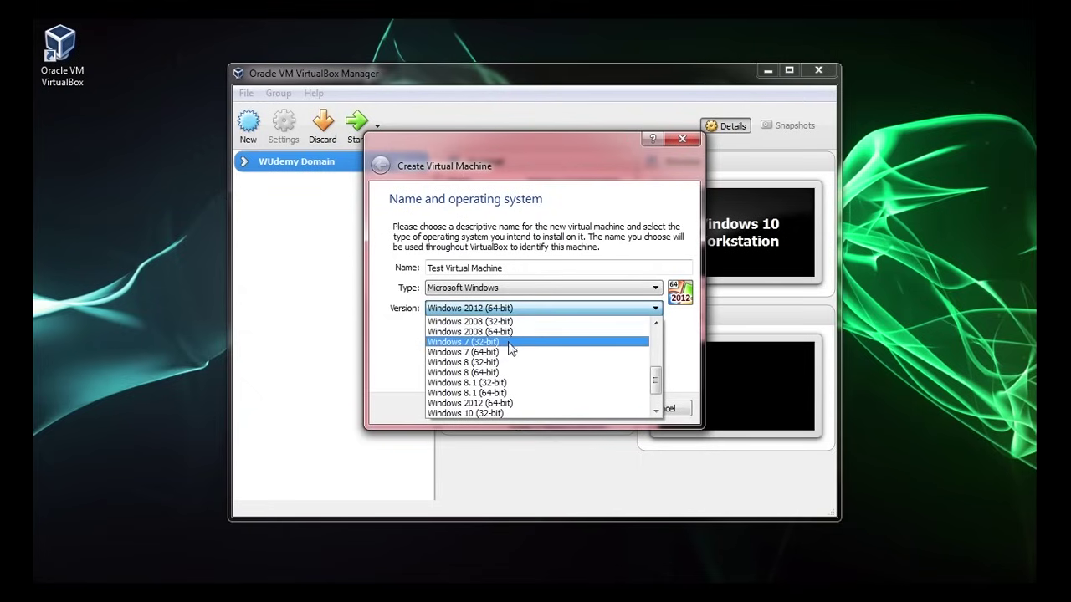
scroll(521, 373, down, 1)
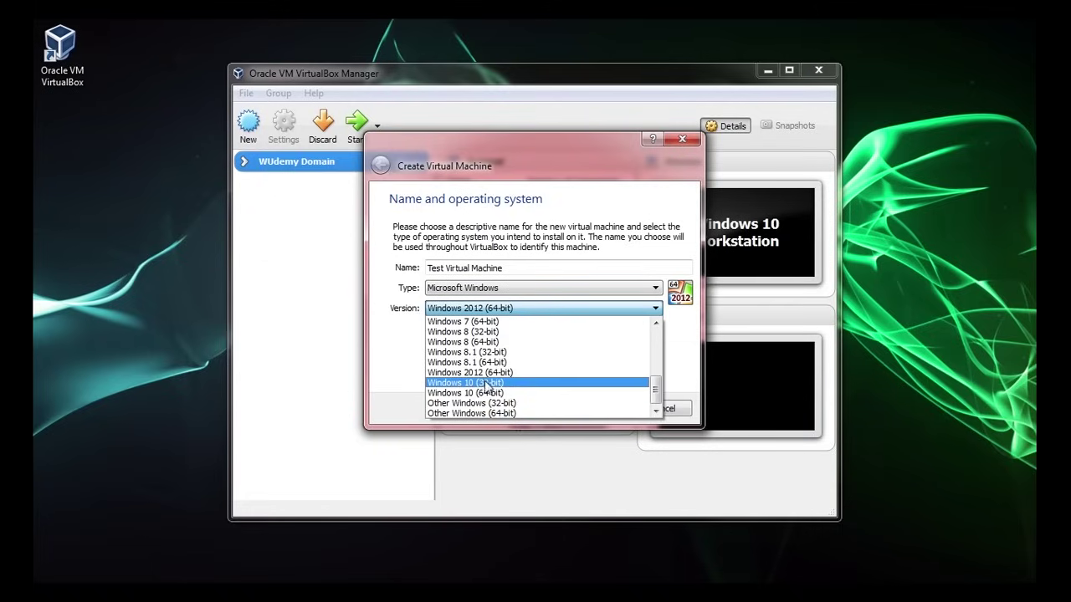
click(527, 235)
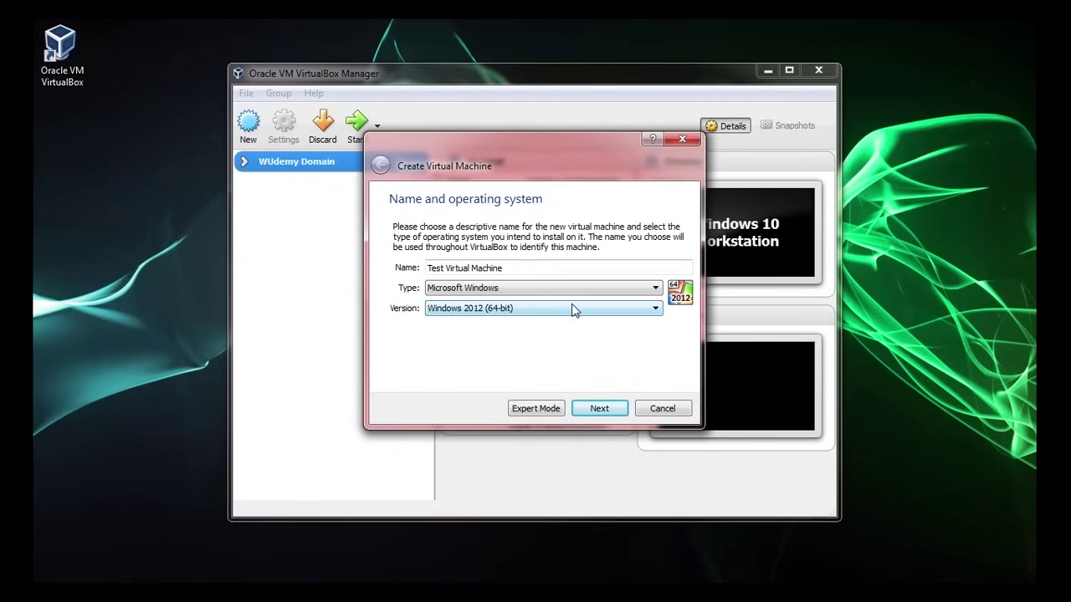
click(604, 407)
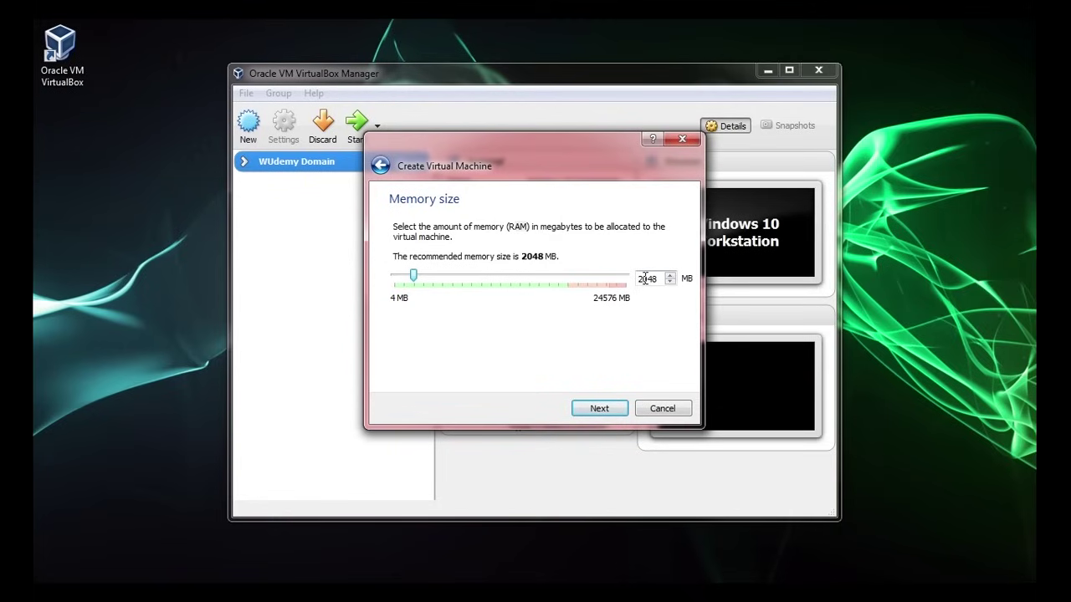
- Keep 2048 MB memory and choose a new virtual hard disk instead of the existing WDC111.vdi
drag(639, 278, 670, 284)
click(649, 279)
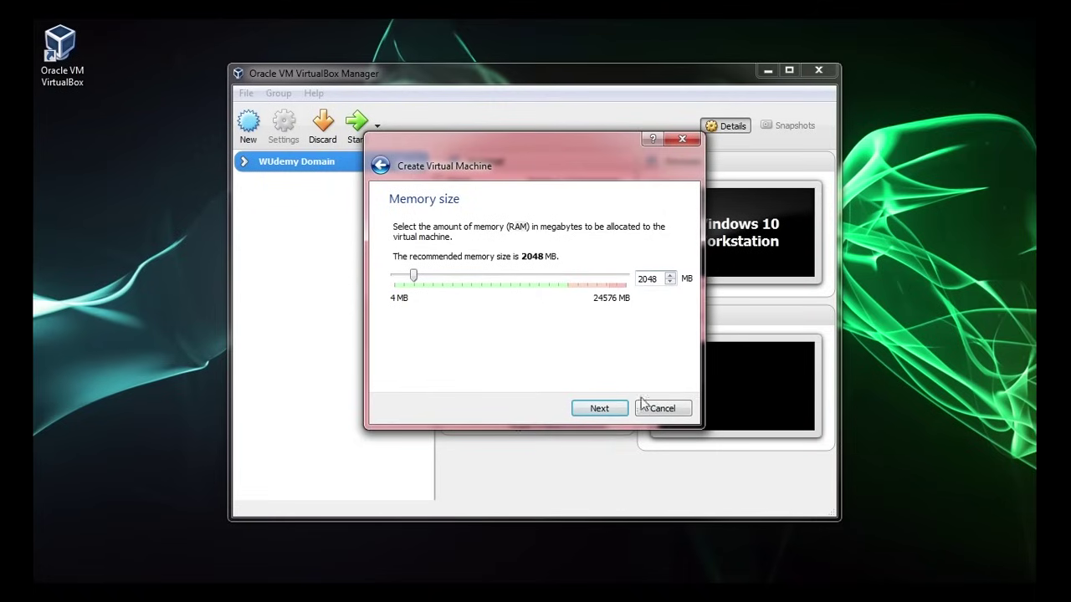
click(599, 408)
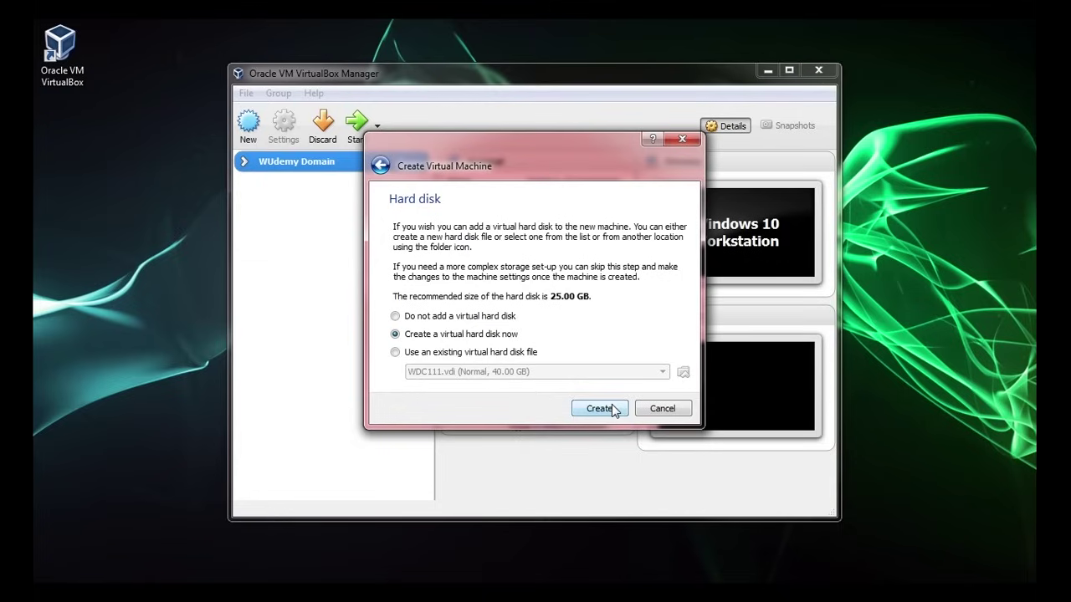
click(481, 352)
click(549, 371)
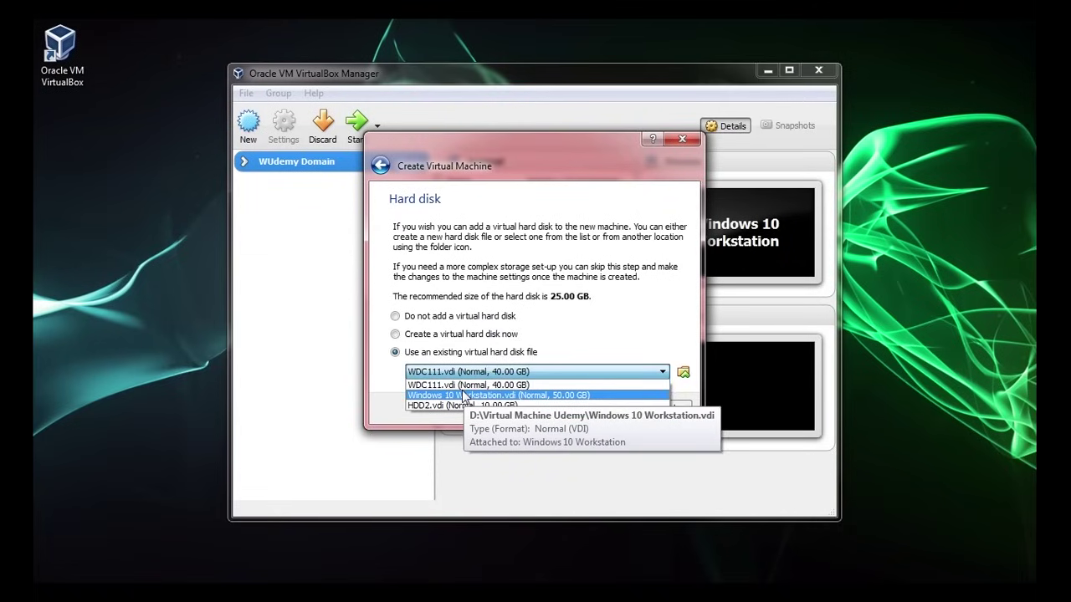
click(478, 353)
click(484, 335)
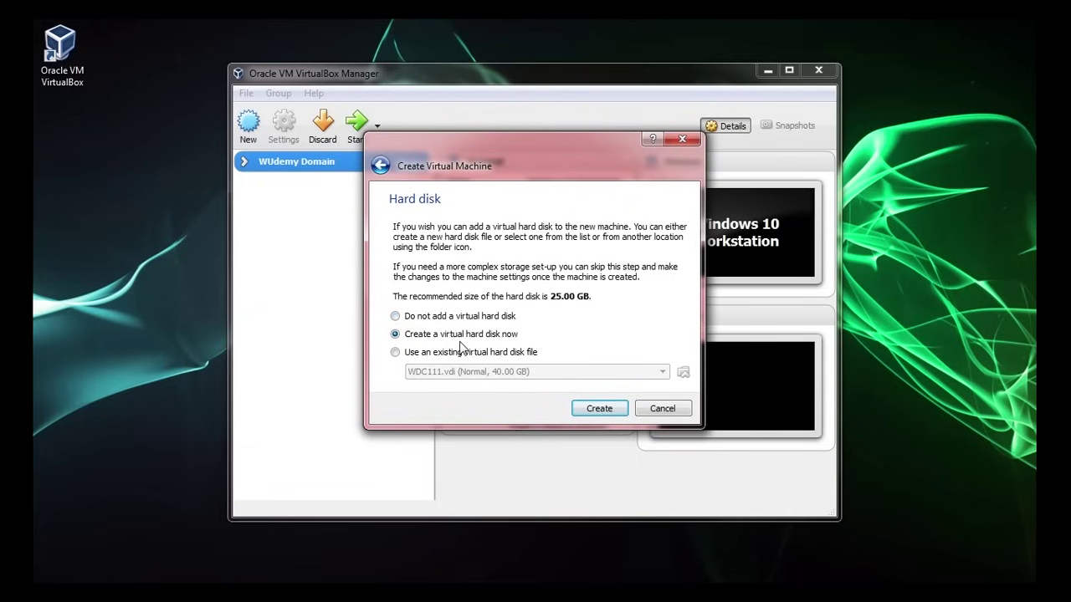
click(599, 408)
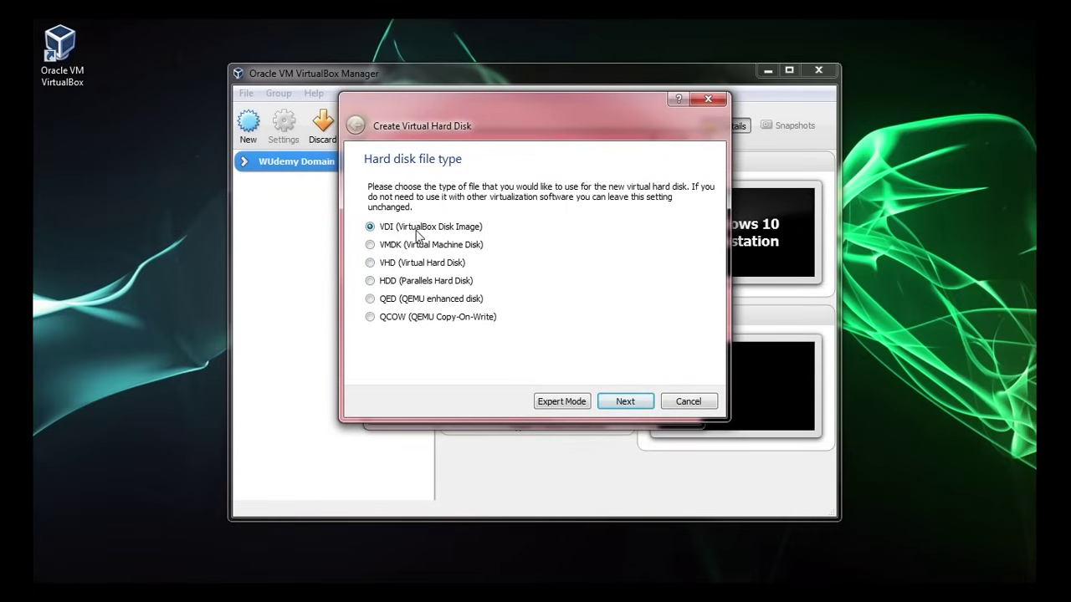
- Create a dynamically allocated 25.00 GB VDI disk named Test Virtual Machine
click(619, 402)
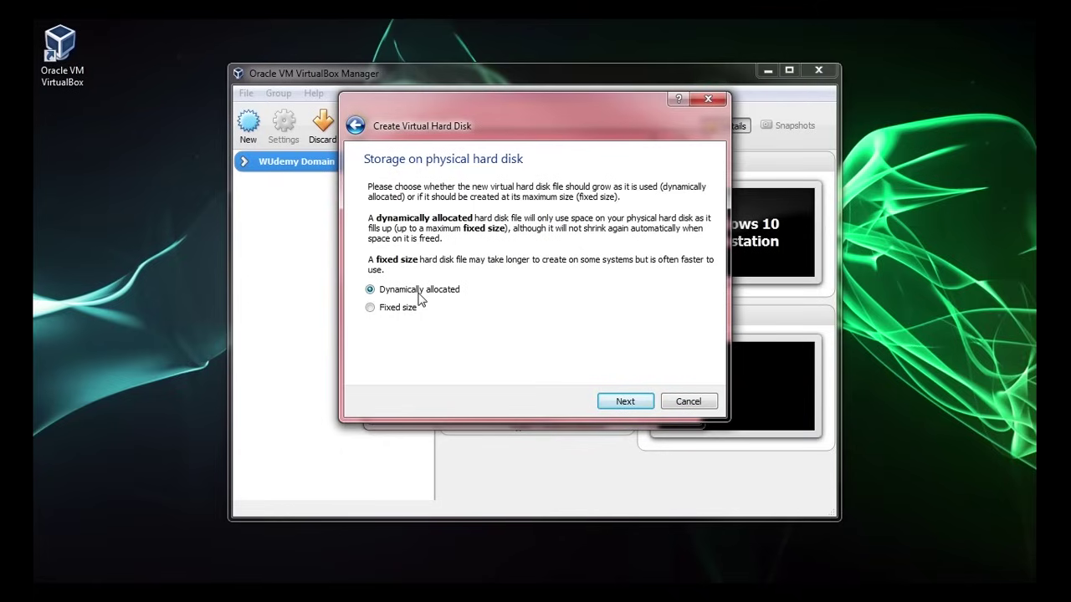
click(411, 311)
click(406, 290)
click(622, 407)
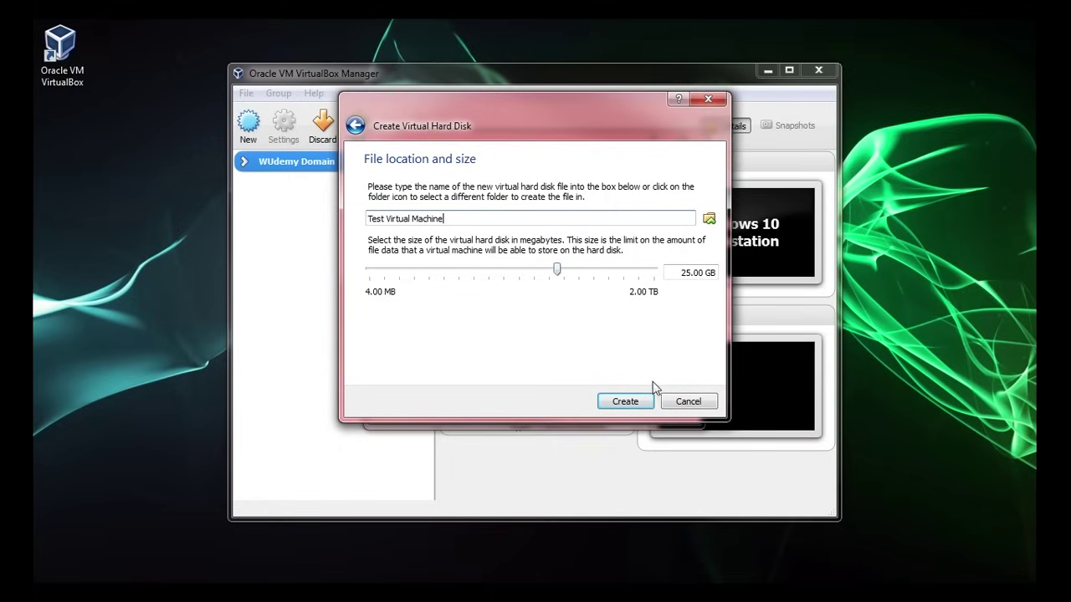
click(633, 403)
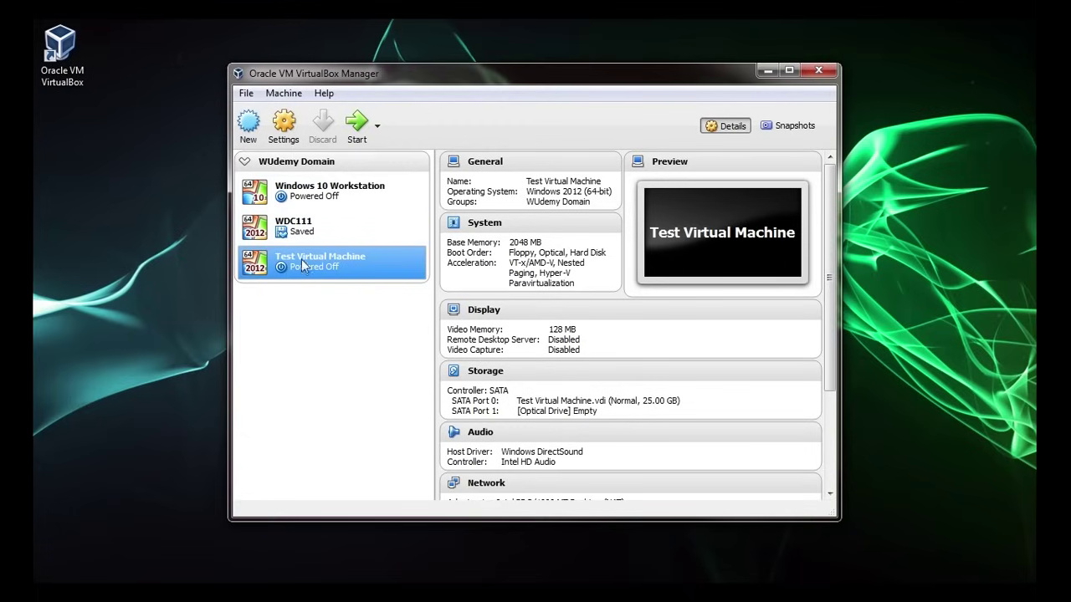
- Move Test Virtual Machine out of WUdemy Domain into a new group of its own
drag(305, 266, 299, 308)
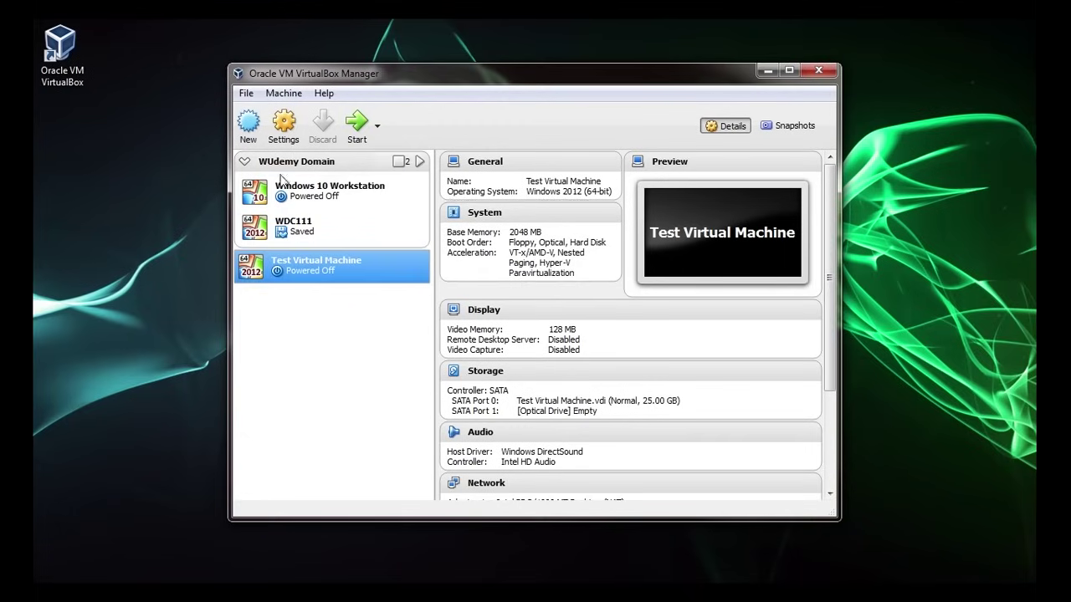
click(246, 163)
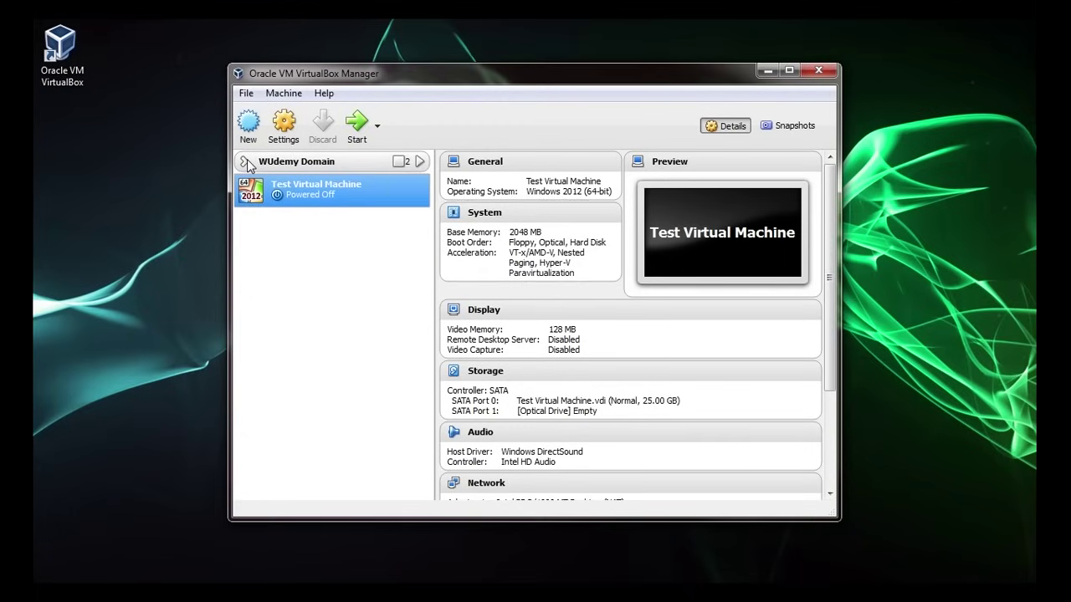
right_click(332, 192)
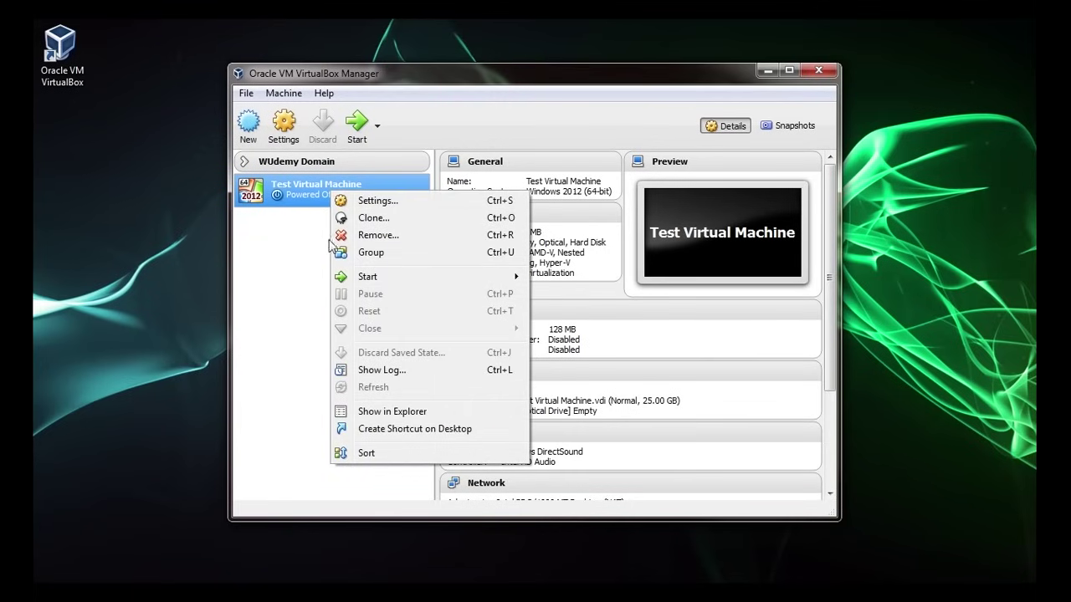
click(378, 255)
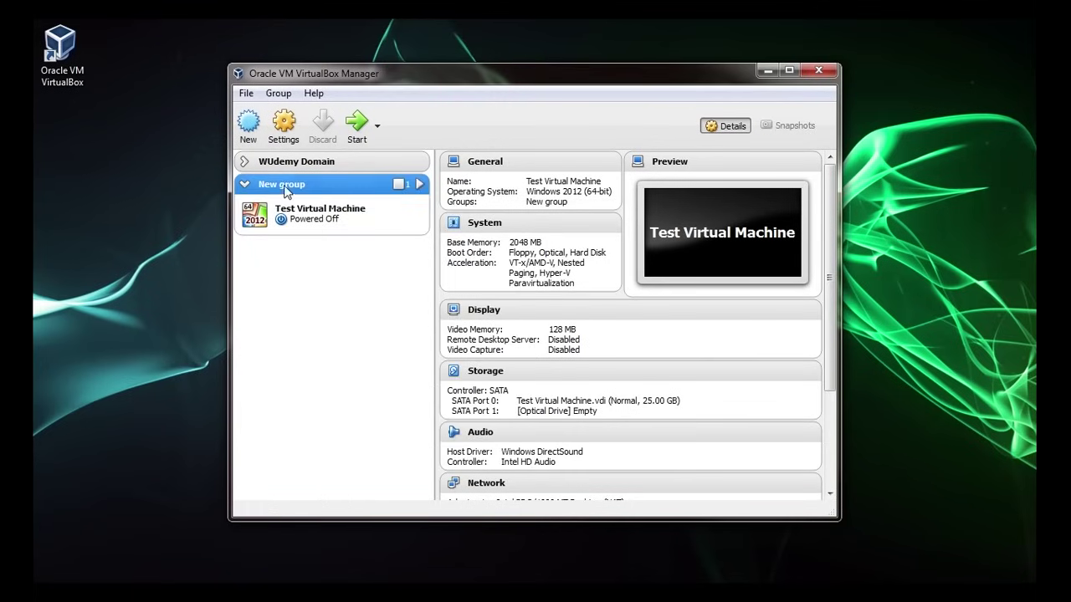
- Rename the new group to Test Group
right_click(316, 193)
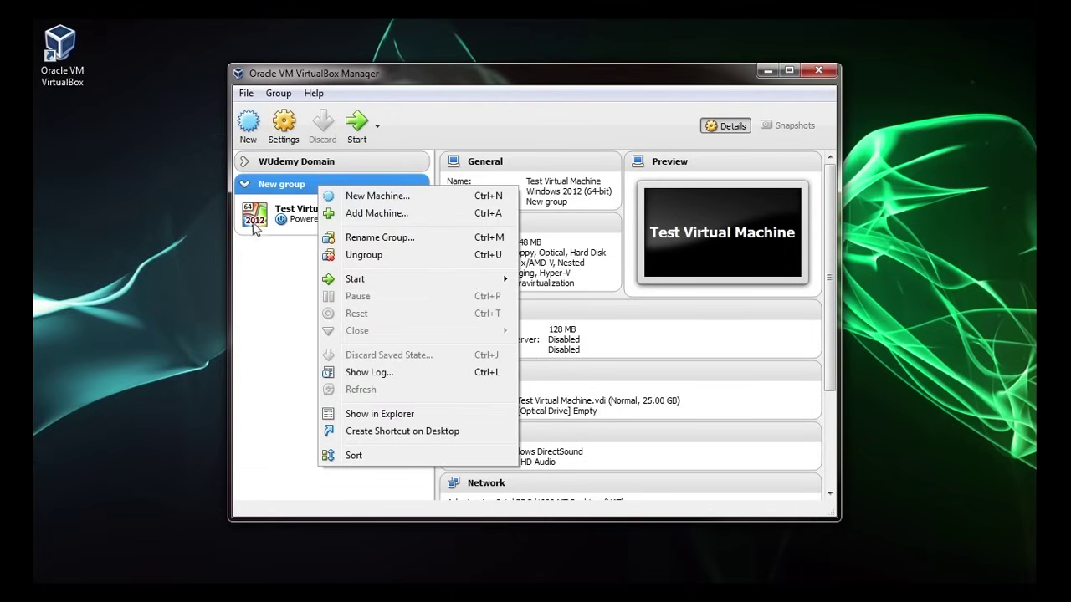
click(378, 237)
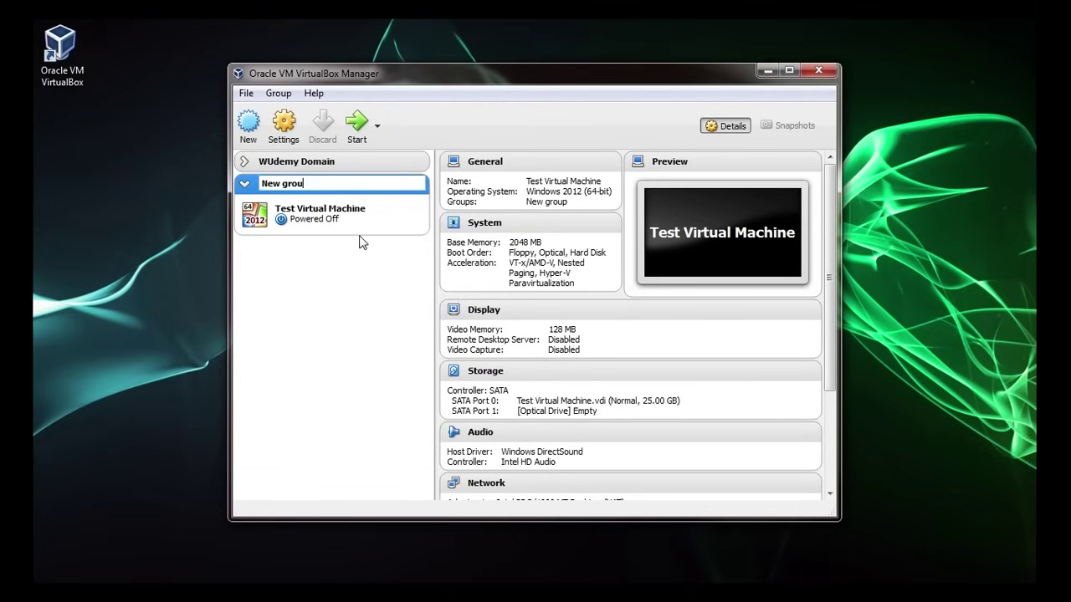
key(BackSpace)
key(BackSpace)
key(BackSpace)
key(BackSpace)
key(BackSpace)
key(BackSpace)
key(BackSpace)
key(BackSpace)
key(BackSpace)
text(Test Group)
key(Return)
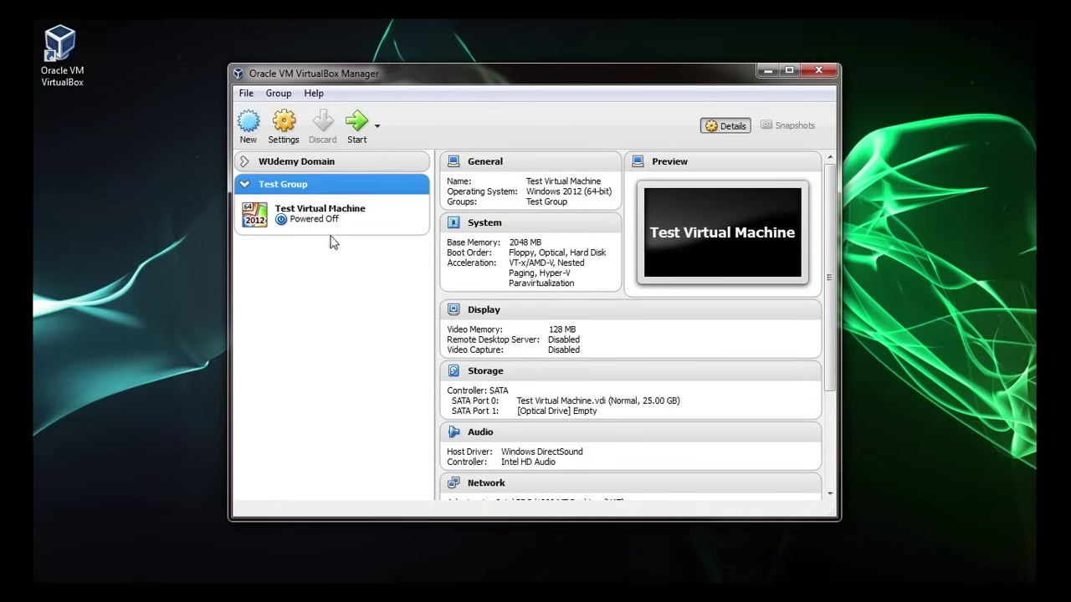
click(244, 162)
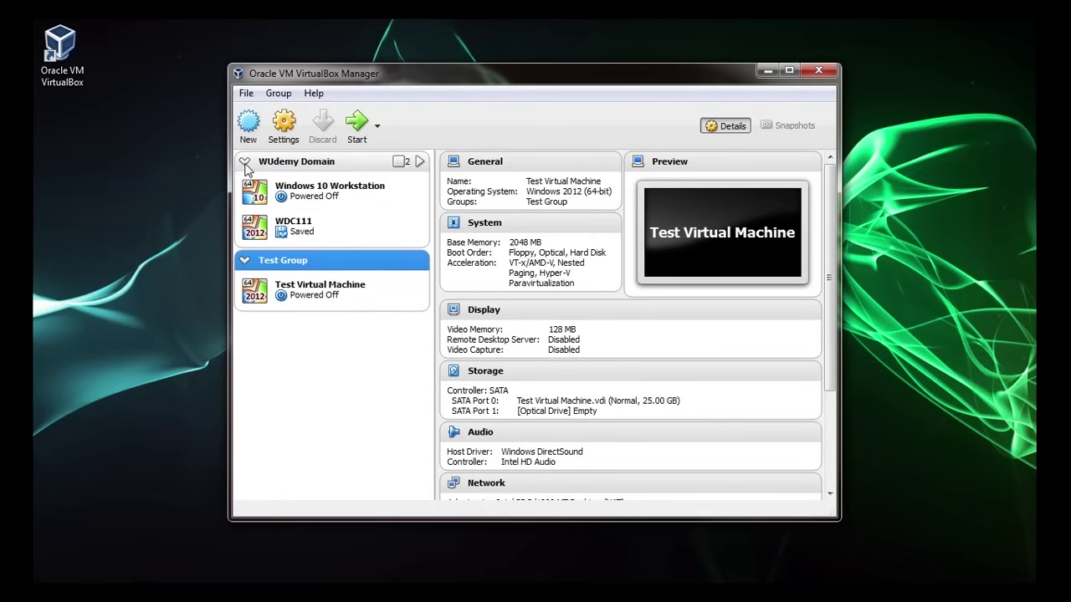
click(244, 163)
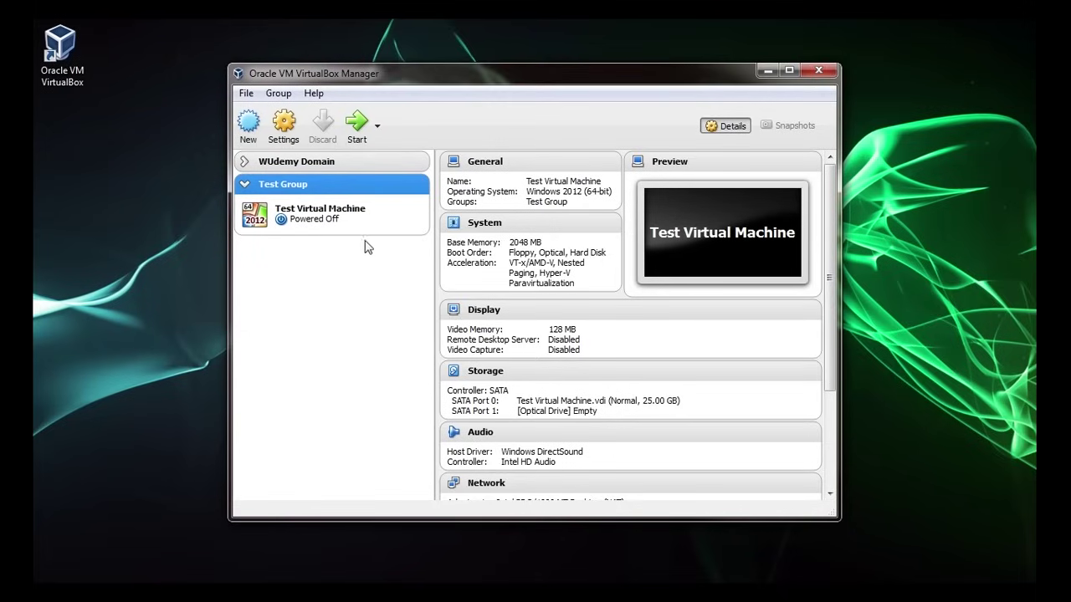
- Cancel removing Test Virtual Machine, then show its files in Explorer
click(344, 215)
right_click(345, 214)
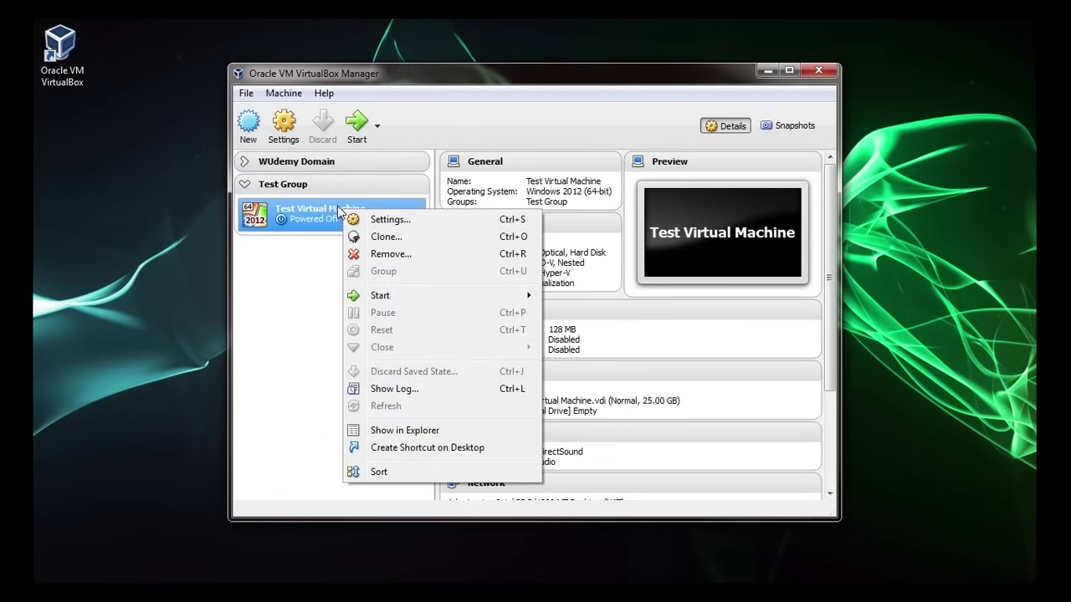
click(410, 255)
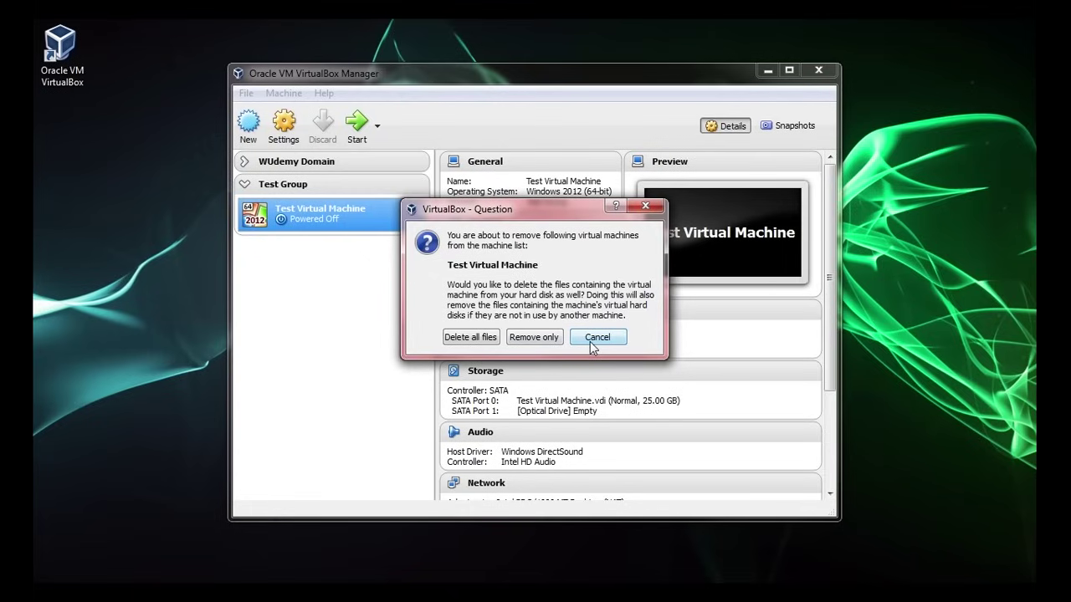
click(597, 337)
right_click(378, 219)
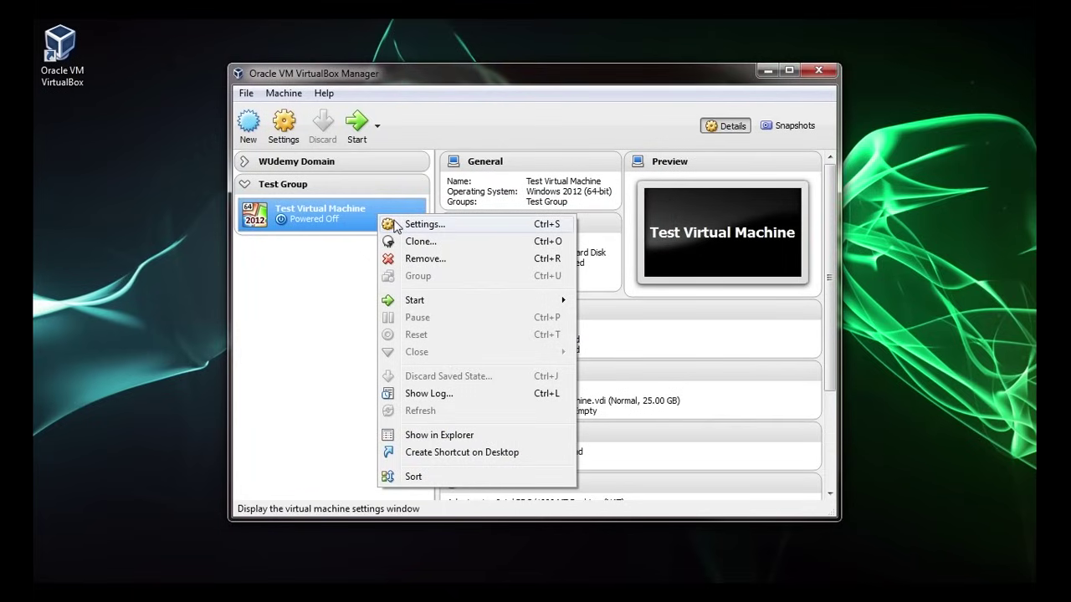
click(447, 436)
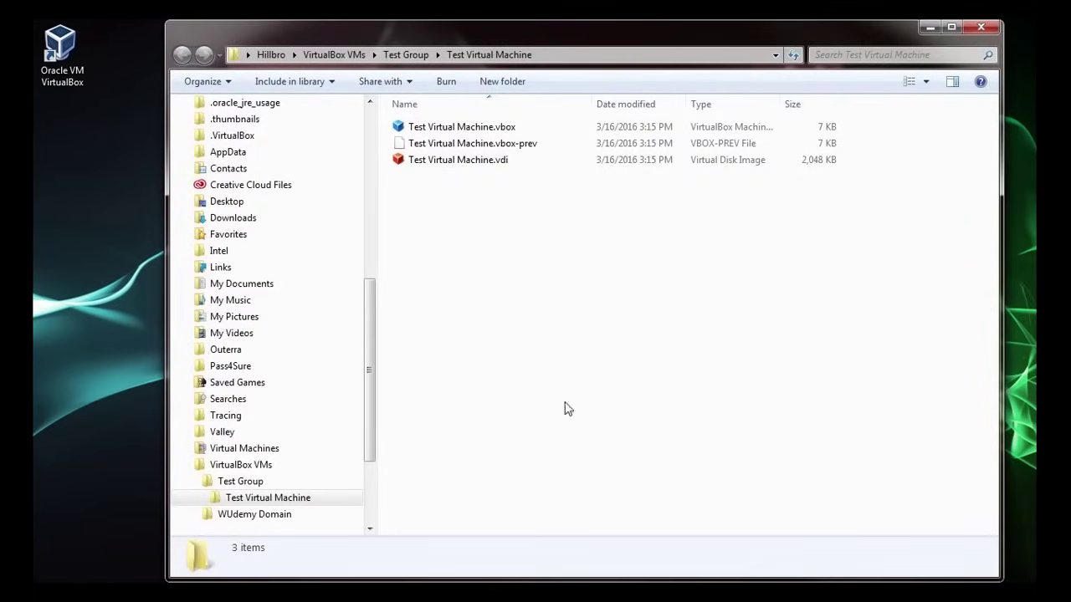
- Inspect the Test Virtual Machine .vdi, .vbox and .vbox-prev files, then close the folder
click(440, 163)
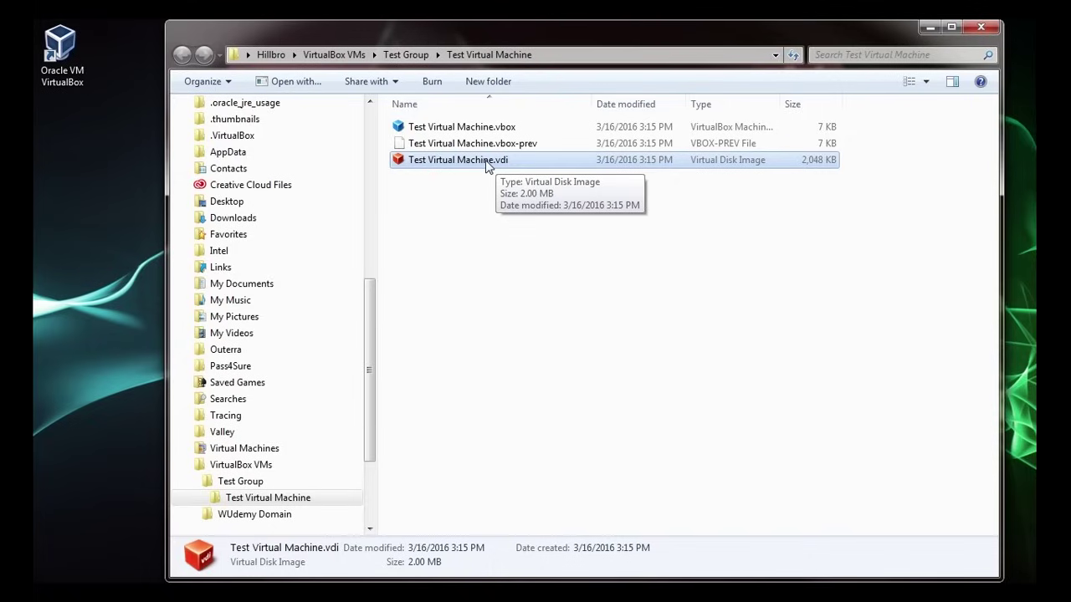
click(504, 128)
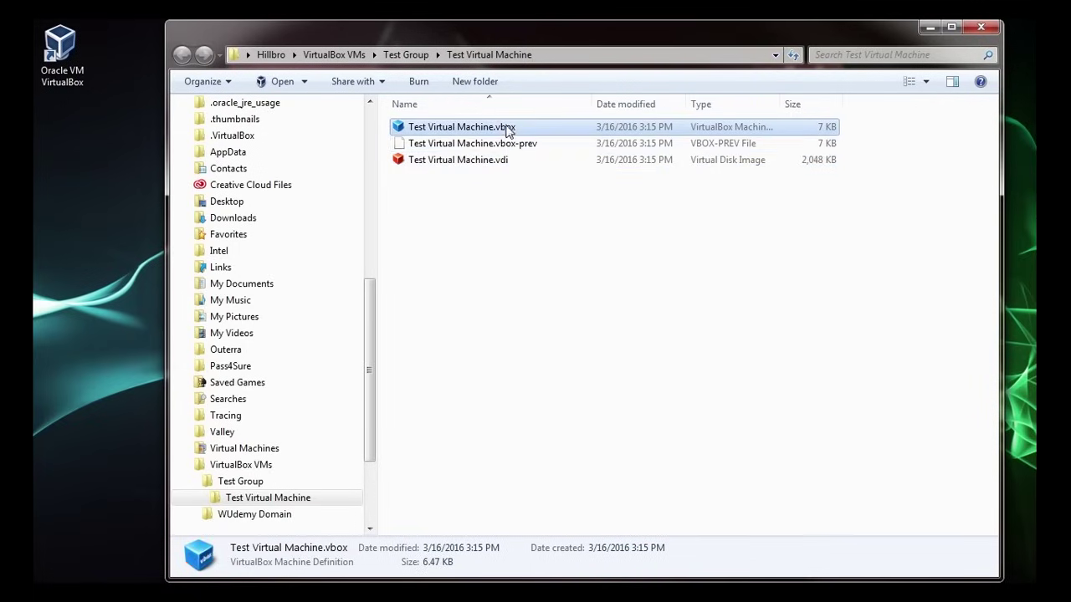
click(509, 138)
click(510, 130)
click(983, 27)
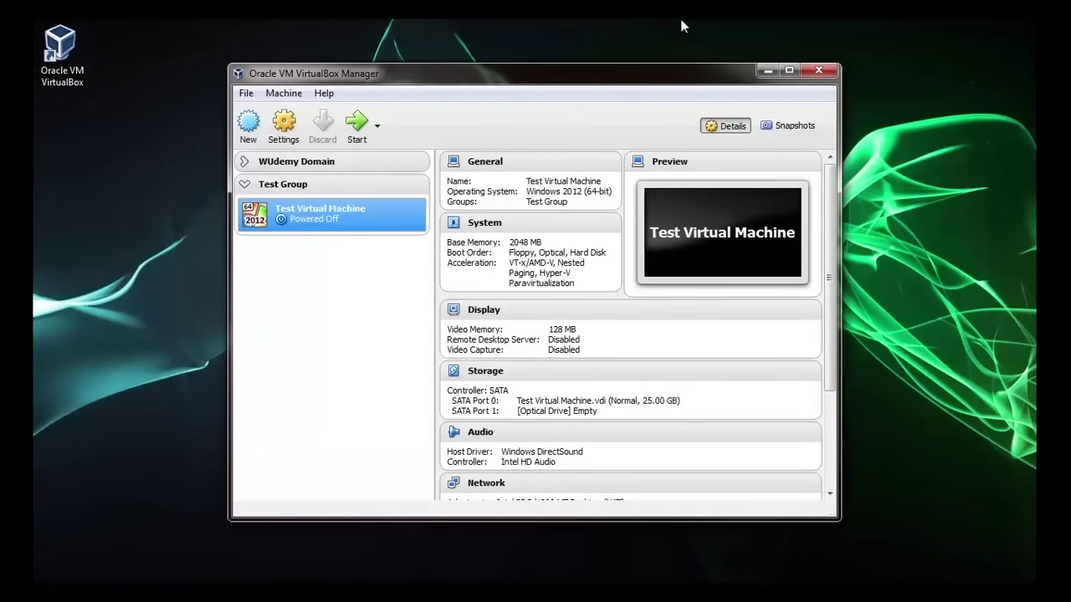
- Open Test Virtual Machine's settings and view General's Advanced, Description and Encryption tabs
right_click(351, 221)
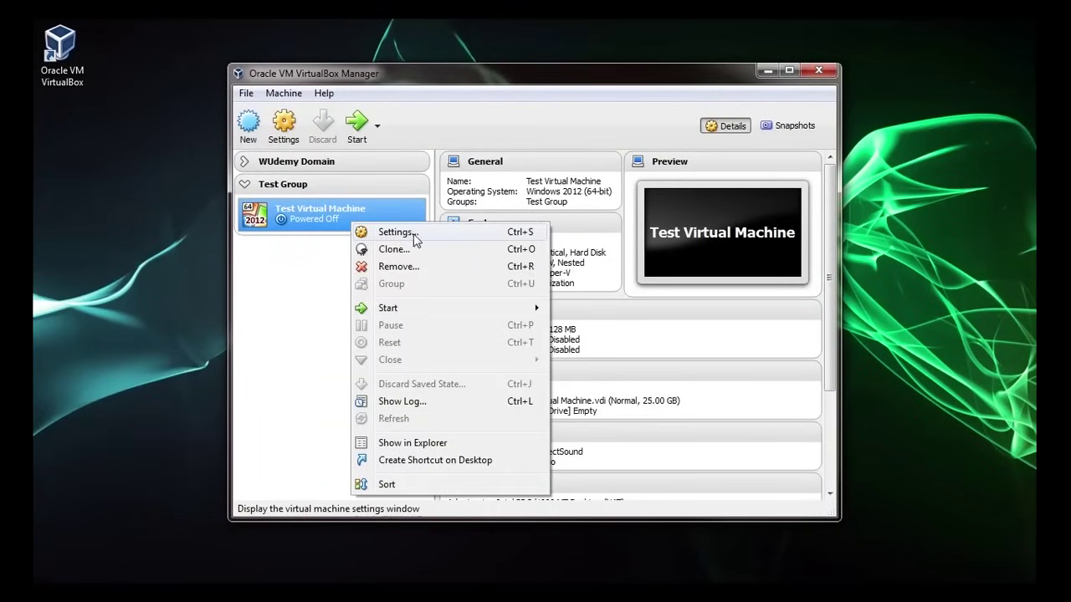
click(473, 240)
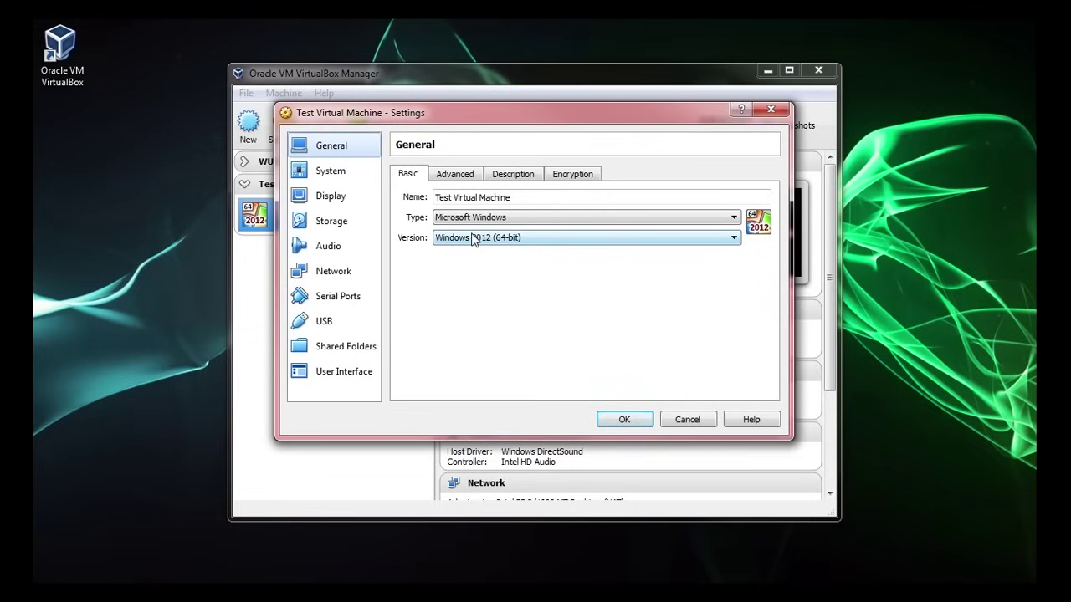
click(439, 174)
click(495, 175)
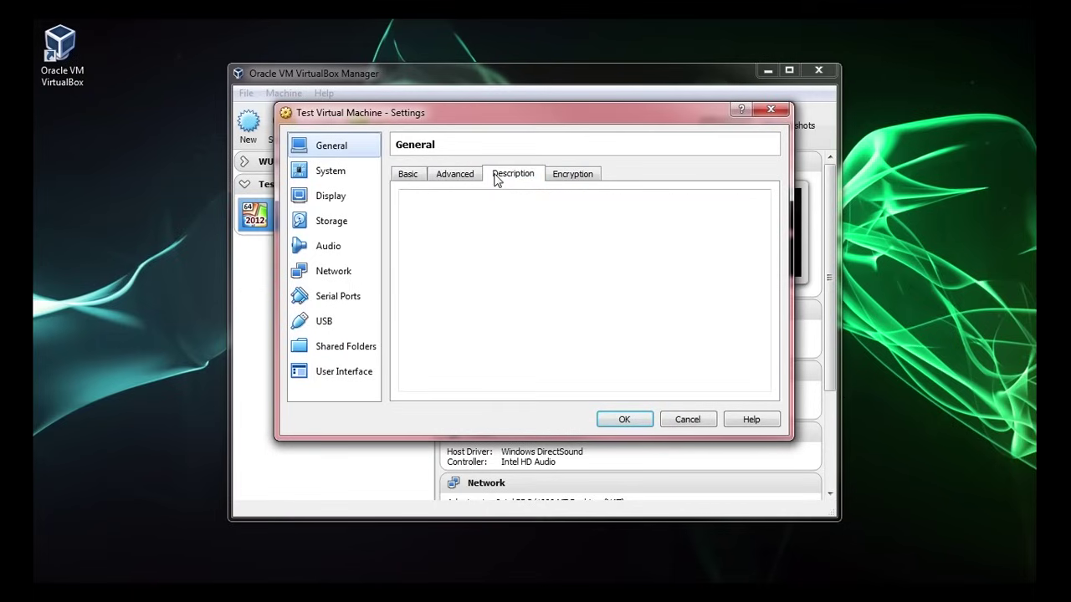
click(572, 176)
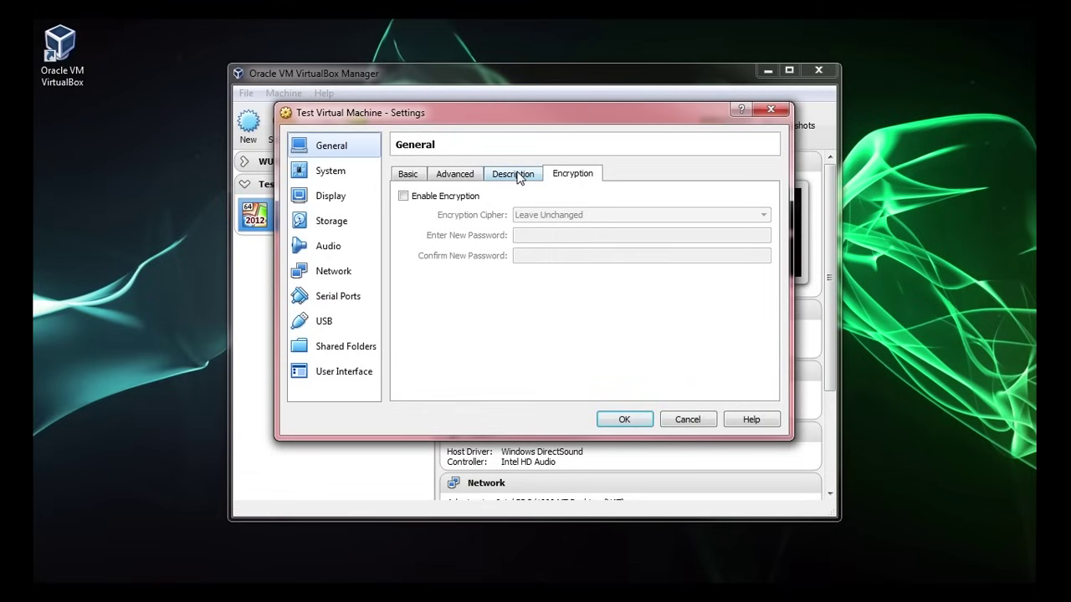
- Review System's Motherboard, Processor and Acceleration tabs, then the Display and Storage settings
click(350, 176)
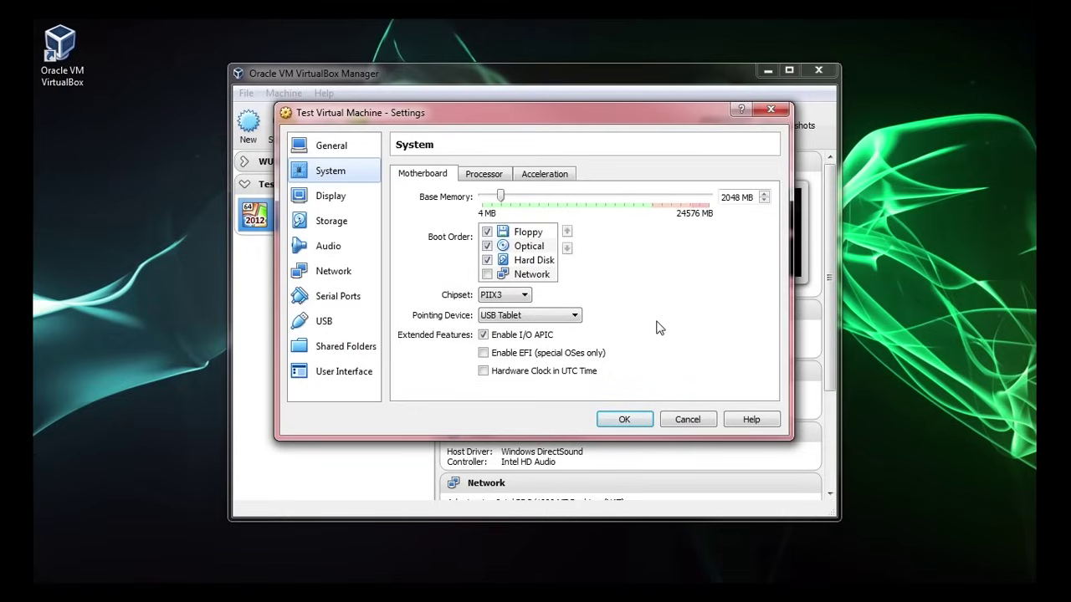
click(501, 176)
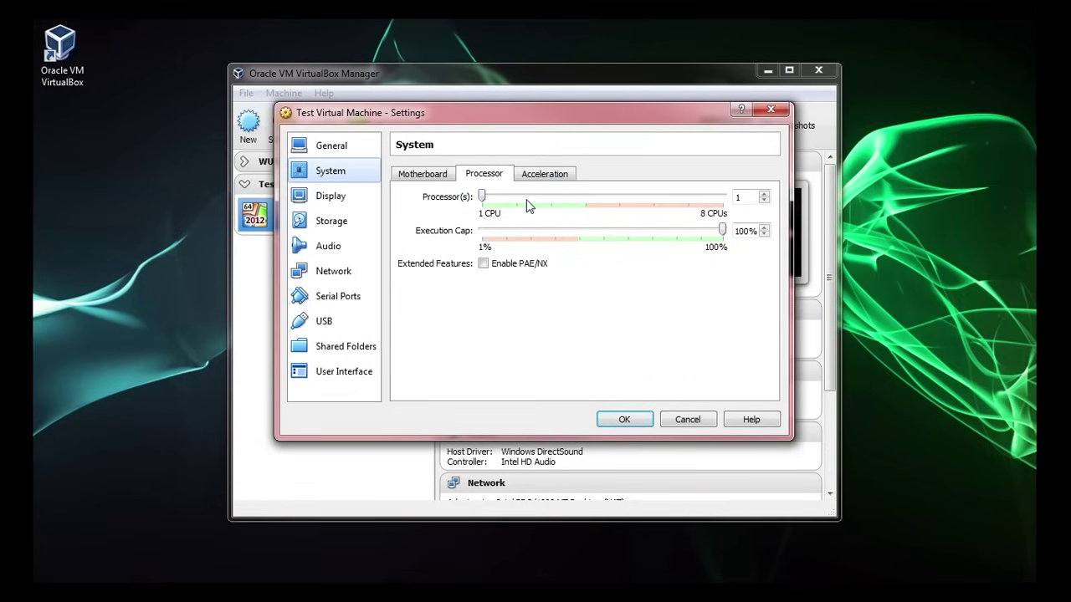
click(541, 177)
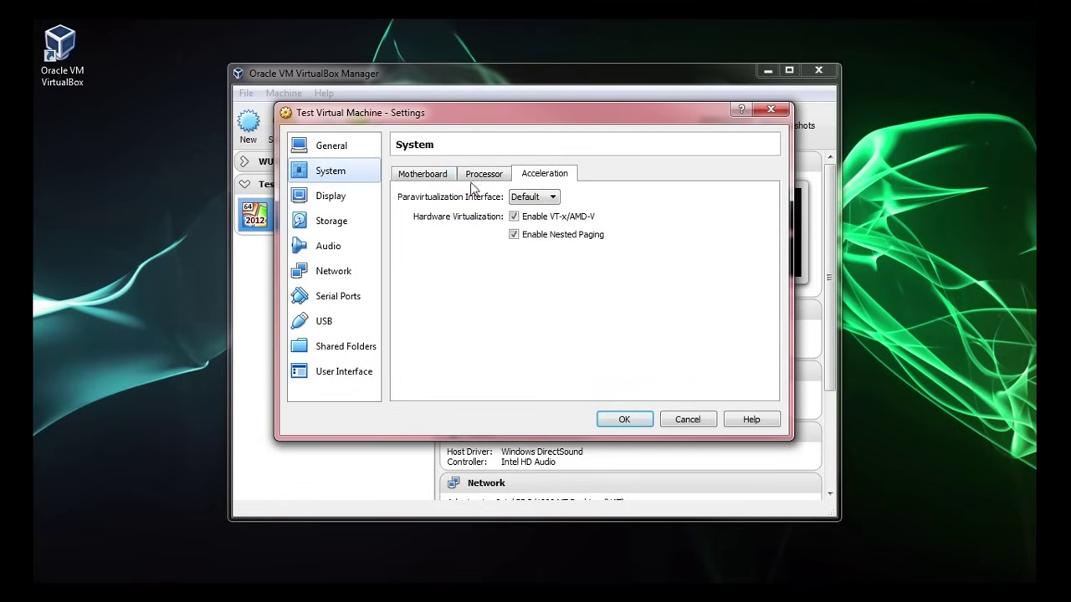
click(346, 205)
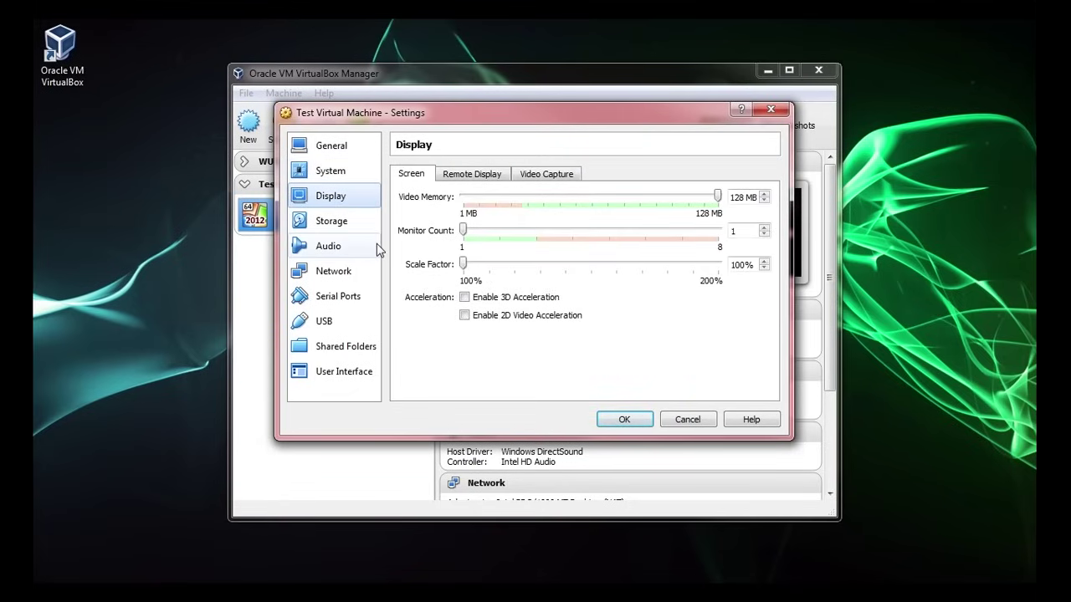
click(334, 221)
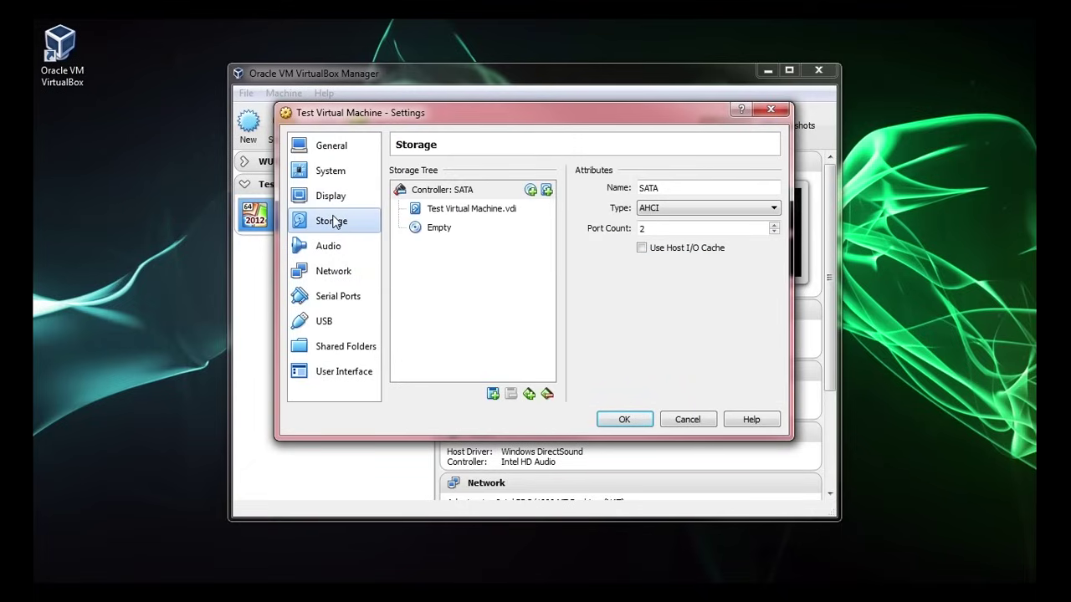
- Load the 9600.17050 Windows Server ISO from the disk list into the empty optical drive
click(439, 229)
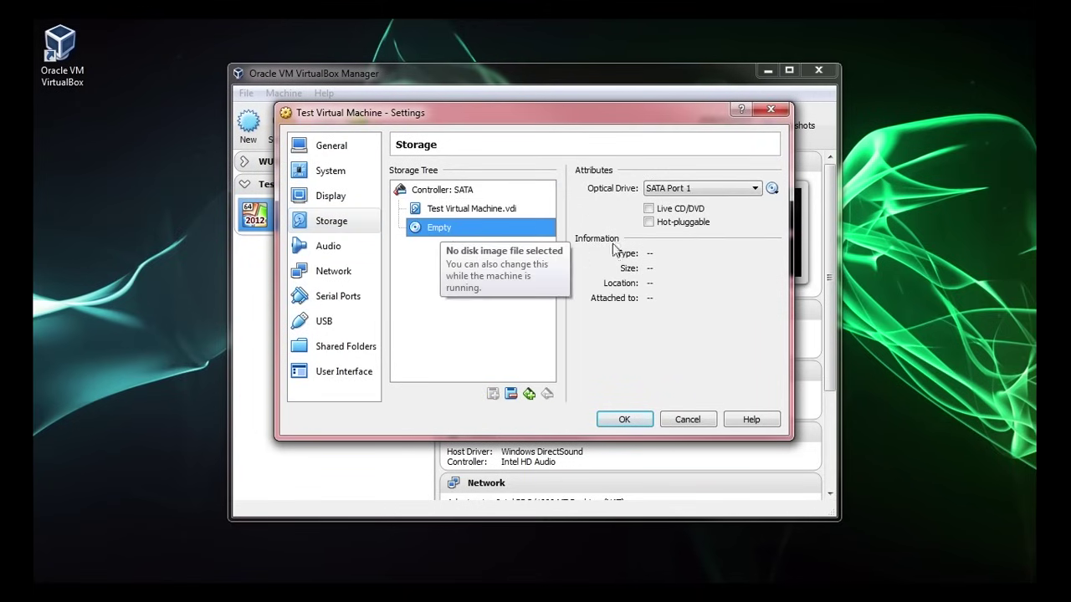
click(771, 189)
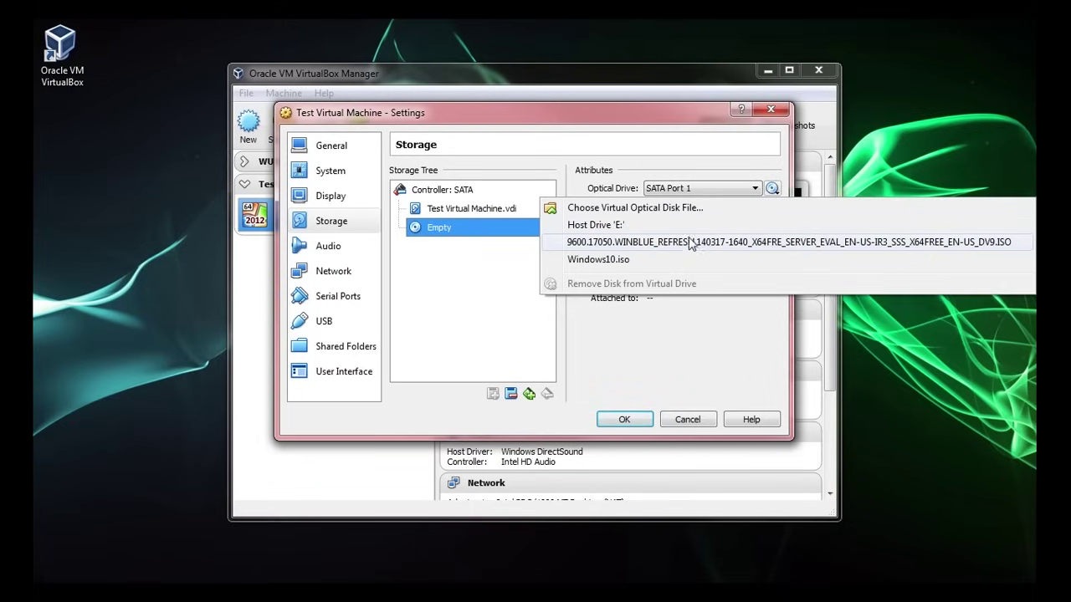
click(644, 216)
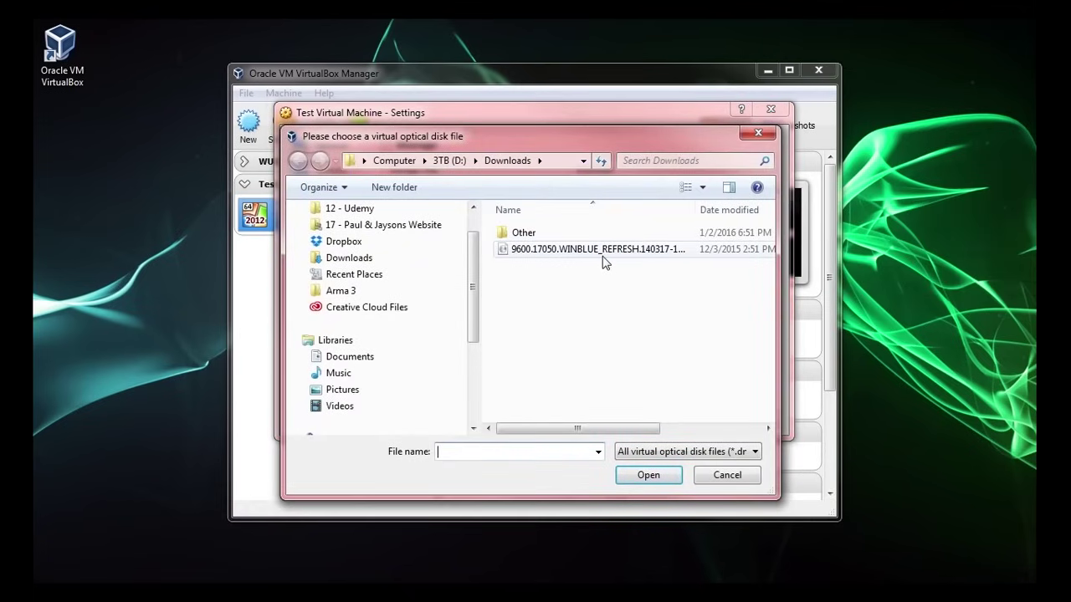
click(669, 451)
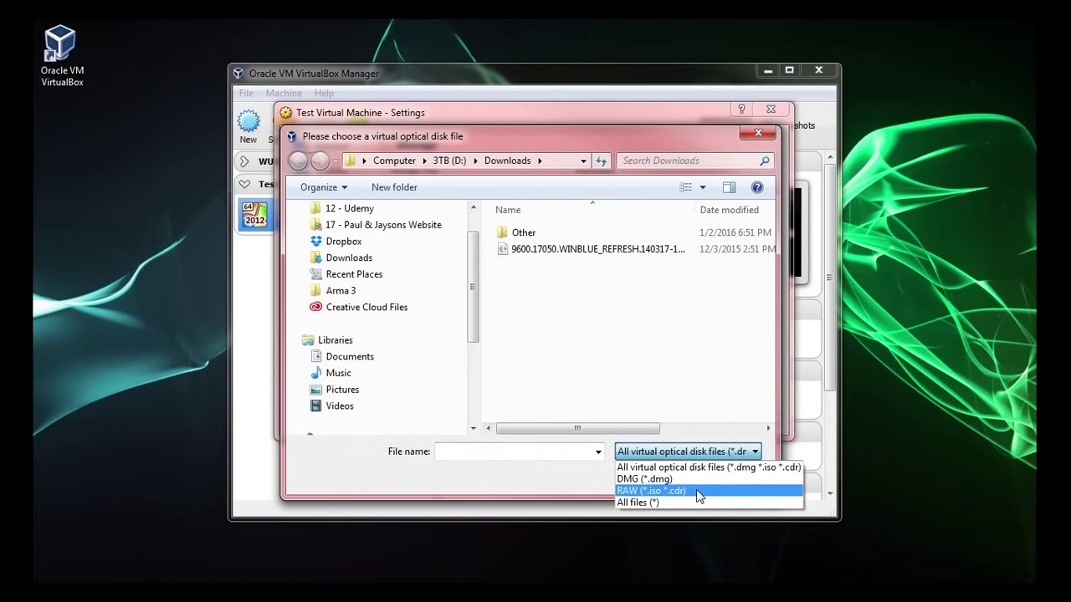
key(Escape)
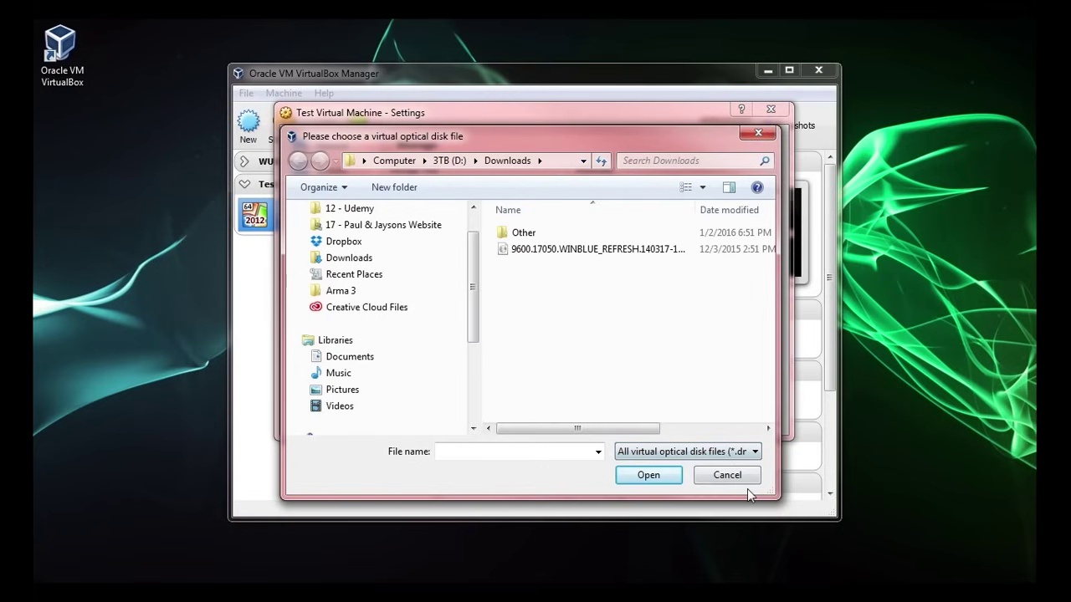
click(725, 476)
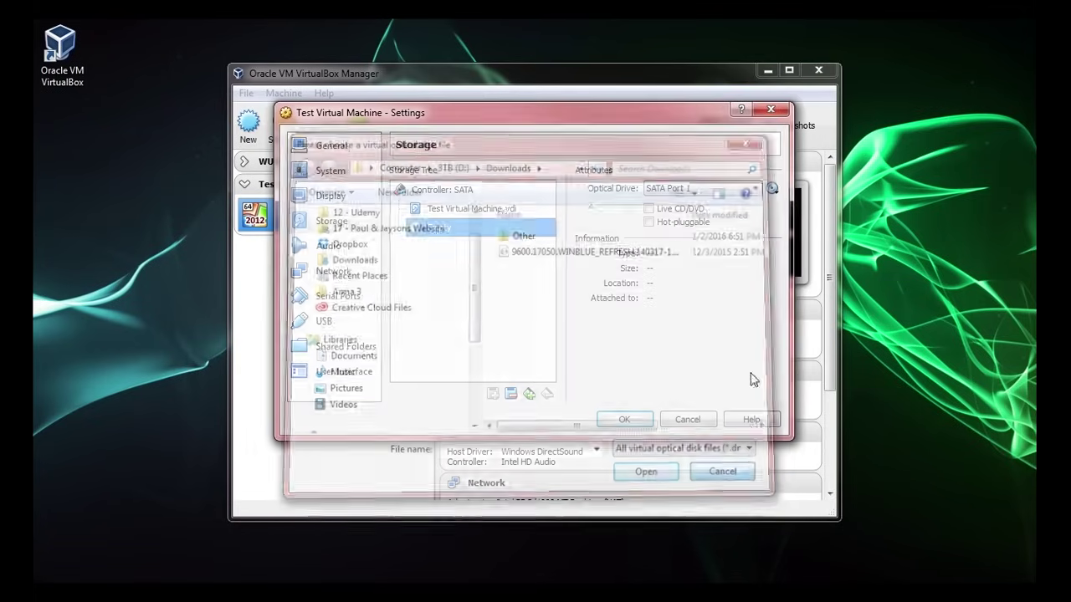
click(773, 190)
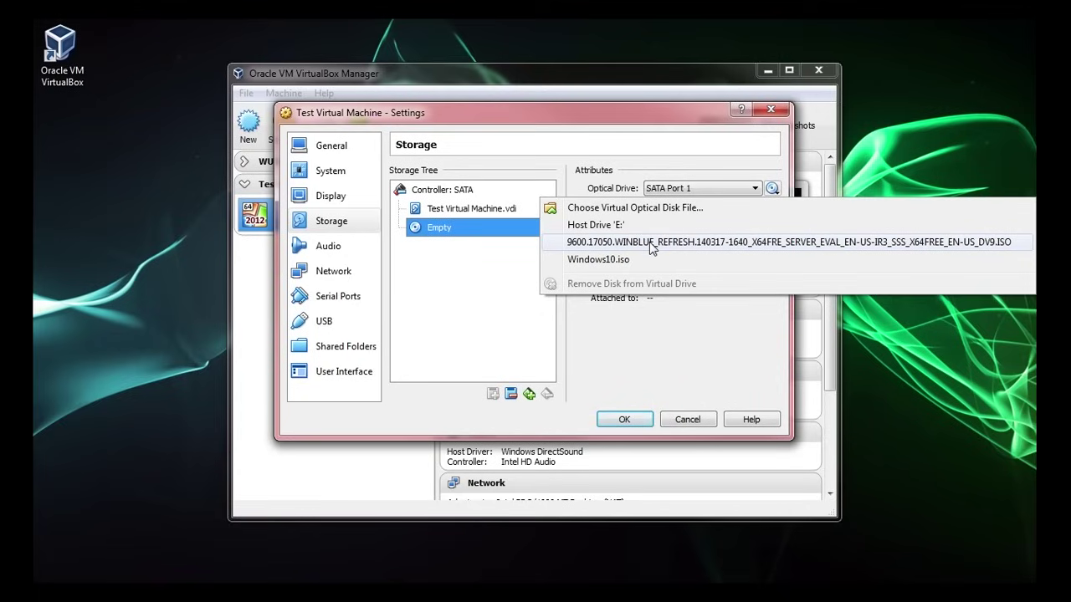
click(651, 243)
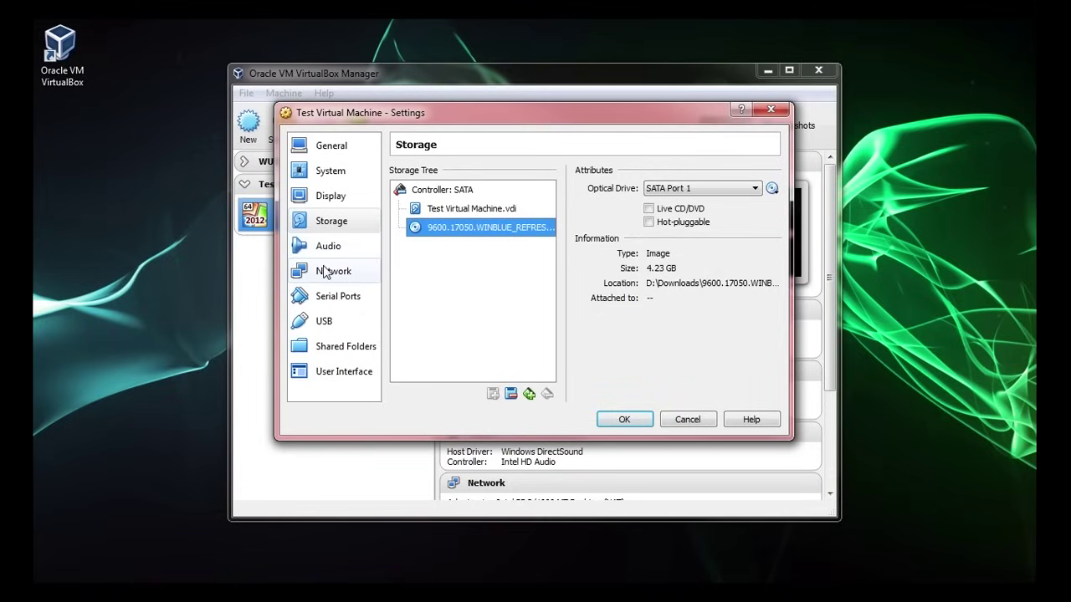
click(325, 274)
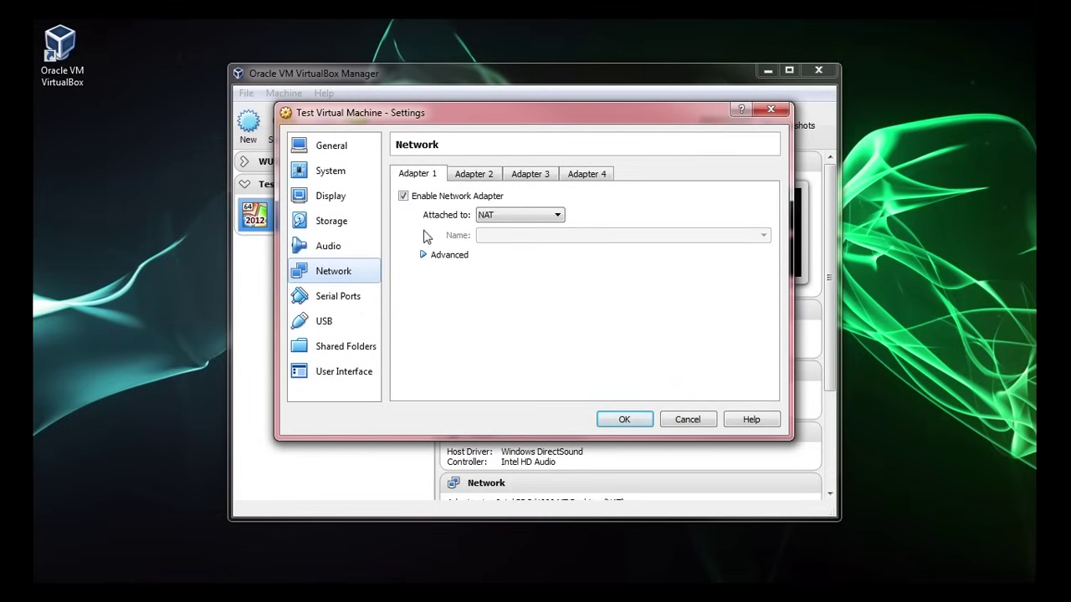
- Leave Network Adapter 1 attached to NAT and save the VM settings
click(496, 216)
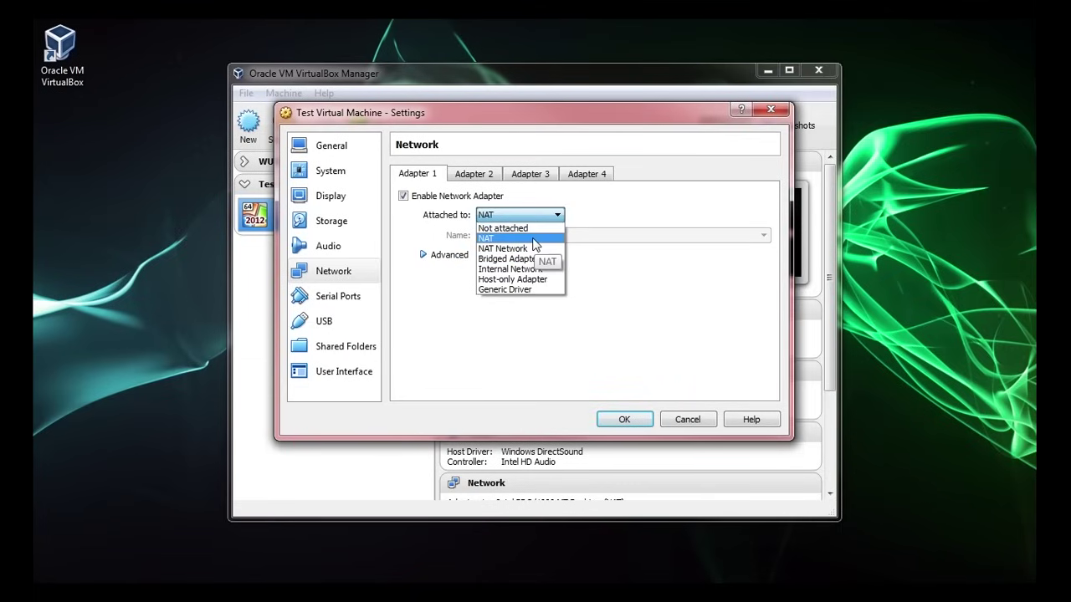
click(535, 241)
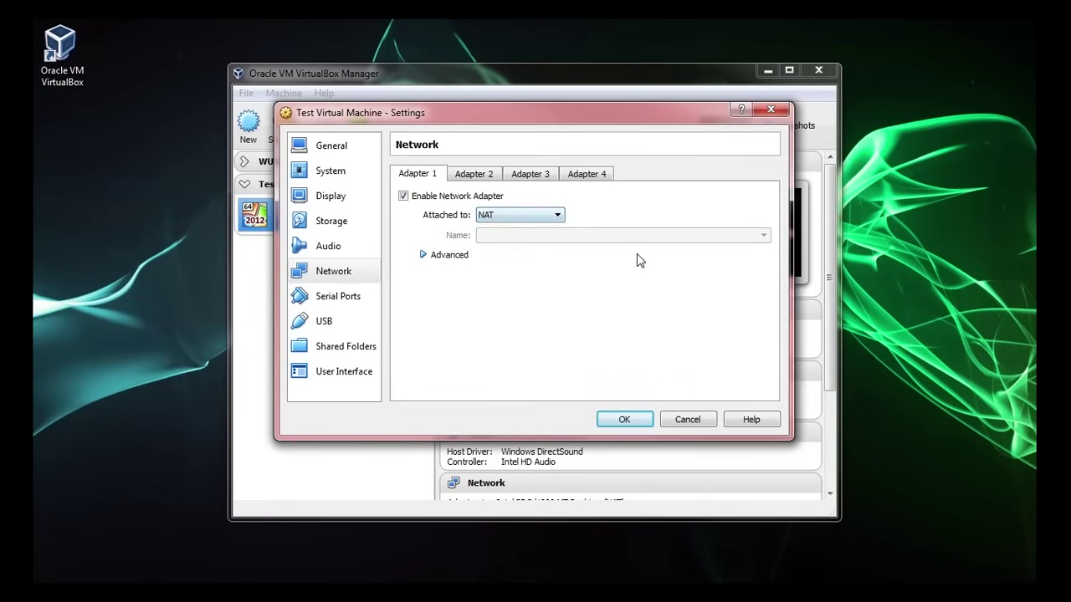
click(625, 421)
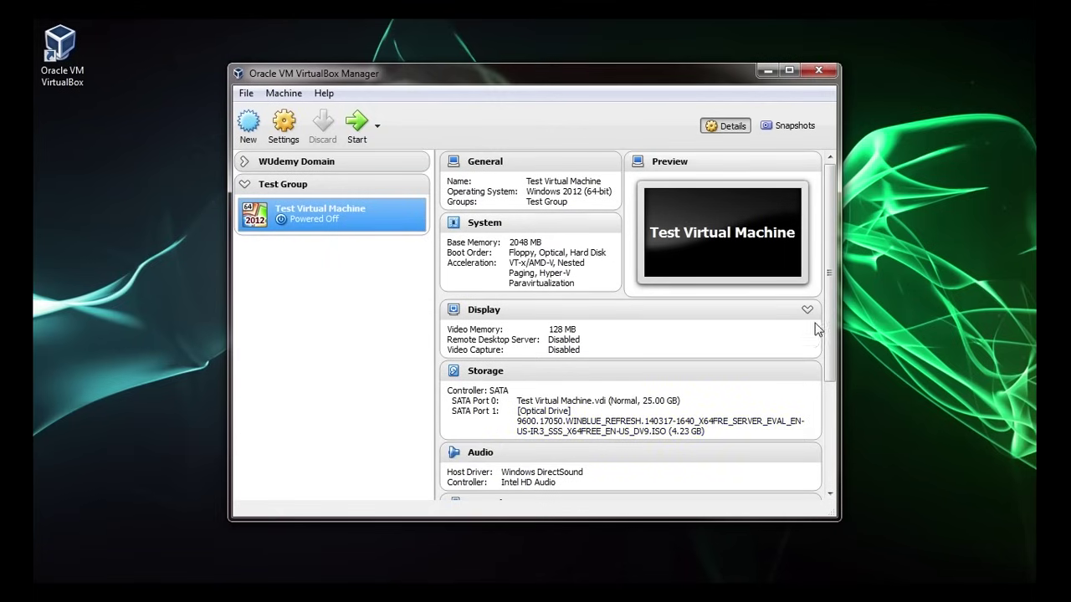
- Review the Storage details showing the Windows Server 2012 R2 ISO on the SATA drive
drag(833, 336, 843, 291)
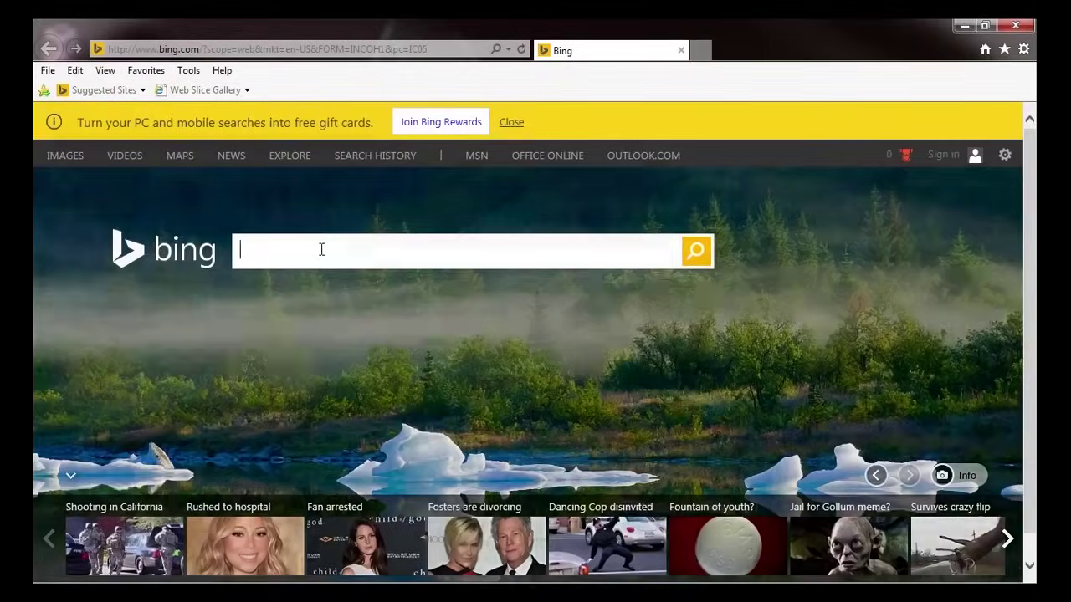
- Search Bing for 'Windows Server 2012' r2 download and open the TechNet Evaluation Center result
click(321, 248)
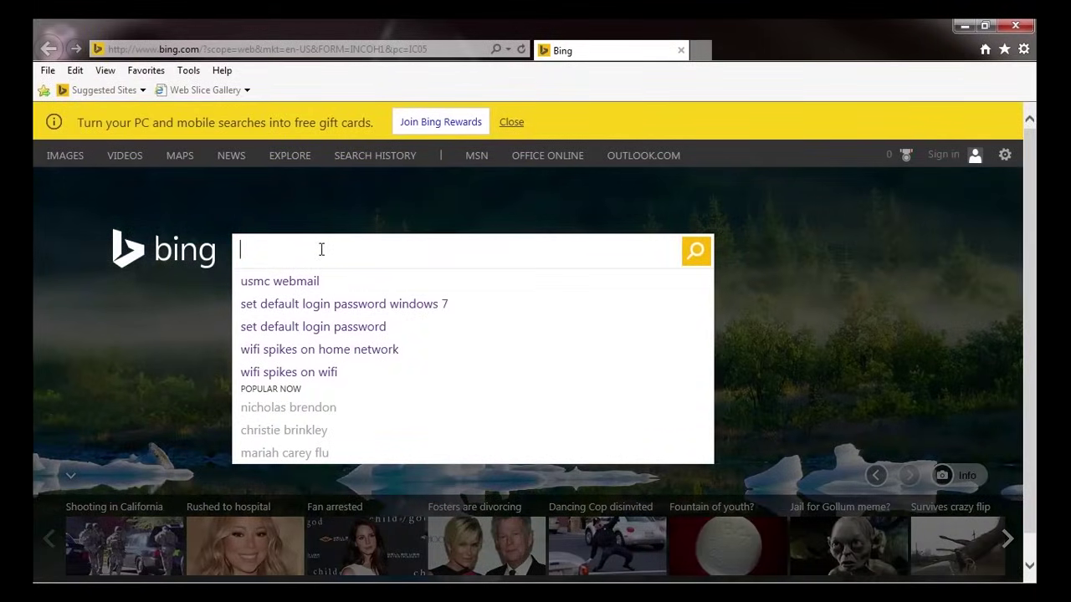
text(I)
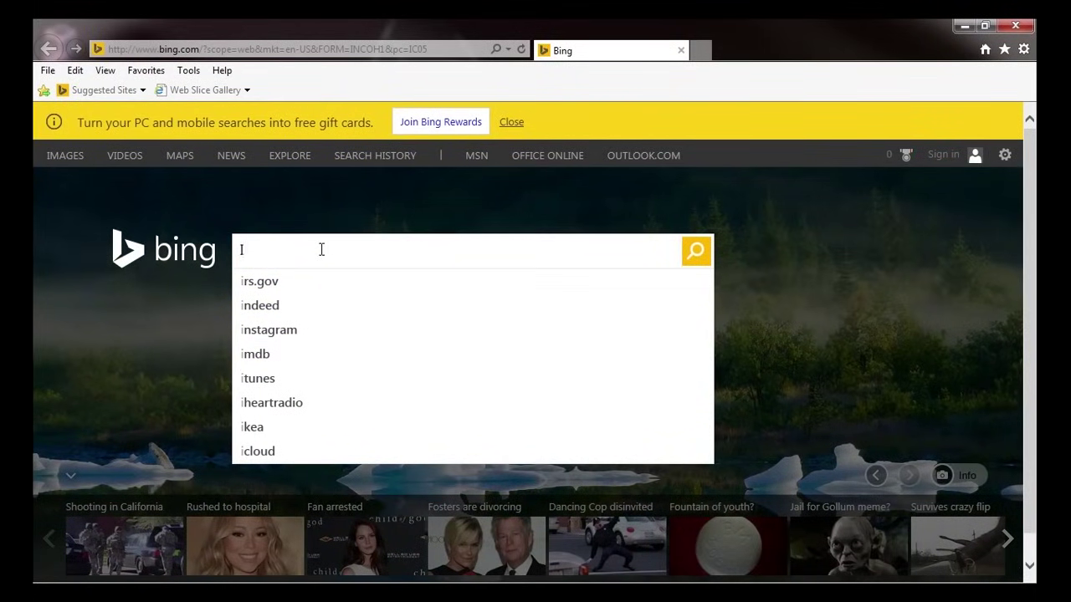
key(BackSpace)
text(Windows S)
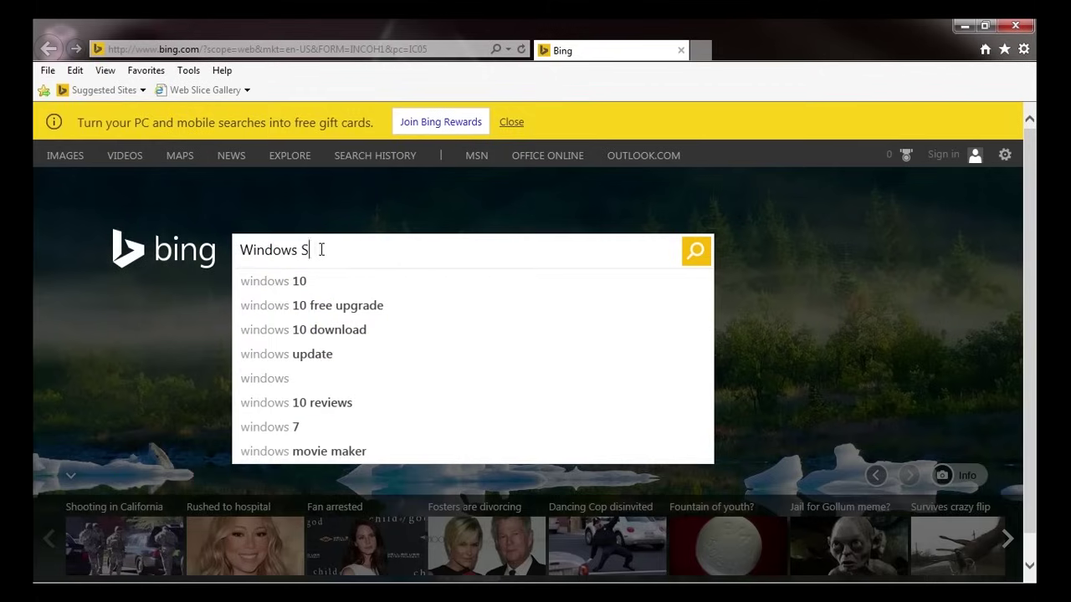
text(erver 2012)
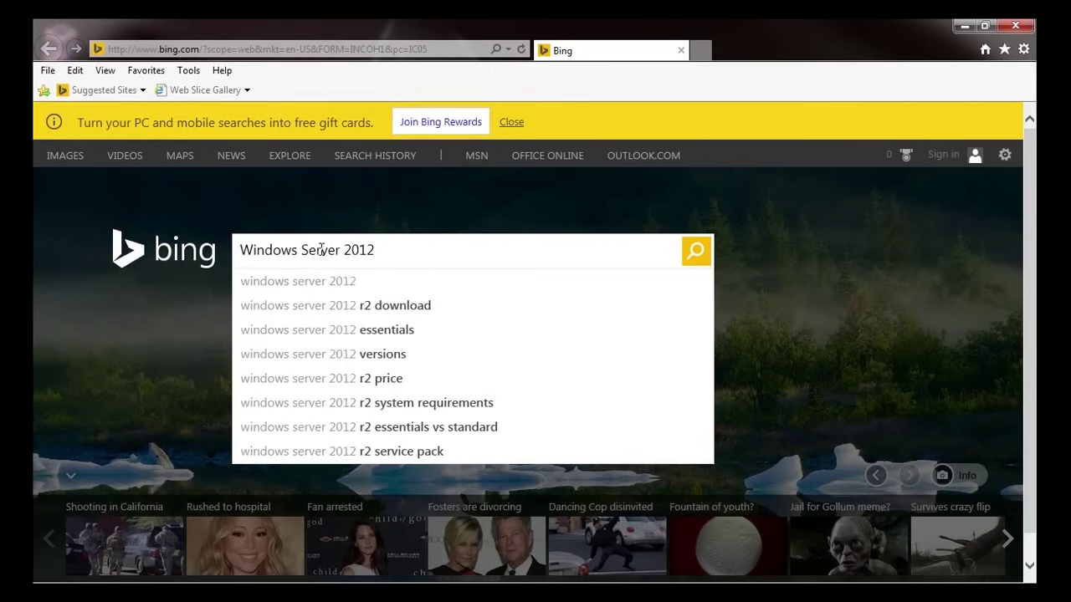
key(Down)
key(Down)
key(Return)
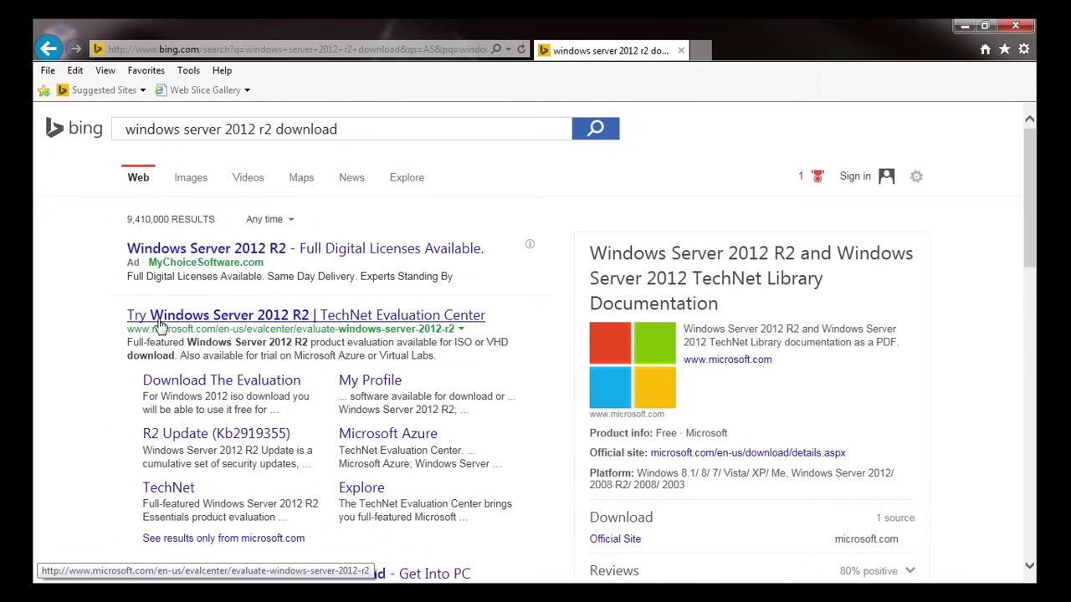
click(292, 322)
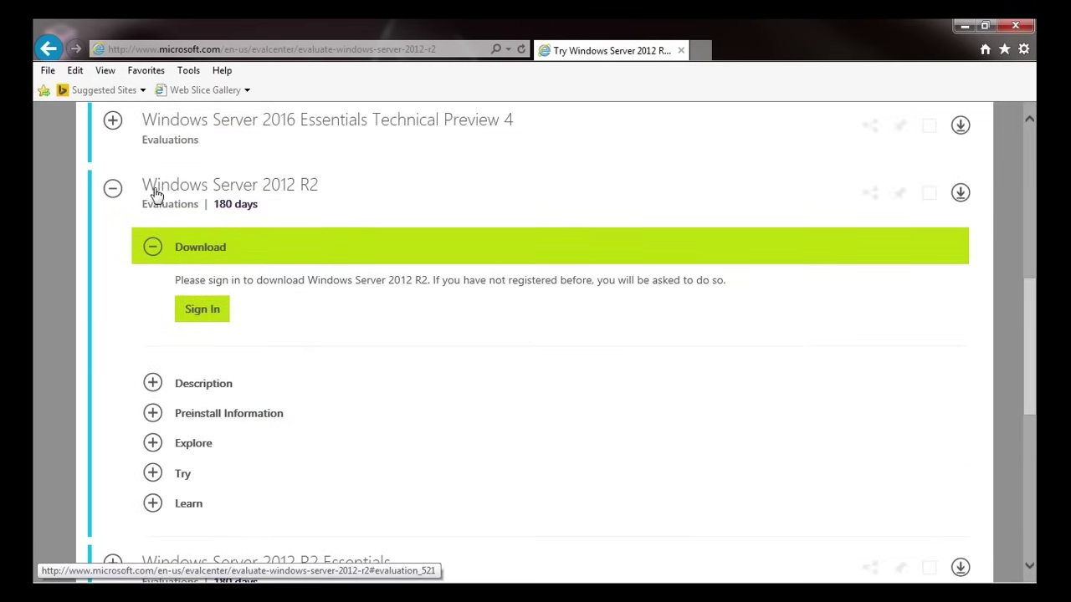
- Sign in, choose the ISO file type, and proceed to the registration form
mouse_move(1025, 319)
mouse_down()
mouse_move(1027, 164)
mouse_move(1029, 314)
mouse_up()
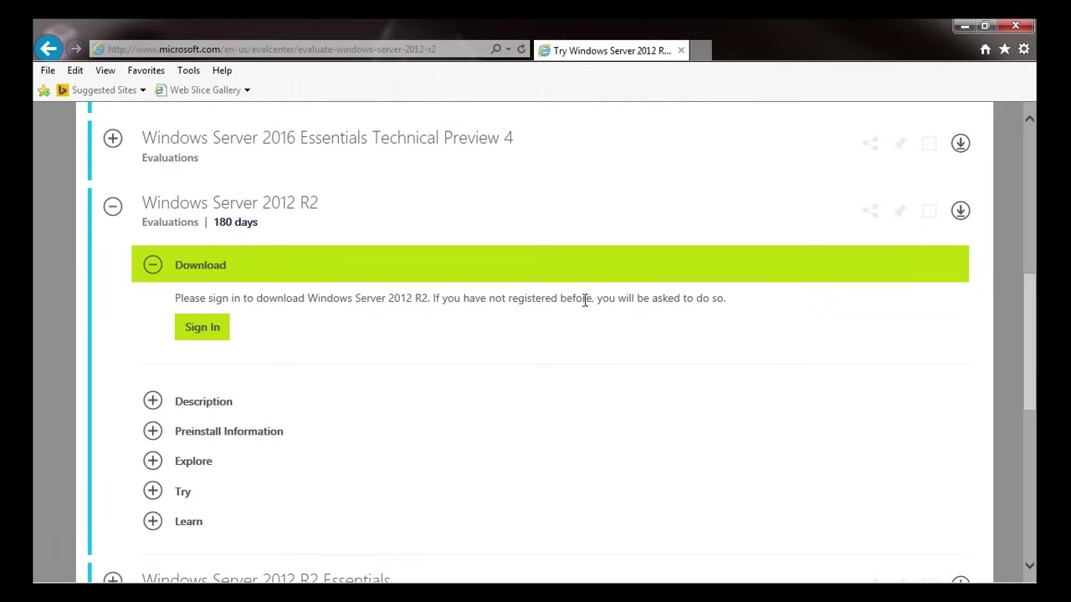
click(209, 330)
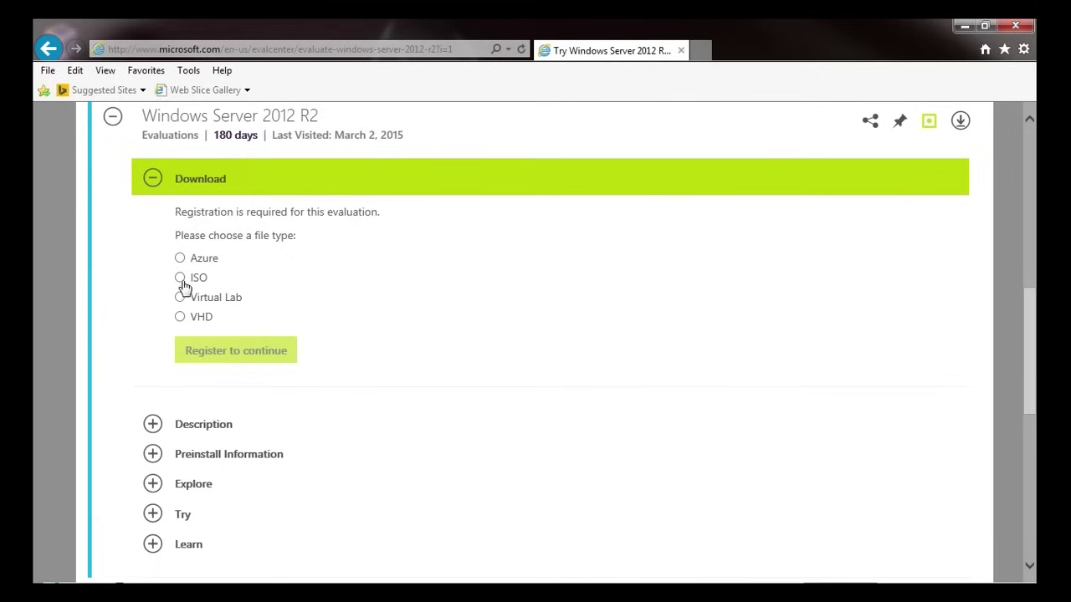
click(180, 277)
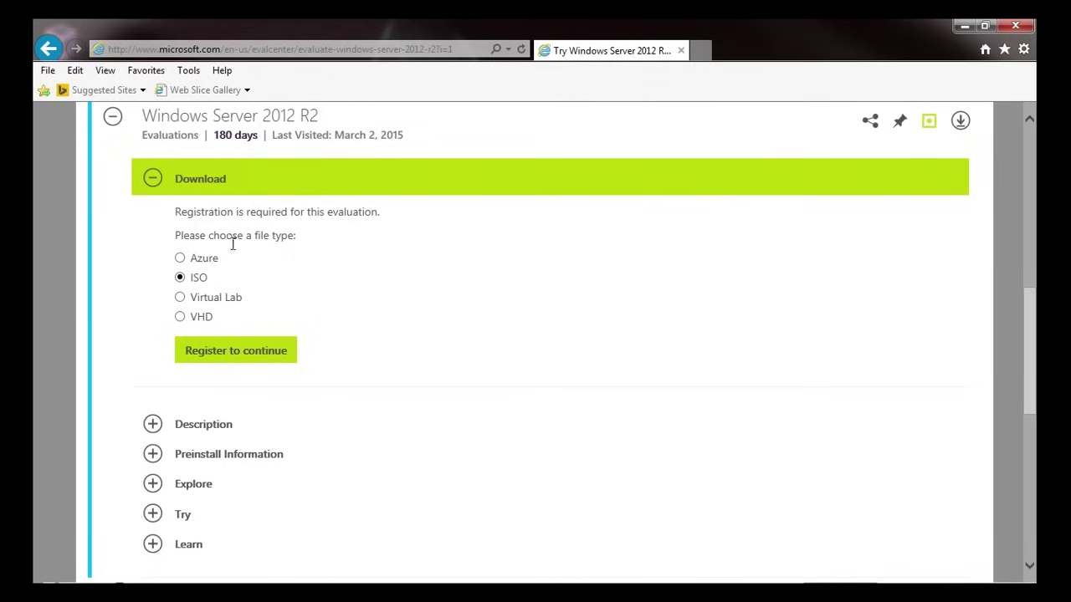
click(234, 352)
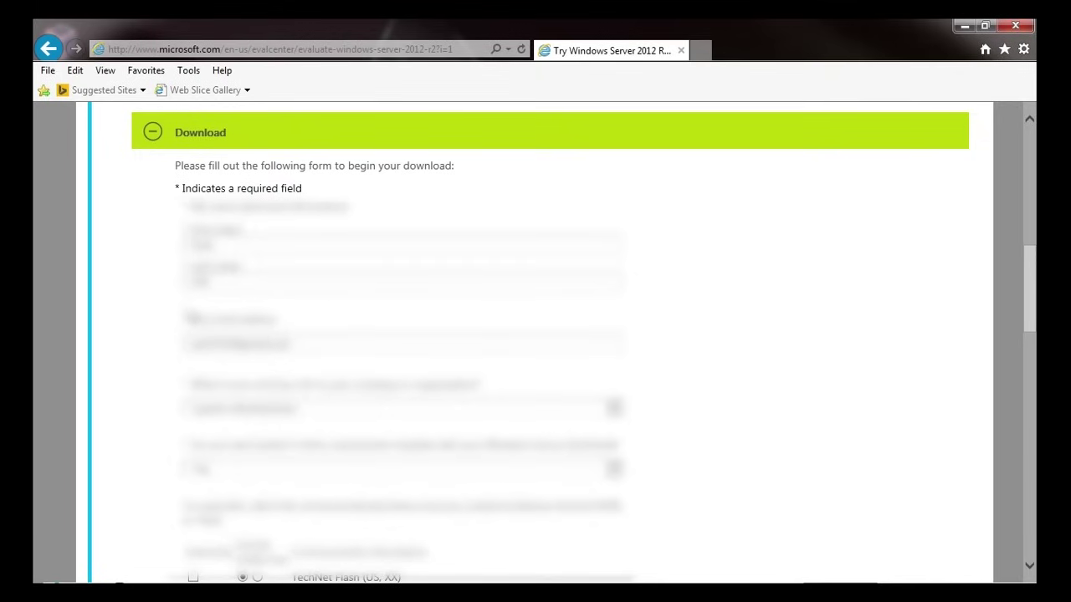
- Scroll through the registration form and submit its first page with Continue
scroll(402, 334, down, 5)
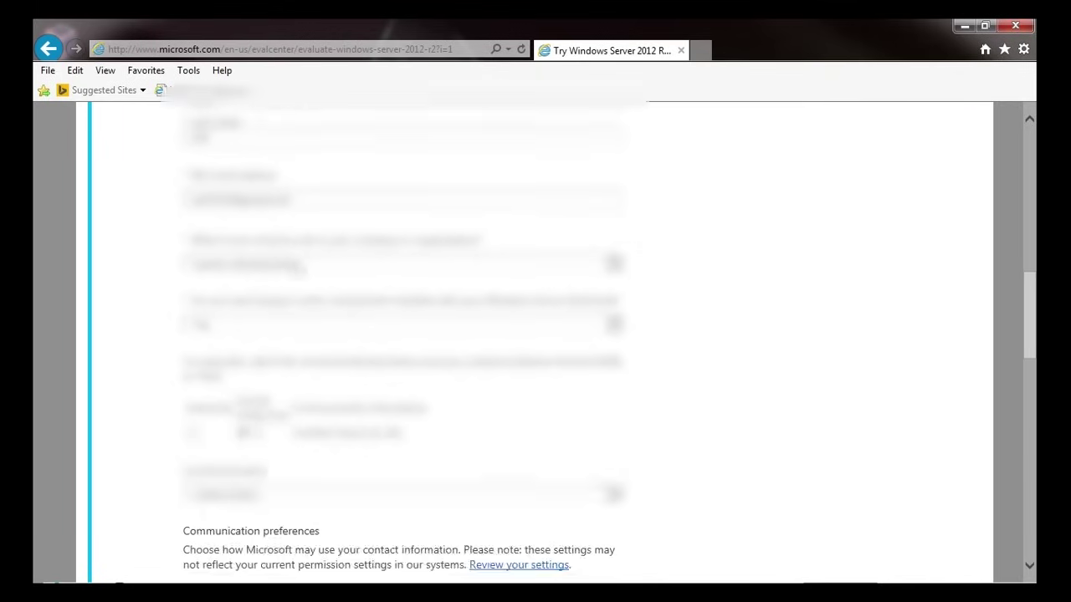
scroll(218, 418, down, 3)
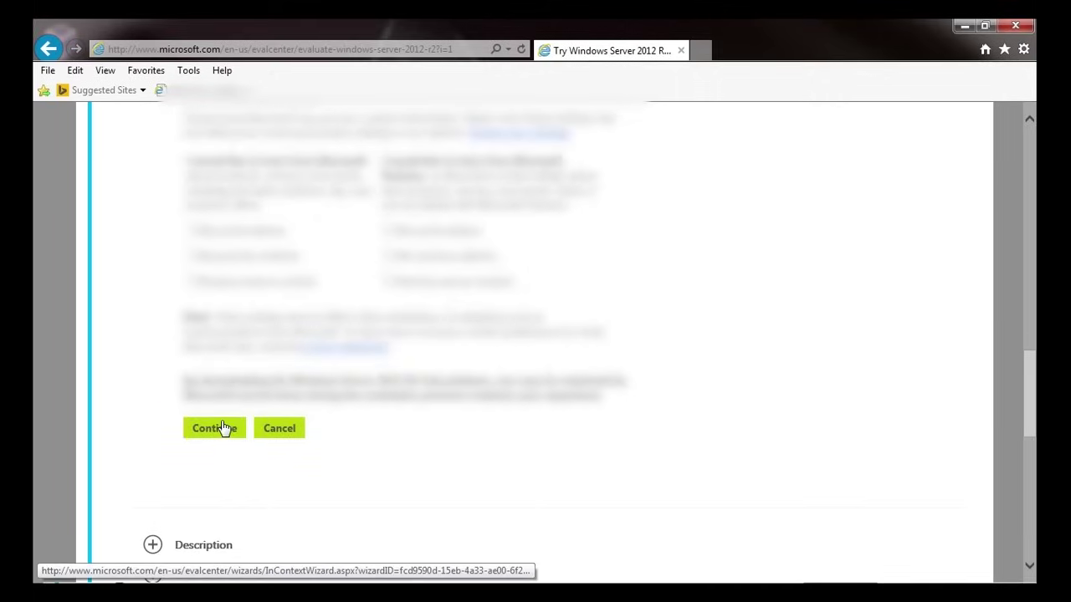
click(213, 429)
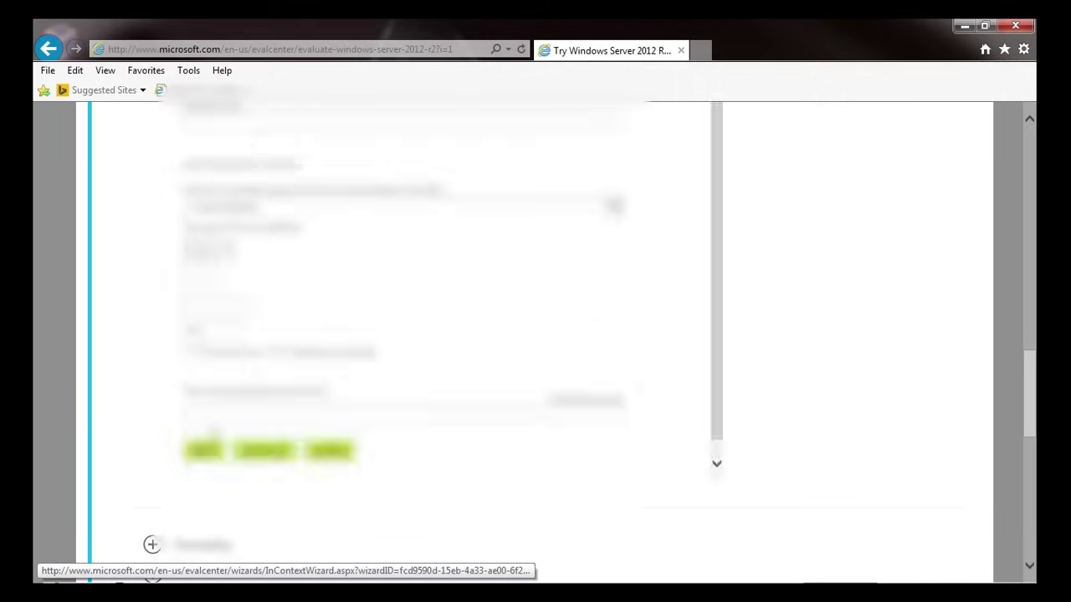
scroll(251, 376, down, 7)
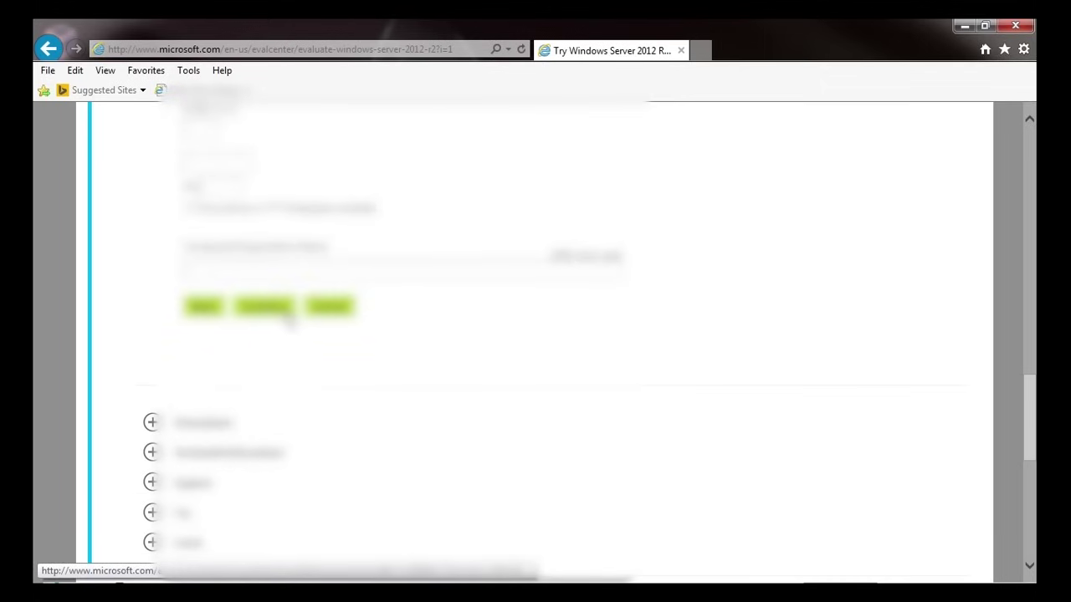
scroll(277, 410, up, 2)
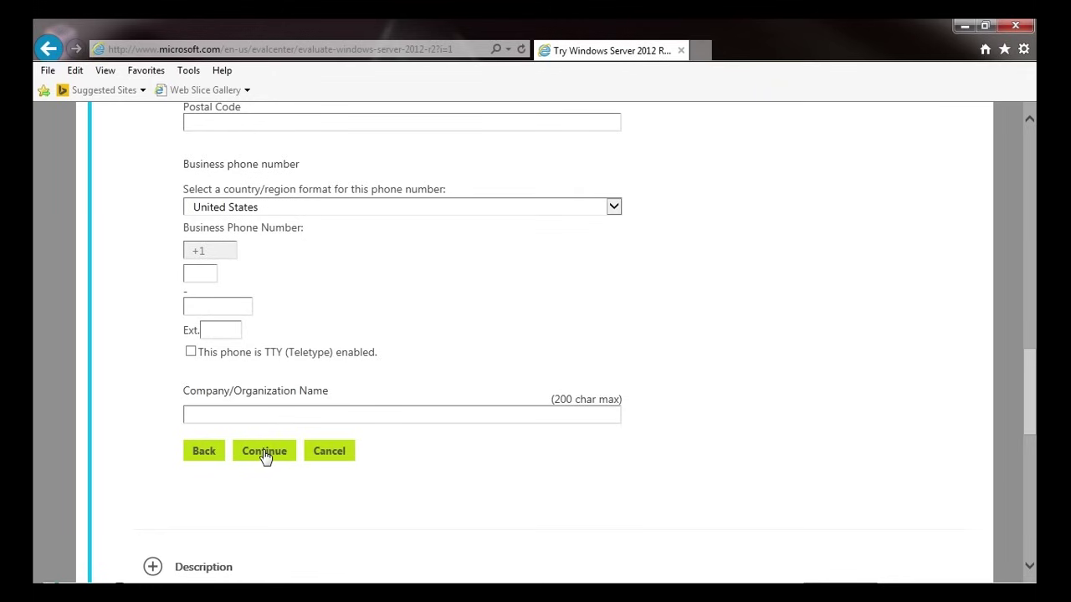
scroll(260, 461, up, 9)
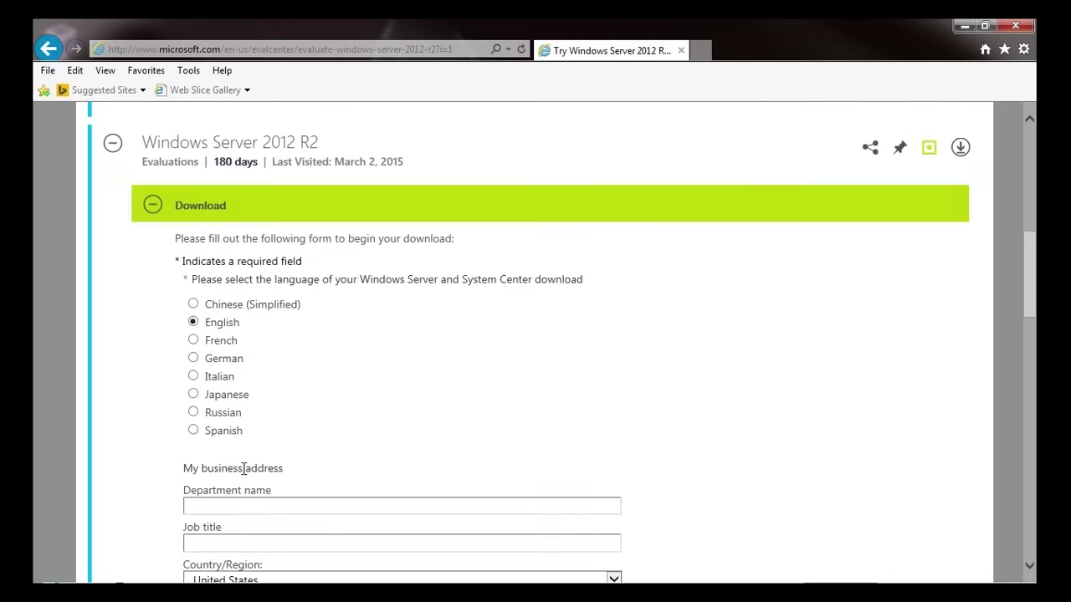
scroll(256, 459, down, 3)
scroll(257, 459, up, 4)
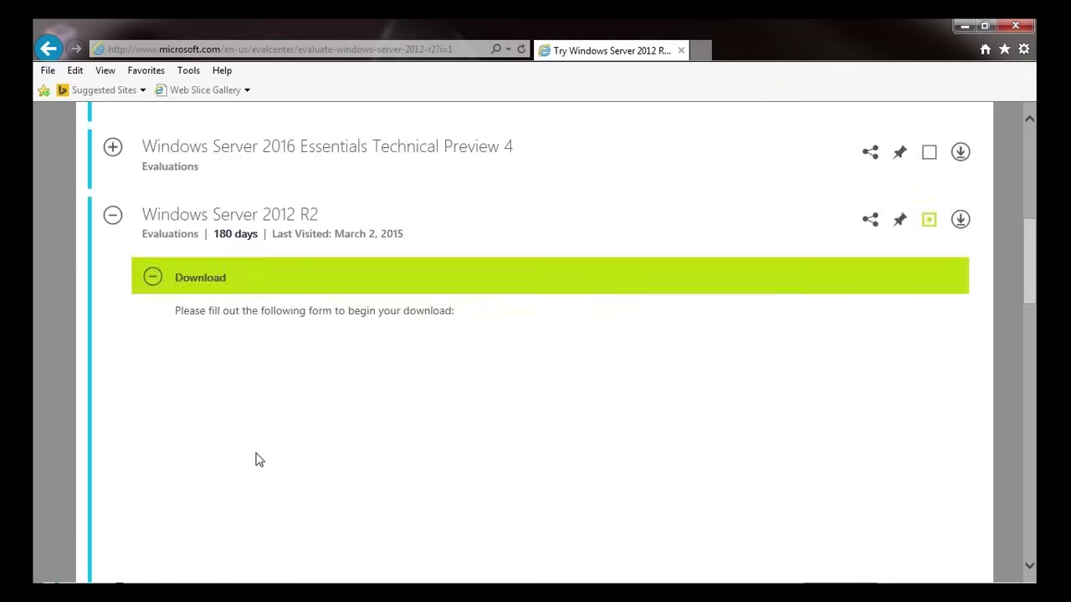
scroll(257, 459, down, 2)
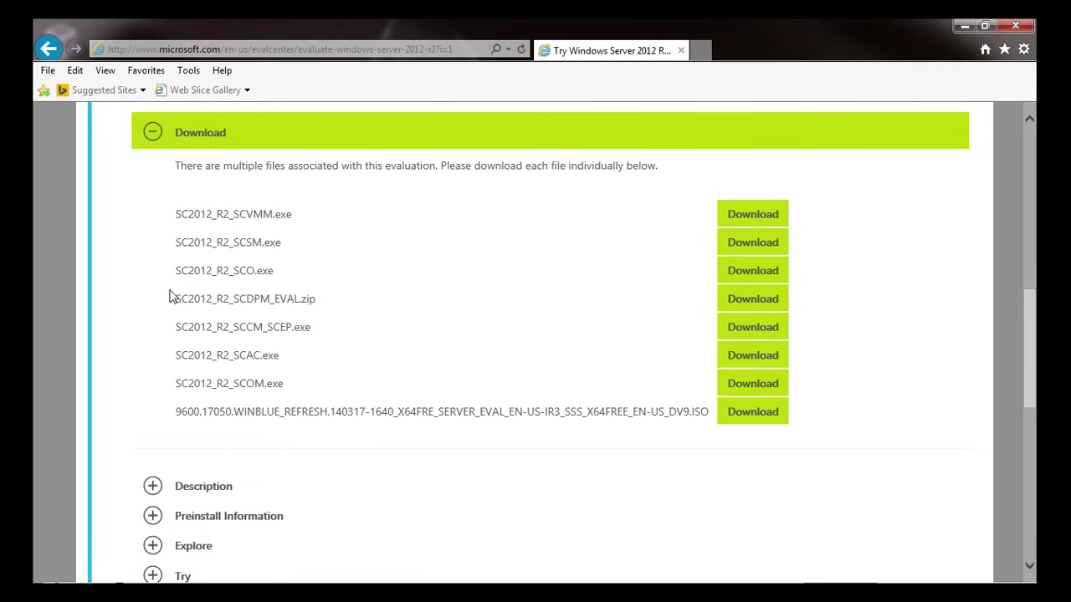
- Highlight parts of the 9600.17050.WINBLUE_REFRESH ISO file name to read it
drag(176, 412, 691, 411)
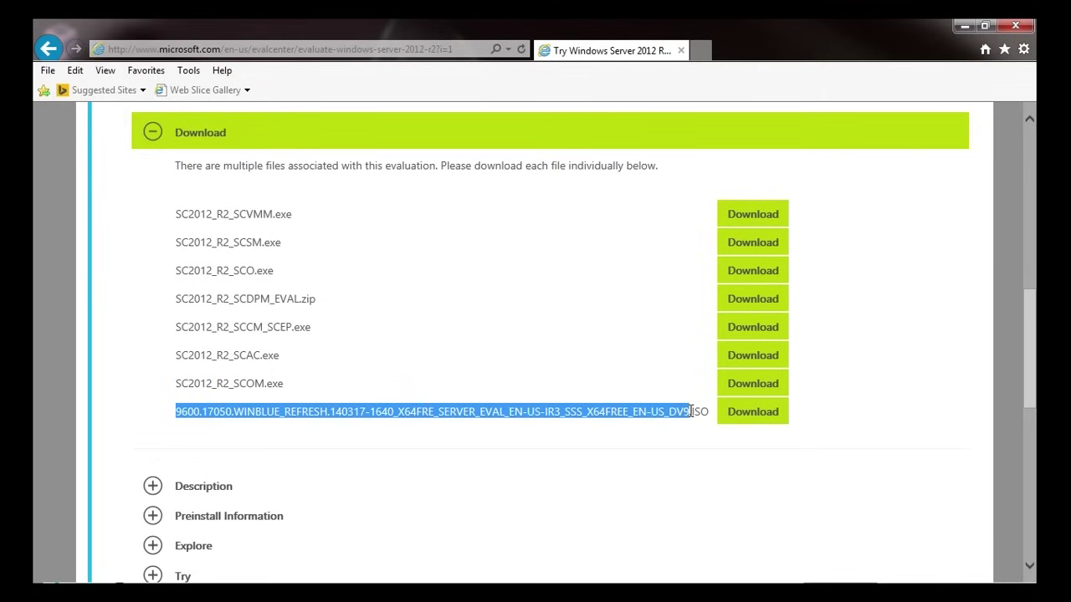
double_click(261, 413)
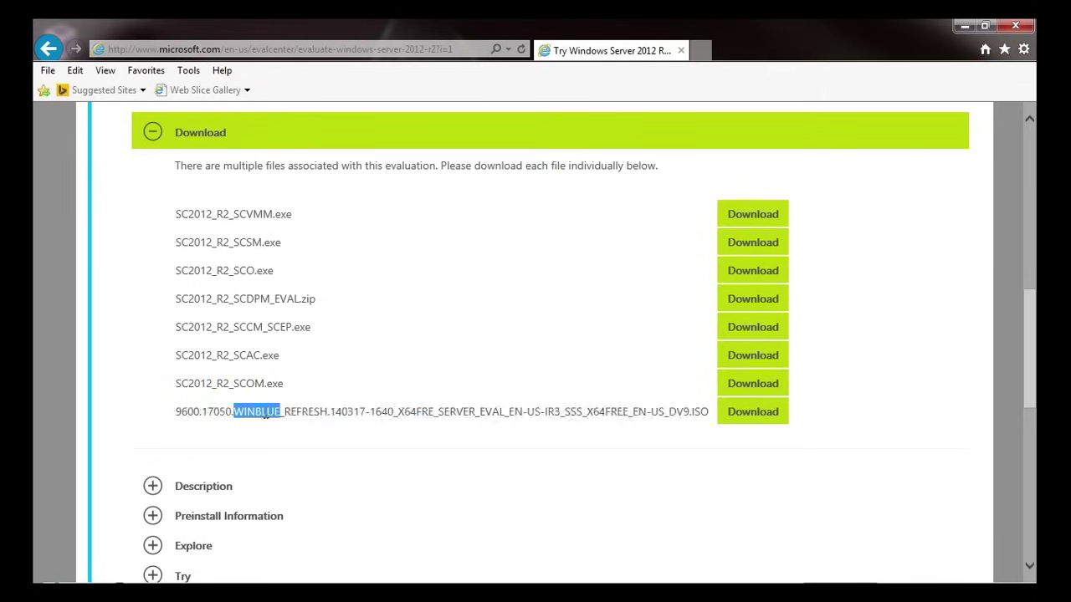
click(353, 411)
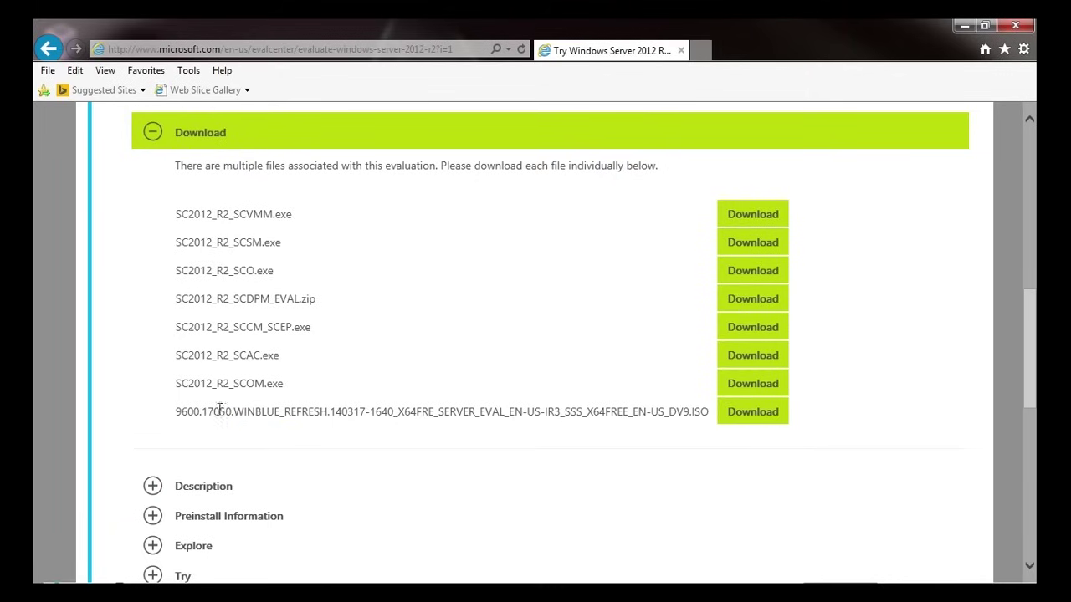
drag(425, 412, 586, 414)
click(622, 418)
click(548, 417)
- Download the 9600.17050 evaluation ISO and save it to disk
click(752, 413)
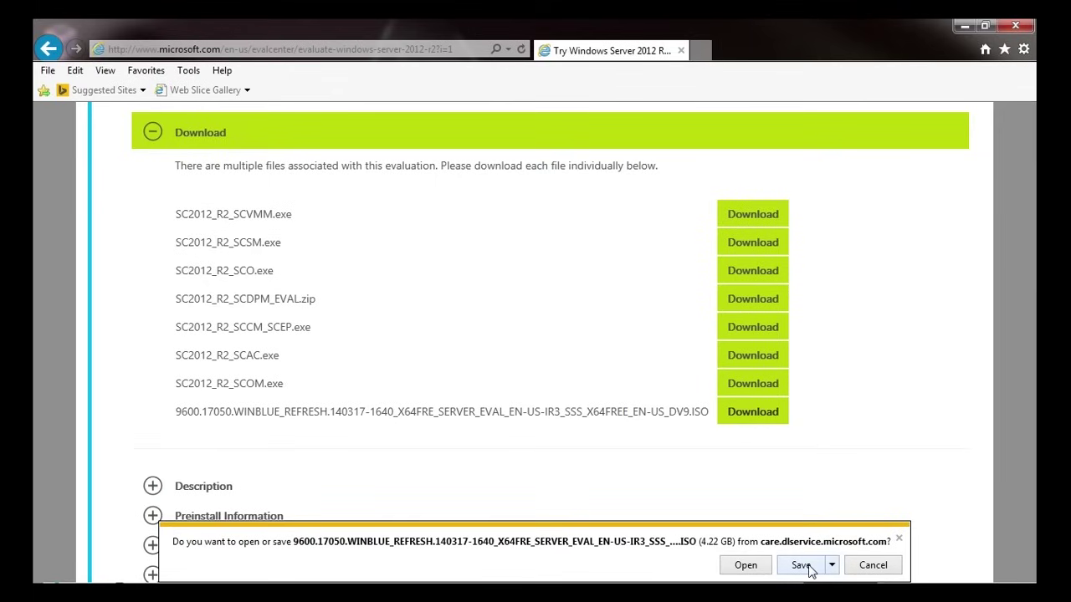
click(801, 566)
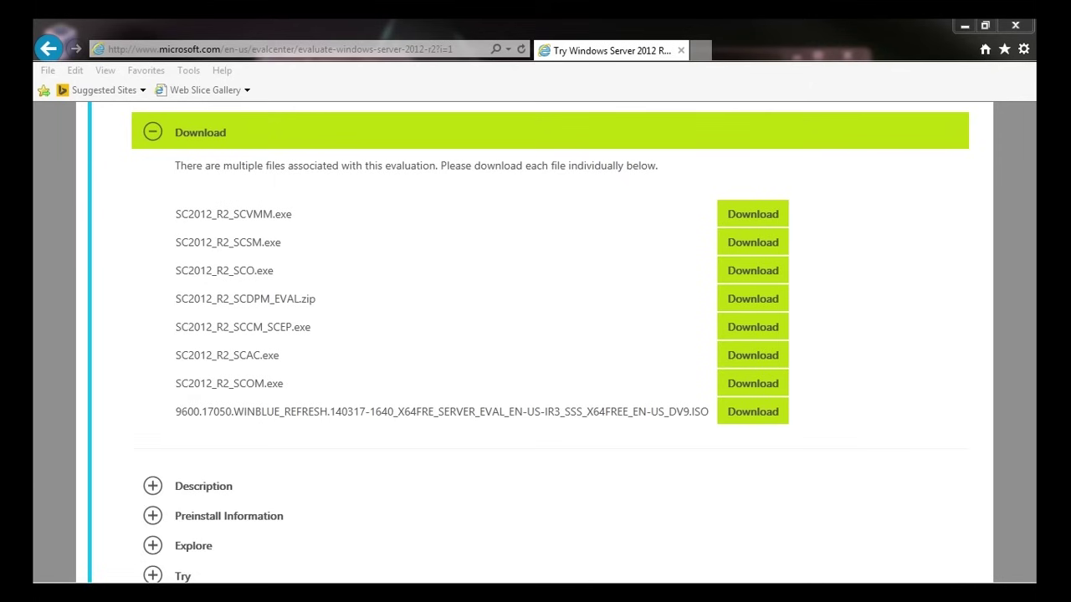
drag(455, 297, 727, 82)
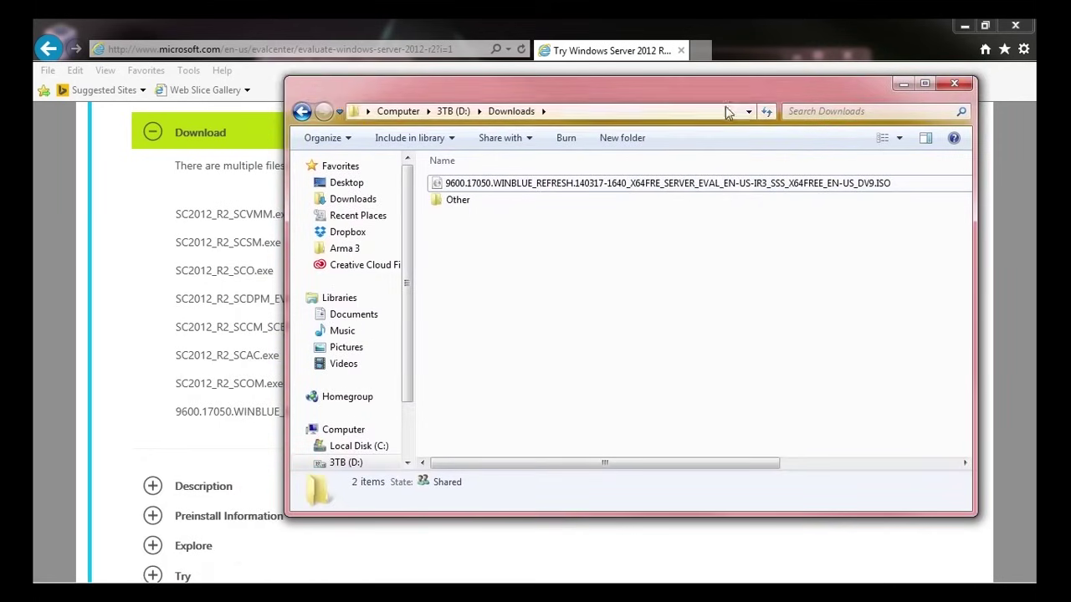
- Select the downloaded ISO in Downloads to check its 4.22 GB size, then deselect it
click(648, 183)
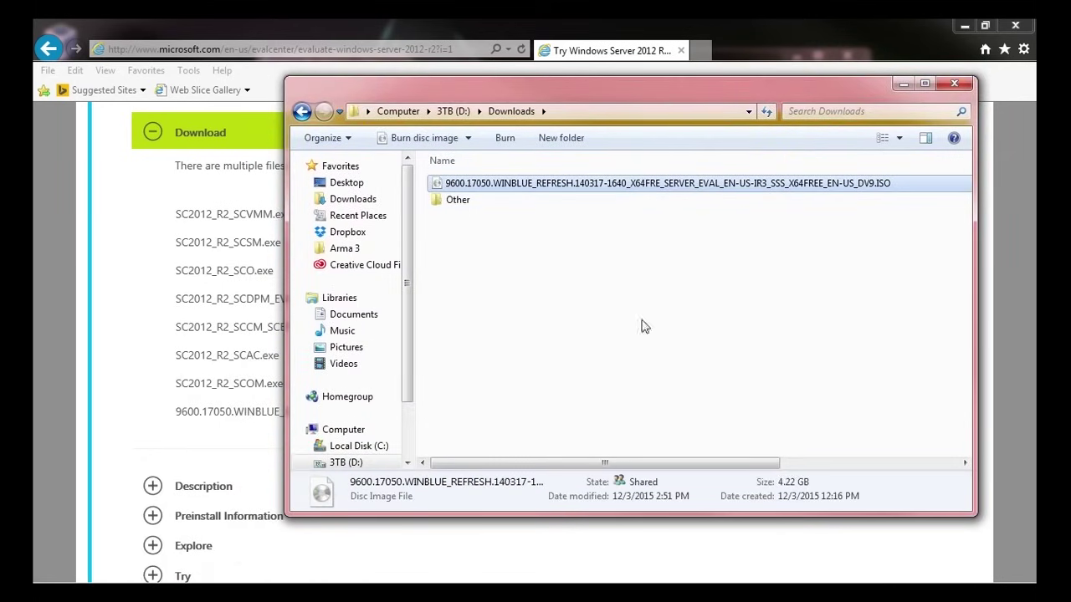
click(579, 288)
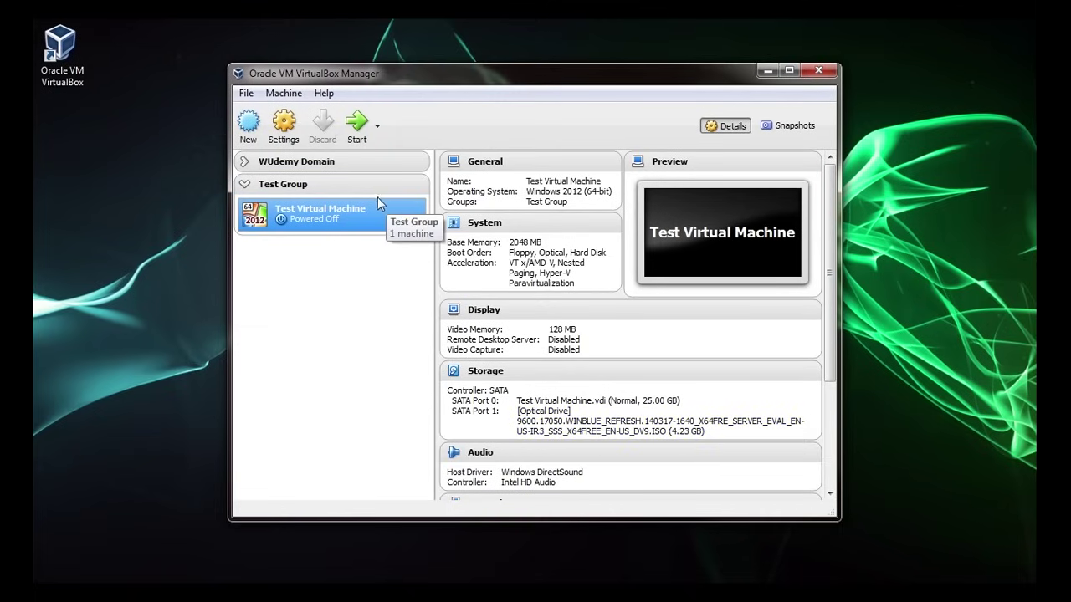
- Start Test Virtual Machine with Normal Start from its context menu
right_click(327, 218)
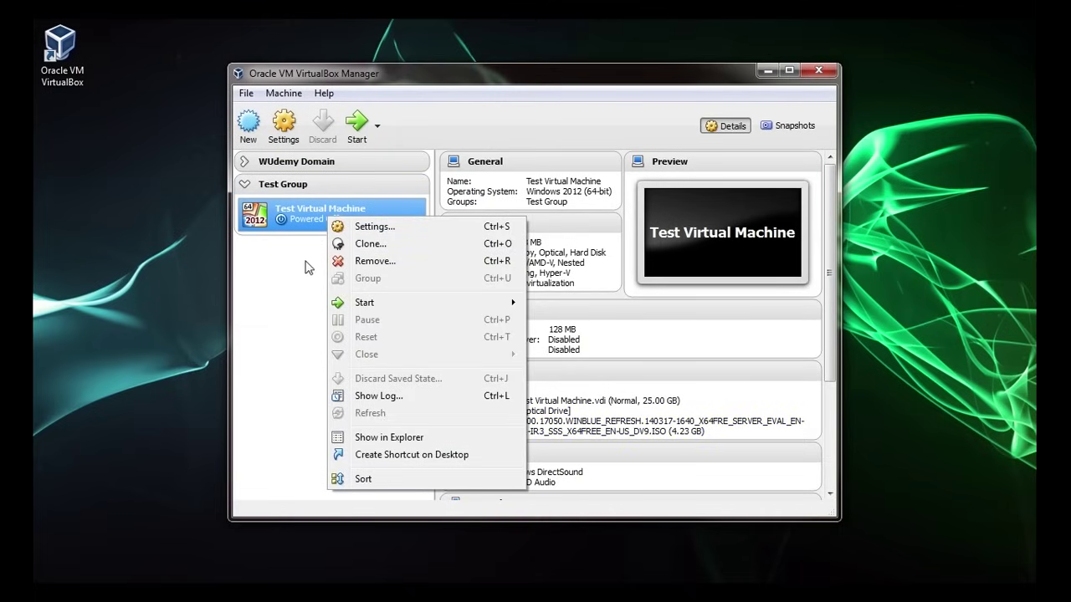
mouse_move(374, 304)
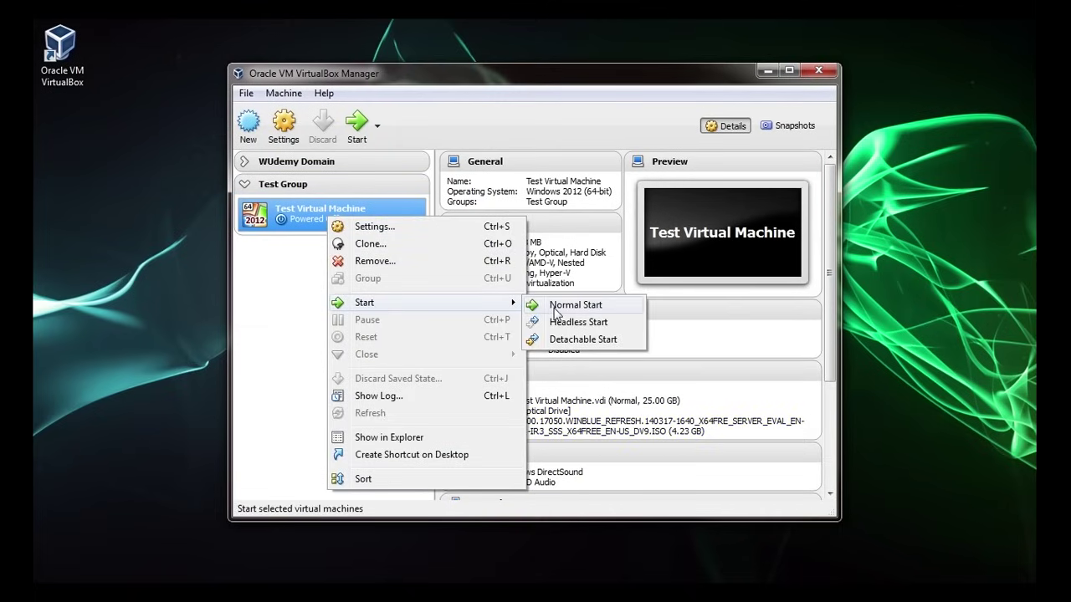
click(555, 313)
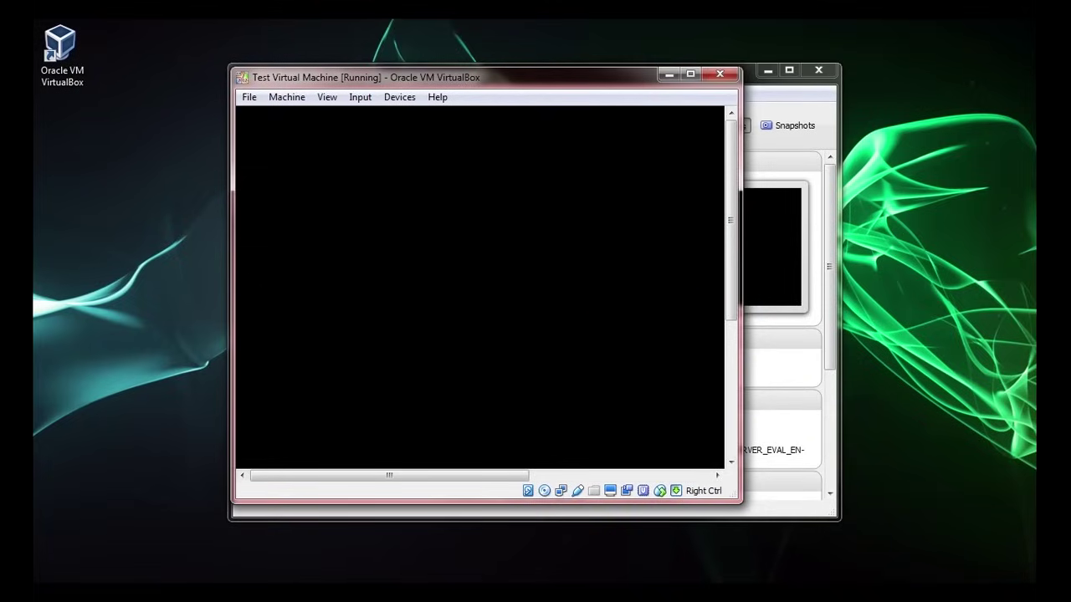
- Make the VM full screen, accept default language settings, and choose Install now
key(ctrl+f)
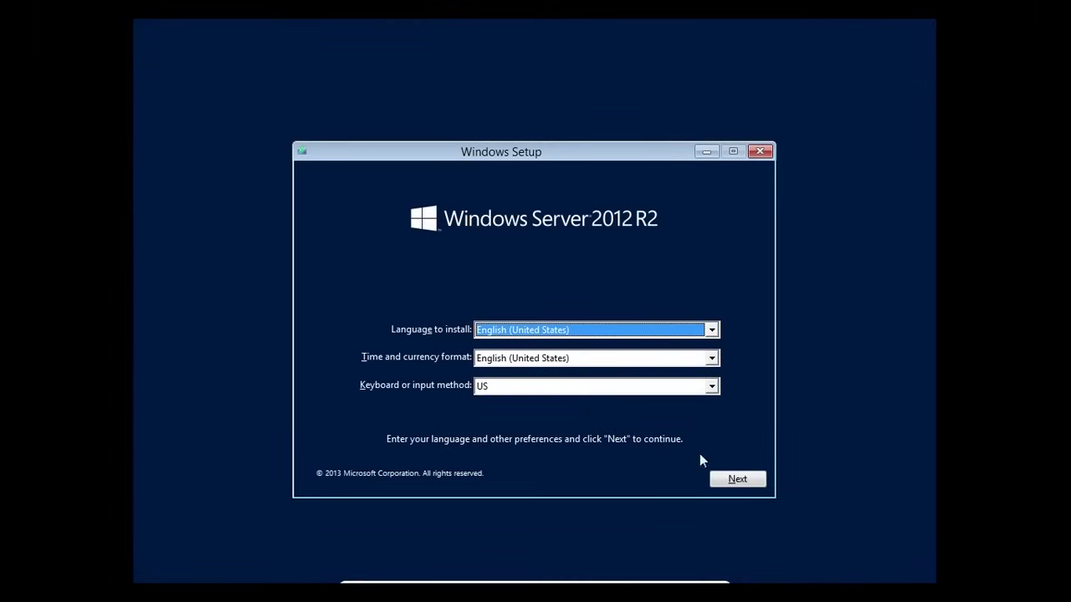
click(737, 479)
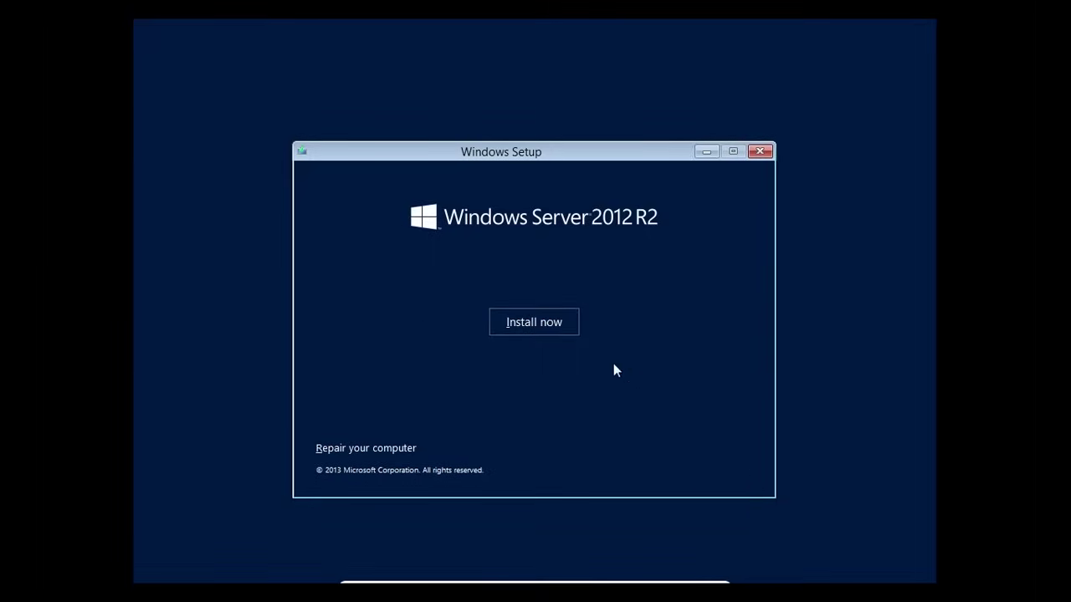
click(540, 327)
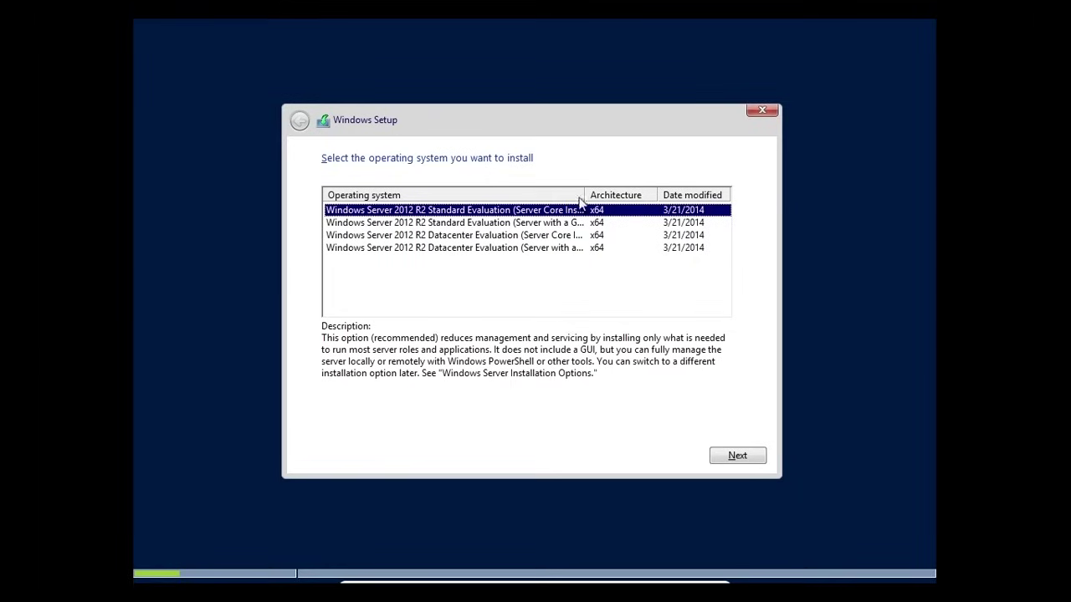
- Widen the edition list columns and select Datacenter Evaluation (Server with a GUI)
drag(583, 192, 638, 194)
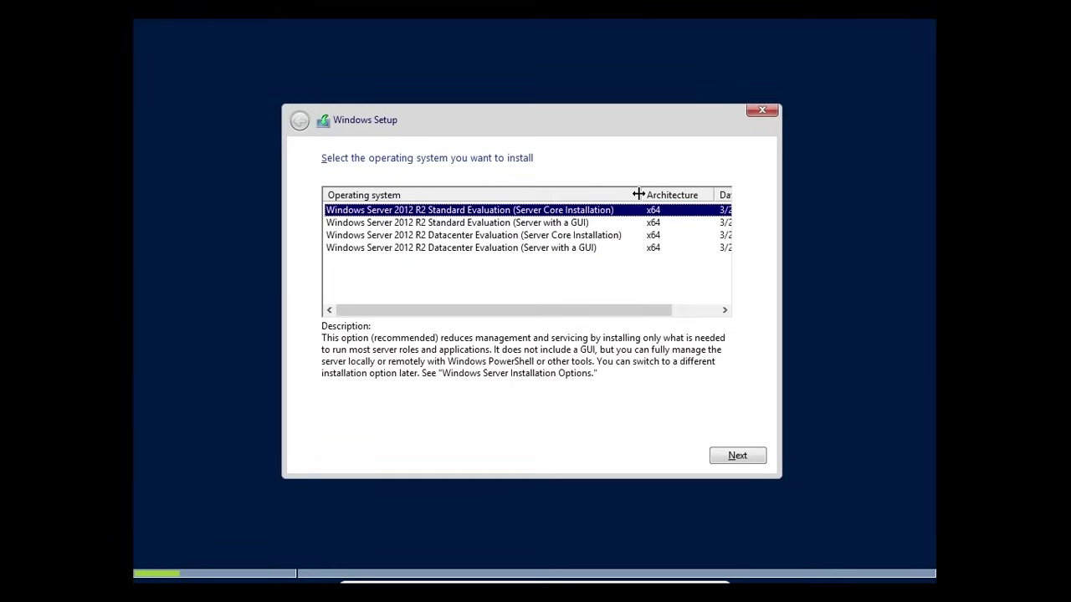
drag(713, 194, 684, 195)
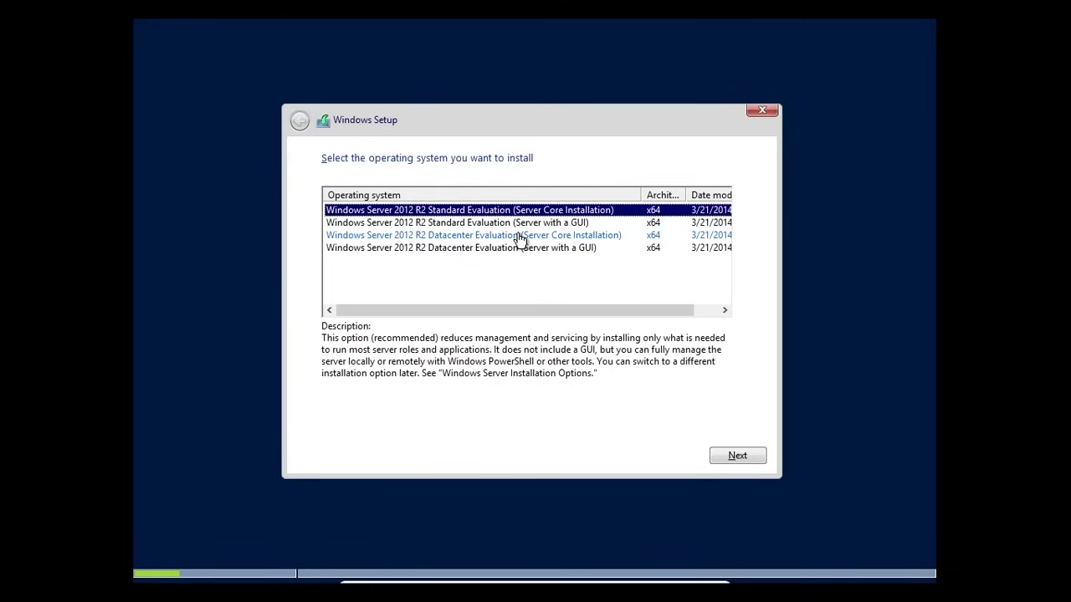
click(520, 238)
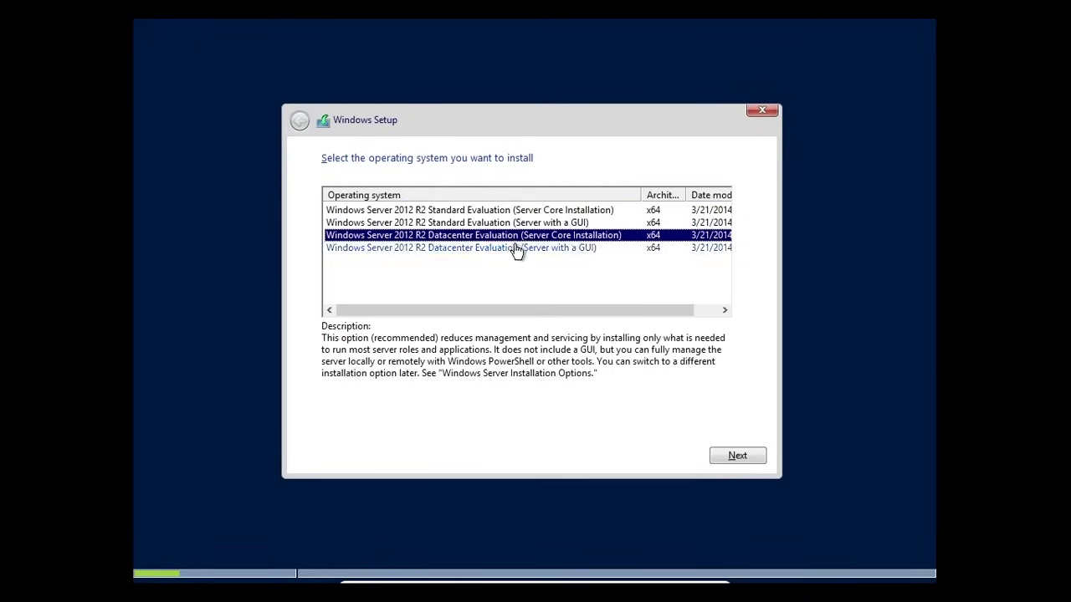
click(519, 248)
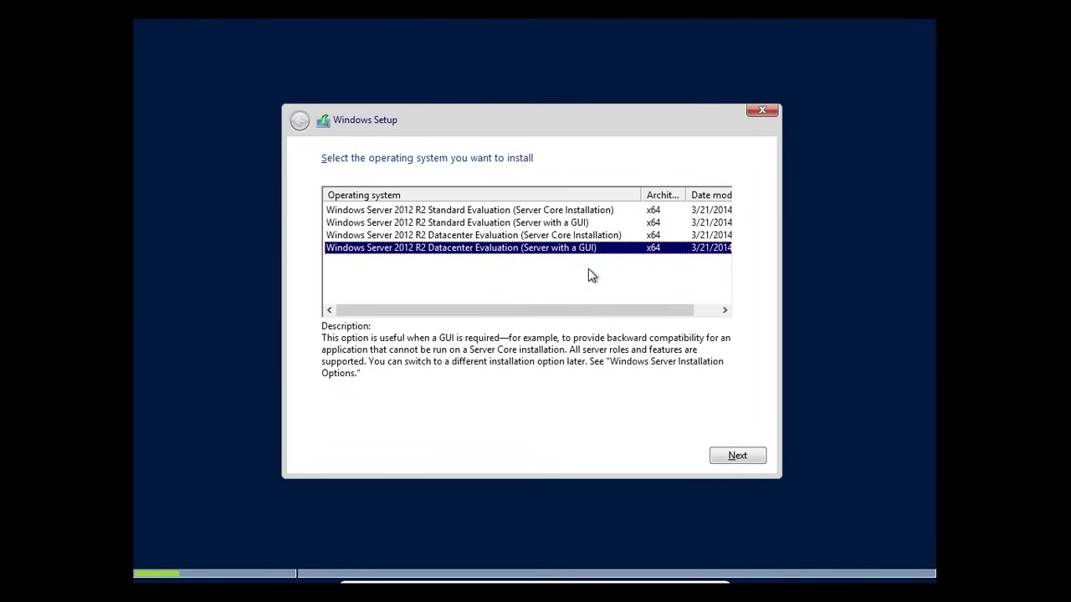
- Accept the licence terms and custom-install Windows onto the 25.0 GB unallocated Drive 0
click(747, 460)
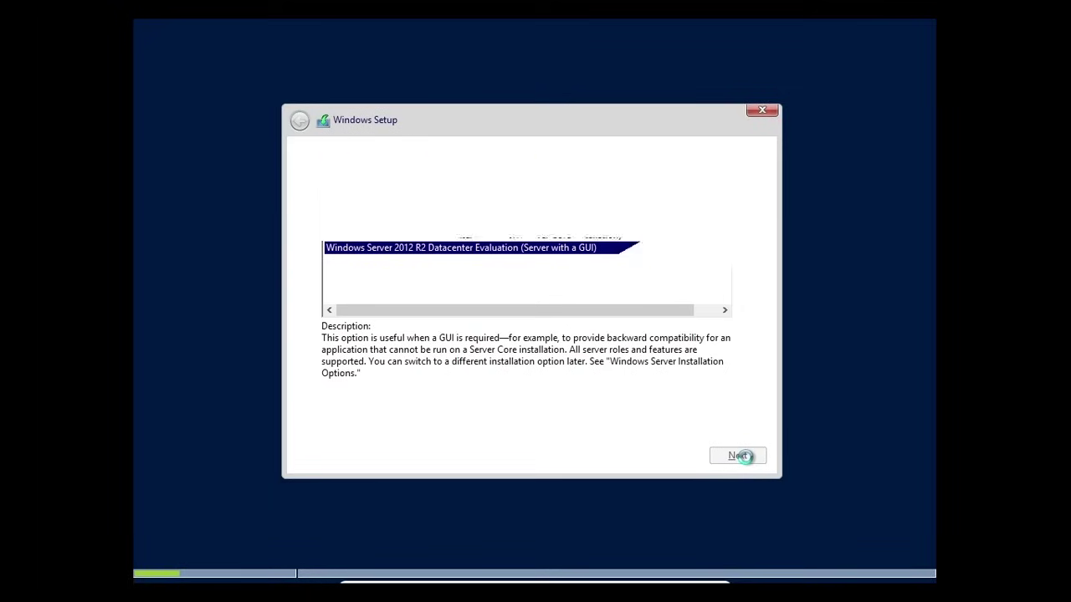
click(421, 427)
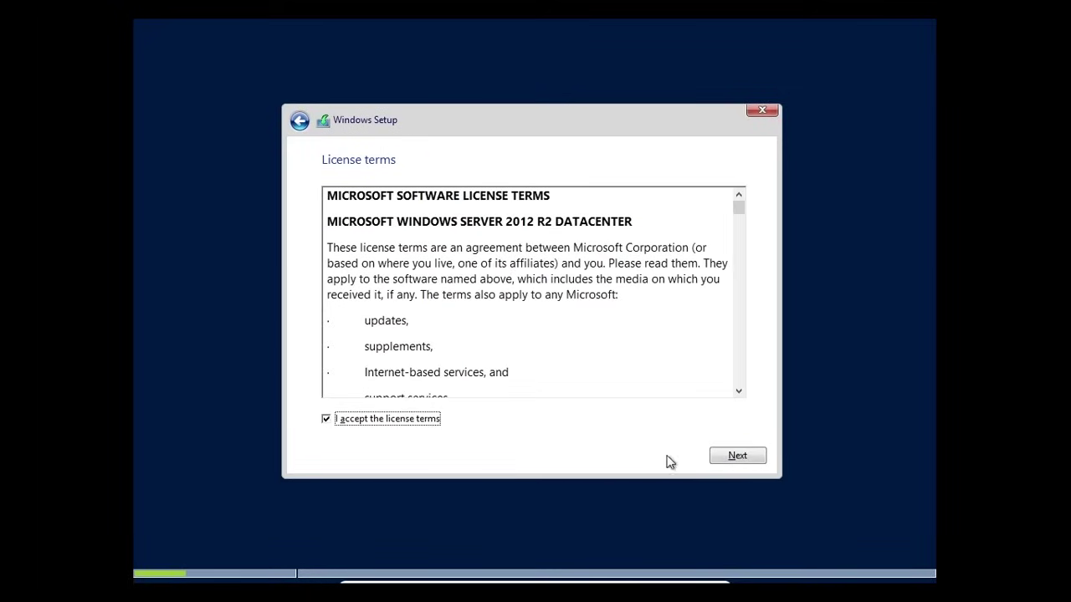
click(746, 461)
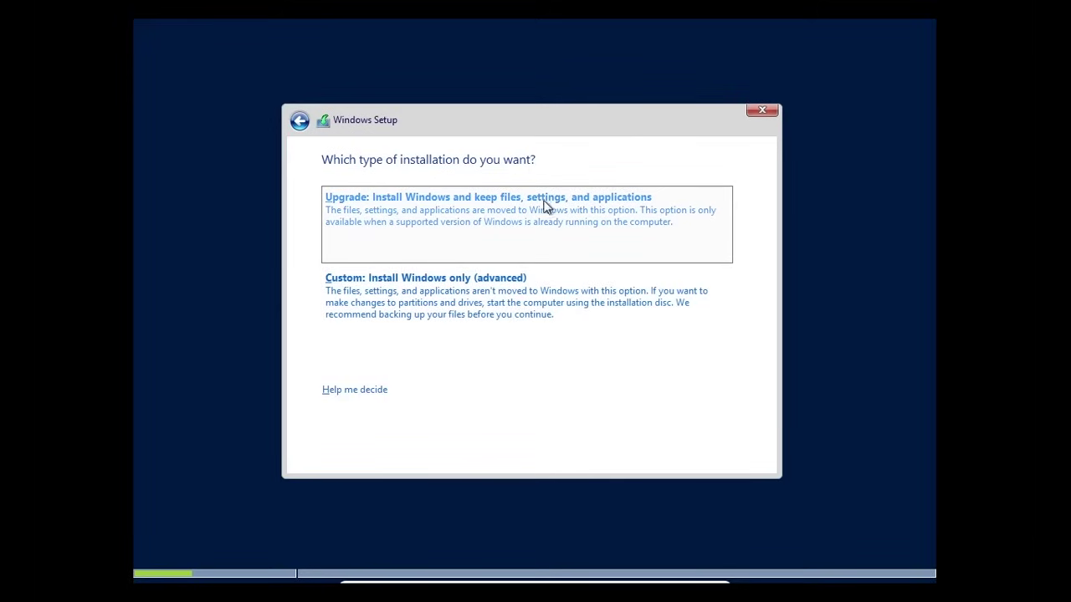
click(415, 299)
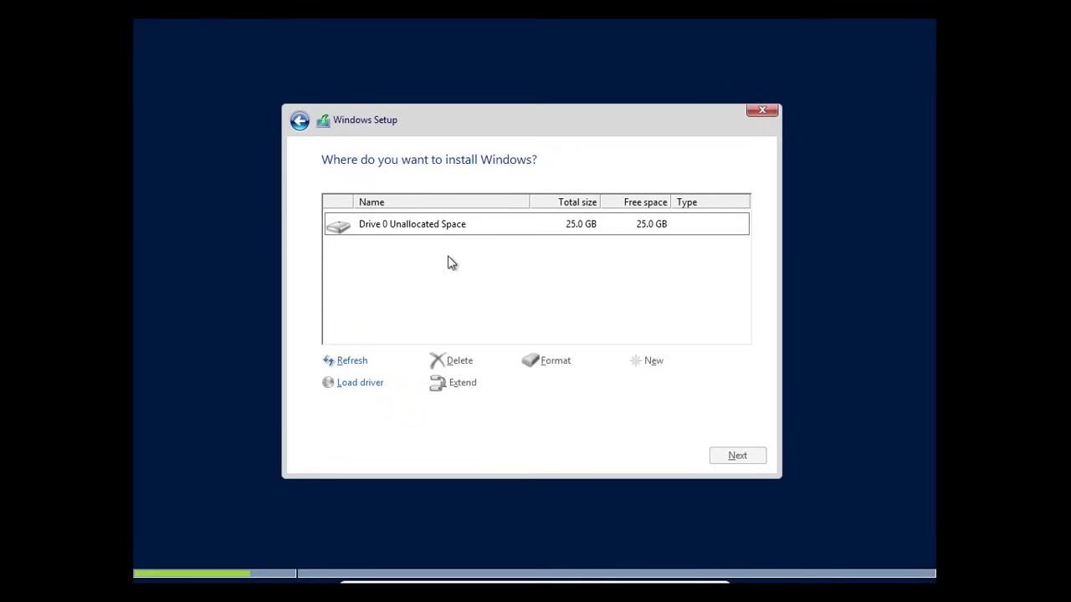
click(404, 230)
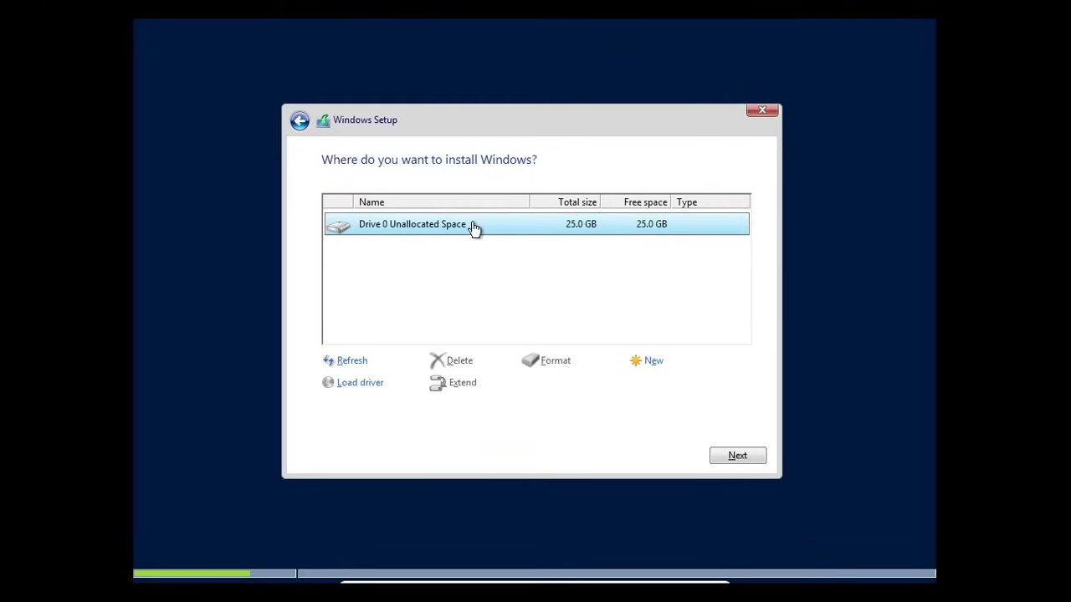
click(753, 458)
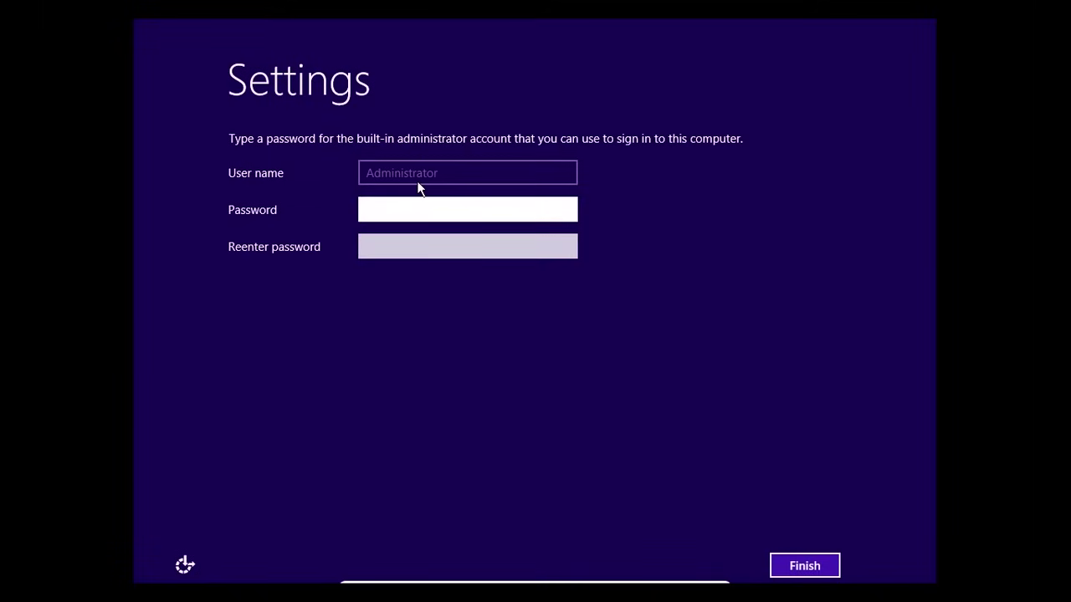
- Set and confirm the built-in Administrator password to finish the initial settings
text(••••••••••)
key(Tab)
text(••••••)
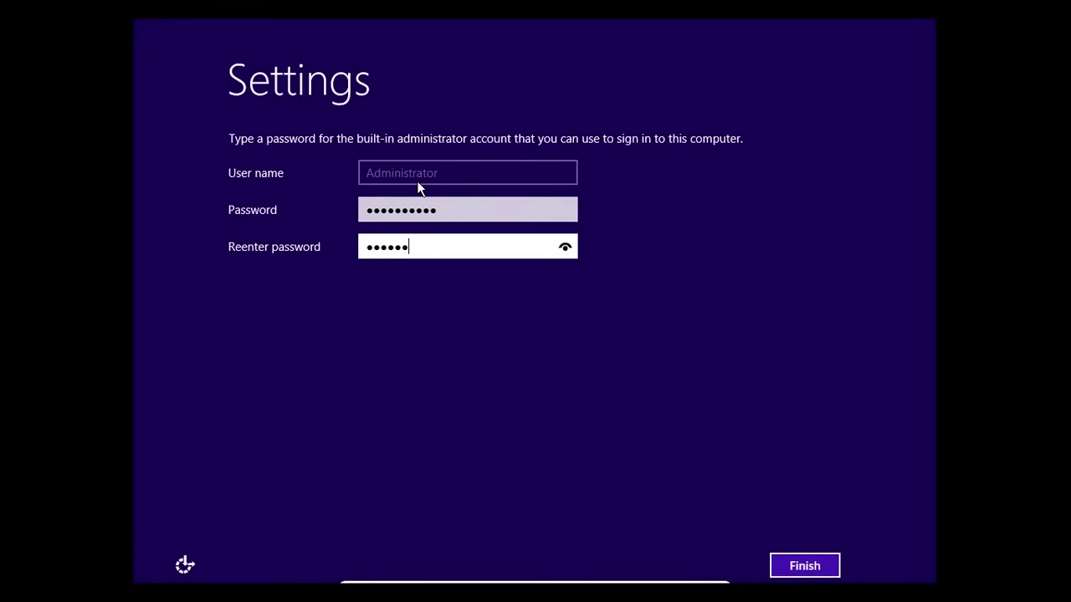
text(••••)
click(808, 574)
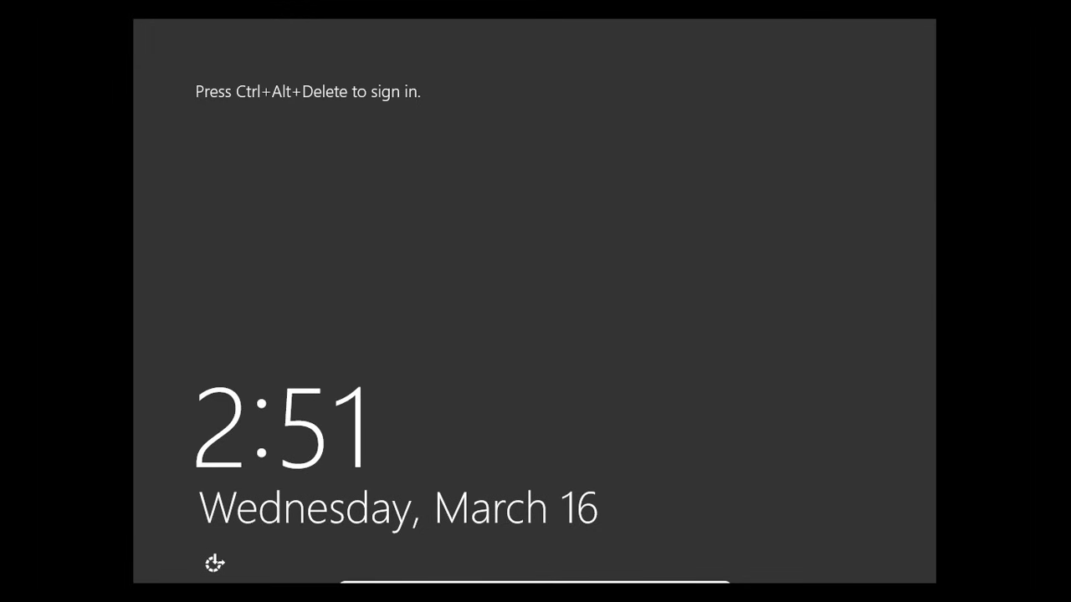
- Sign in to the server as Administrator with that password
key(ctrl+alt+Delete)
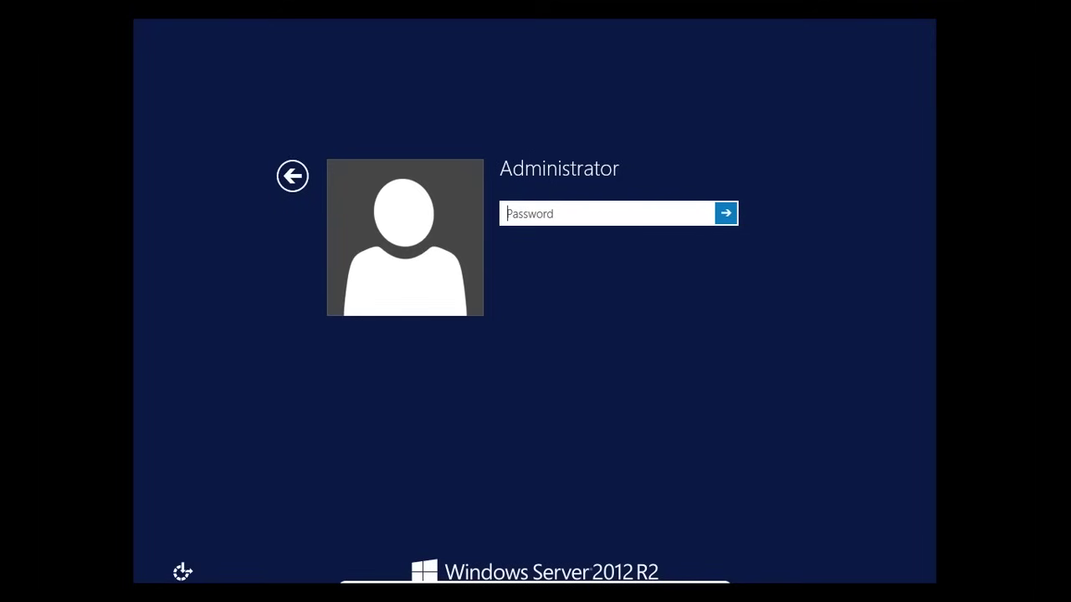
text(••••••••••)
key(Return)
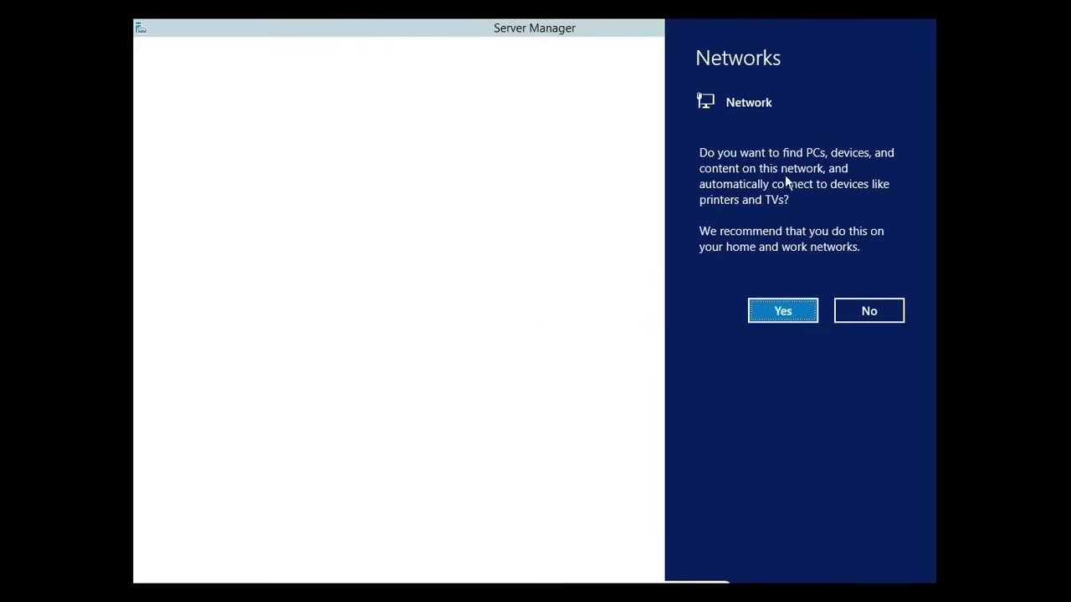
- Allow network discovery, restore Server Manager to a window, and take the VM out of full screen
click(784, 311)
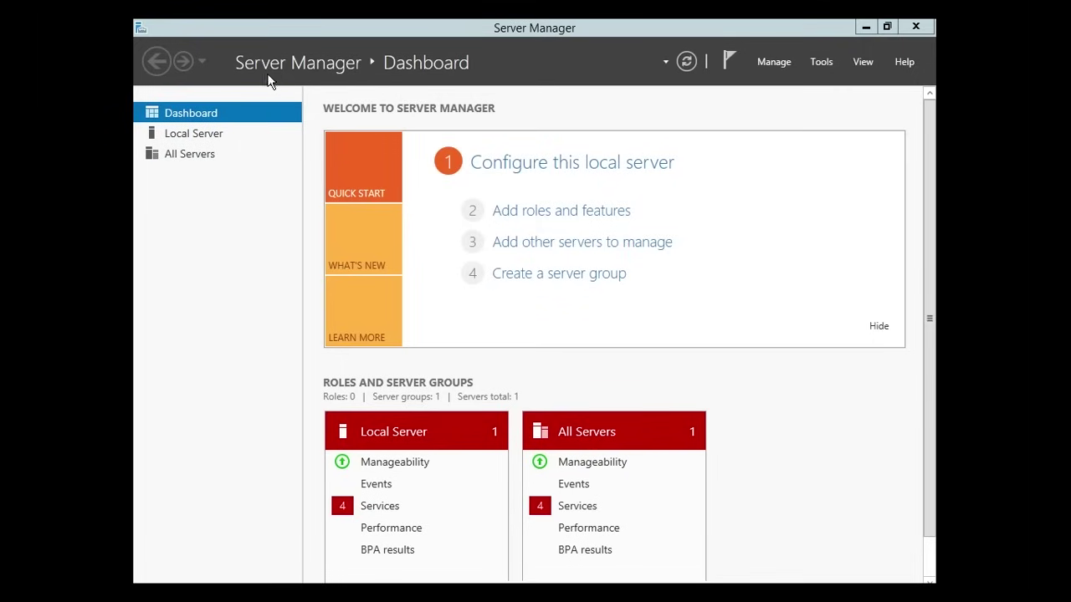
double_click(730, 34)
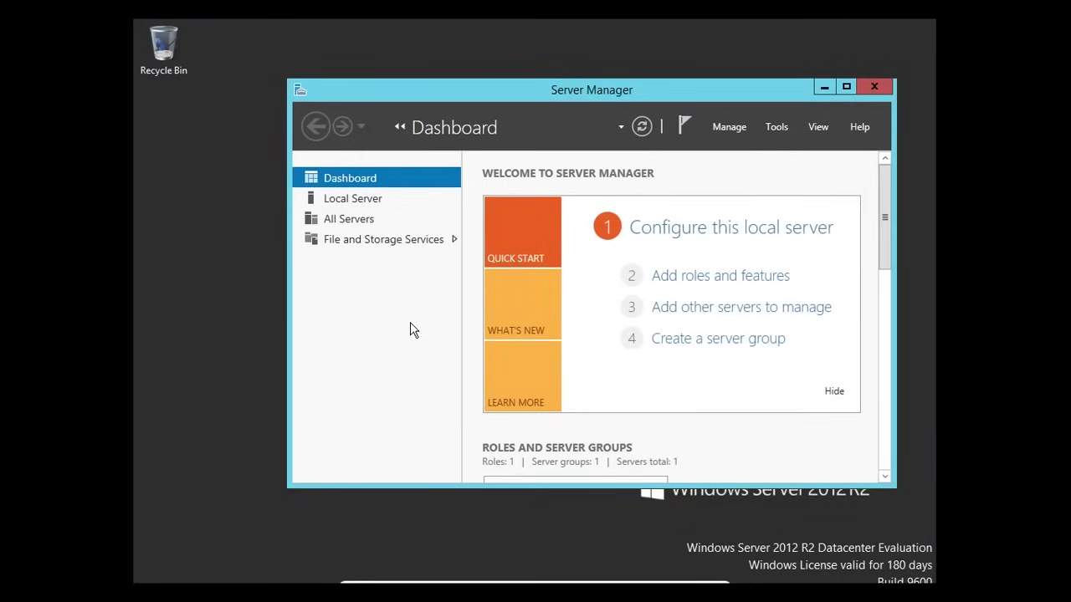
key(ctrl+f)
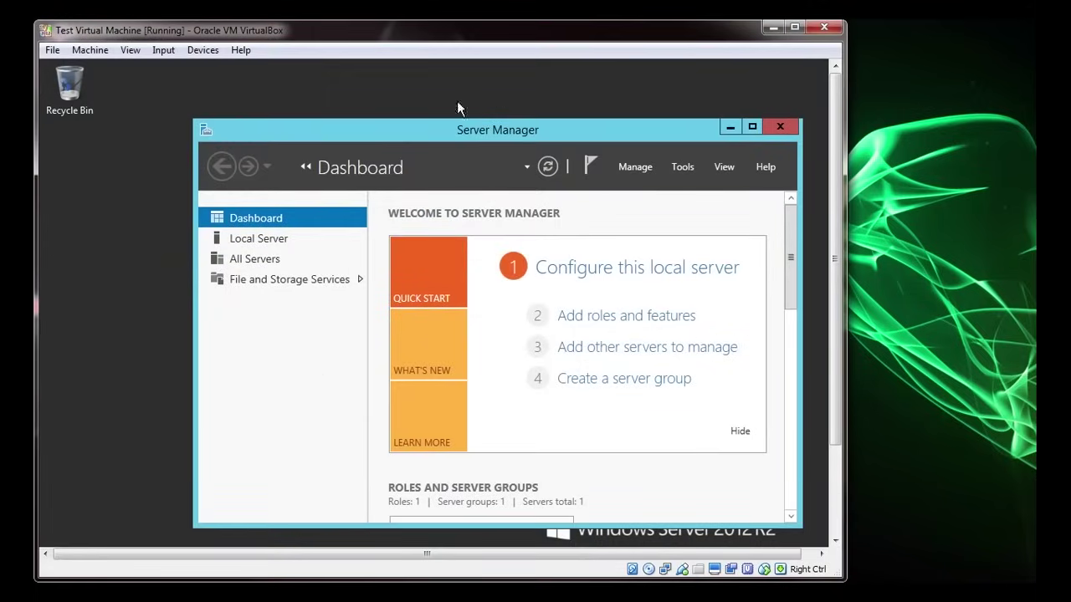
drag(443, 31, 536, 34)
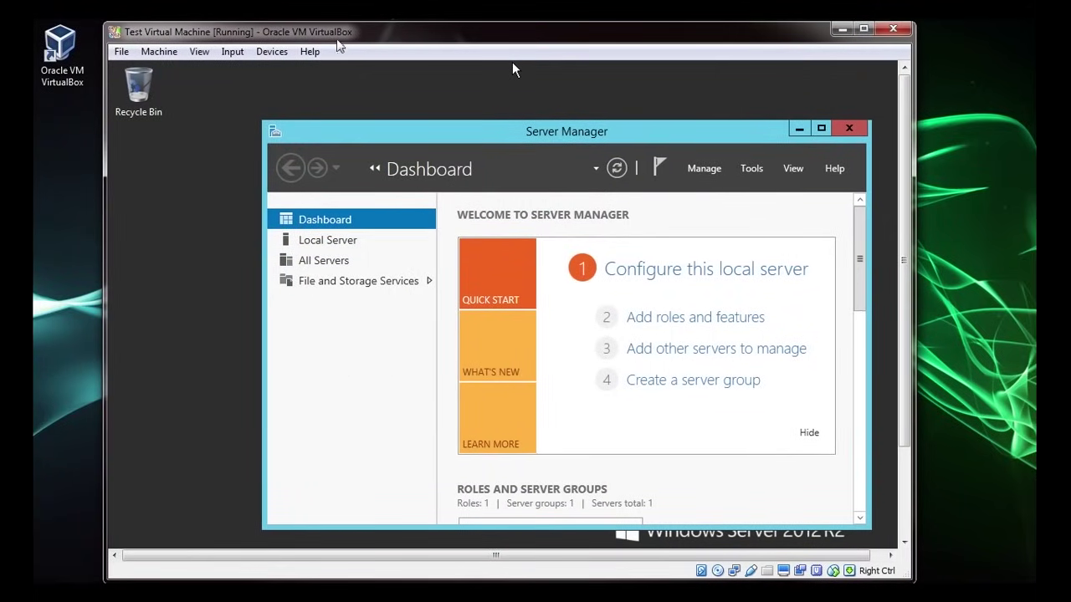
click(260, 55)
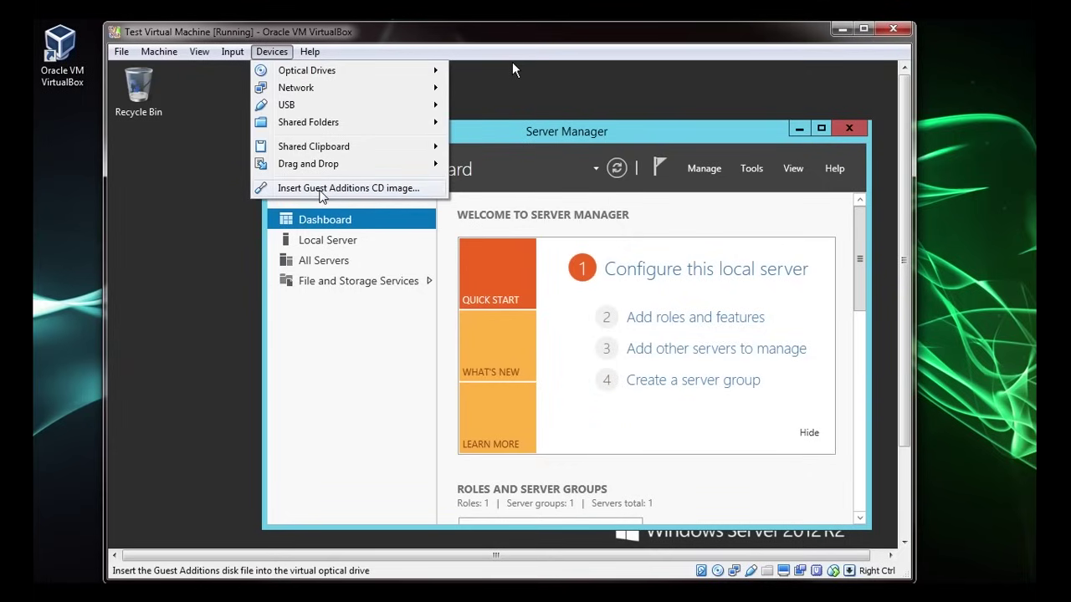
- Insert the Guest Additions CD and launch its setup from the CD drive in This PC
click(321, 190)
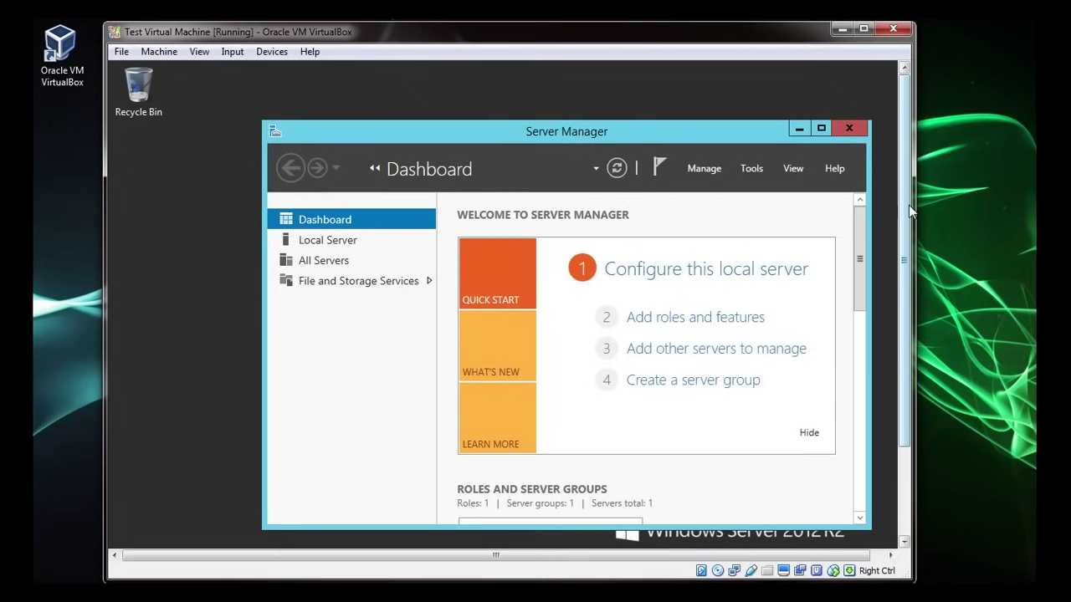
drag(908, 205, 913, 276)
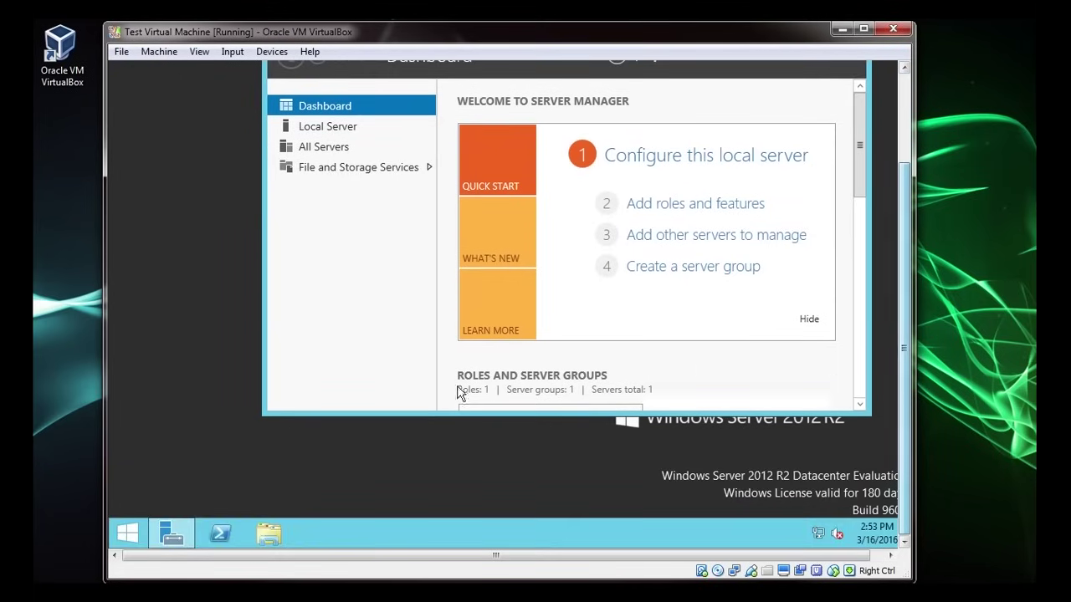
click(270, 535)
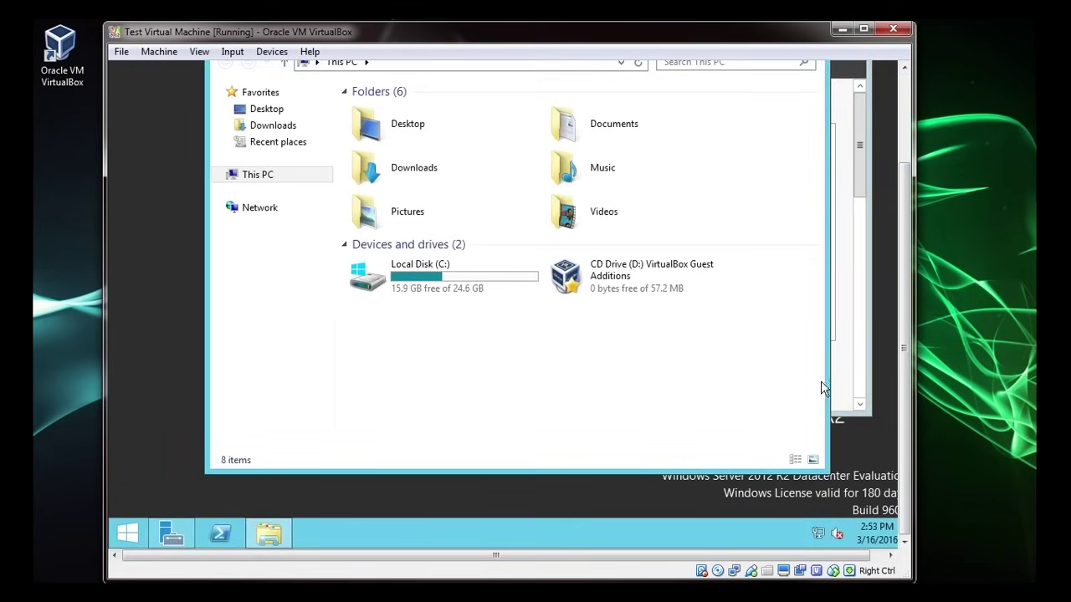
double_click(626, 280)
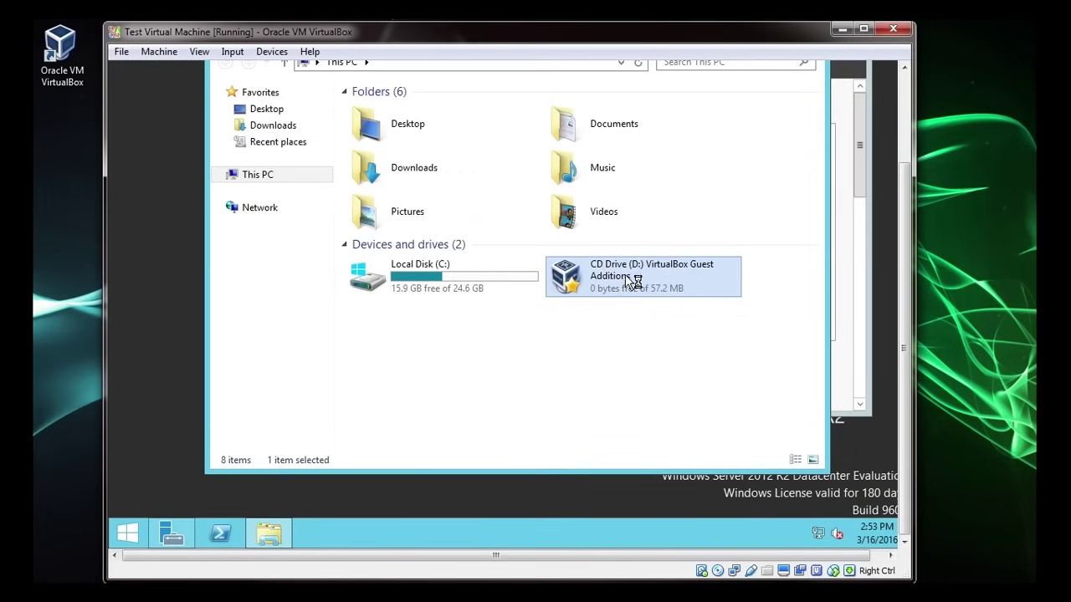
- Install Guest Additions with defaults, trusting Oracle's driver and choosing a manual reboot, then close This PC
click(596, 368)
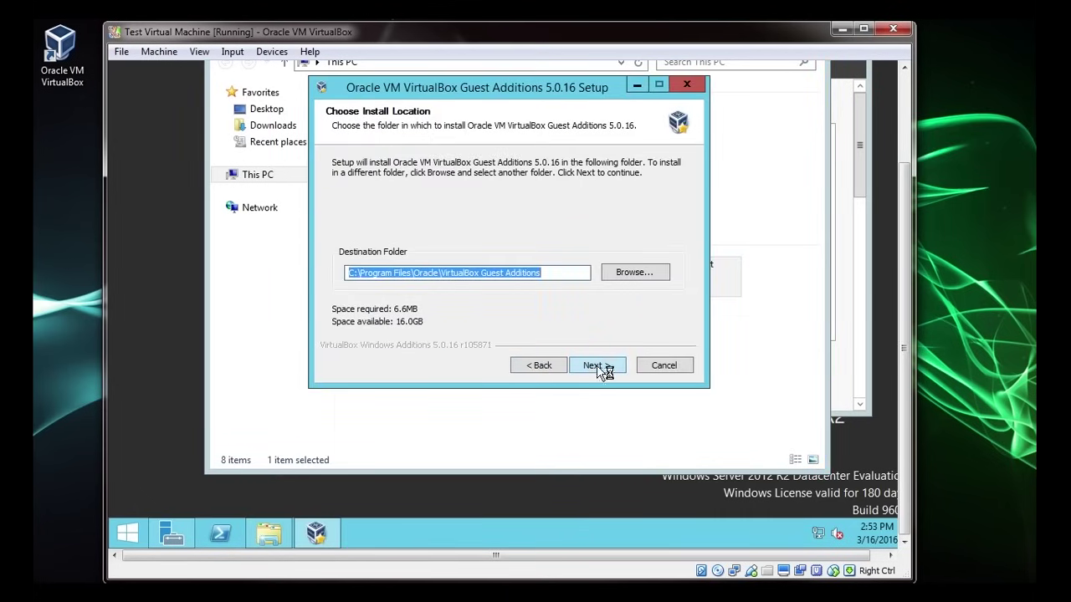
click(597, 365)
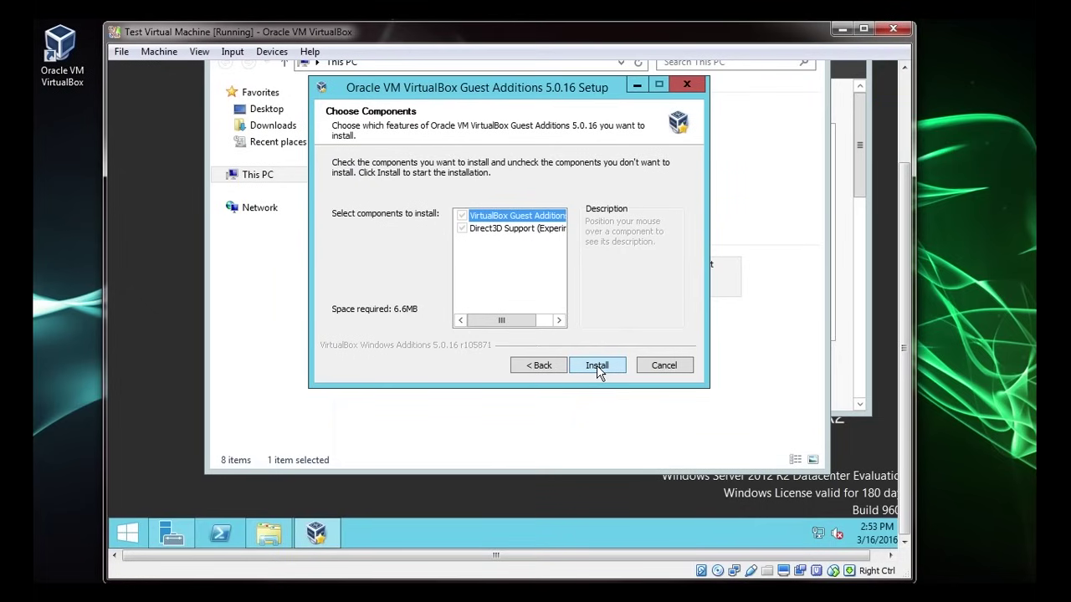
click(596, 365)
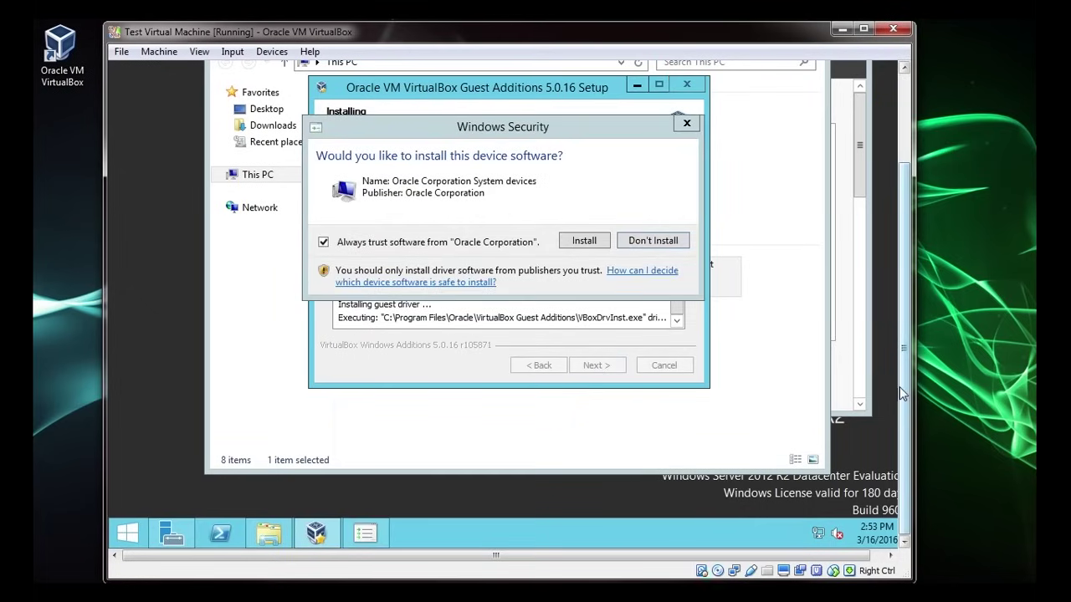
click(583, 241)
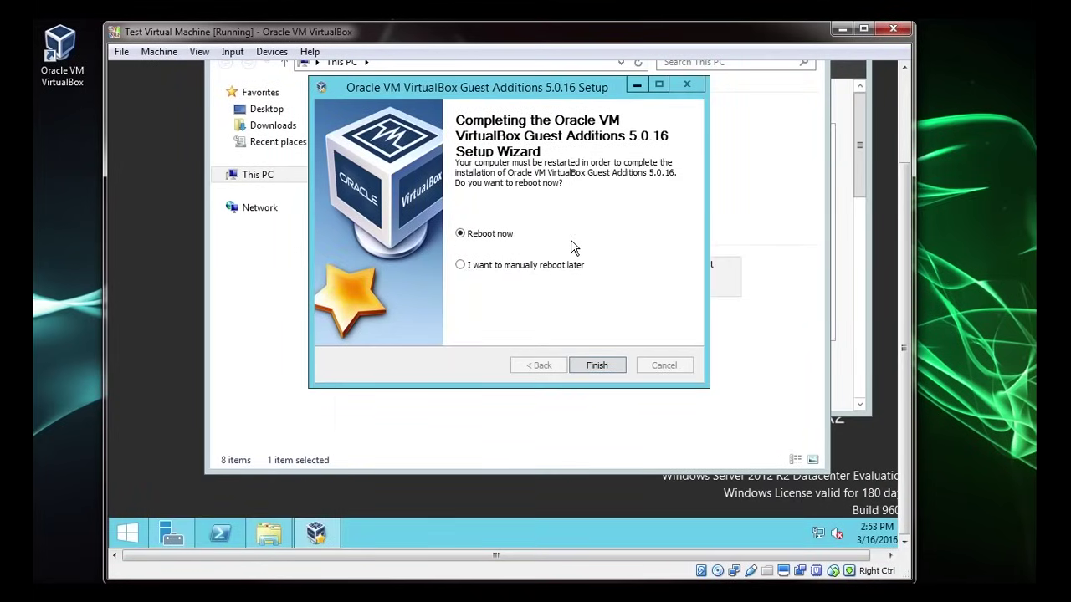
click(460, 266)
click(597, 365)
scroll(904, 348, up, 2)
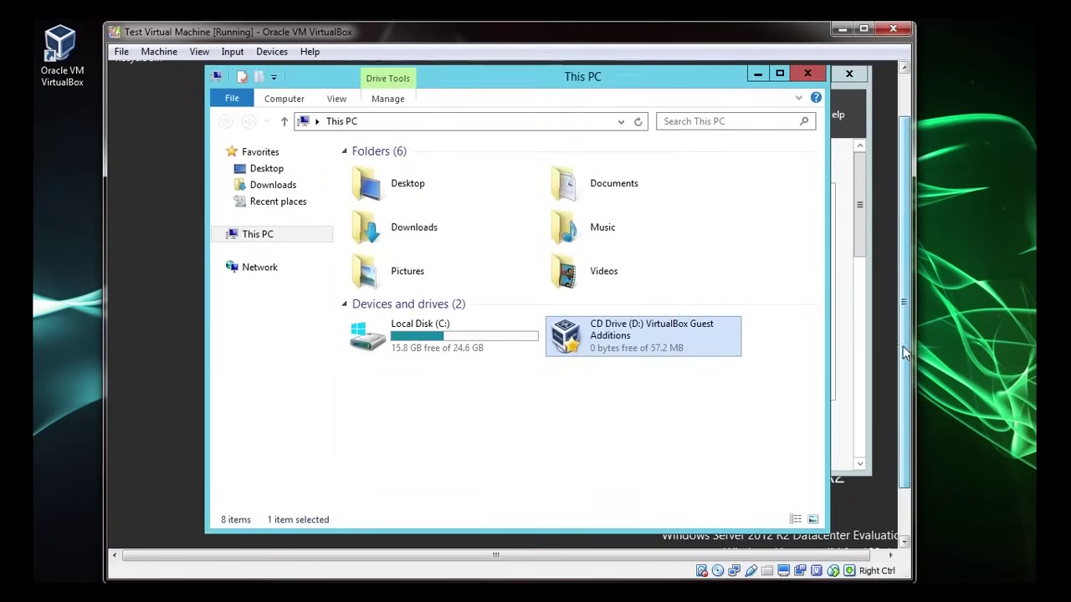
click(808, 76)
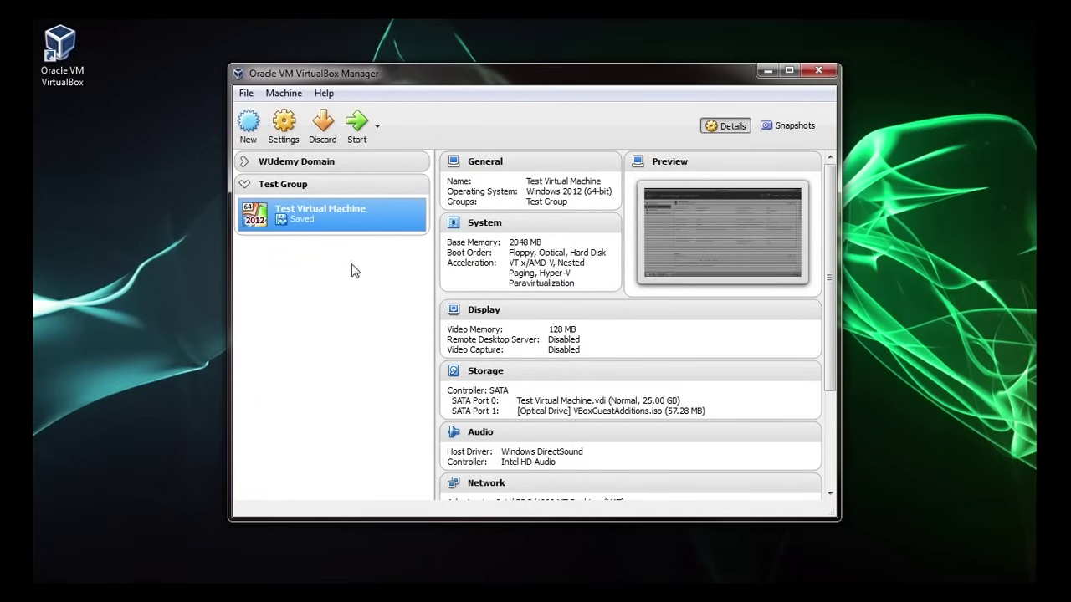
- Start the saved Test Virtual Machine in full screen and maximize Server Manager
right_click(321, 213)
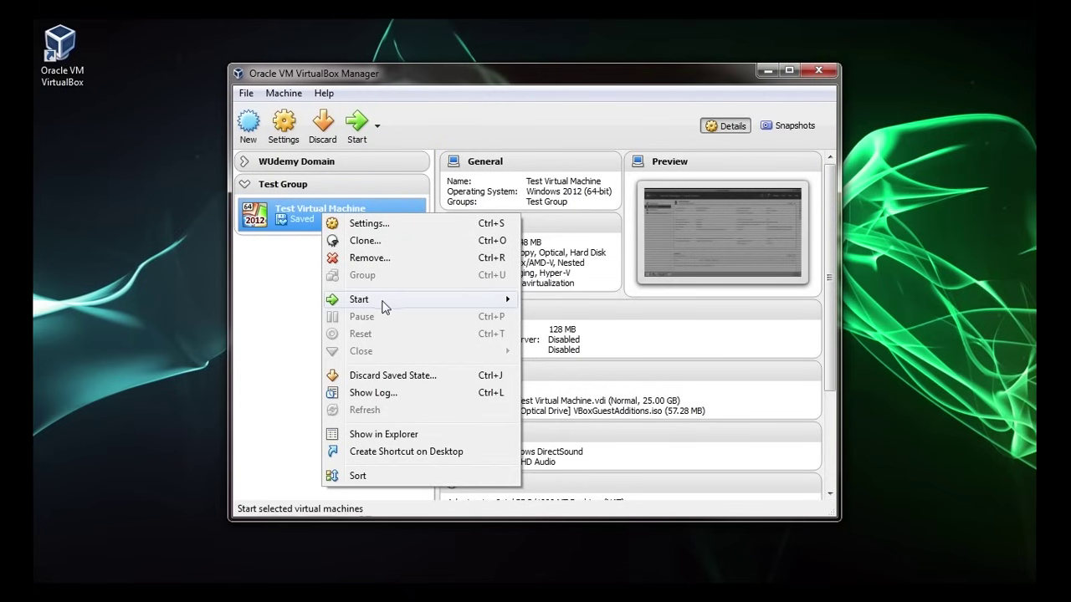
mouse_move(454, 302)
click(569, 302)
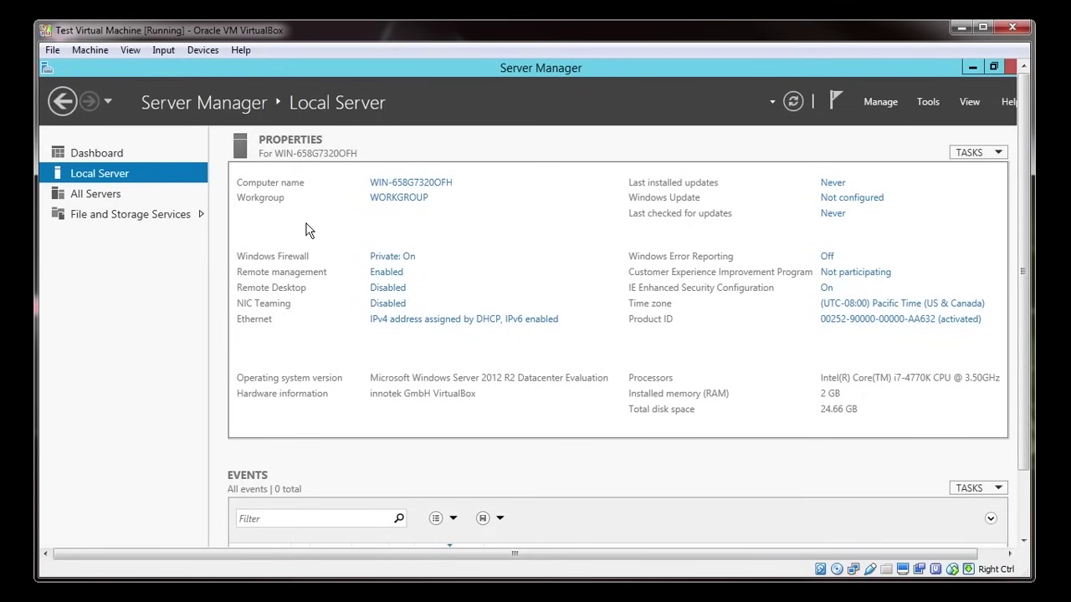
key(ctrl+f)
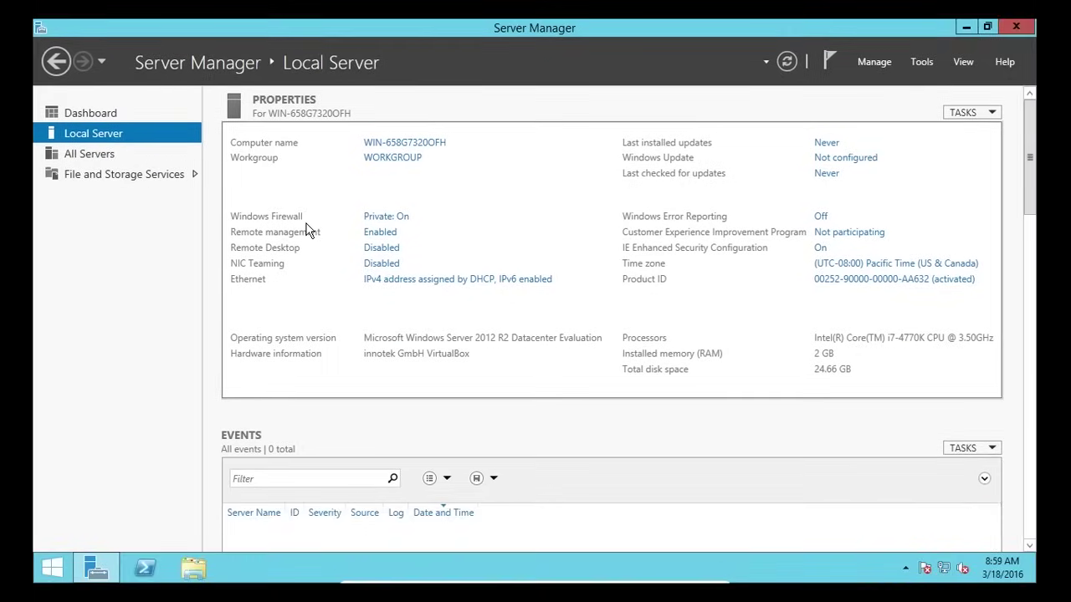
double_click(397, 28)
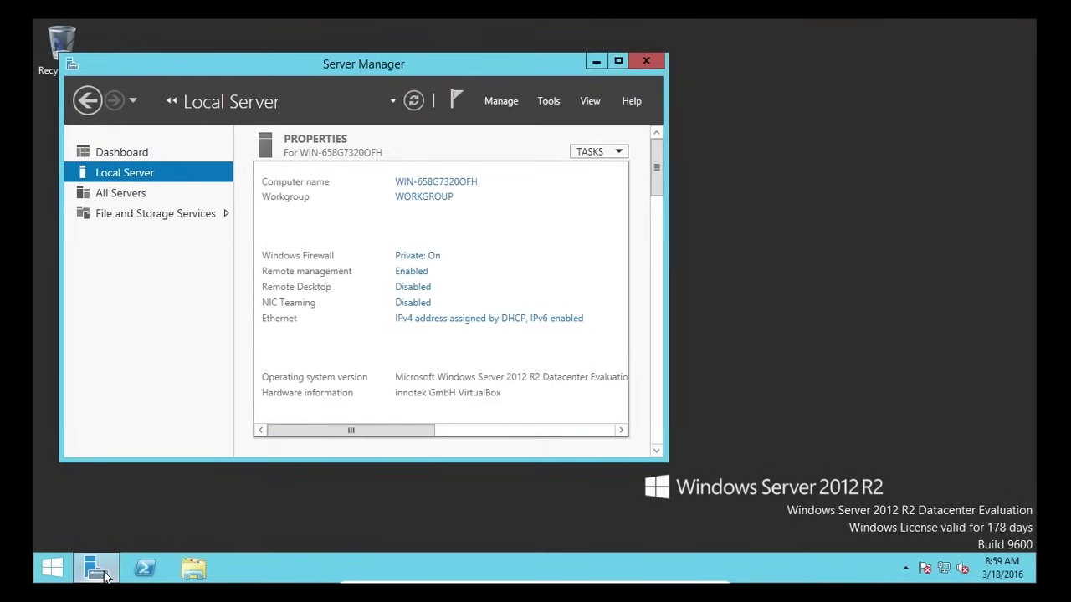
mouse_move(104, 575)
double_click(408, 69)
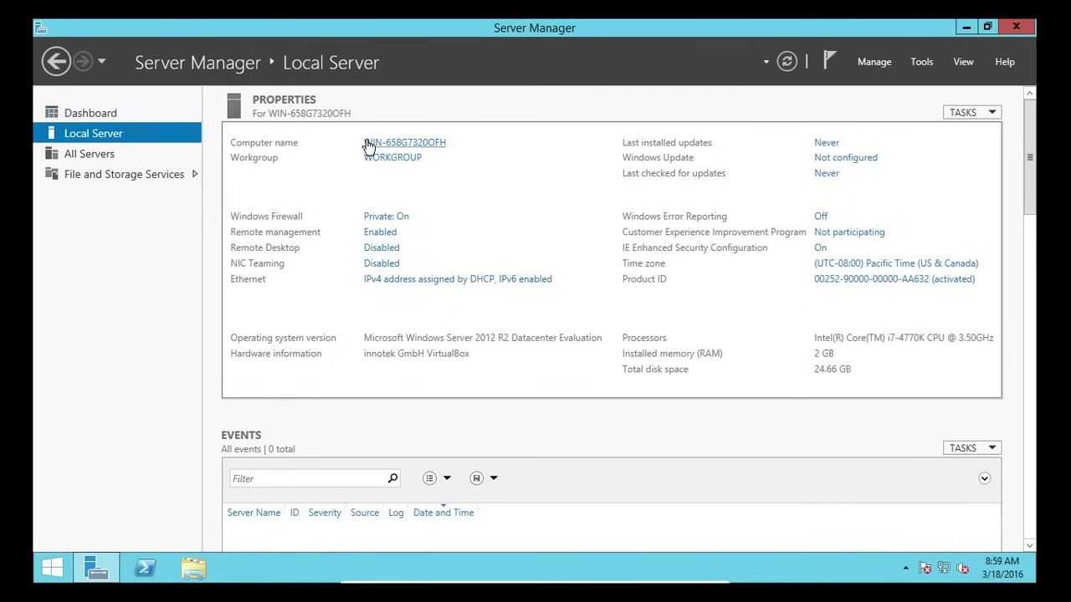
- Open System Properties from the computer name link and inspect the current name WIN-658G7320OFH
click(422, 146)
drag(321, 60, 647, 108)
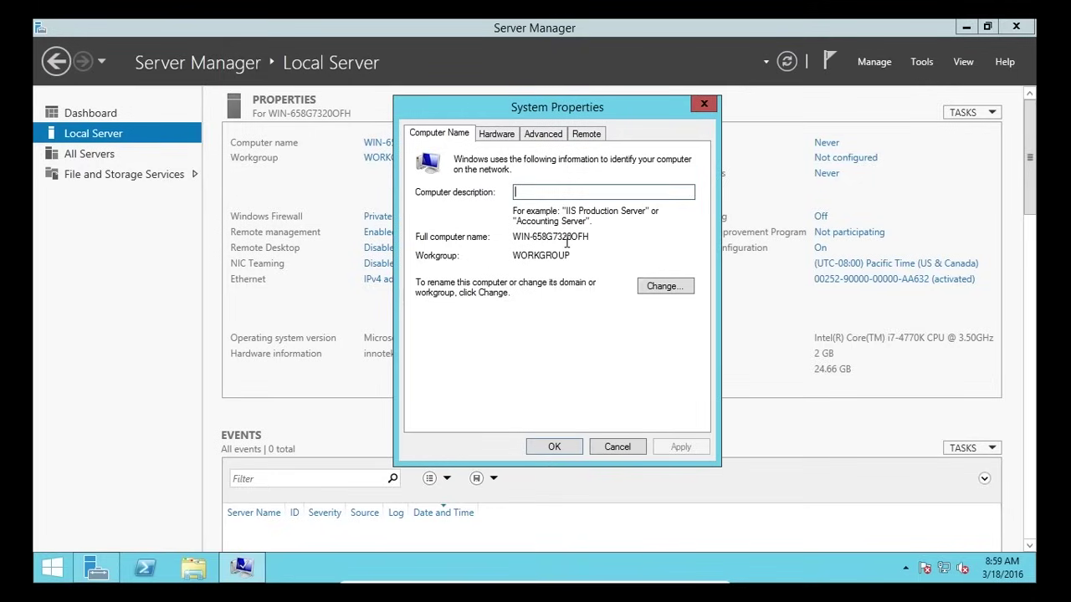
drag(538, 238, 594, 237)
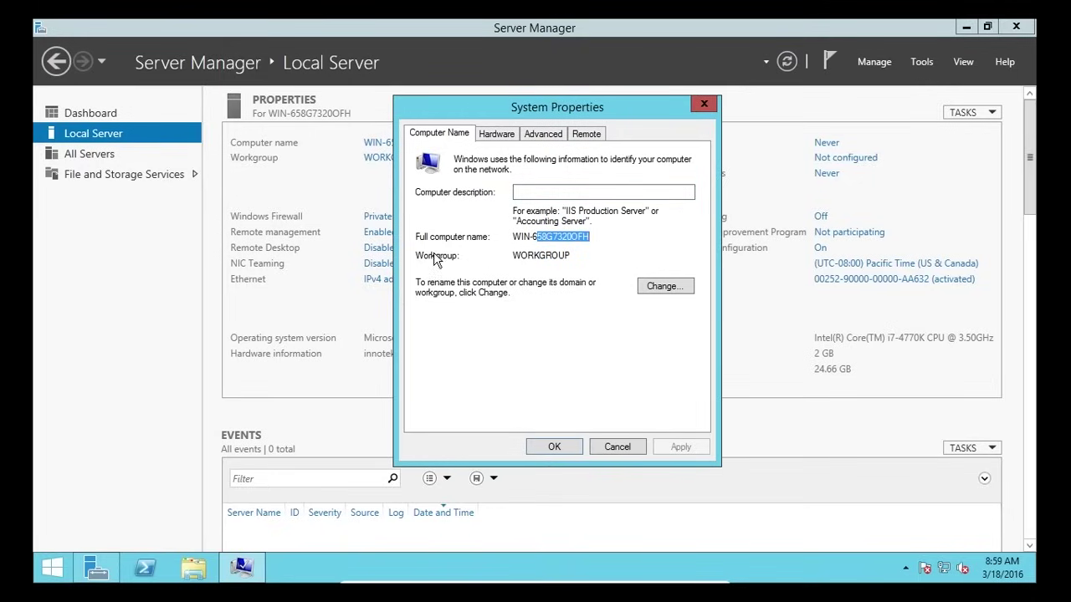
click(527, 258)
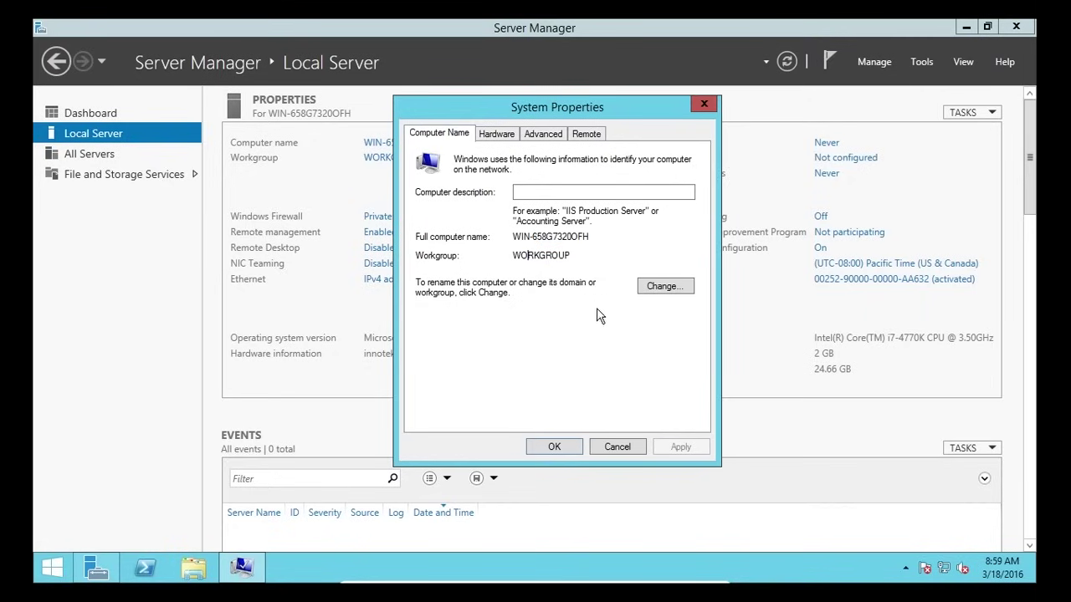
- Change the computer name to TSERV2012 and acknowledge the restart-required message
click(665, 287)
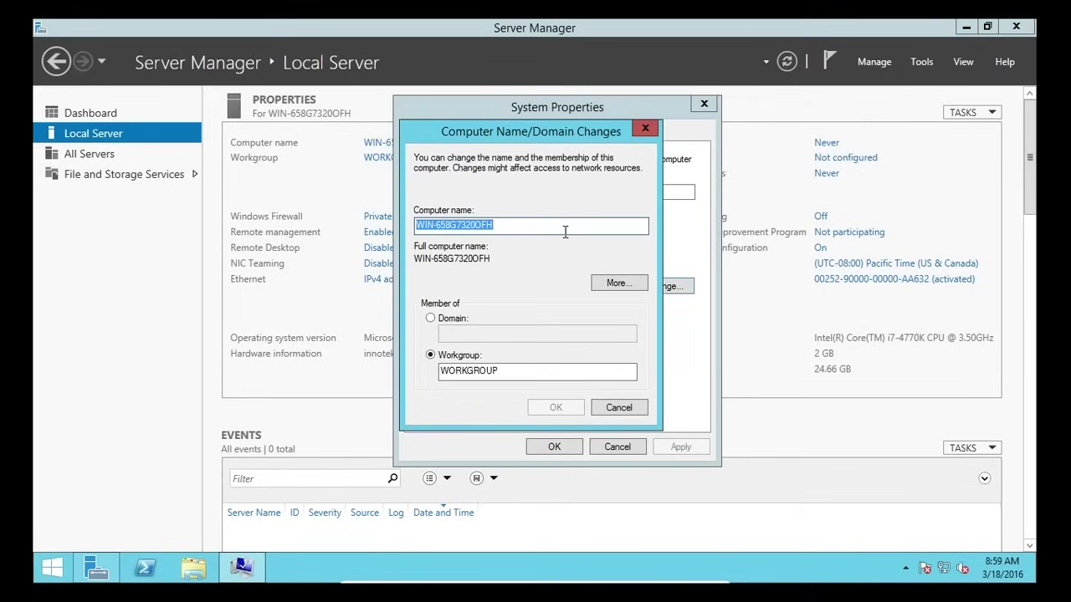
text(TSERV)
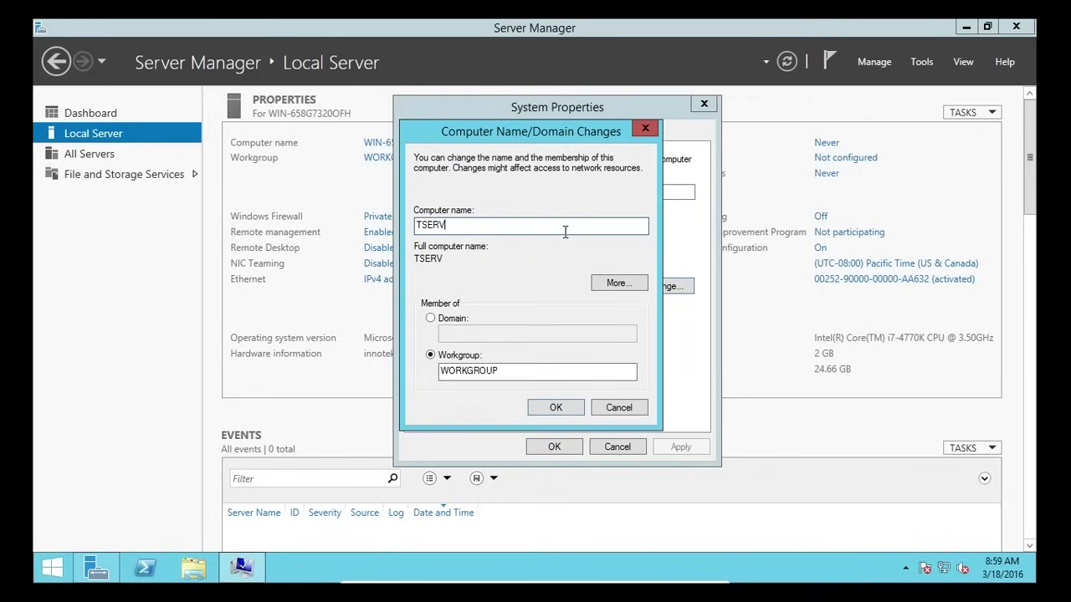
text(2012)
click(420, 225)
drag(493, 226, 422, 224)
click(422, 224)
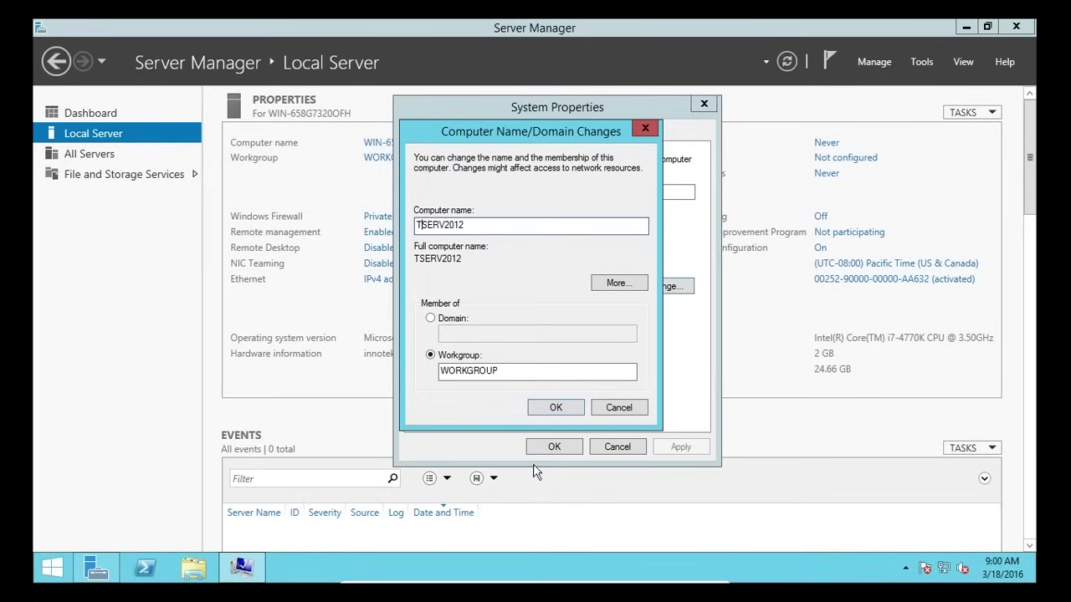
click(553, 409)
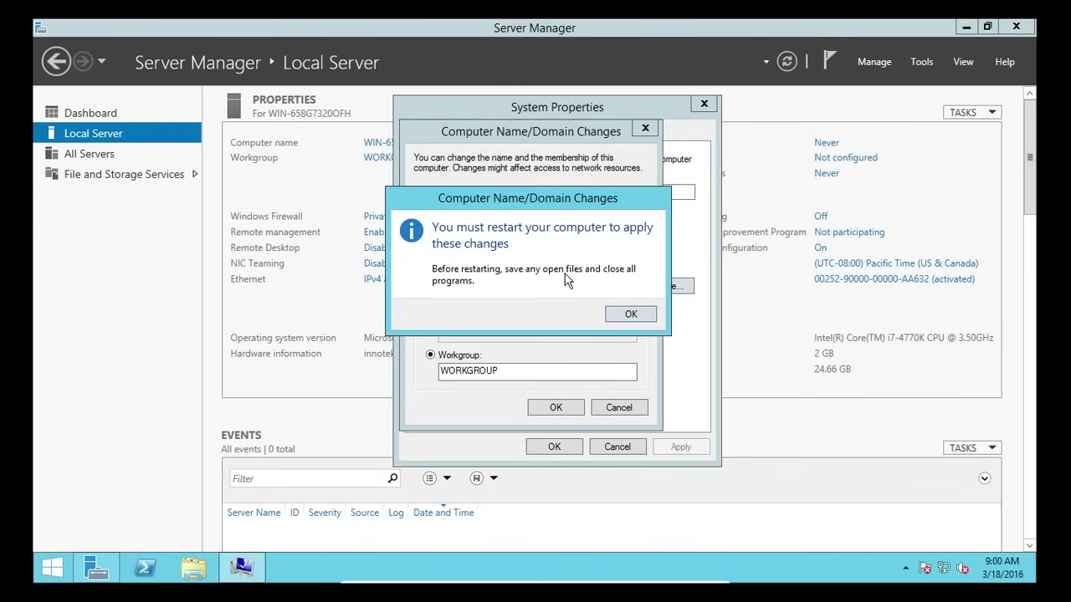
click(632, 314)
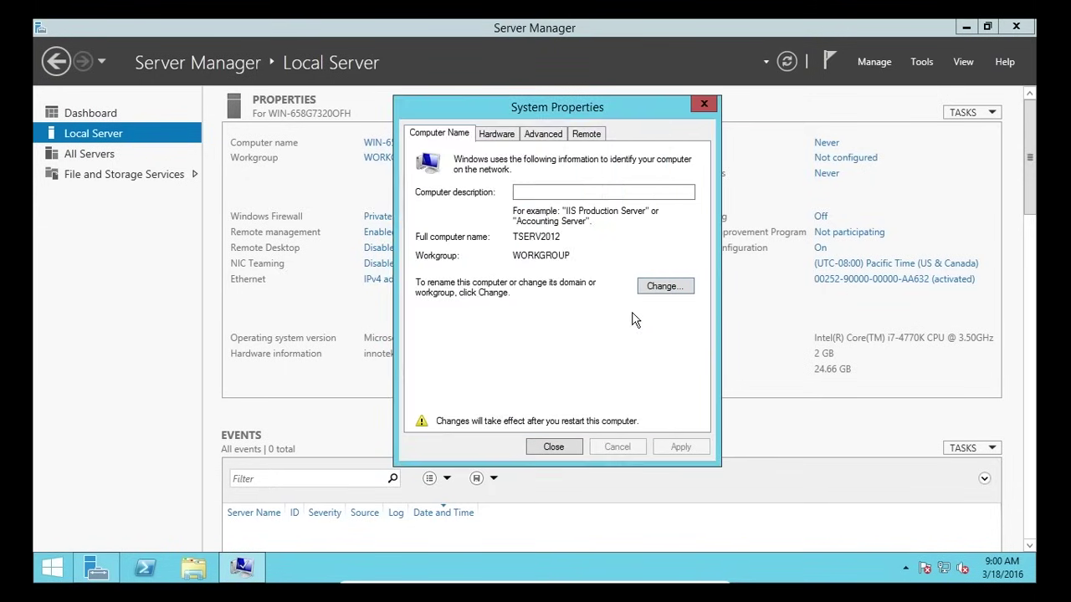
click(569, 448)
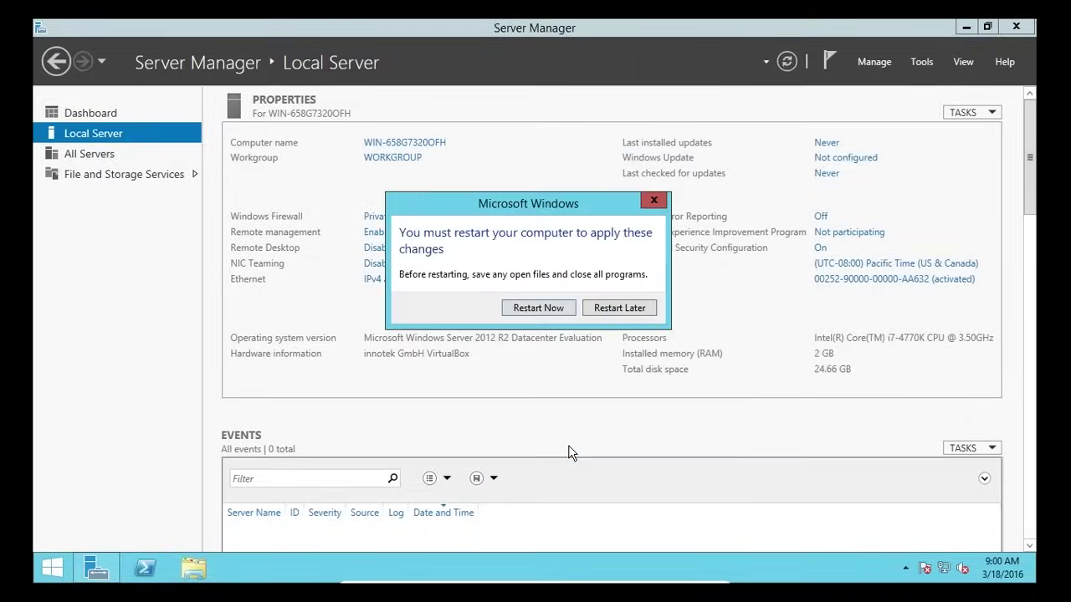
- Restart the server to apply the rename and sign back in as Administrator
click(532, 307)
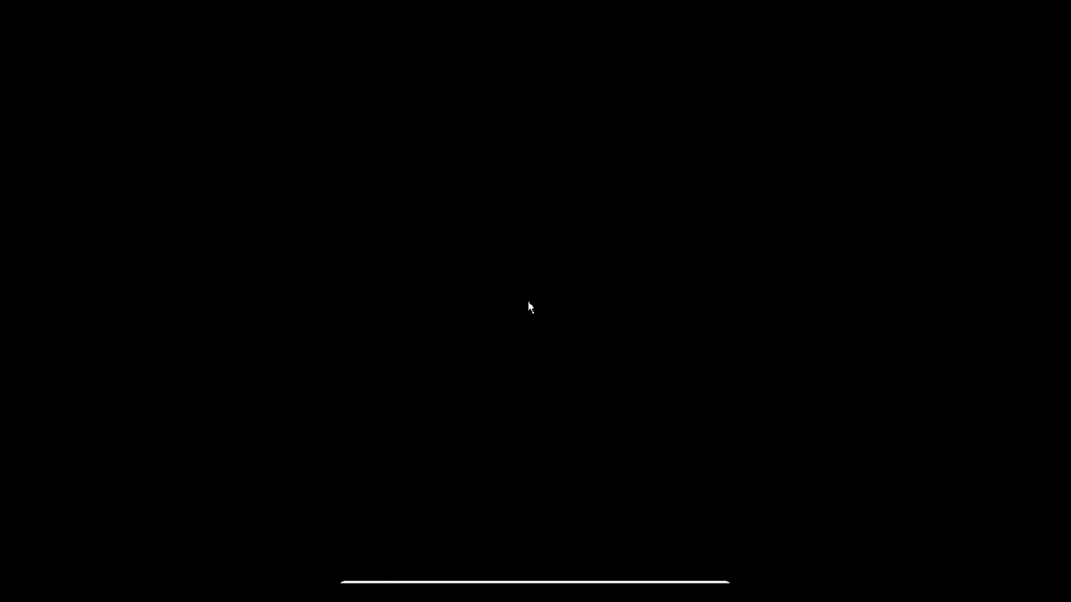
key(ctrl+alt+Delete)
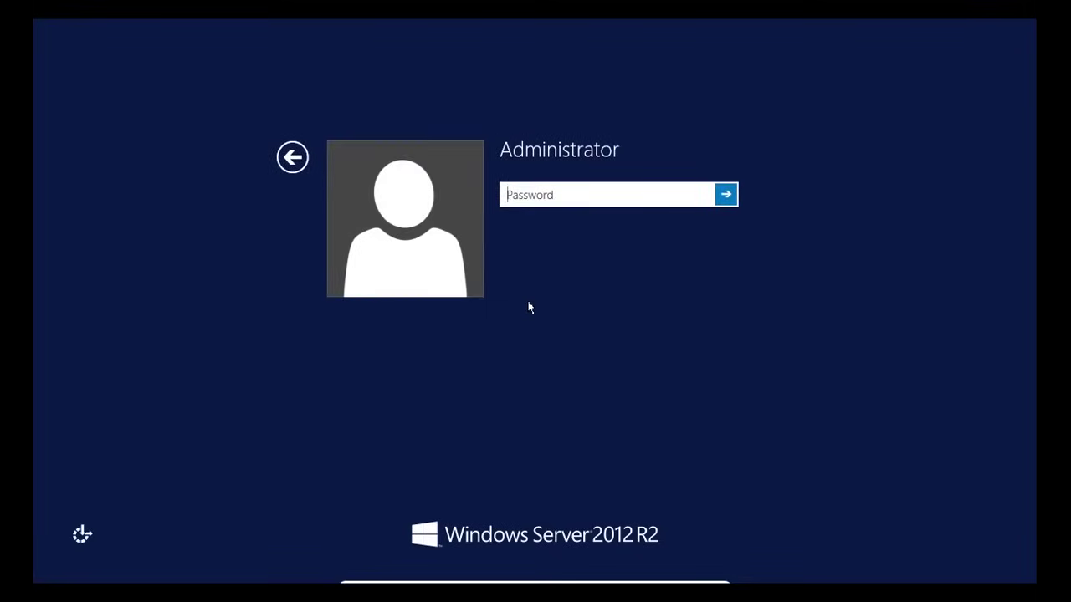
text(•••••••••)
key(Return)
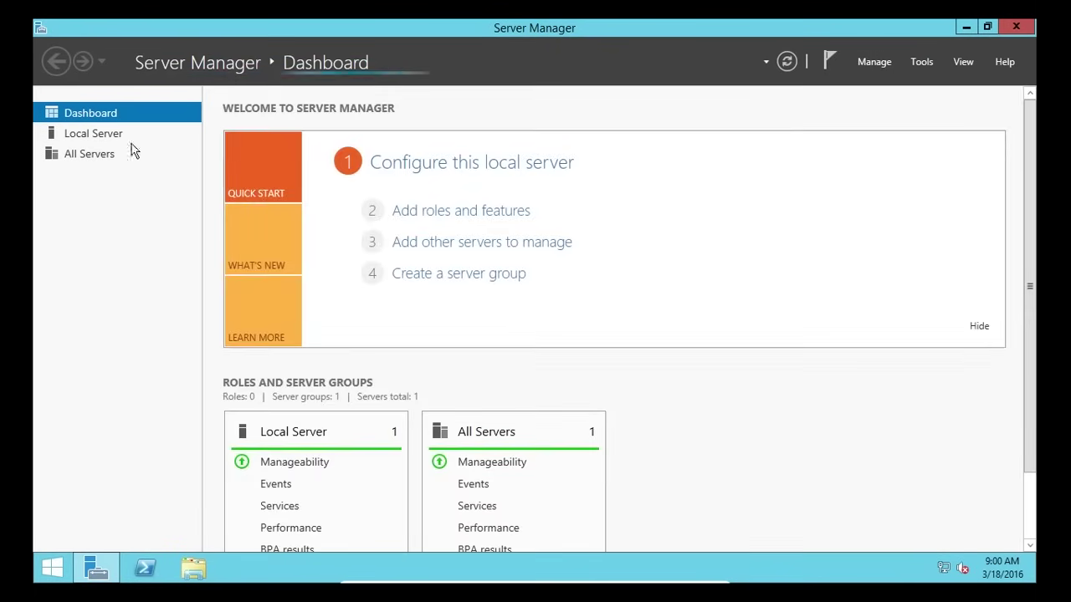
- Select Local Server, then open Control Panel from the Start screen
click(99, 134)
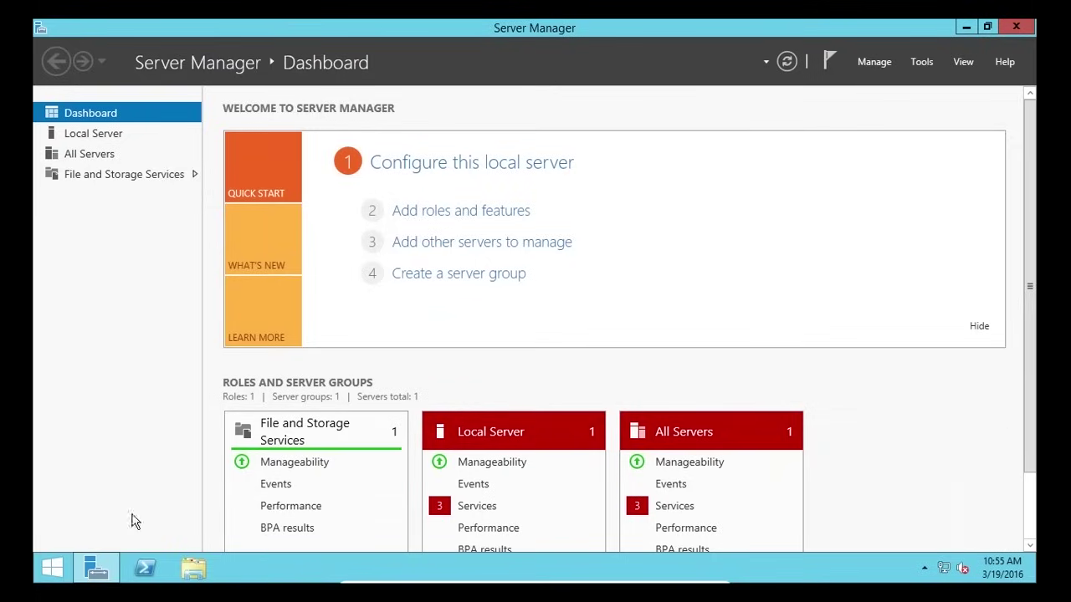
click(57, 573)
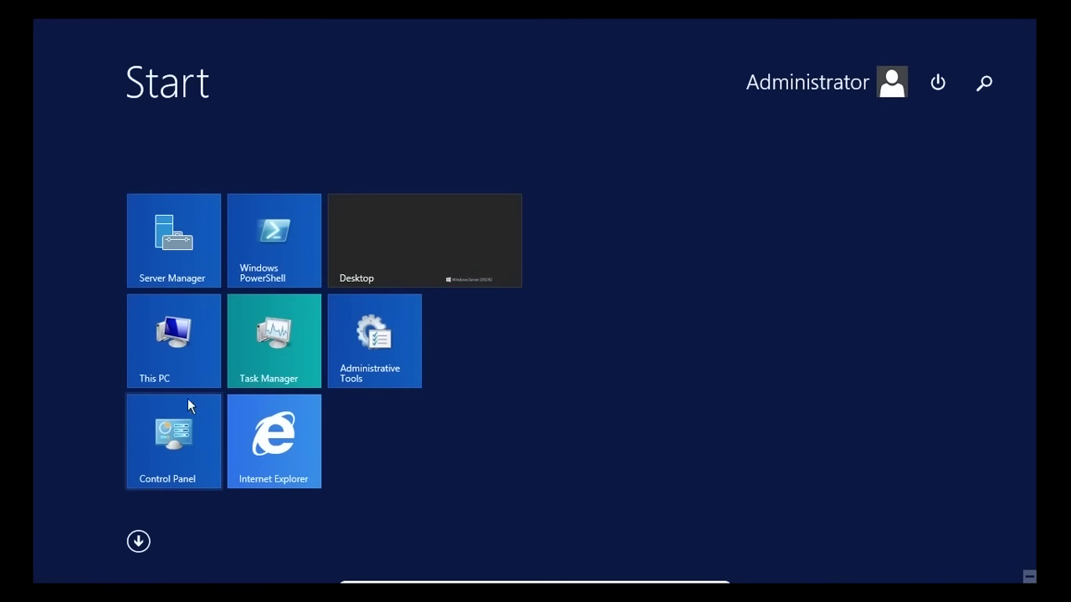
click(174, 435)
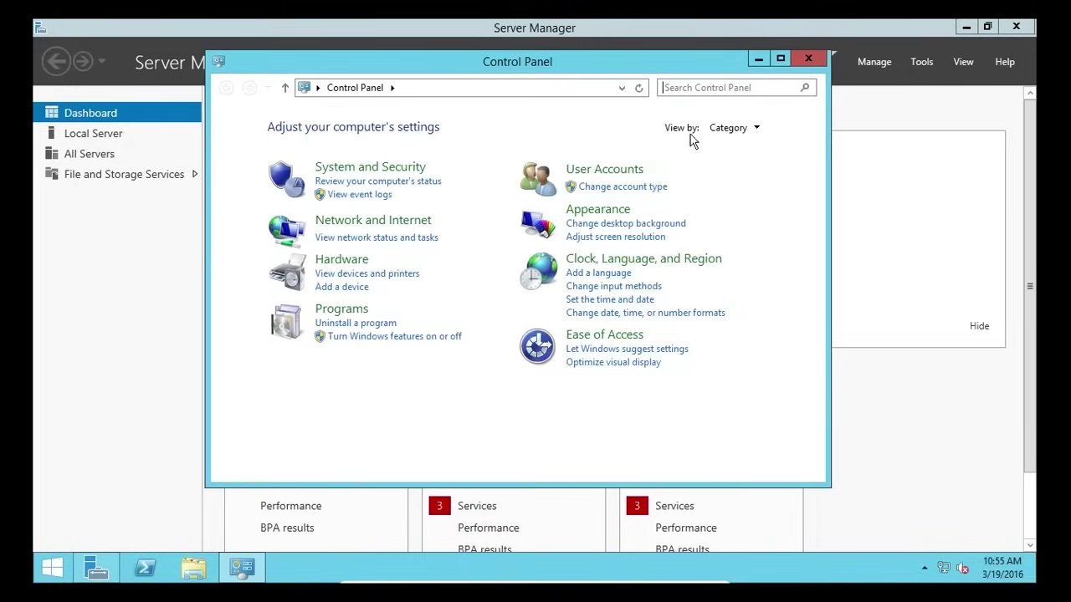
- Switch Control Panel to Small icons view, open Windows Update and check for updates
click(755, 129)
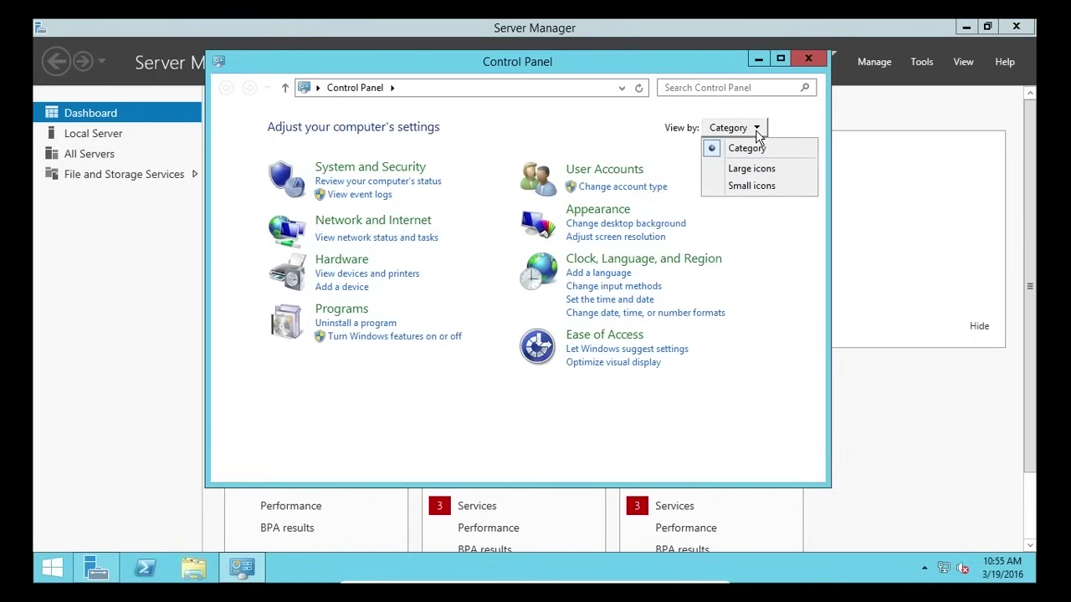
click(768, 188)
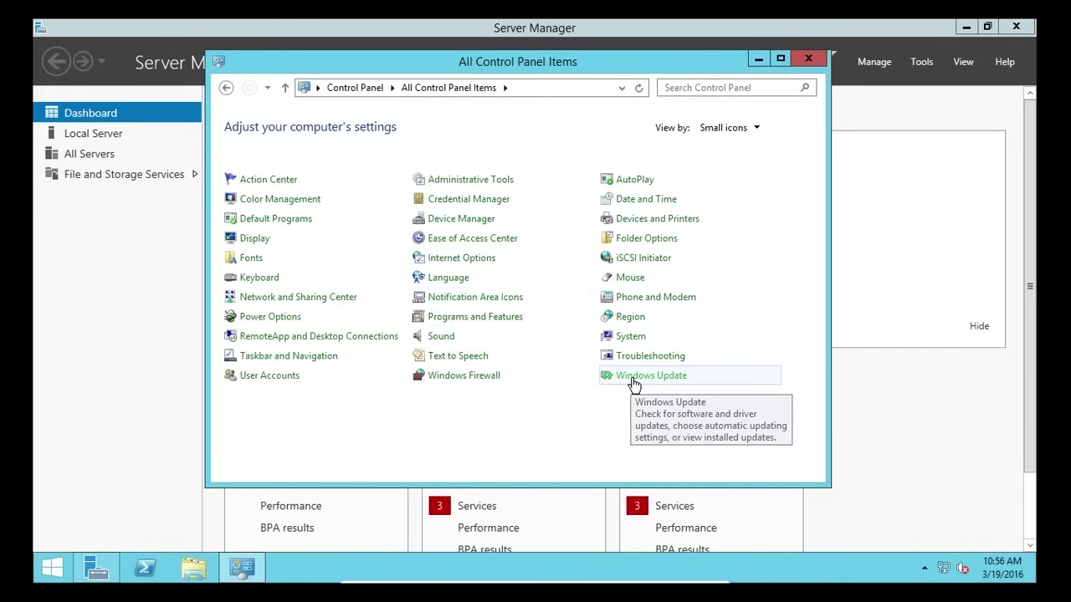
click(632, 378)
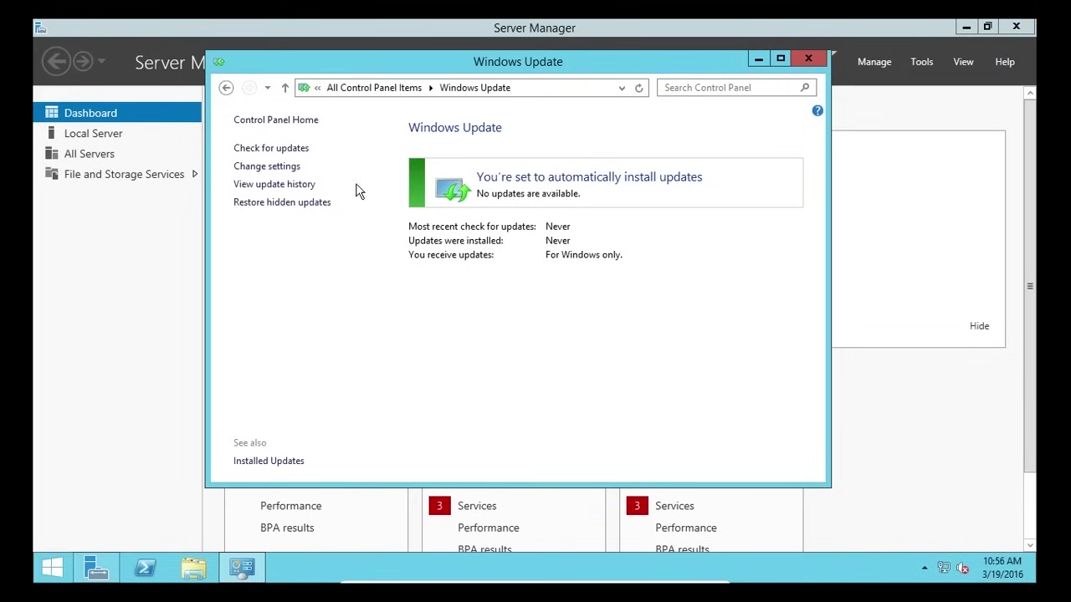
click(298, 151)
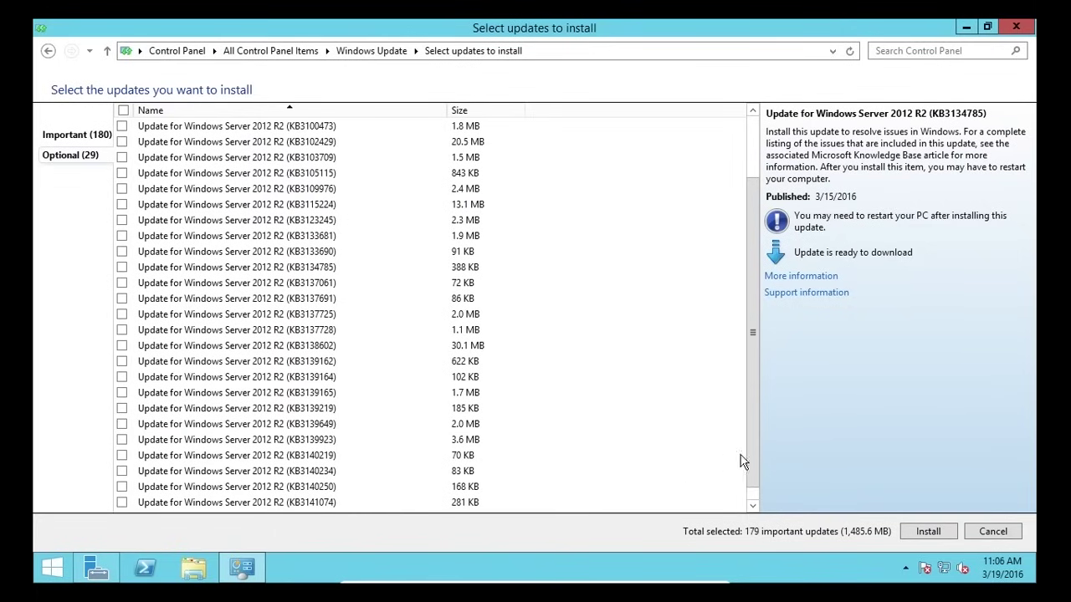
- View the details of update KB3133681, then return to Server Manager
click(292, 238)
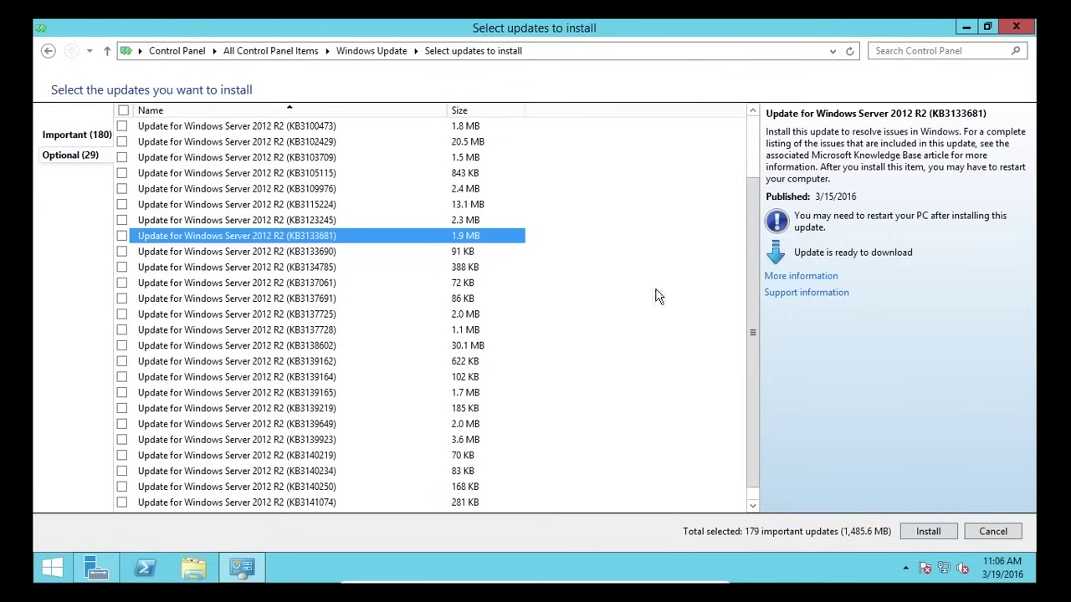
click(97, 569)
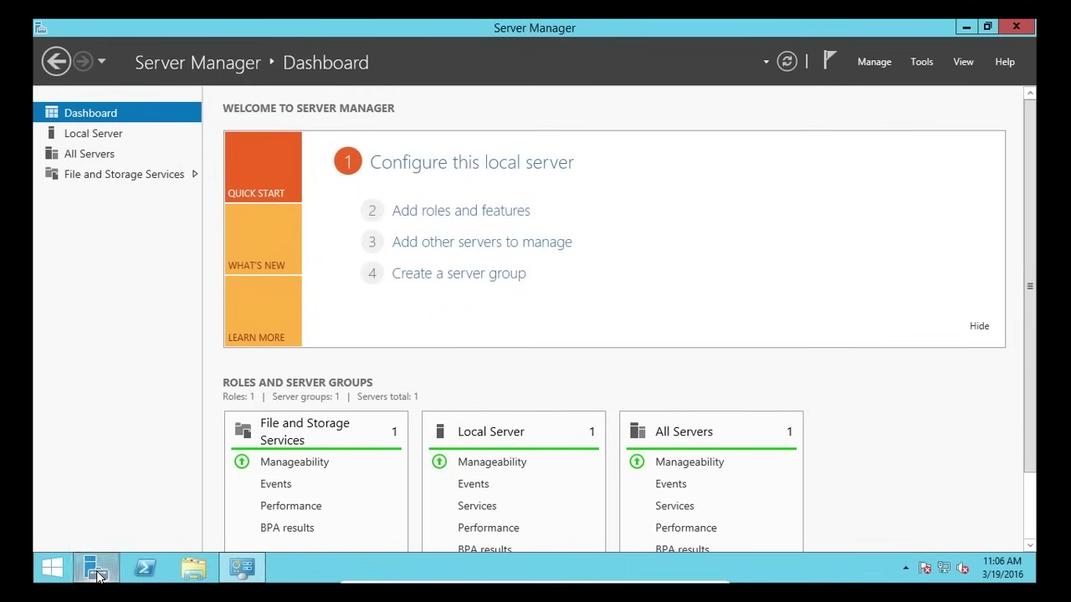
- Turn IE Enhanced Security Configuration off for Administrators in the Local Server properties
click(97, 134)
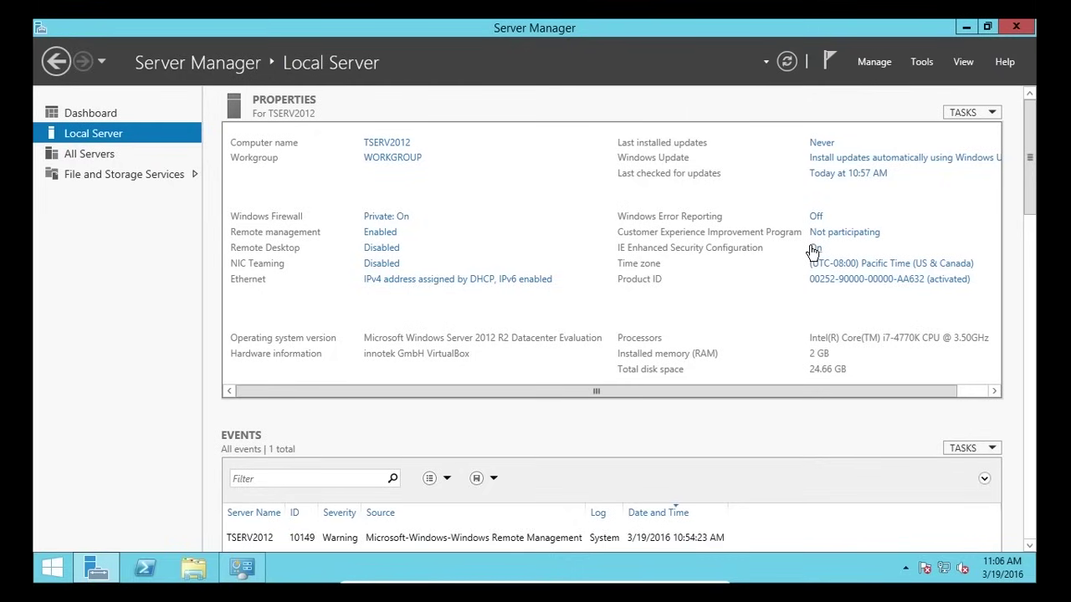
click(813, 248)
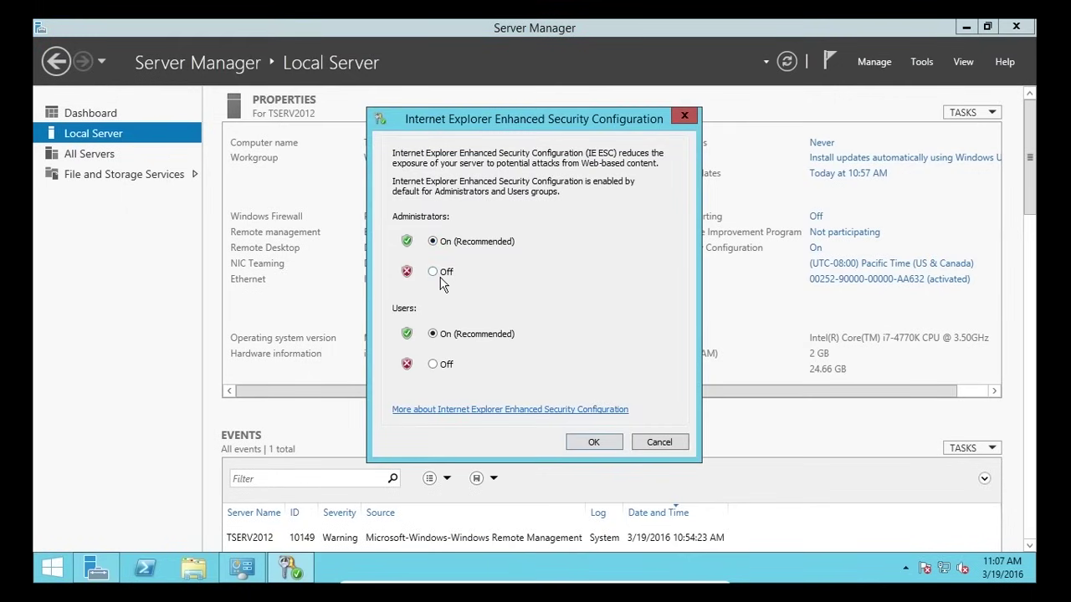
click(432, 272)
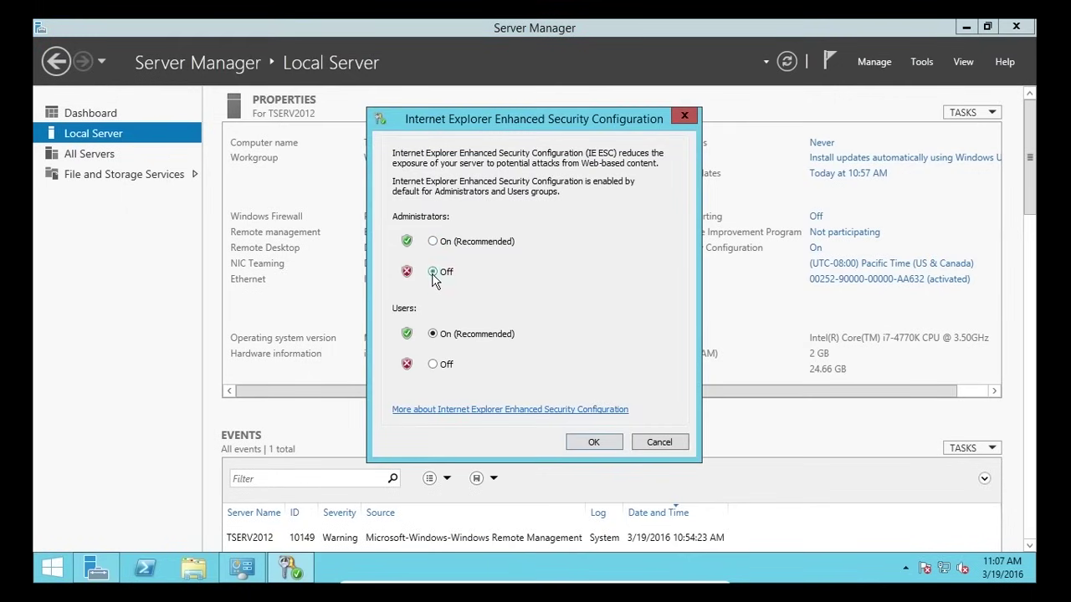
click(584, 448)
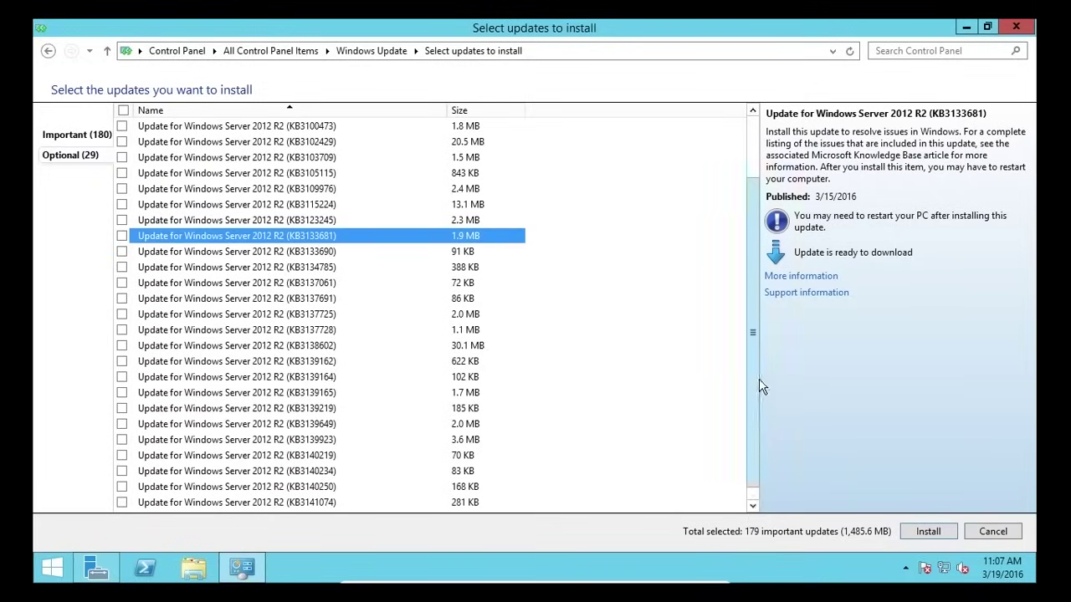
- Open the update's More information article, dismissing Protected Mode and accepting recommended IE settings
click(800, 277)
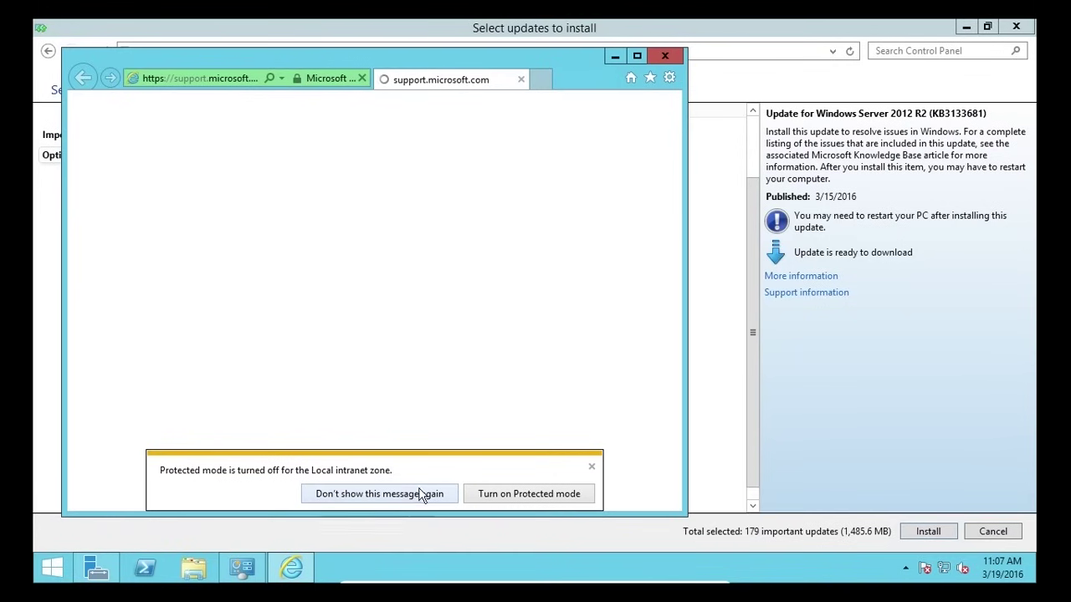
click(391, 498)
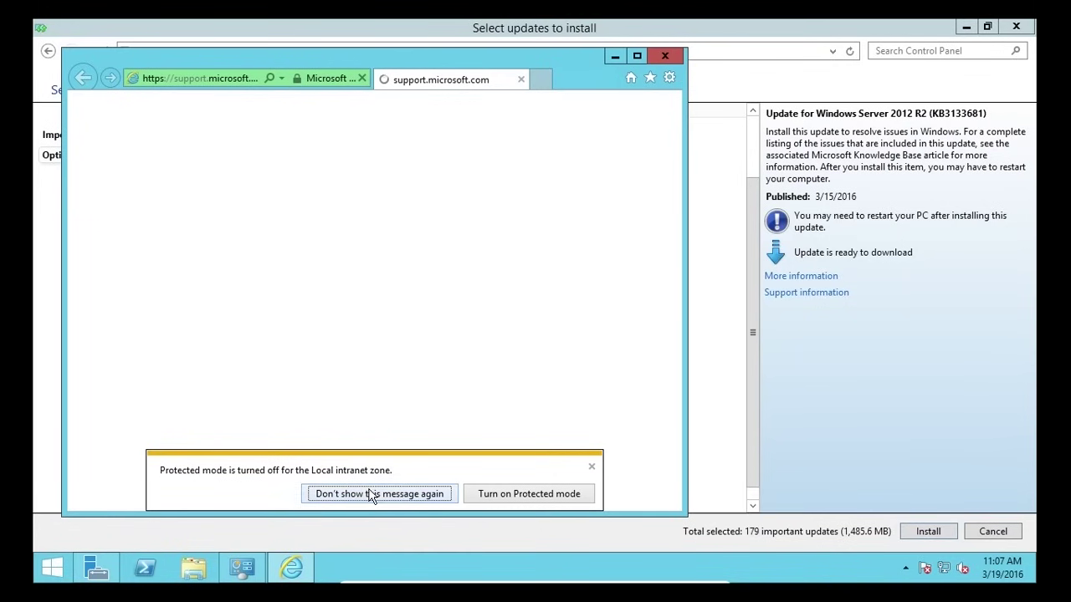
click(375, 495)
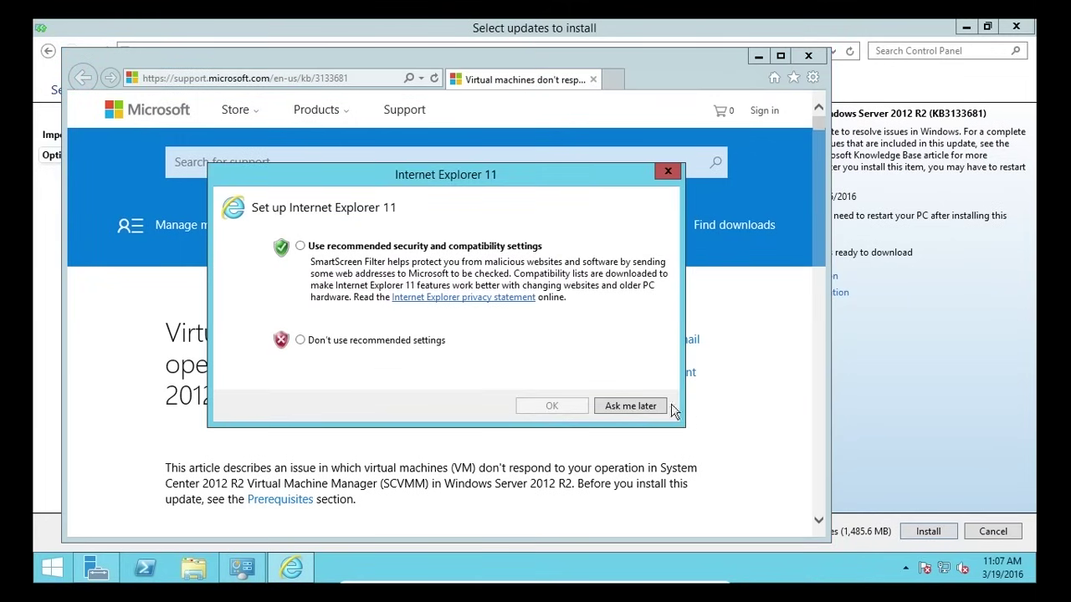
click(301, 247)
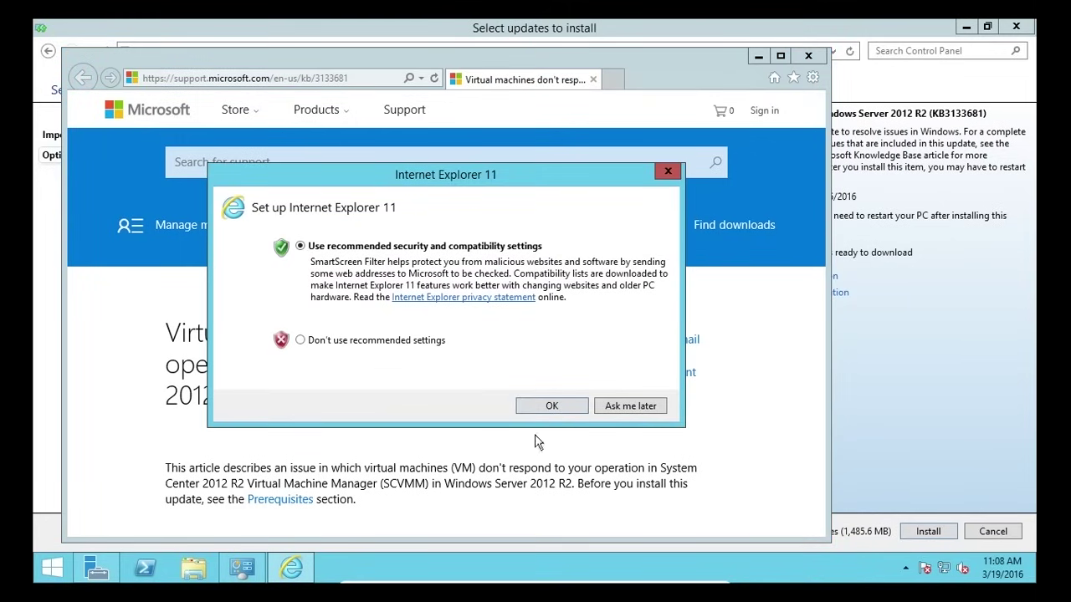
click(549, 408)
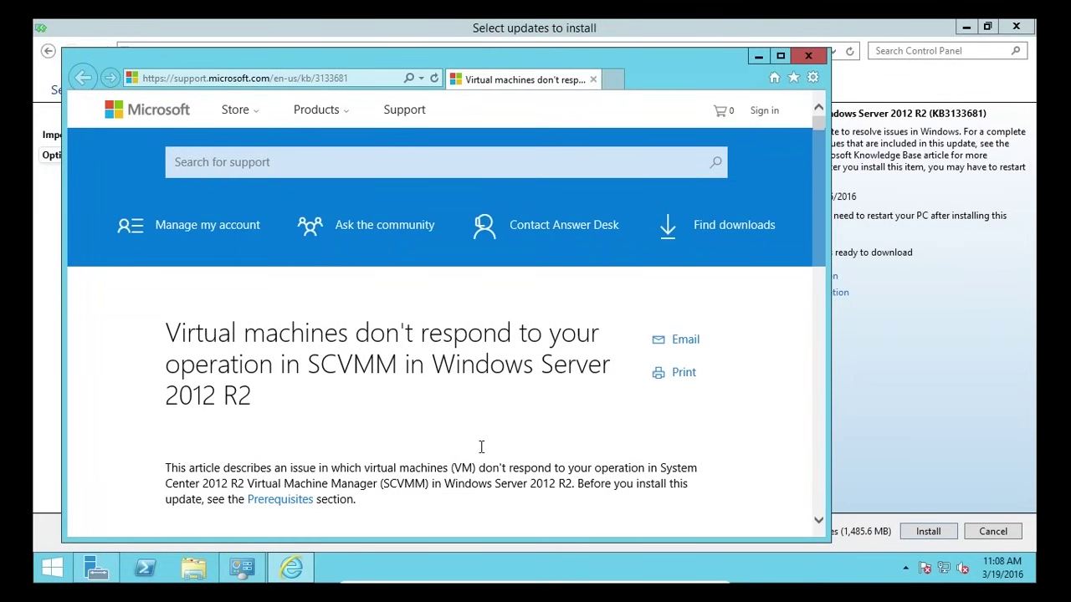
- Read the KB3133681 article, select the KB number in the address, then close Internet Explorer
scroll(513, 377, down, 3)
scroll(513, 377, down, 1)
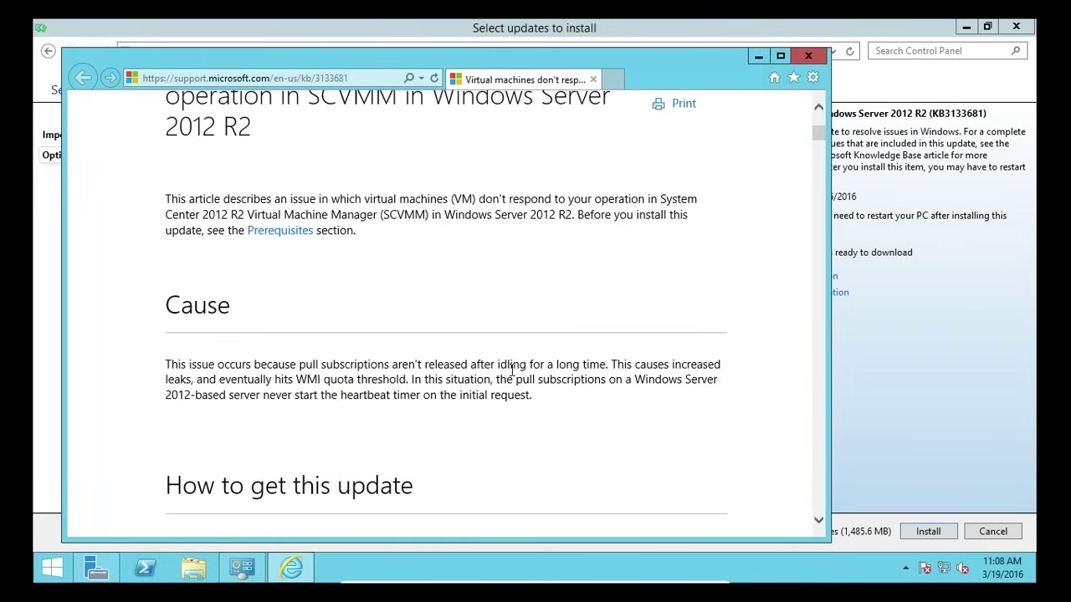
scroll(248, 331, down, 2)
scroll(274, 368, up, 4)
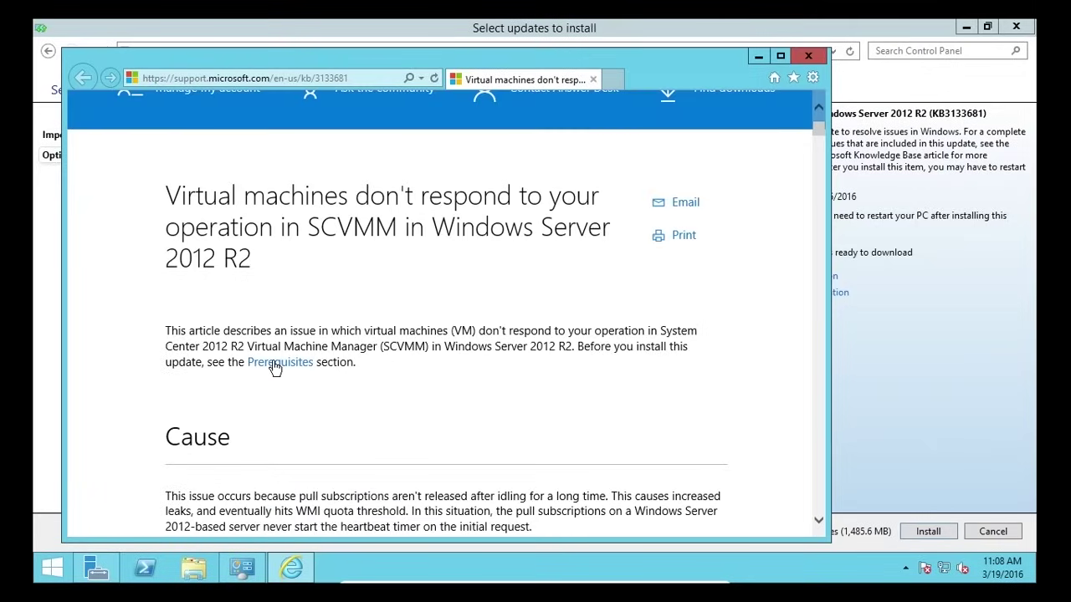
scroll(387, 414, down, 4)
scroll(387, 414, up, 5)
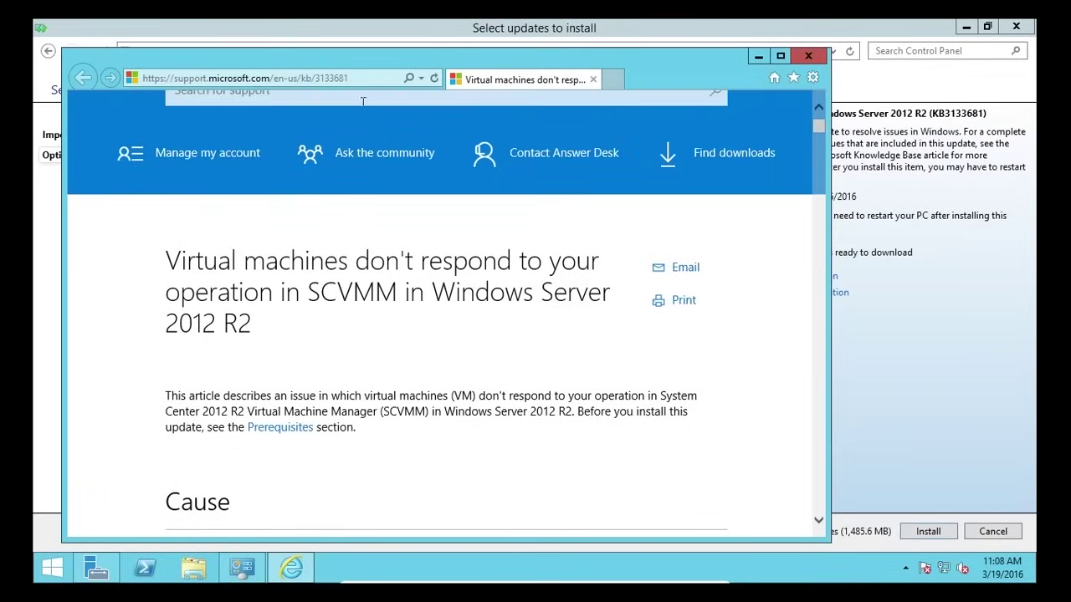
drag(356, 77, 314, 78)
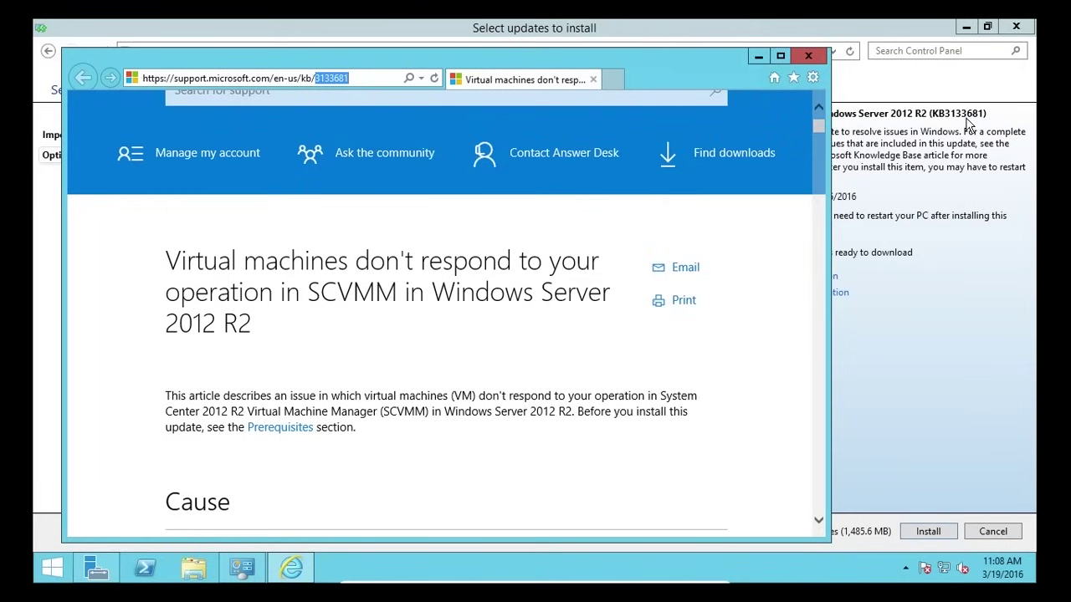
drag(325, 77, 343, 80)
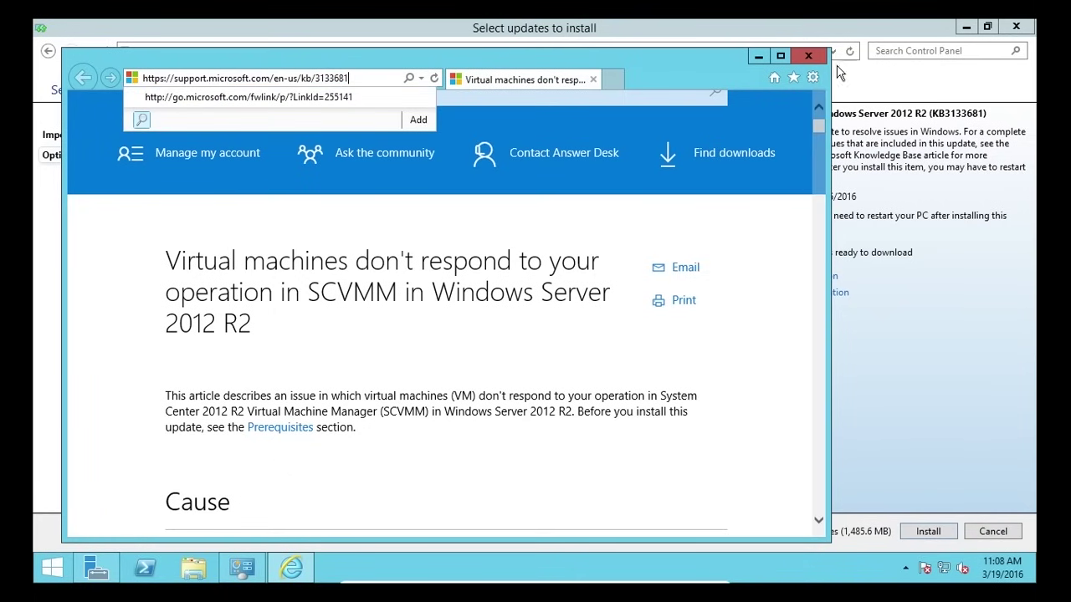
click(808, 56)
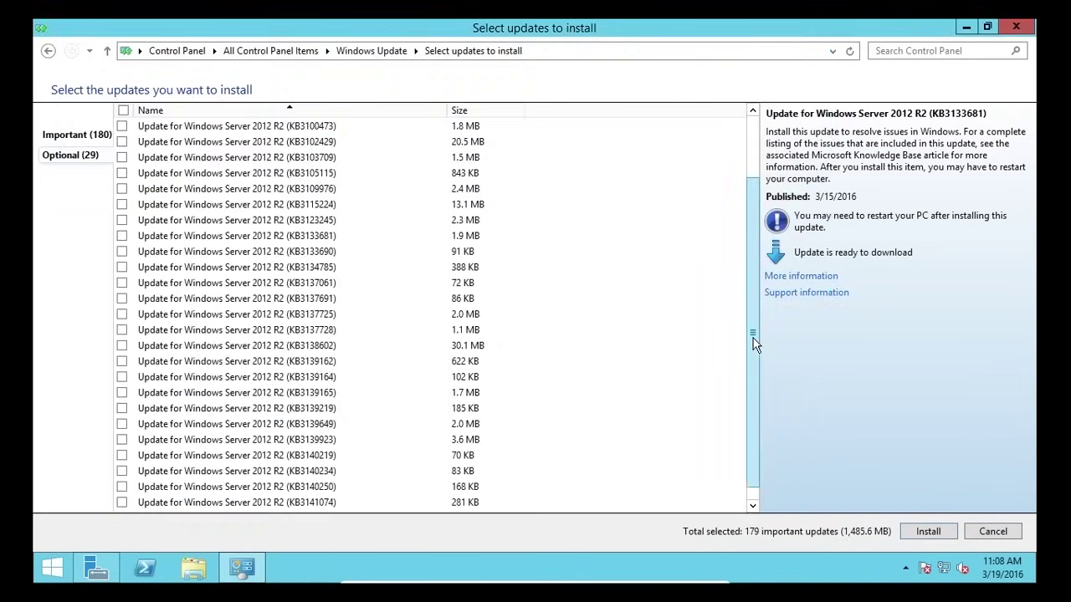
- Show the 180 important updates and view details of KB2920189, KB3000850 and KB3043812
drag(753, 338, 769, 266)
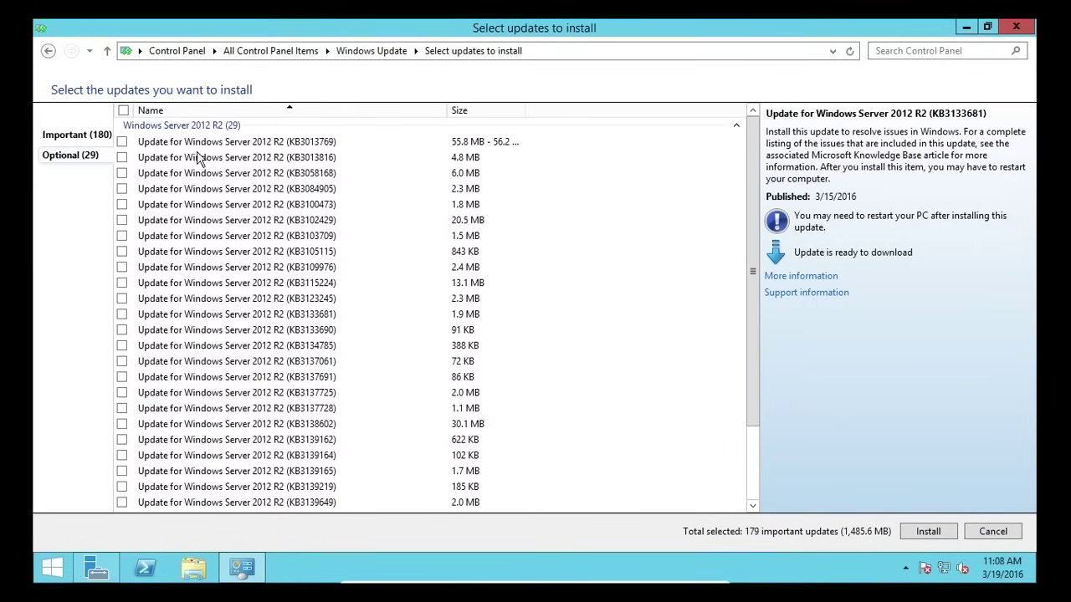
click(72, 138)
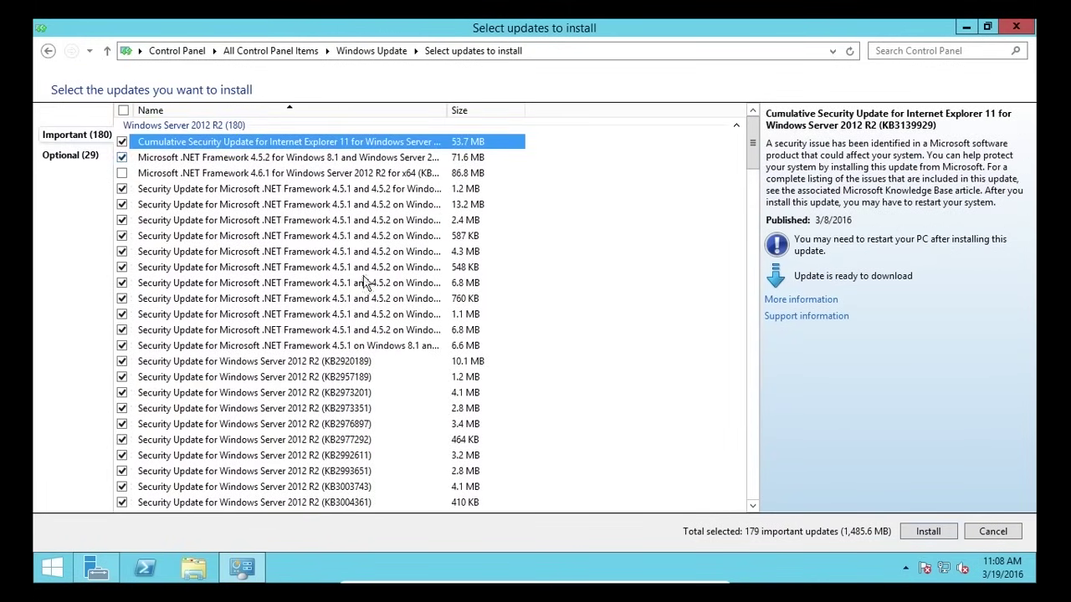
click(379, 362)
drag(756, 150, 751, 322)
click(306, 259)
scroll(310, 268, down, 5)
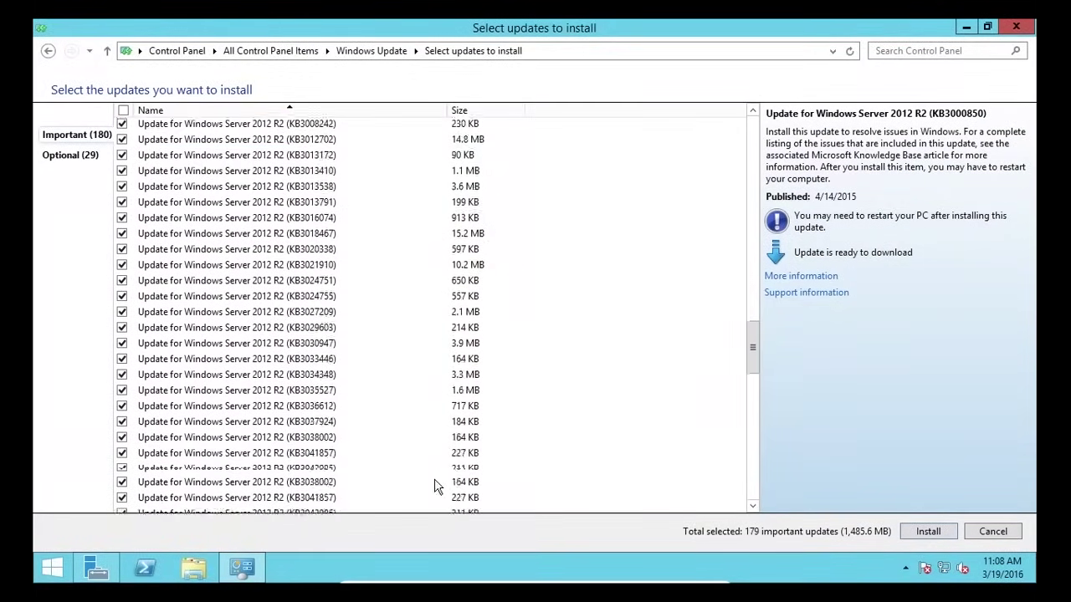
click(365, 438)
- Install the 179 selected important updates
scroll(364, 441, down, 3)
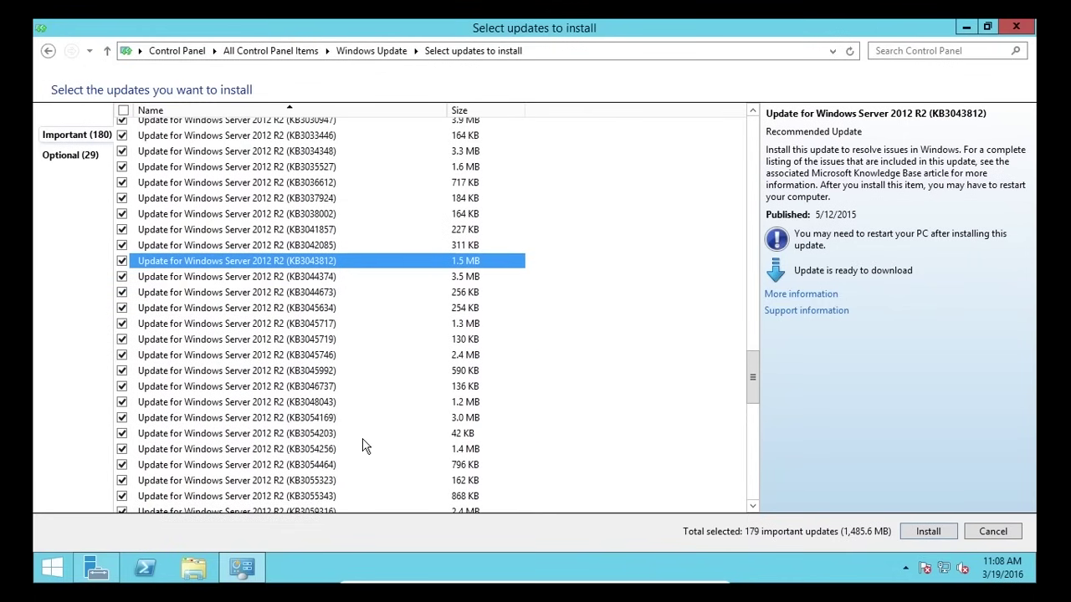
scroll(364, 444, down, 10)
scroll(364, 443, up, 20)
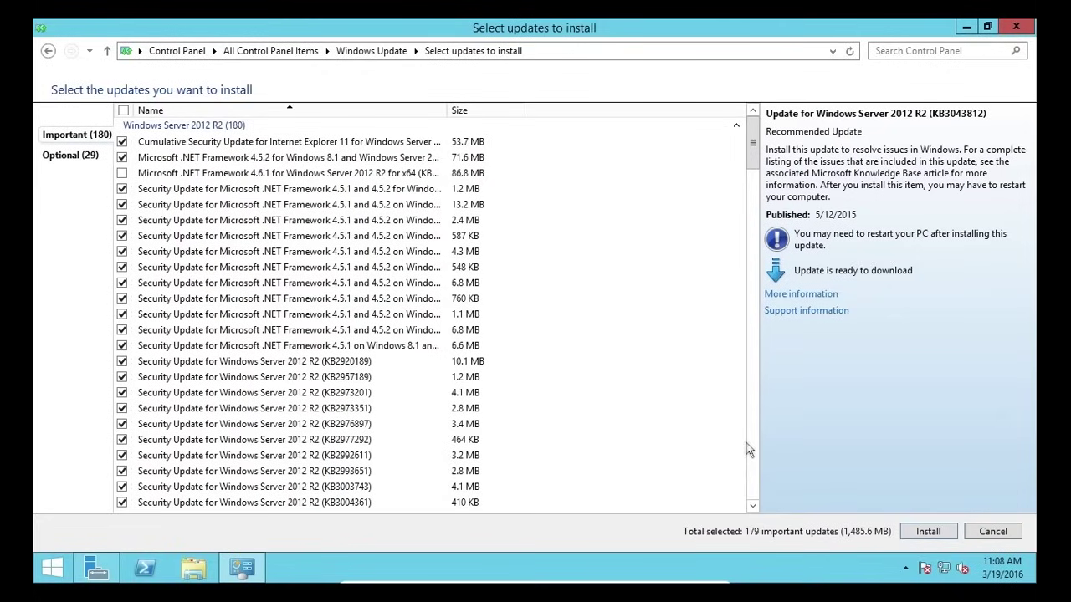
click(927, 530)
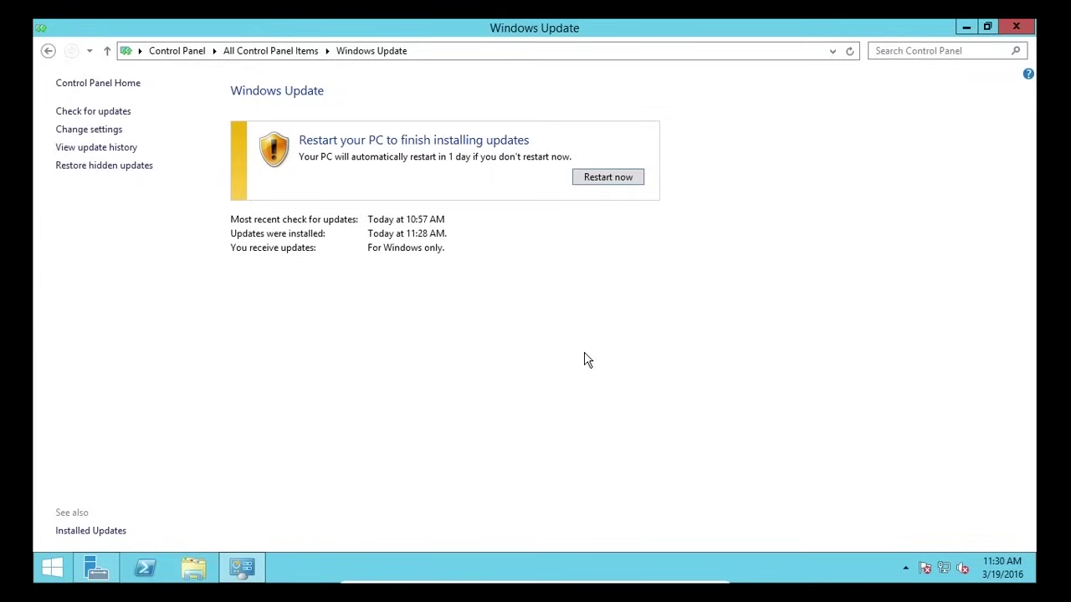
- Restart to finish the updates and sign back in as Administrator with the account password
click(608, 179)
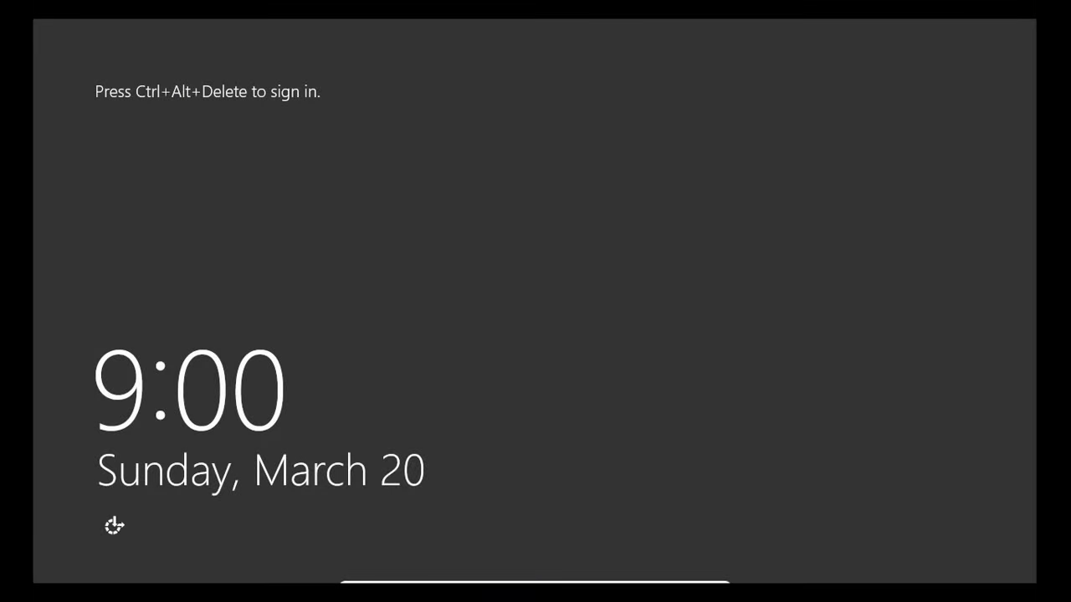
key(ctrl+alt+Delete)
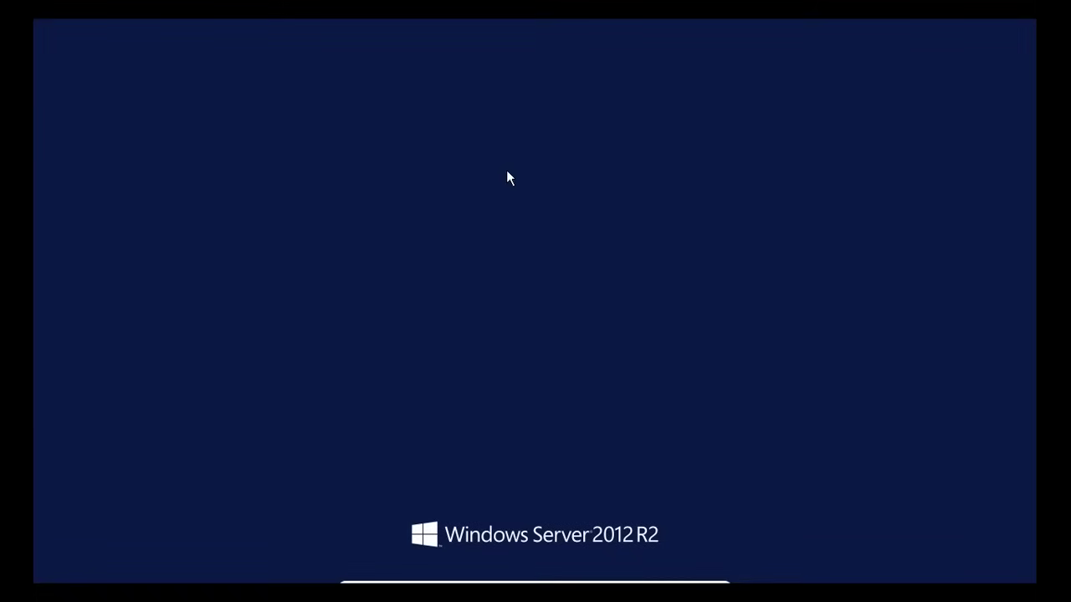
text(**********)
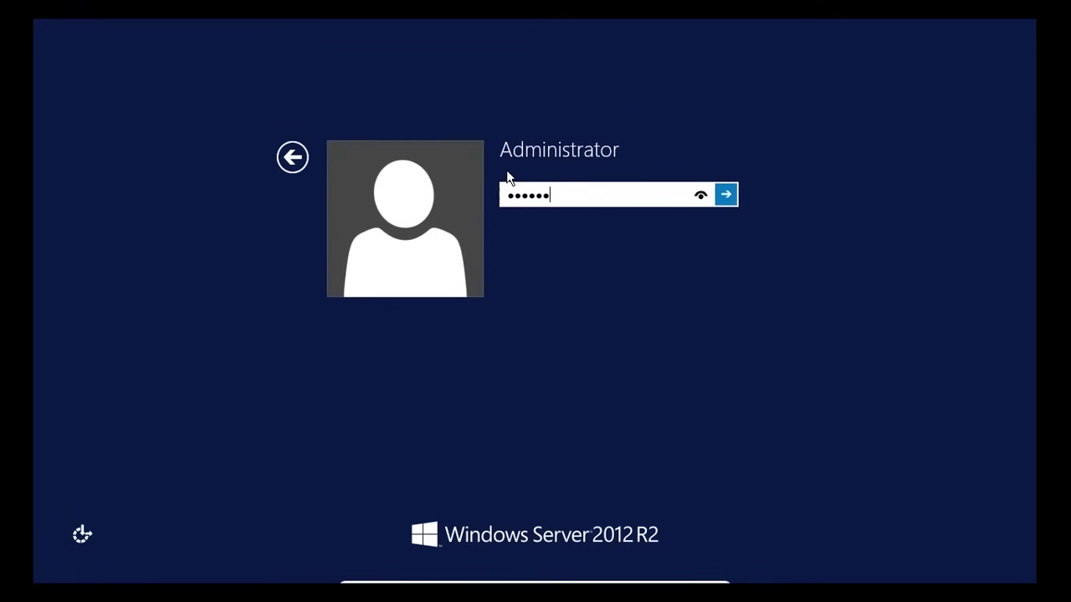
key(Return)
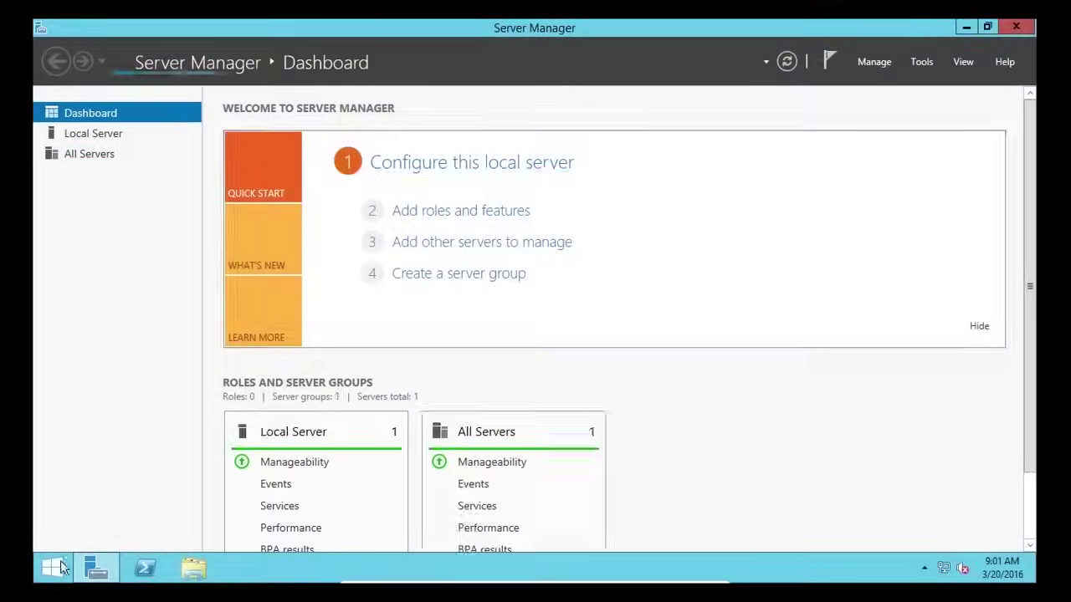
click(55, 568)
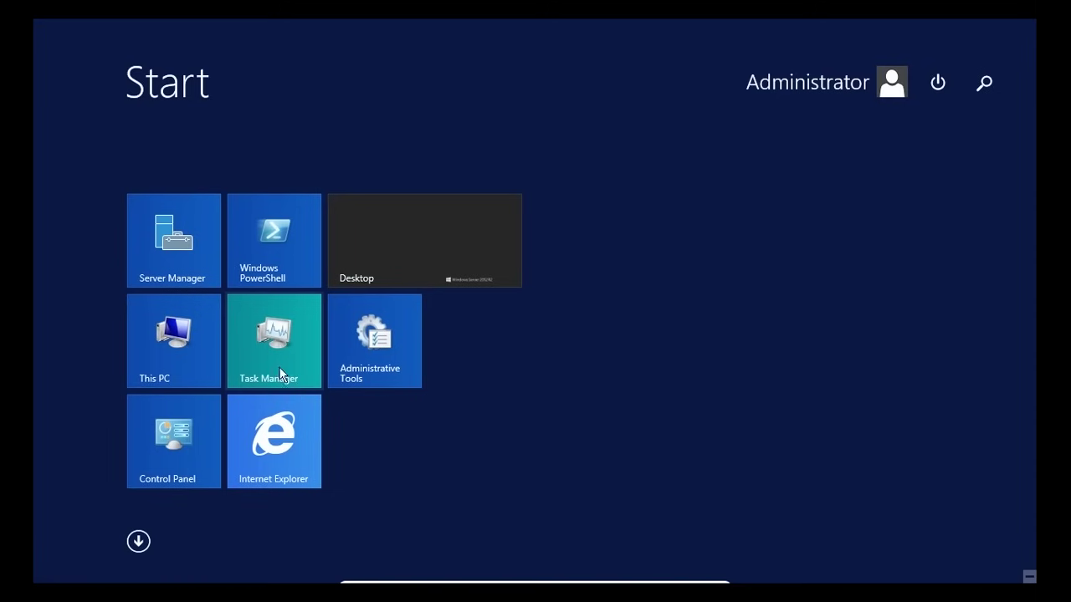
key(Escape)
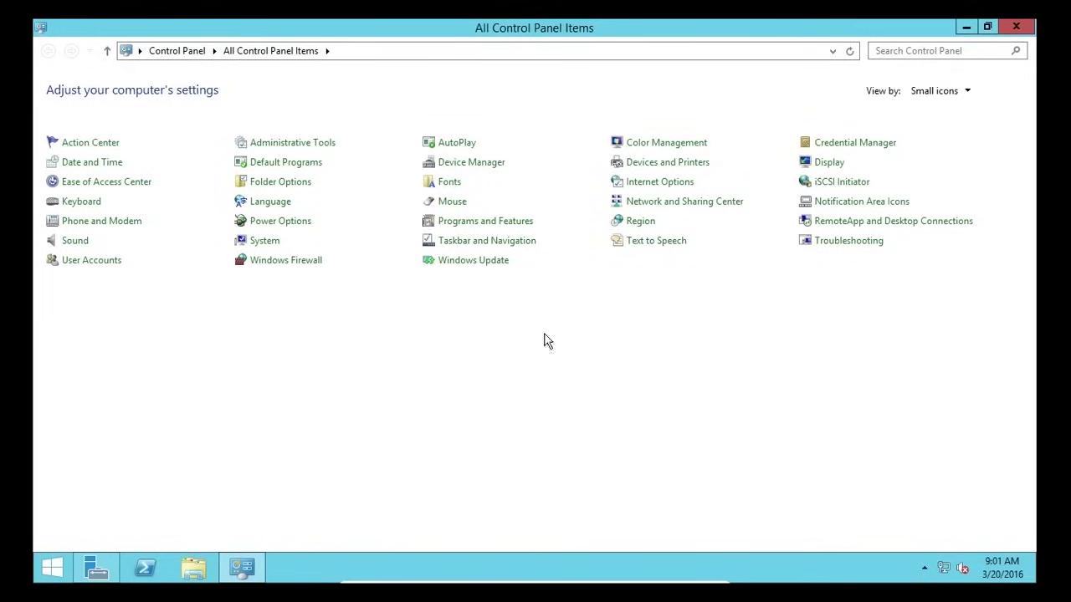
- Review the Windows Update history of installed updates, then return to the main Windows Update page
click(477, 264)
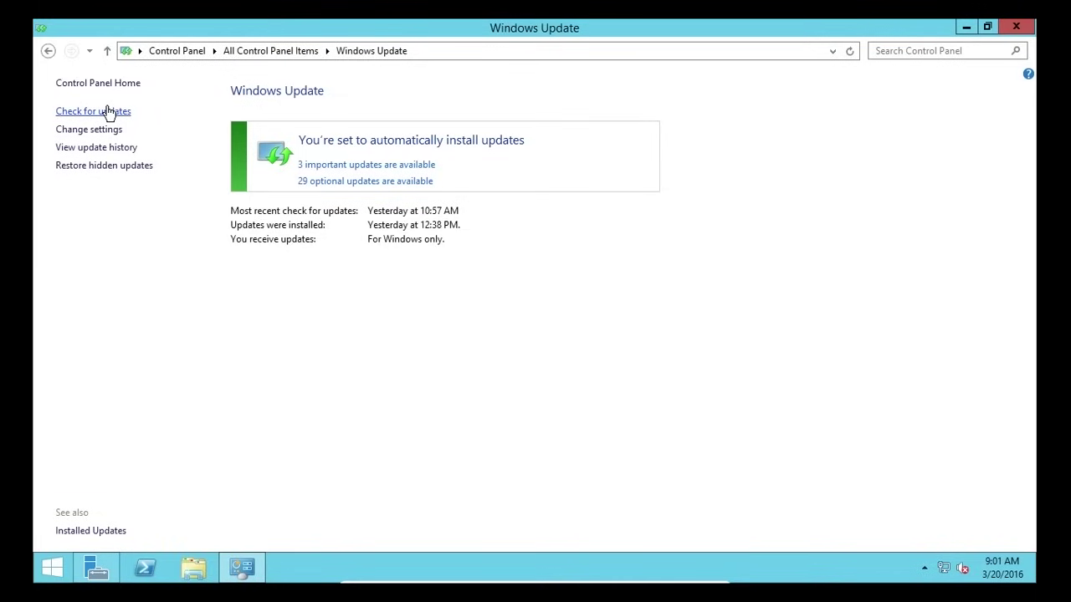
click(89, 152)
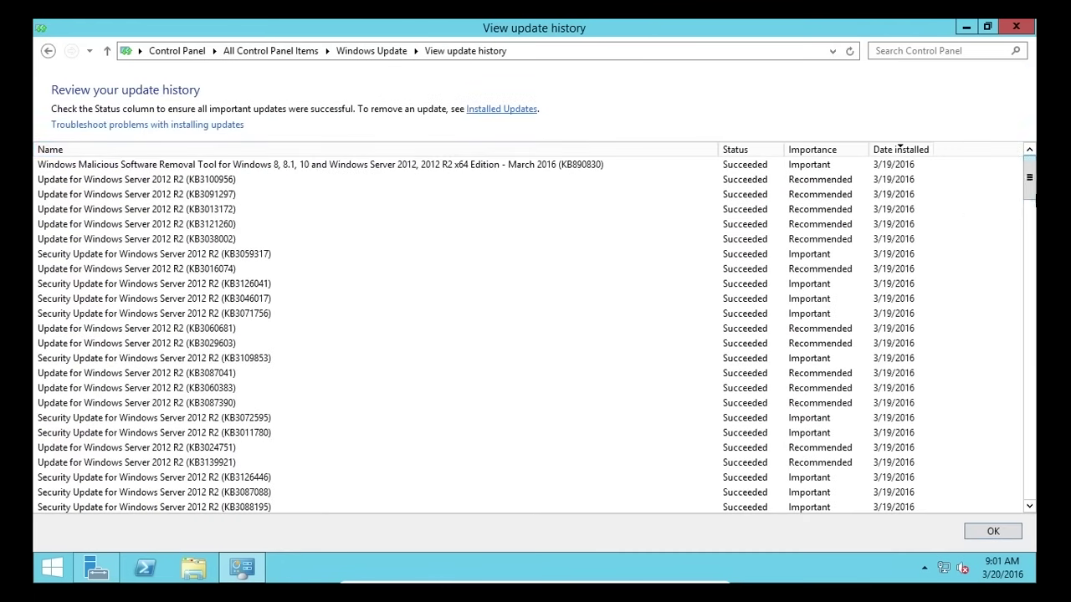
mouse_move(1028, 190)
mouse_down()
mouse_move(1028, 435)
mouse_move(1016, 496)
mouse_move(1016, 188)
mouse_up()
click(47, 51)
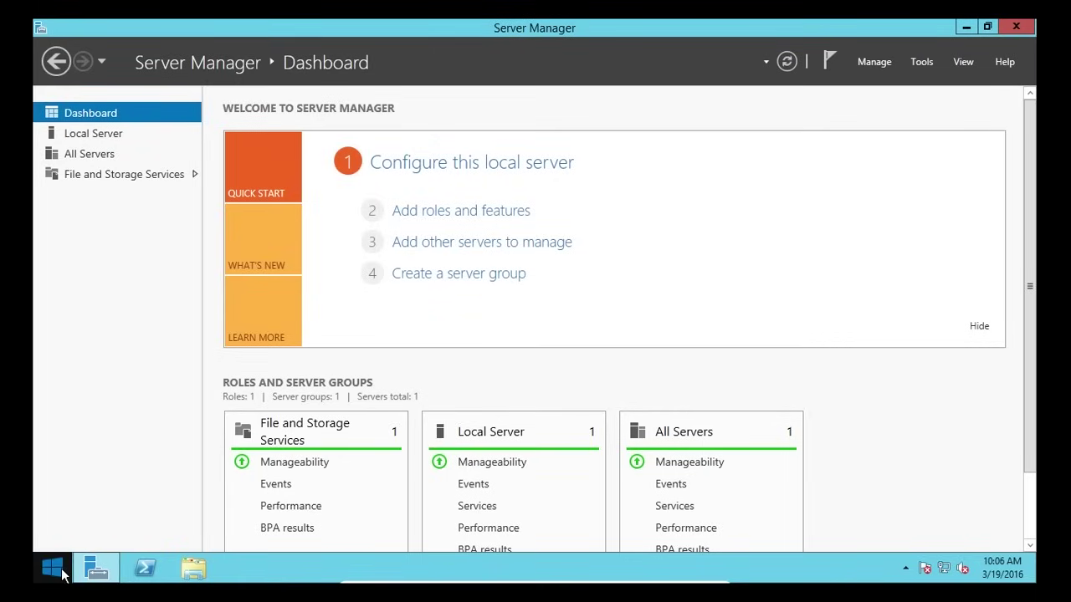
- Open Control Panel's User Accounts and list all accounts on this PC
click(52, 569)
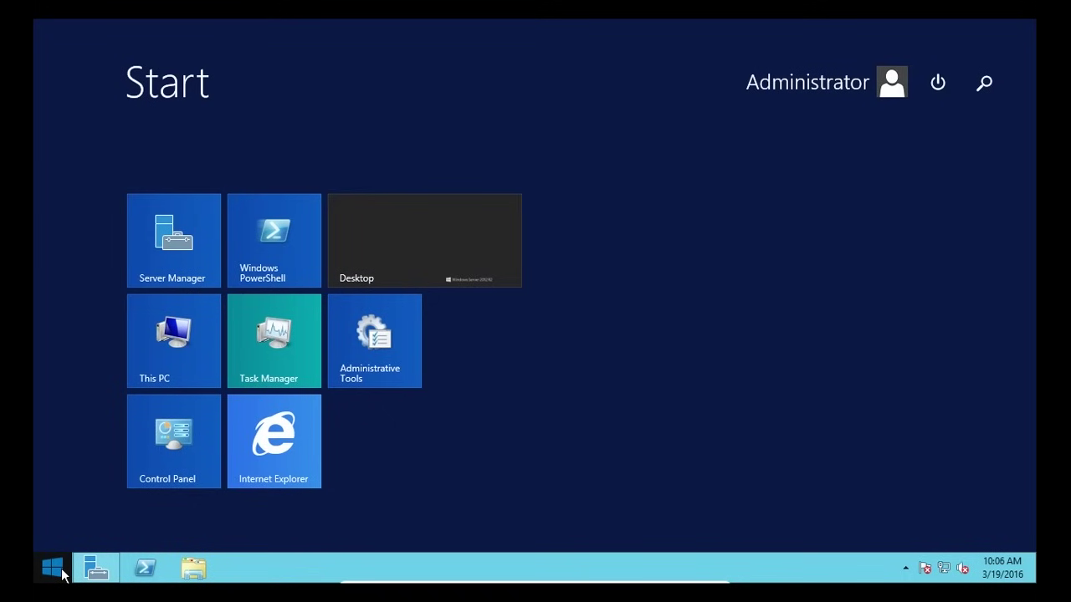
click(170, 441)
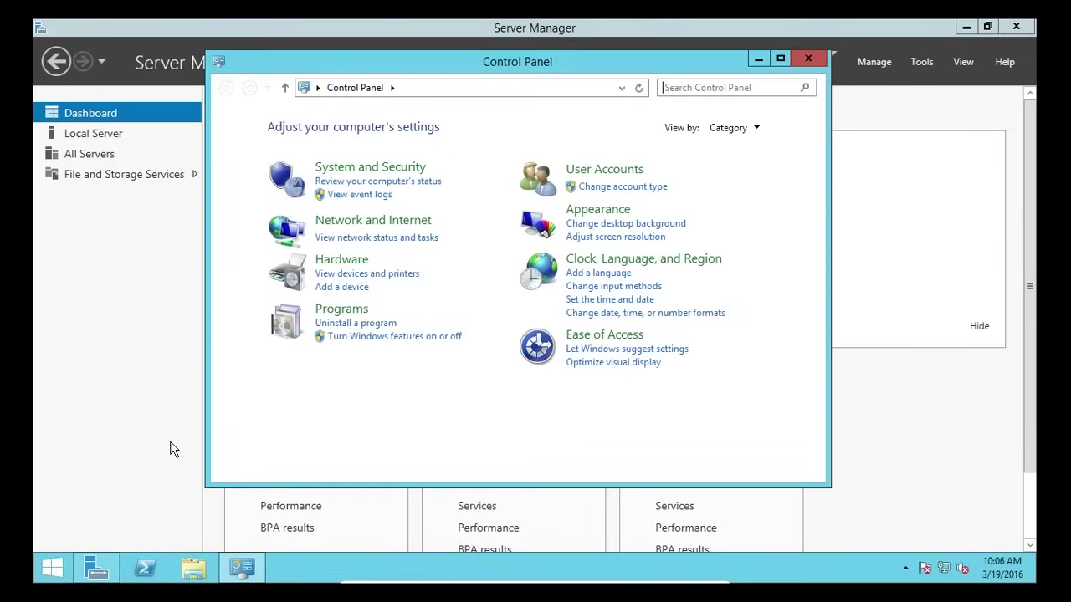
click(594, 171)
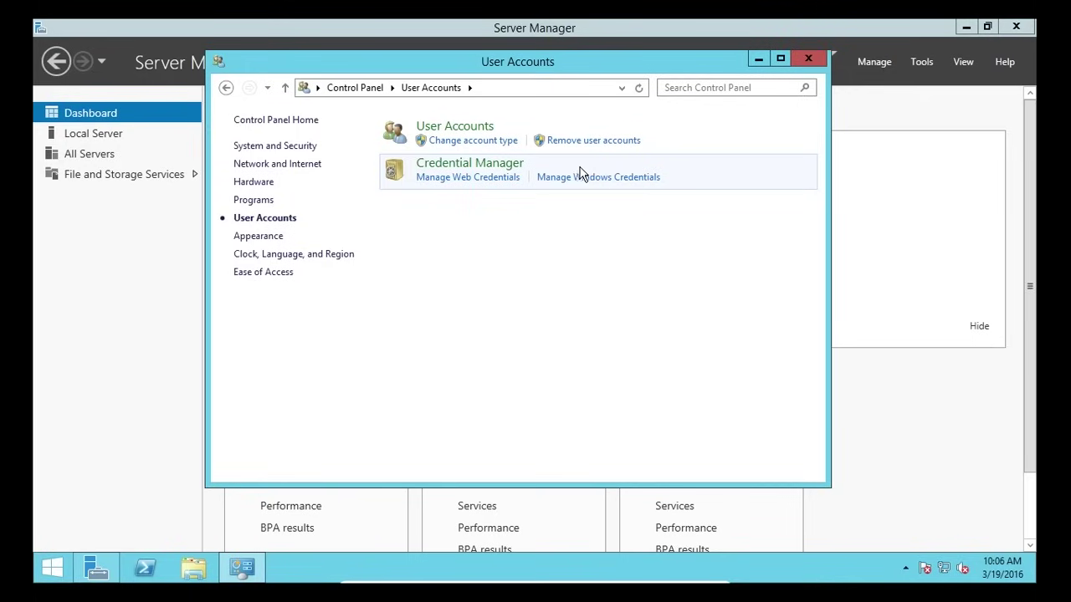
click(471, 130)
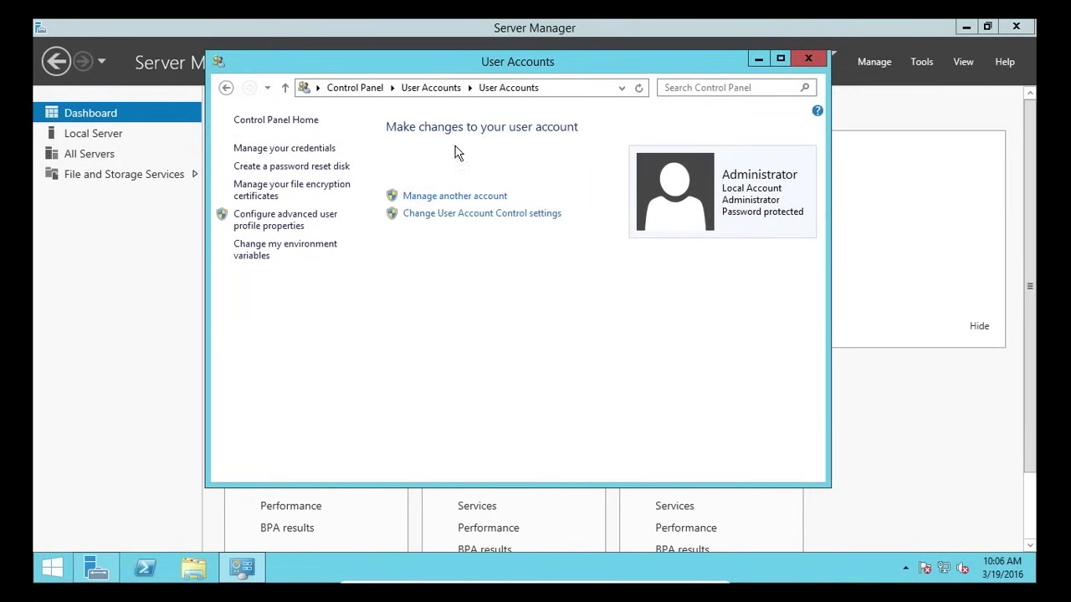
click(441, 198)
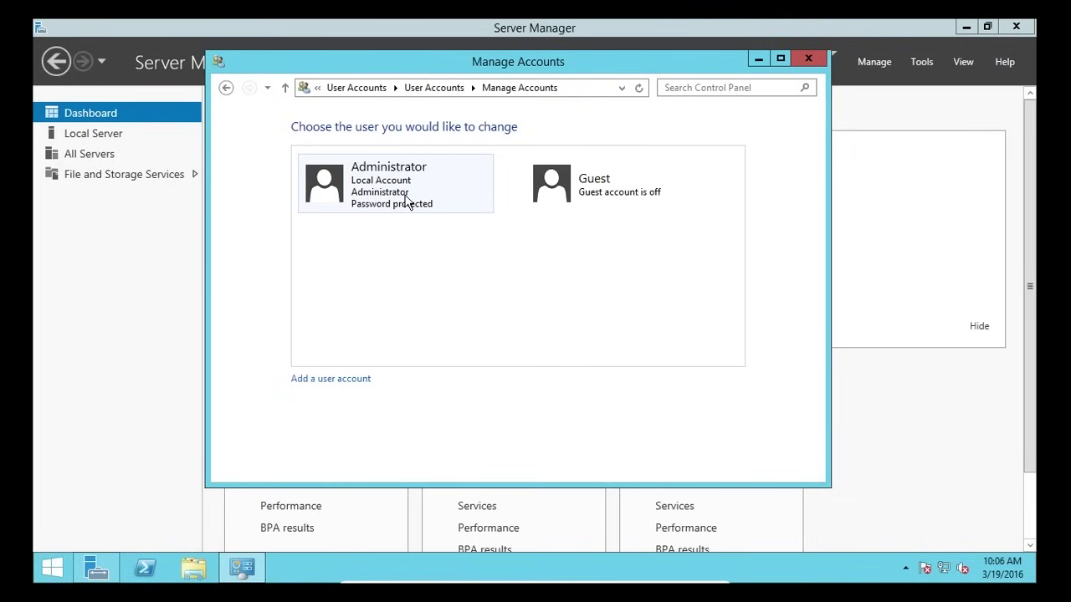
- Leave the Guest account turned off and start adding a new user account
click(634, 196)
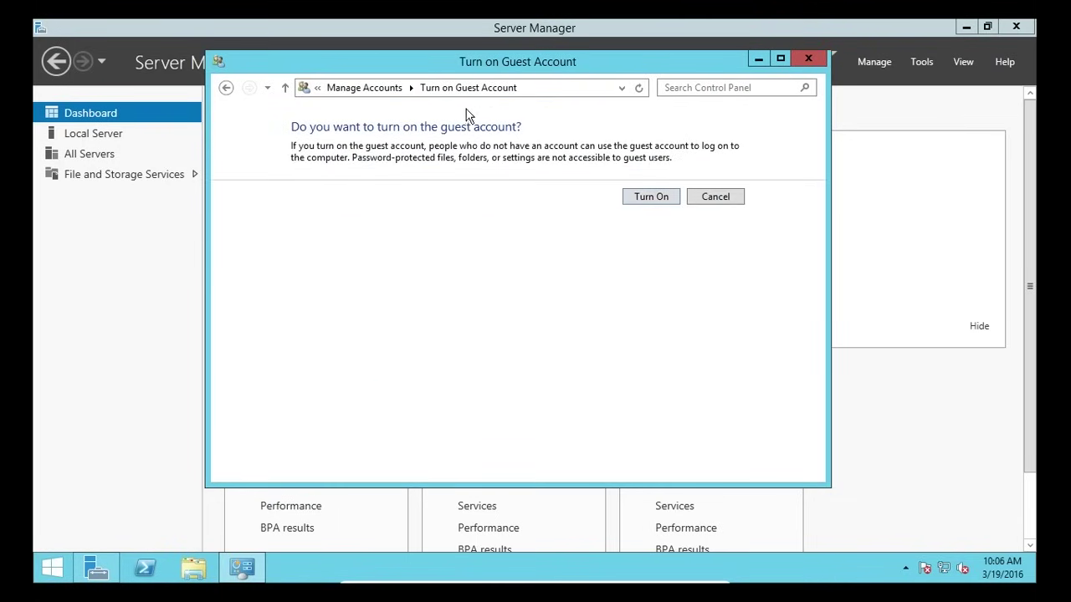
click(711, 197)
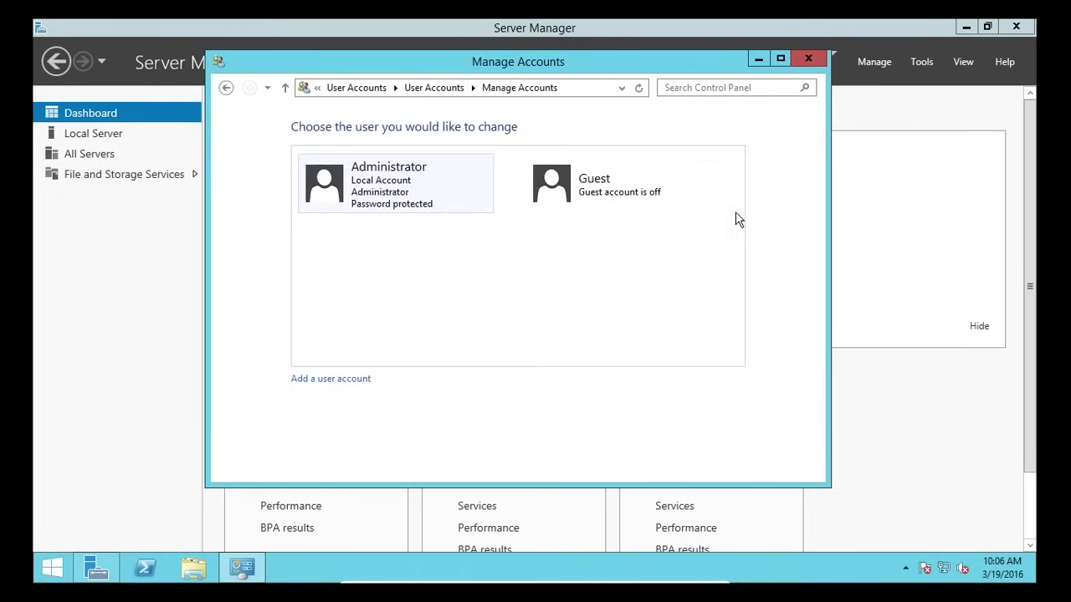
click(332, 381)
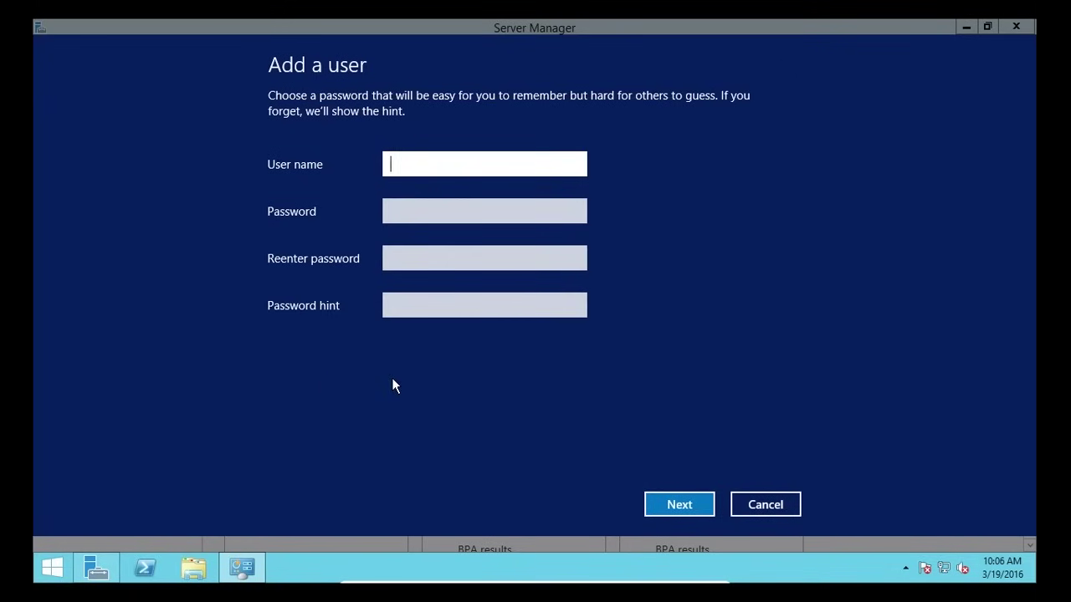
- Create the local user 'Test' with a confirmed password and the hint 'Hint'
text(Test)
key(Tab)
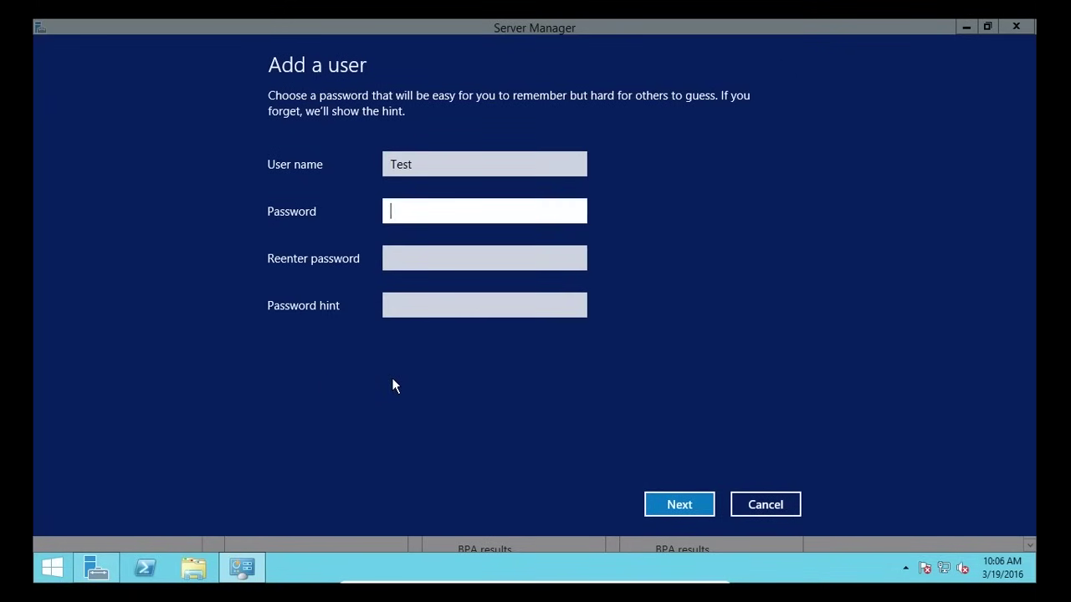
text(Password1!)
key(Tab)
text(Passwo)
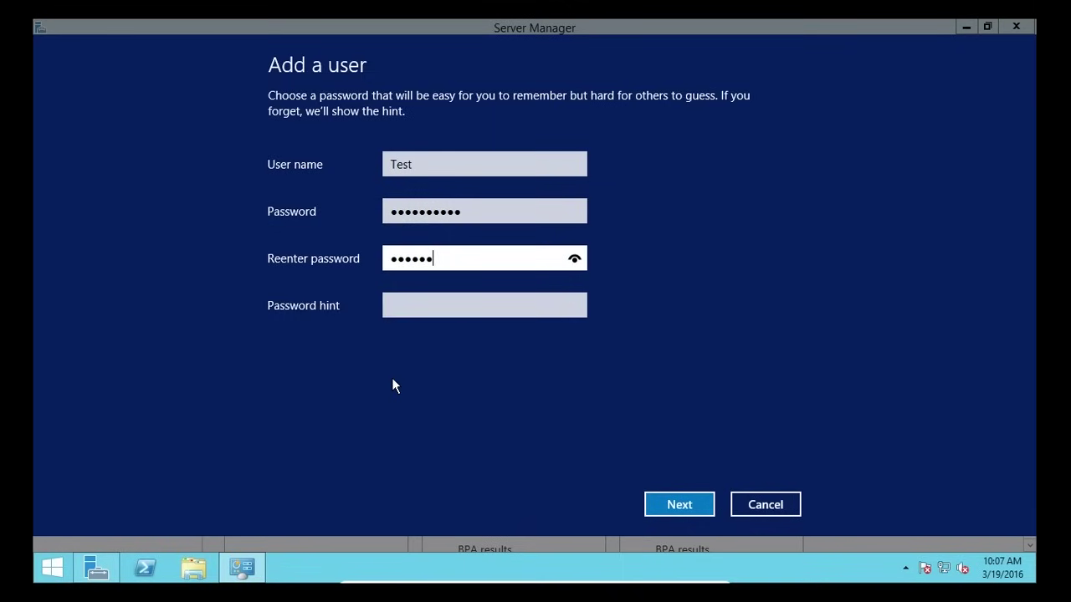
text(rd1!)
key(Tab)
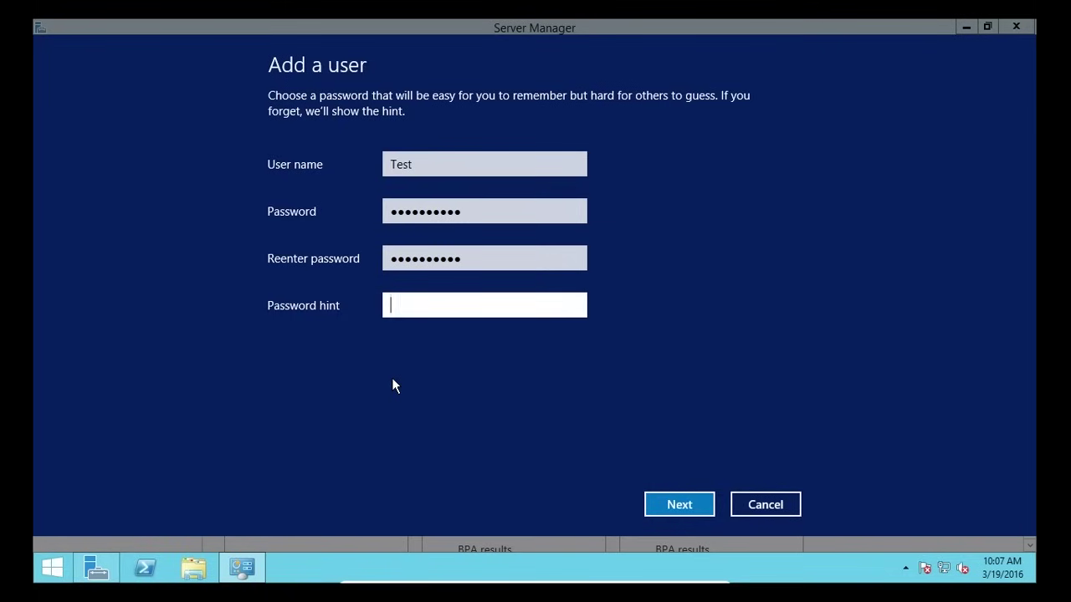
text(Hint)
click(677, 504)
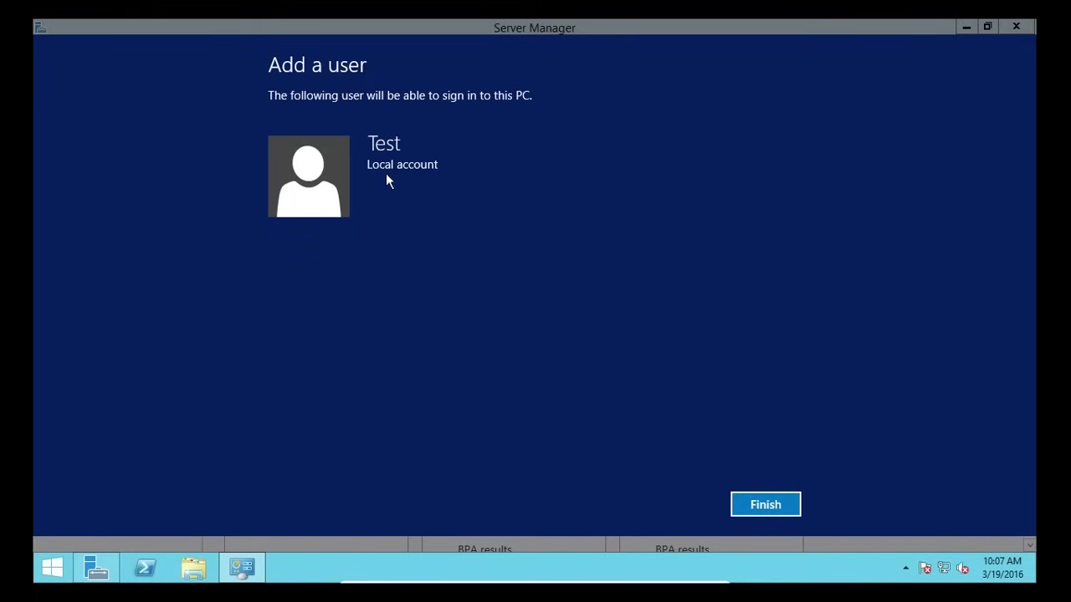
click(765, 507)
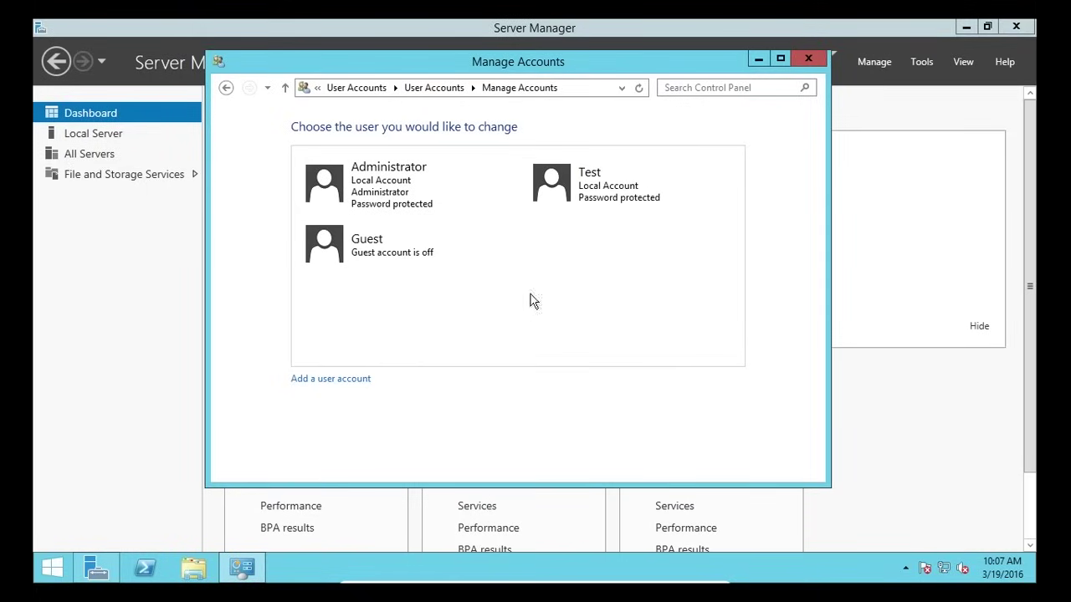
click(571, 192)
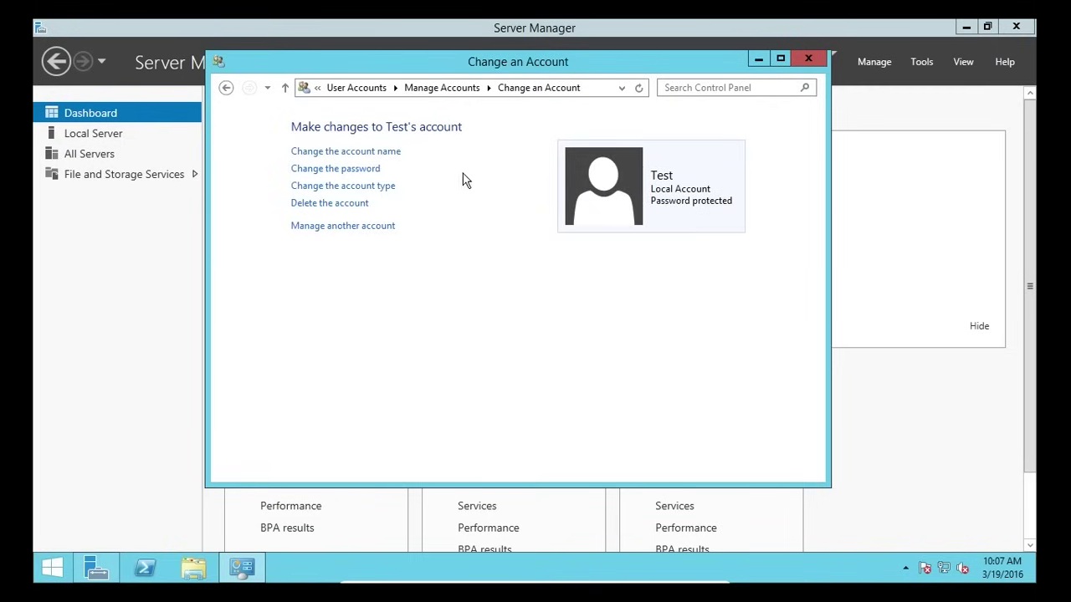
click(374, 169)
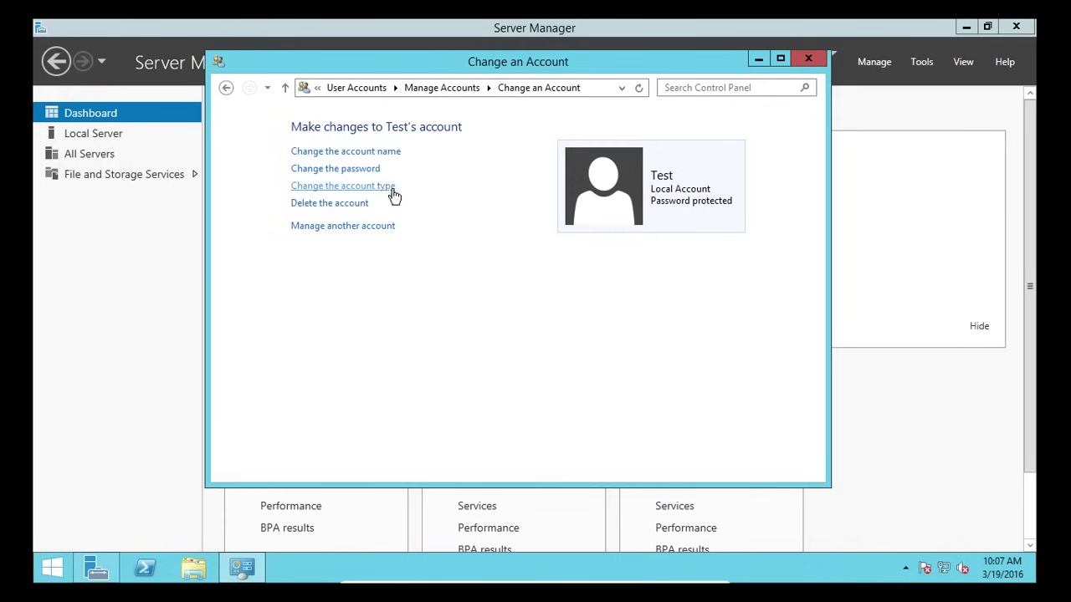
click(375, 186)
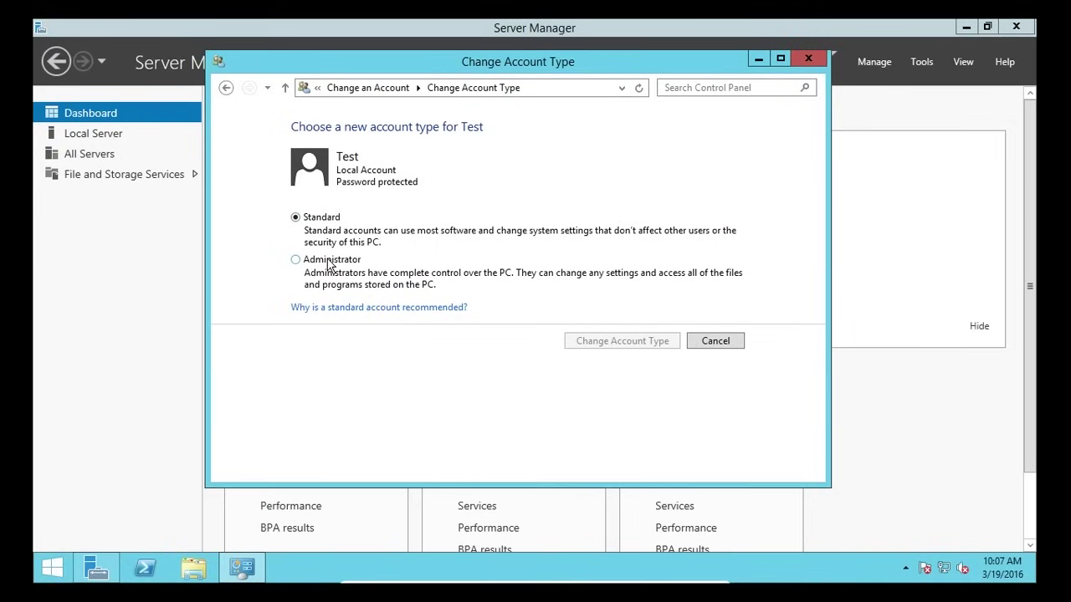
click(715, 342)
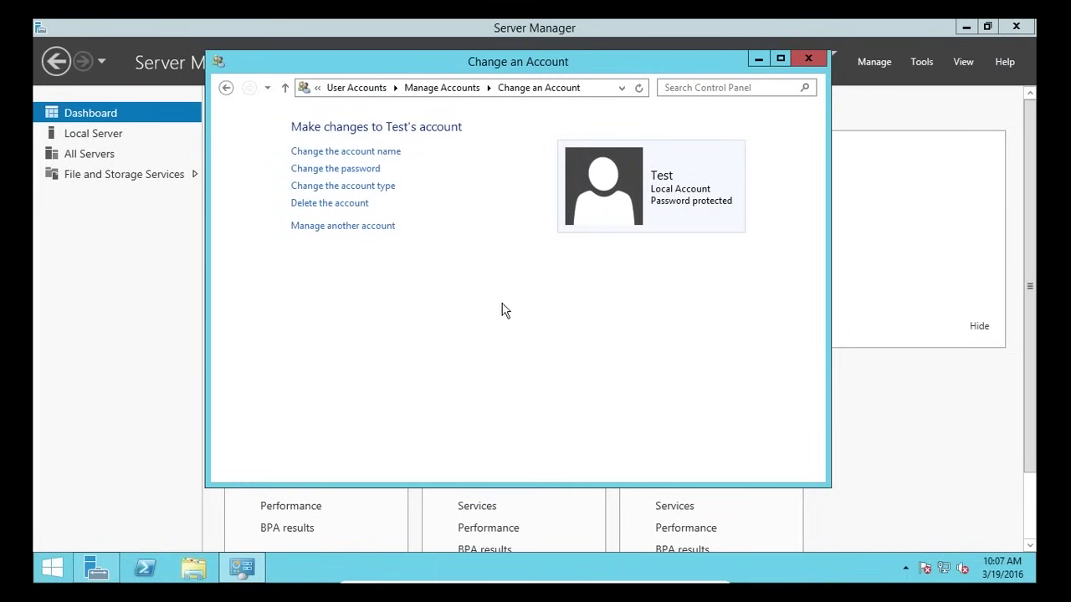
click(349, 228)
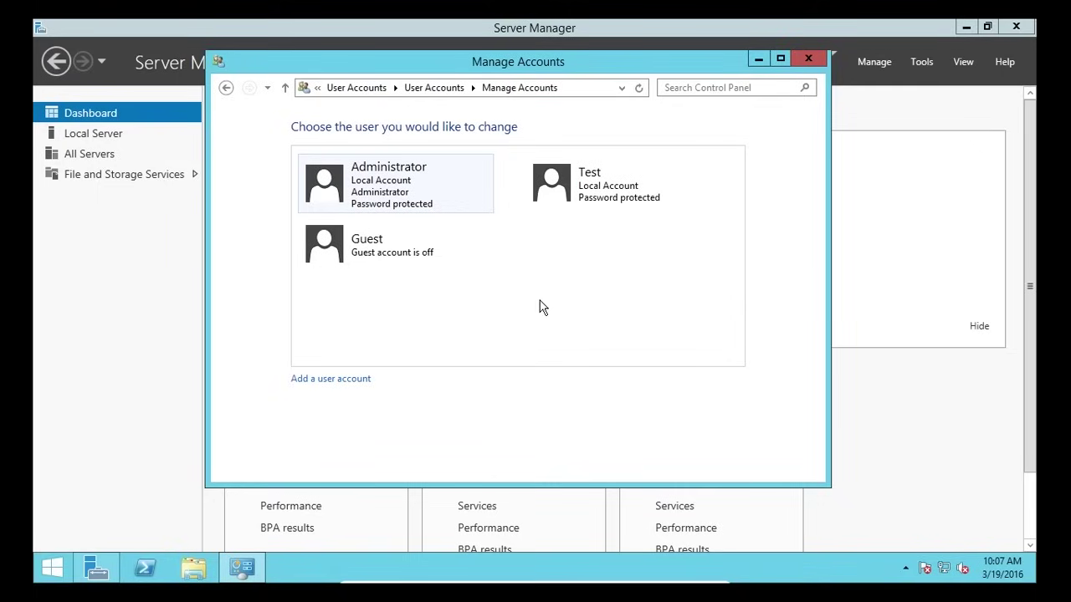
- Switch user and sign in as Test with its password
key(ctrl+alt+Delete)
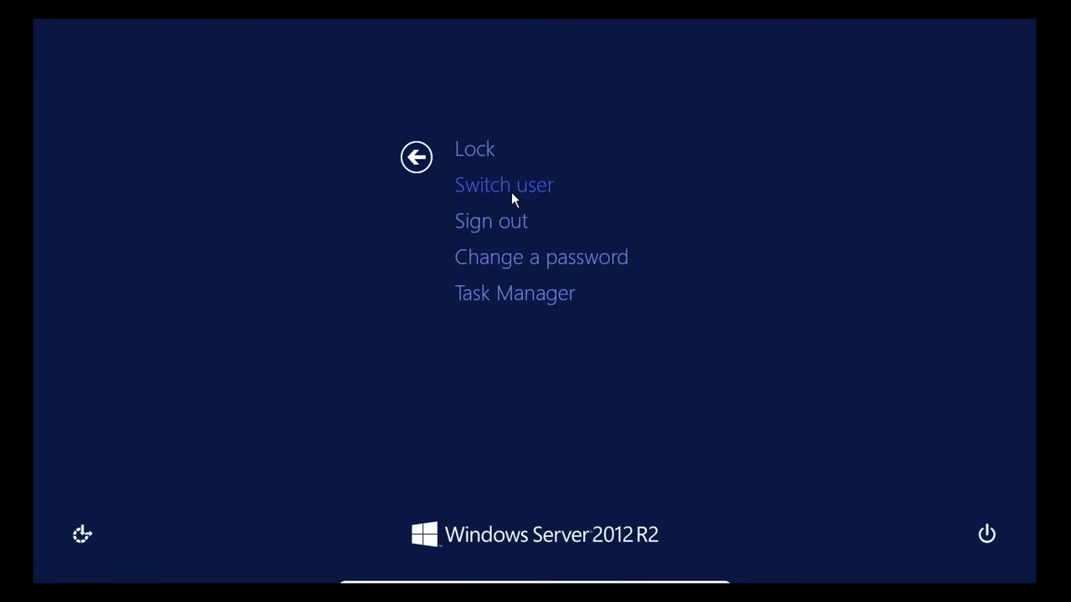
click(512, 193)
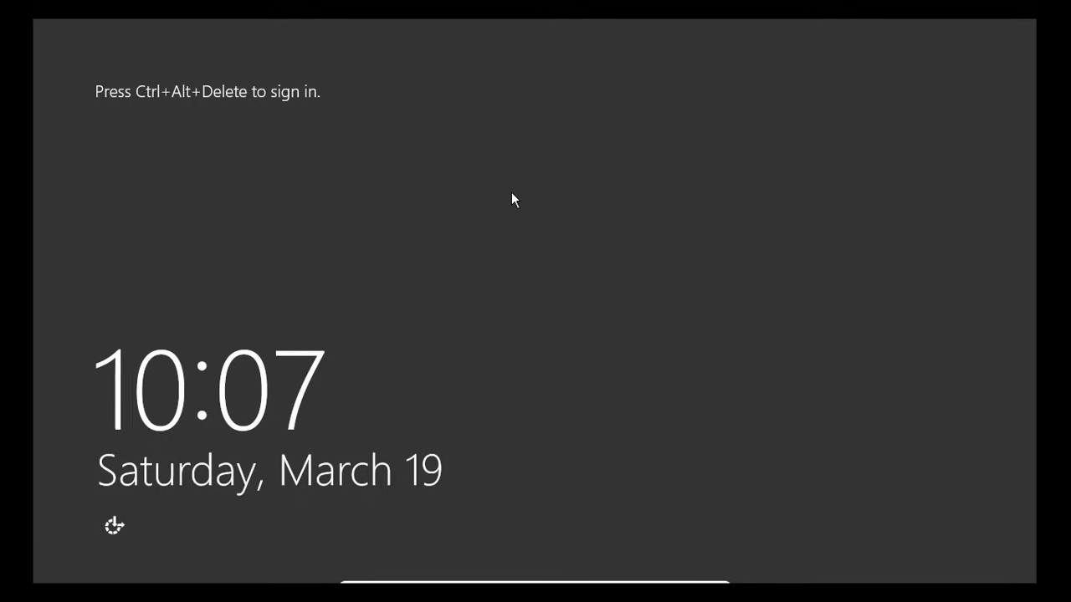
key(ctrl+alt+Delete)
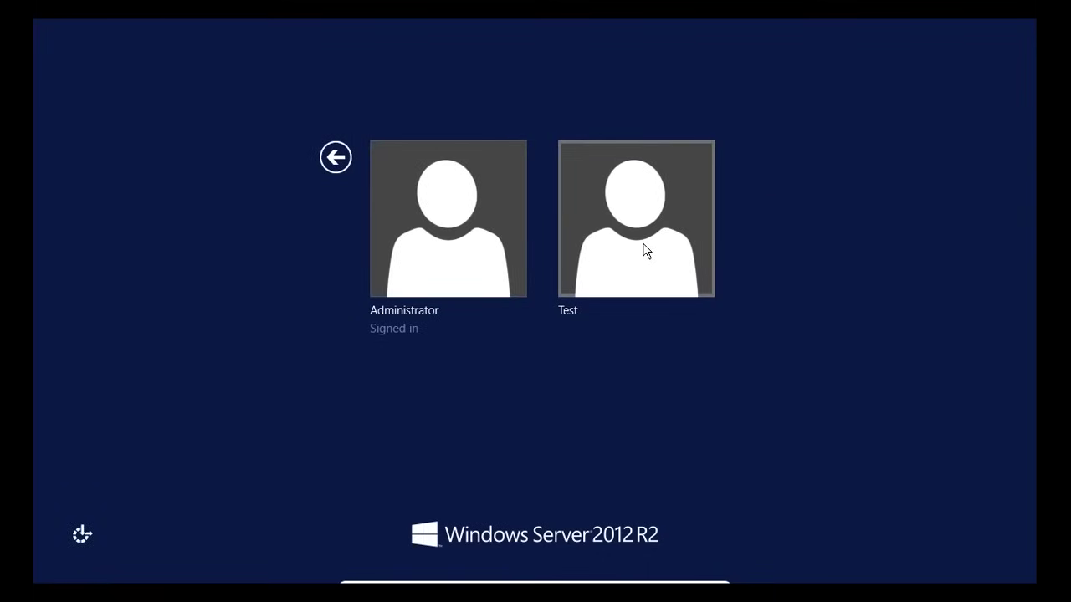
click(644, 247)
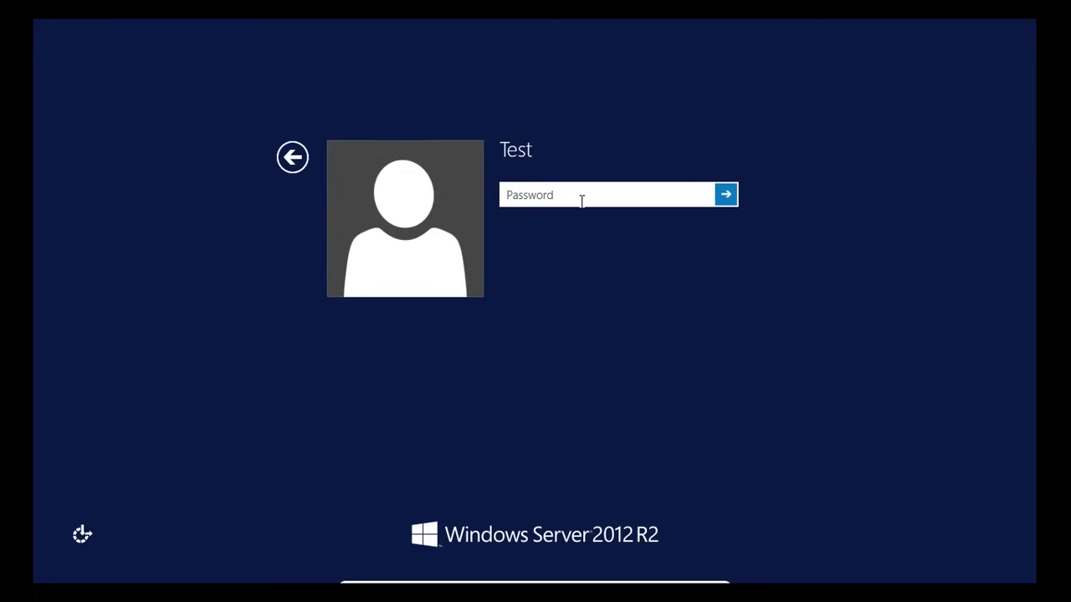
text(**********)
key(Return)
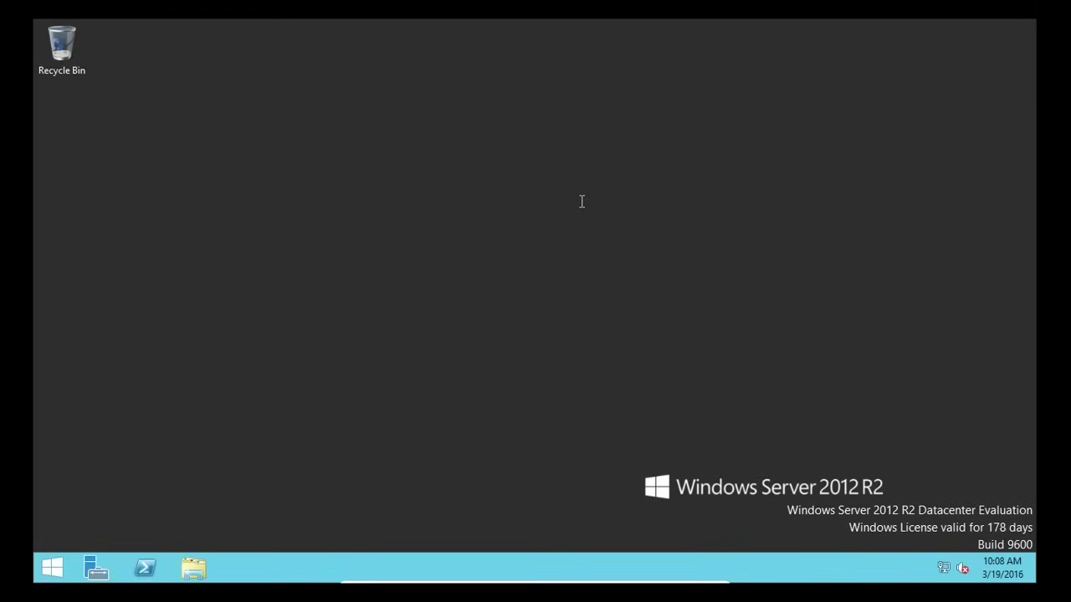
- As Test, attempt to uninstall VirtualBox Guest Additions and decline the administrator password prompt
click(52, 568)
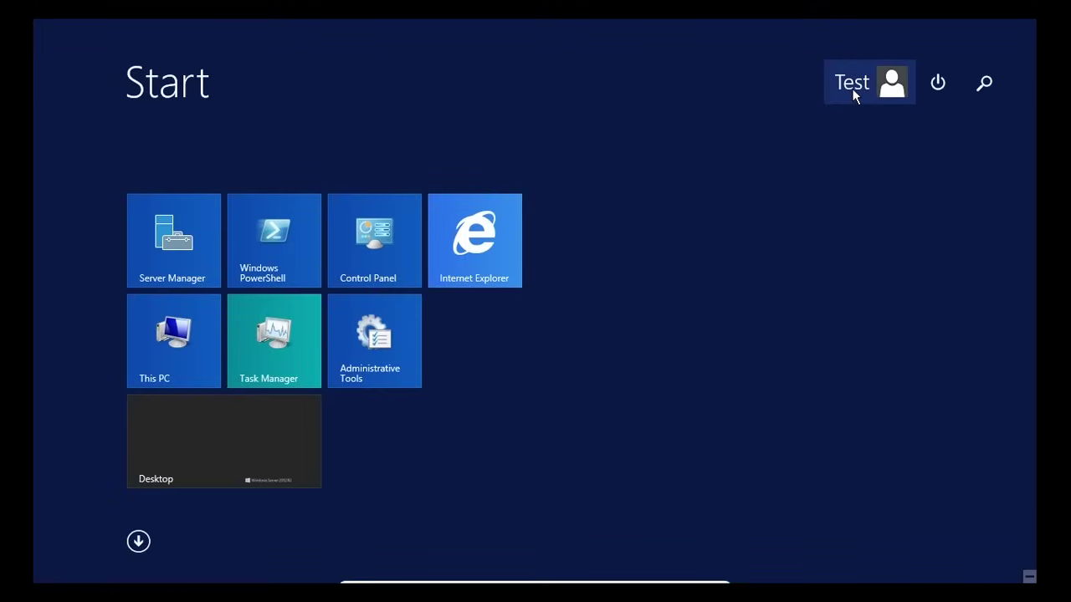
click(379, 236)
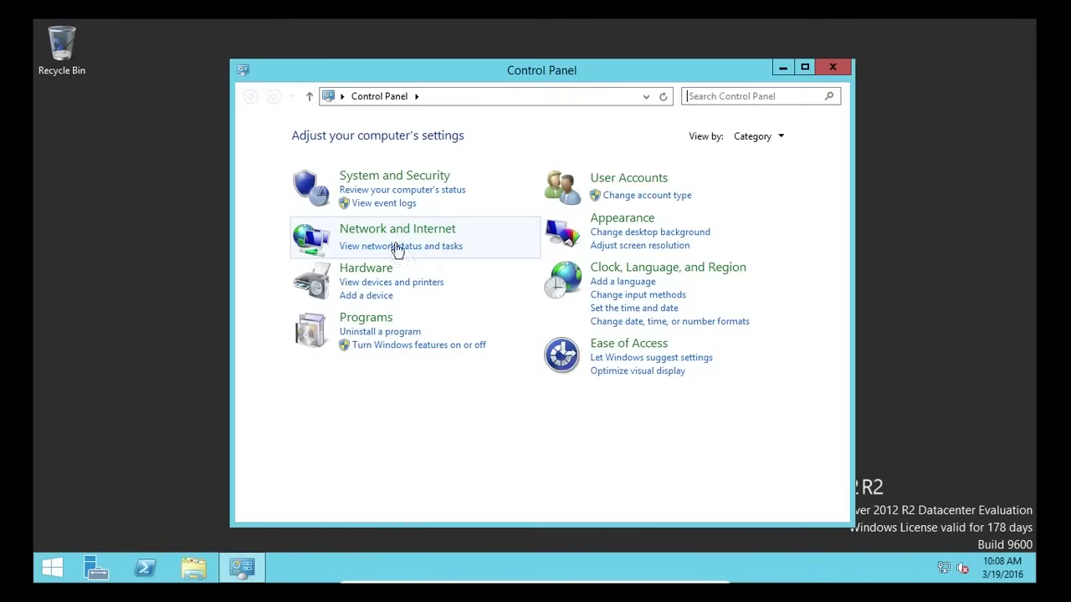
click(378, 333)
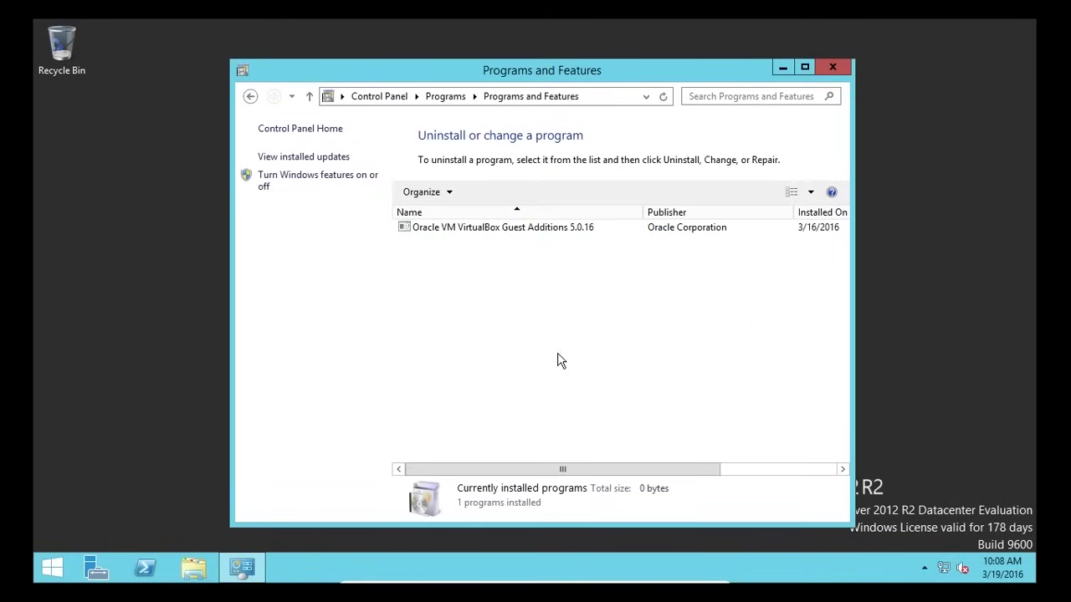
click(550, 227)
right_click(550, 228)
click(585, 240)
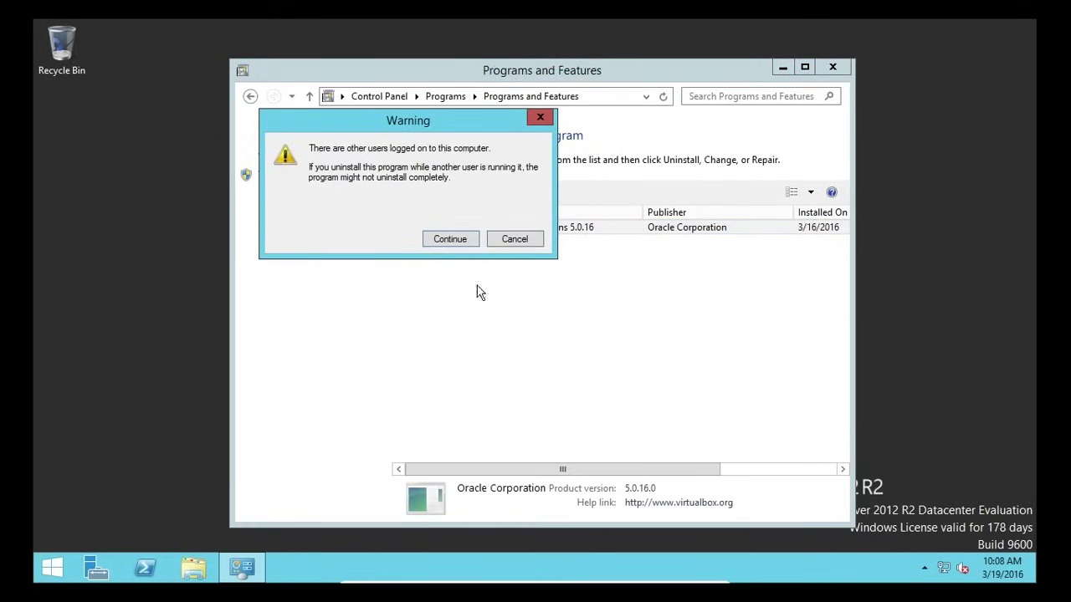
click(452, 239)
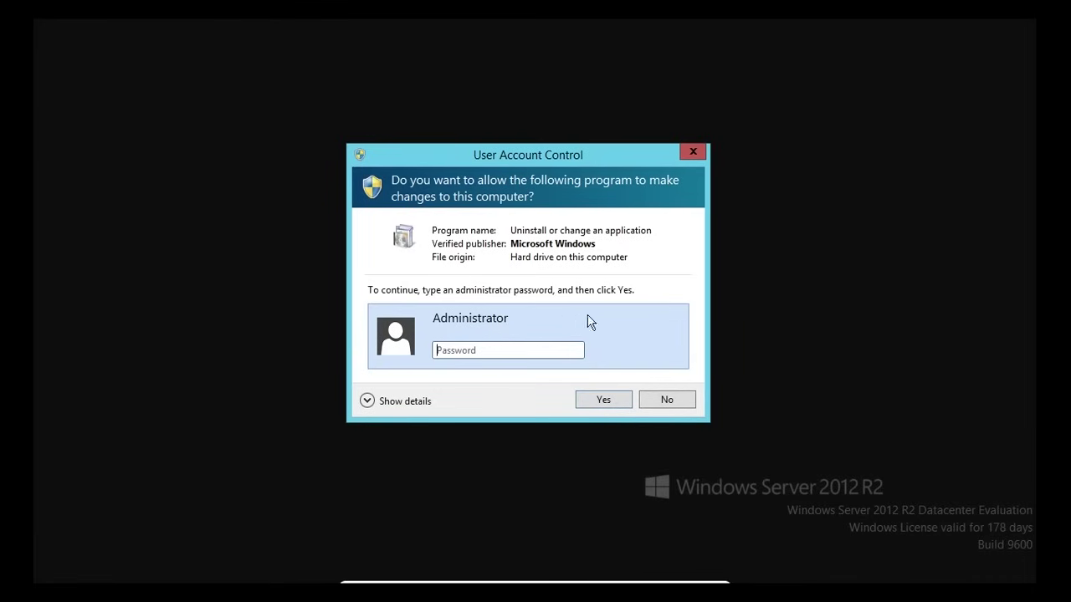
click(682, 406)
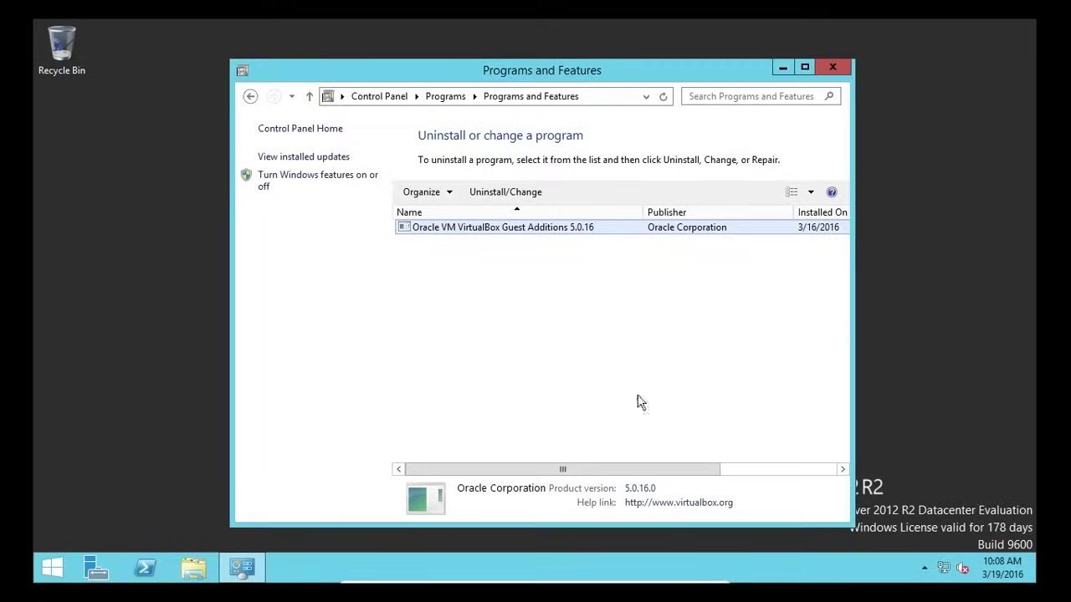
- Close the installed programs window and sign the Test user out
click(846, 70)
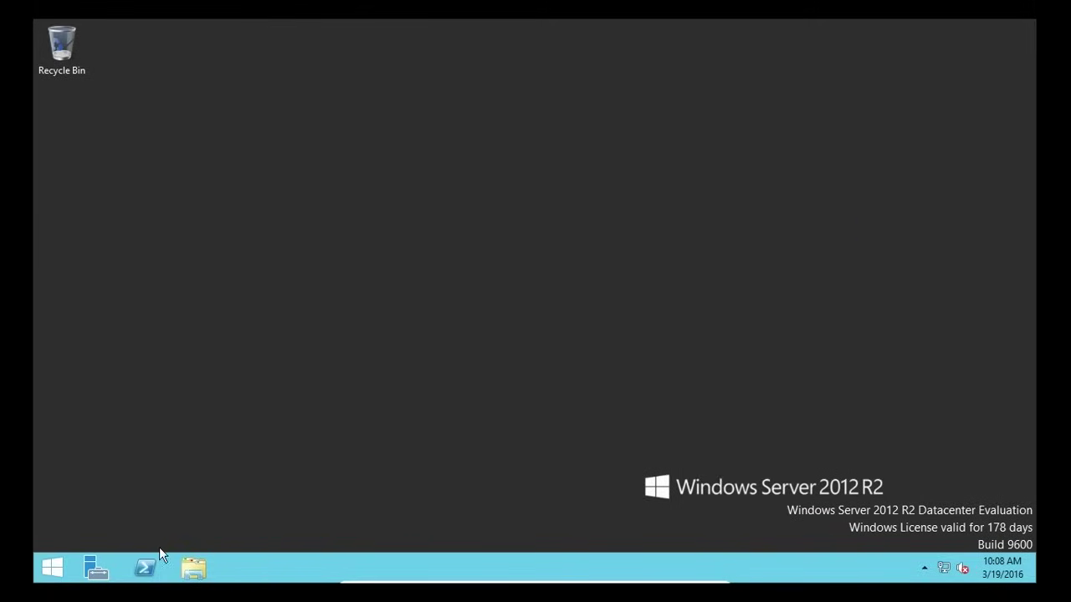
click(48, 570)
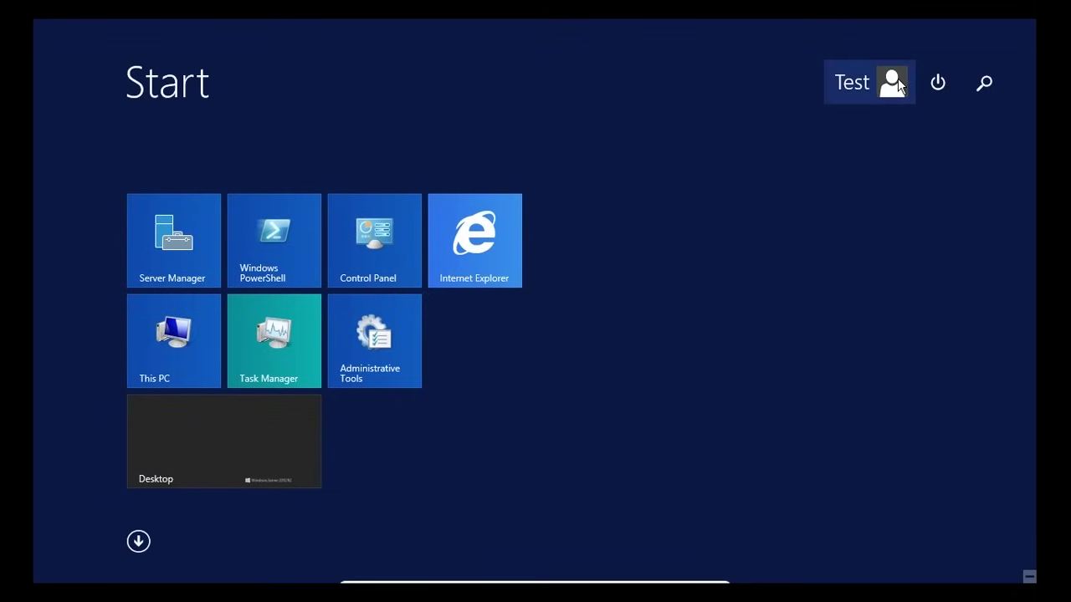
click(894, 81)
click(755, 158)
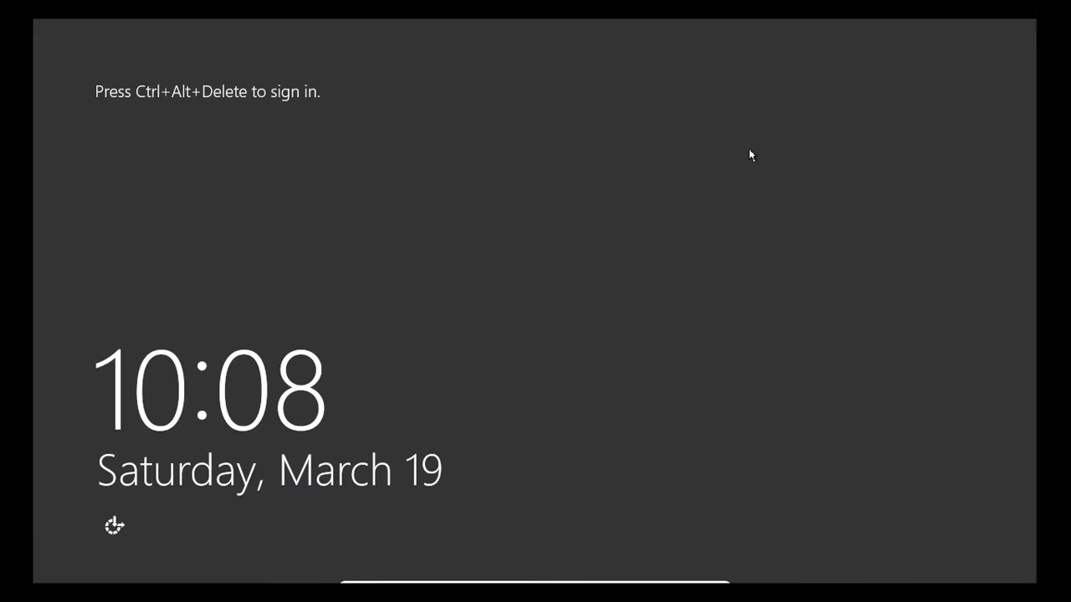
- Sign back in to Windows Server 2012 R2 as Administrator with the account password
key(ctrl+alt+Delete)
click(458, 209)
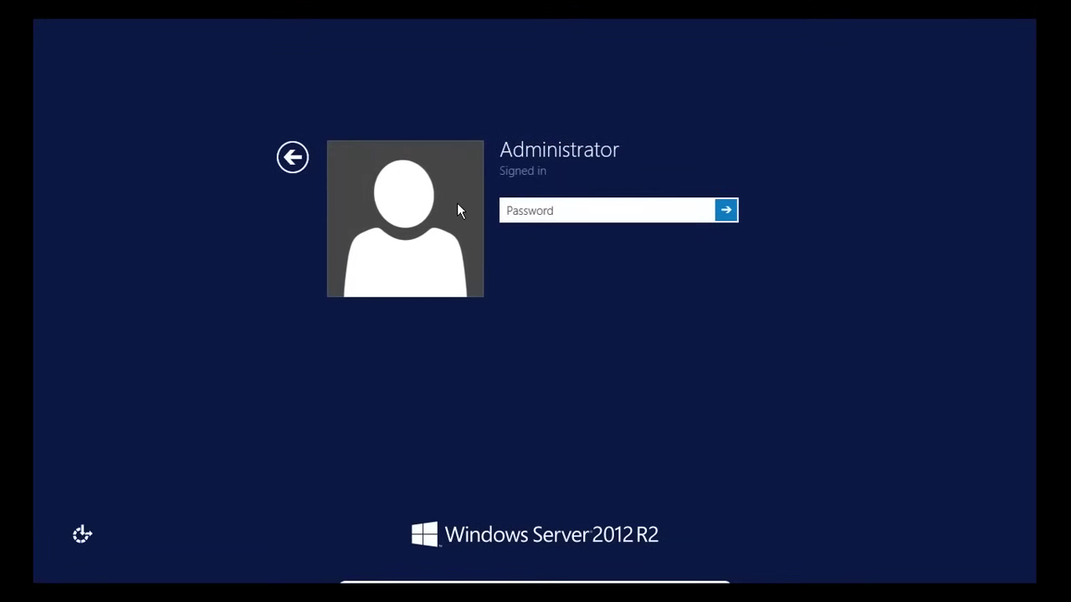
text(•••••••••)
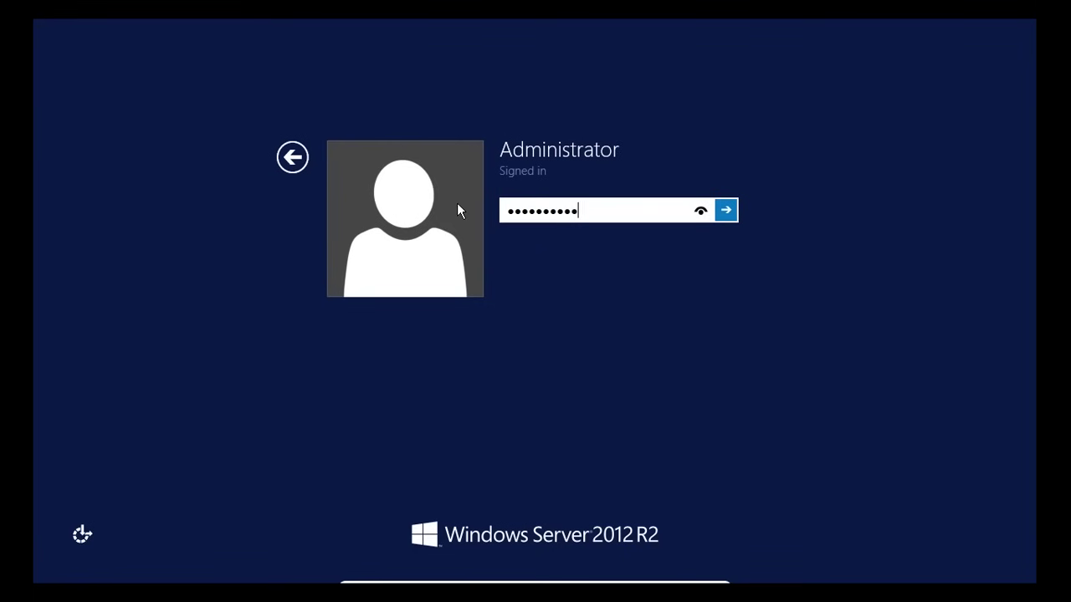
key(Return)
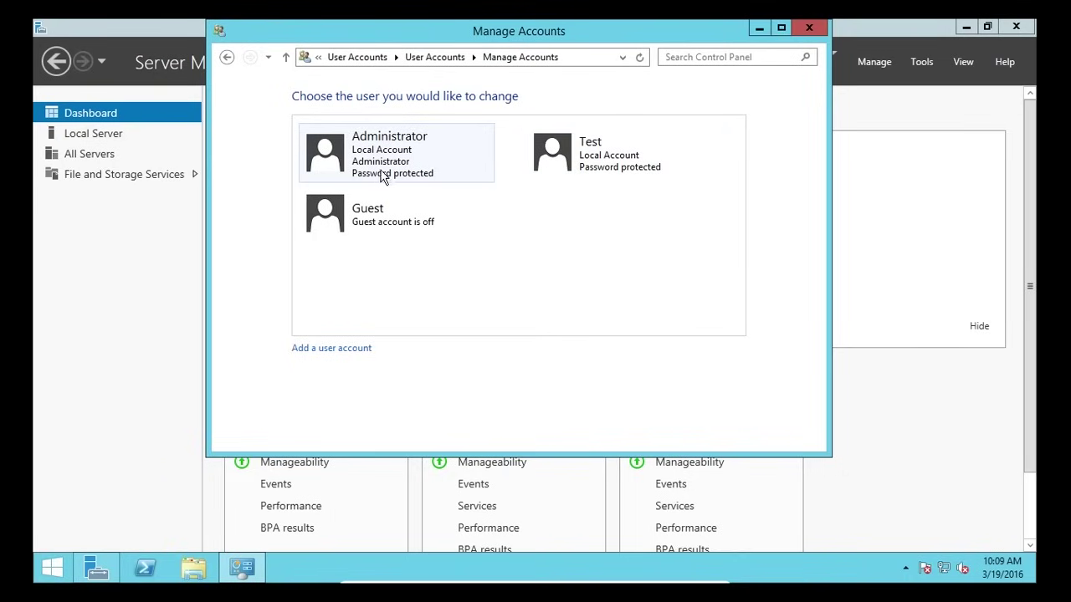
- Consider making Test an administrator, cancel to keep it standard, and return to Manage Accounts
click(585, 171)
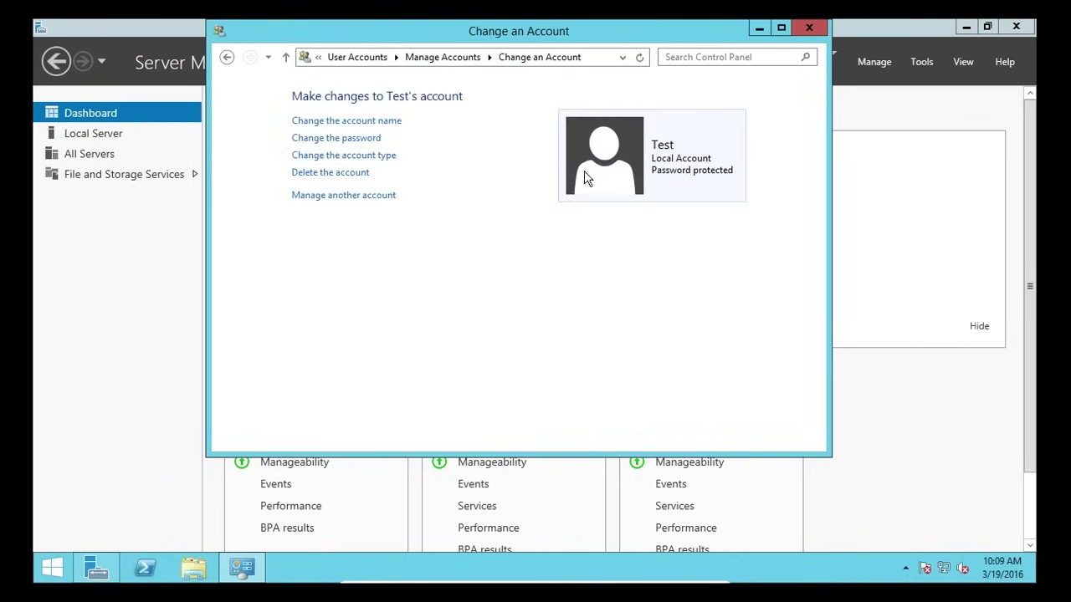
click(374, 157)
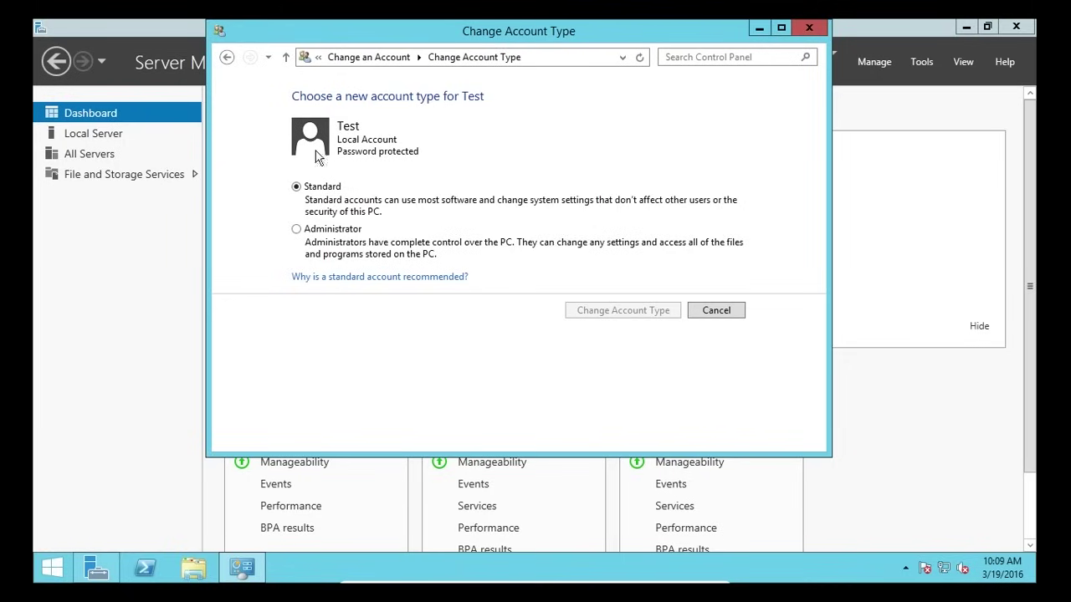
click(306, 238)
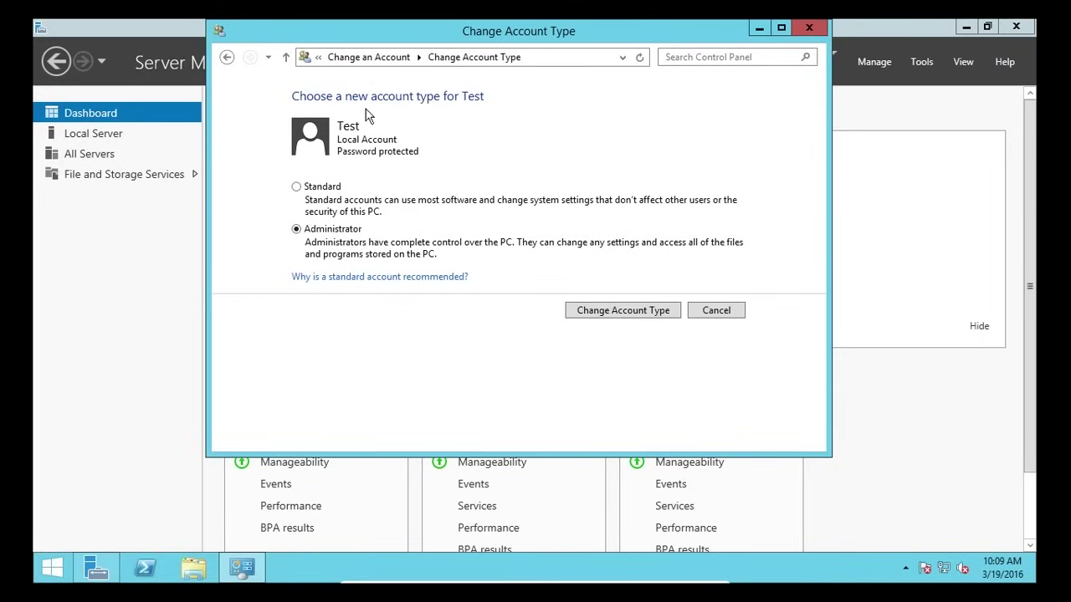
click(705, 322)
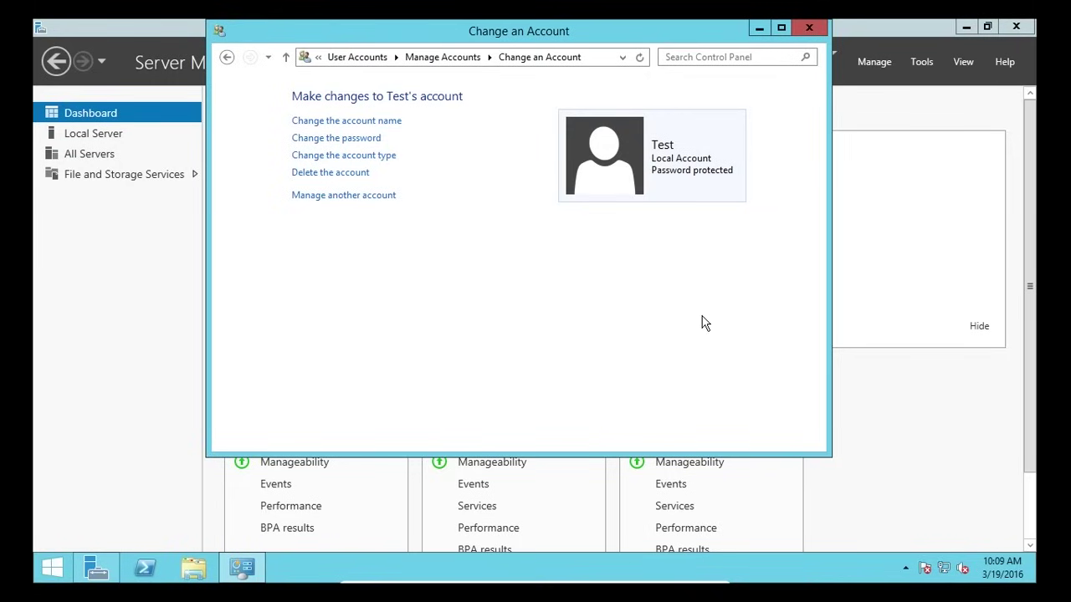
click(358, 198)
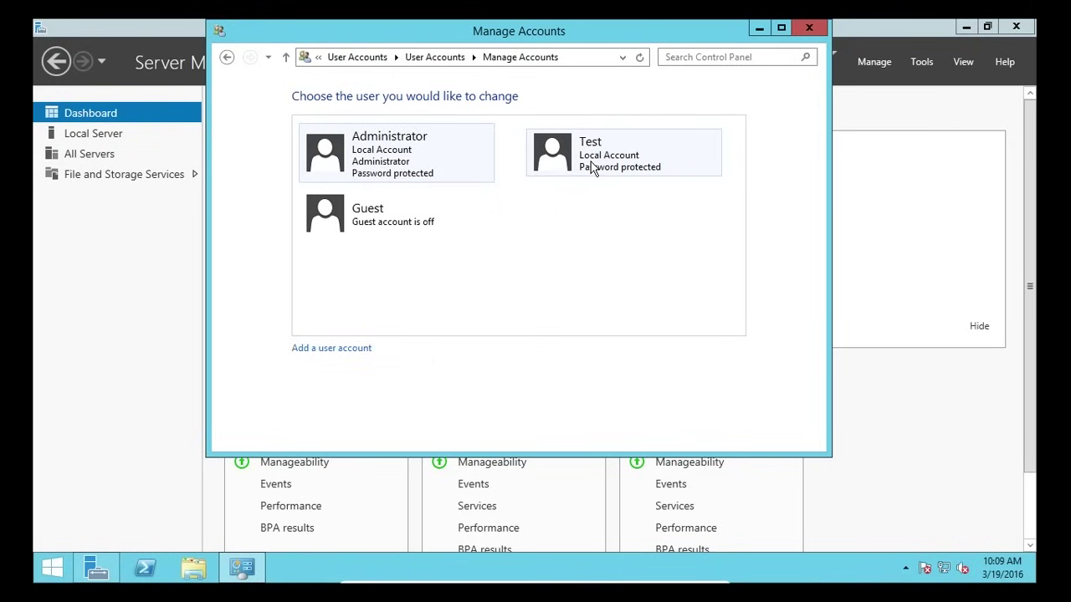
- Delete the Test account along with its files, and decline turning on the Guest account
click(590, 163)
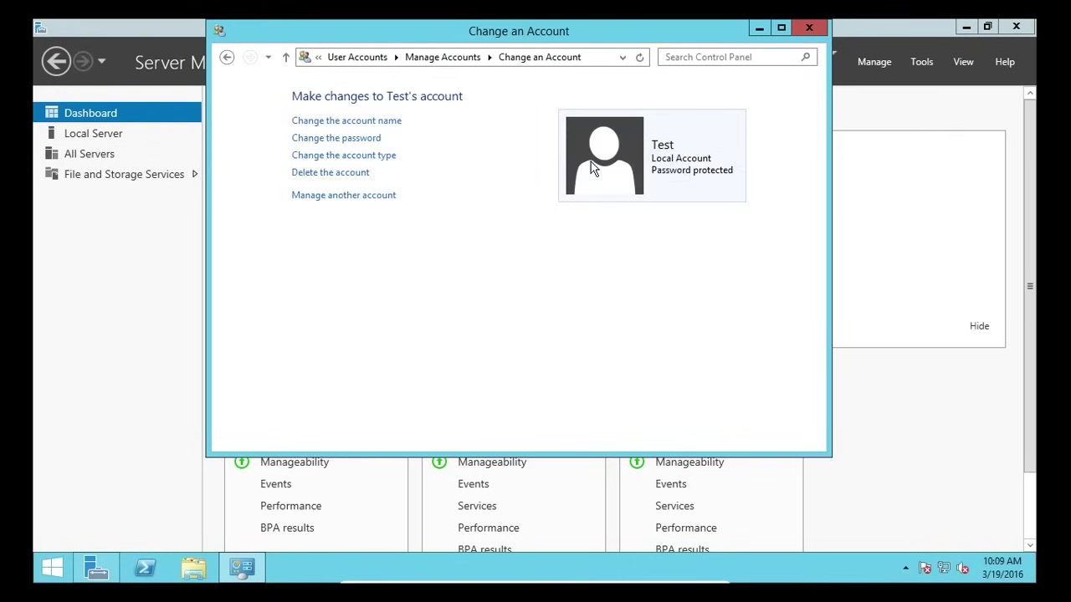
click(331, 174)
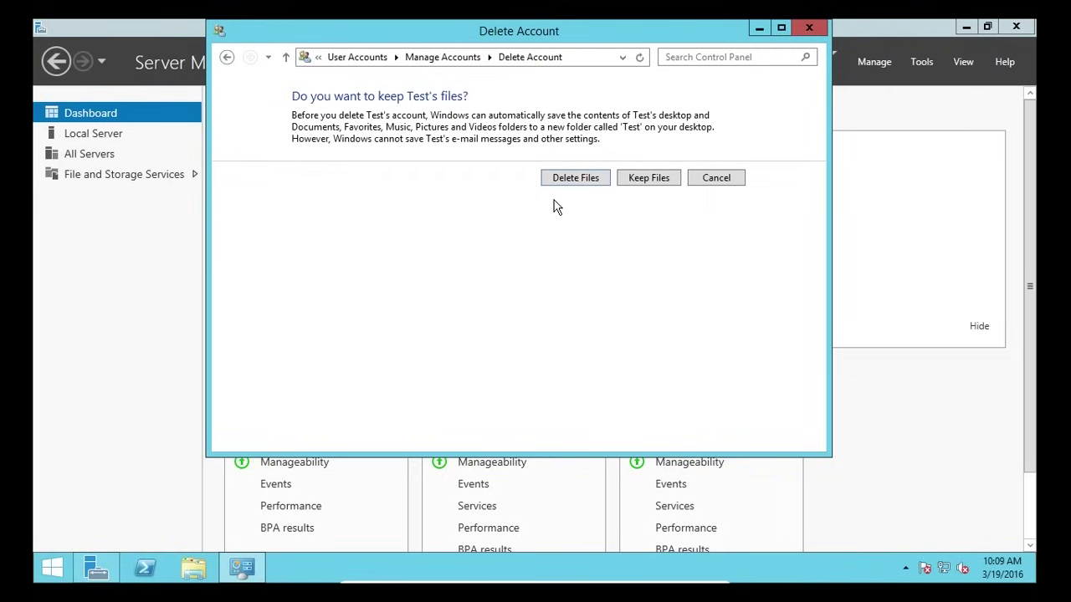
click(590, 178)
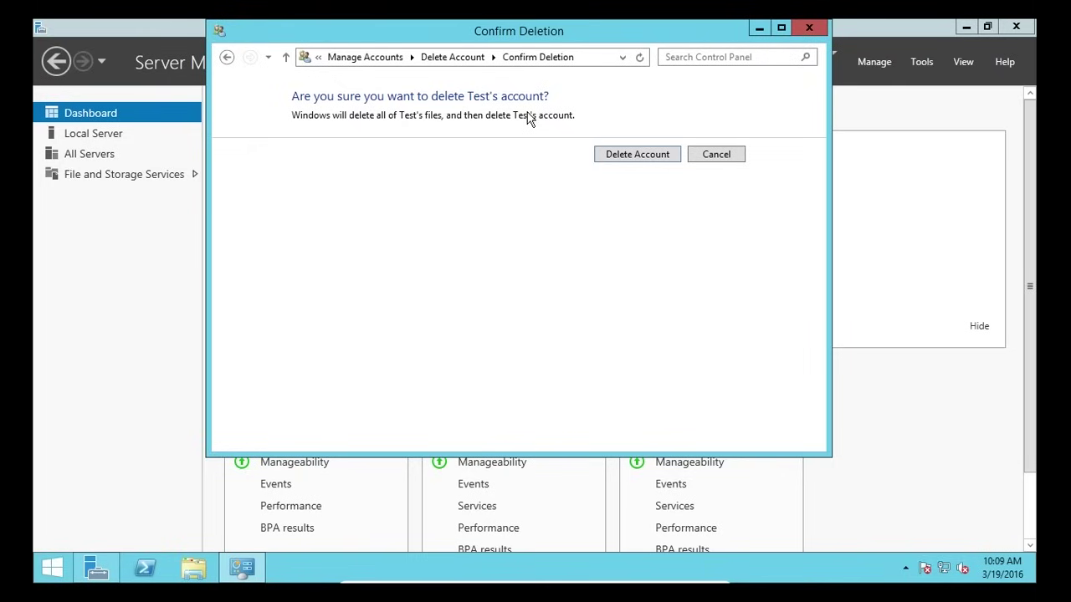
click(627, 157)
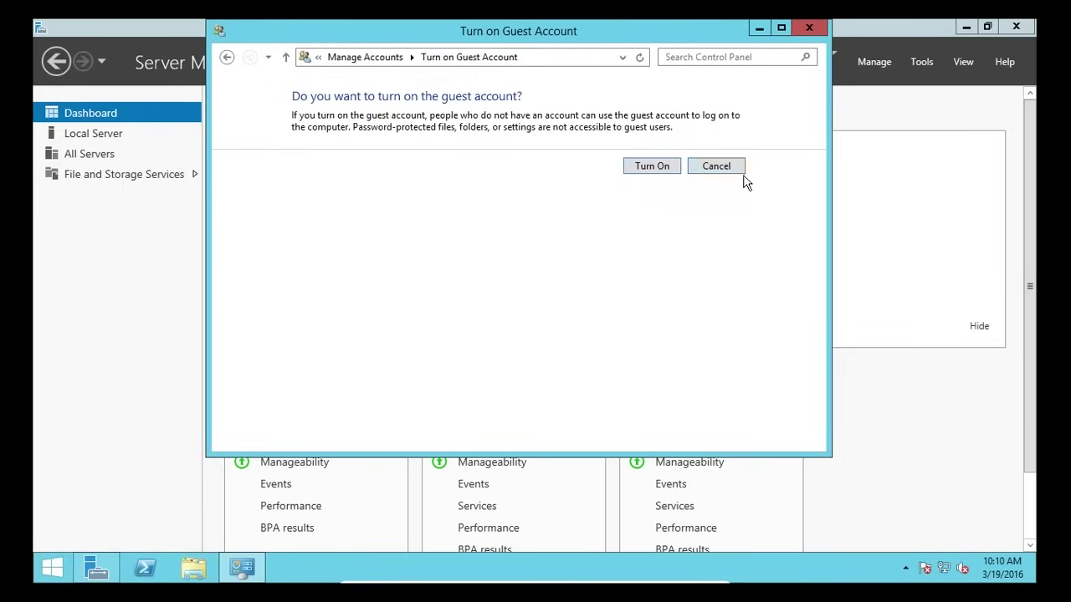
click(731, 171)
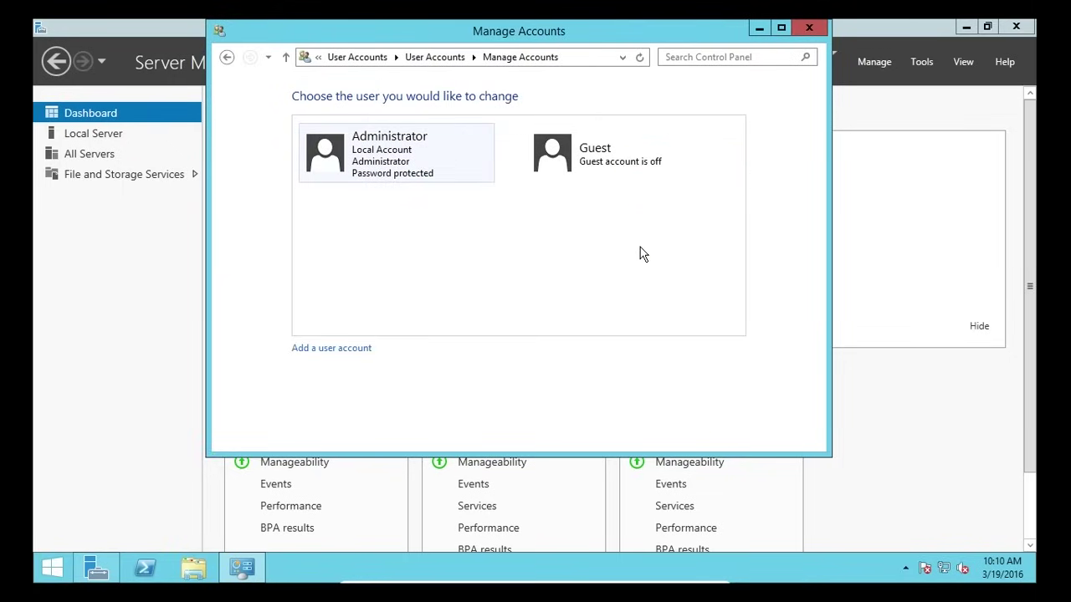
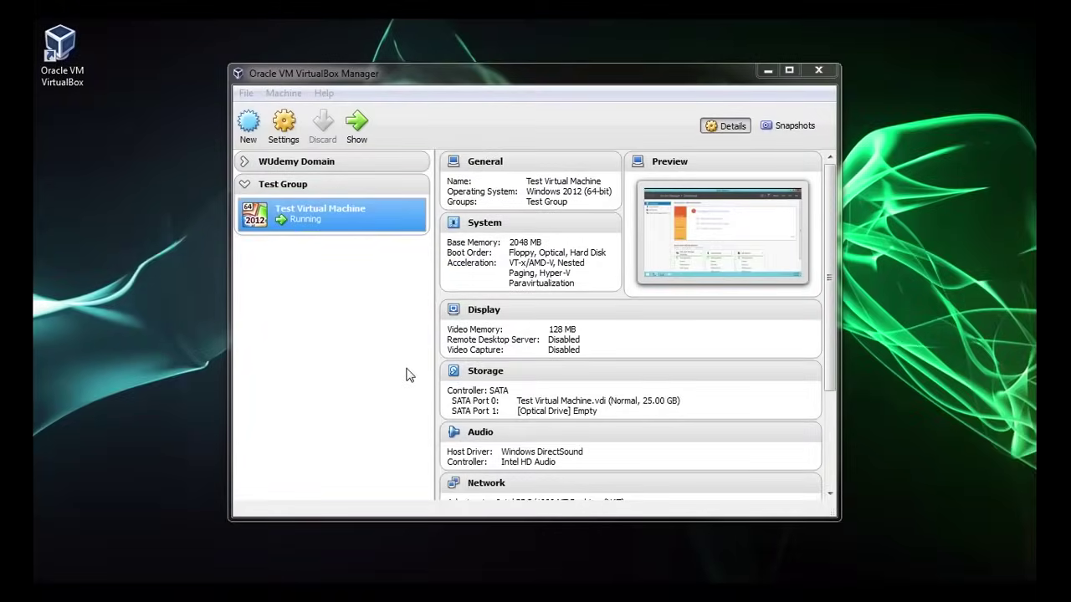
- Mount the 9600.17050 Windows Server ISO on Test Virtual Machine's empty optical drive as Live CD/DVD
right_click(328, 213)
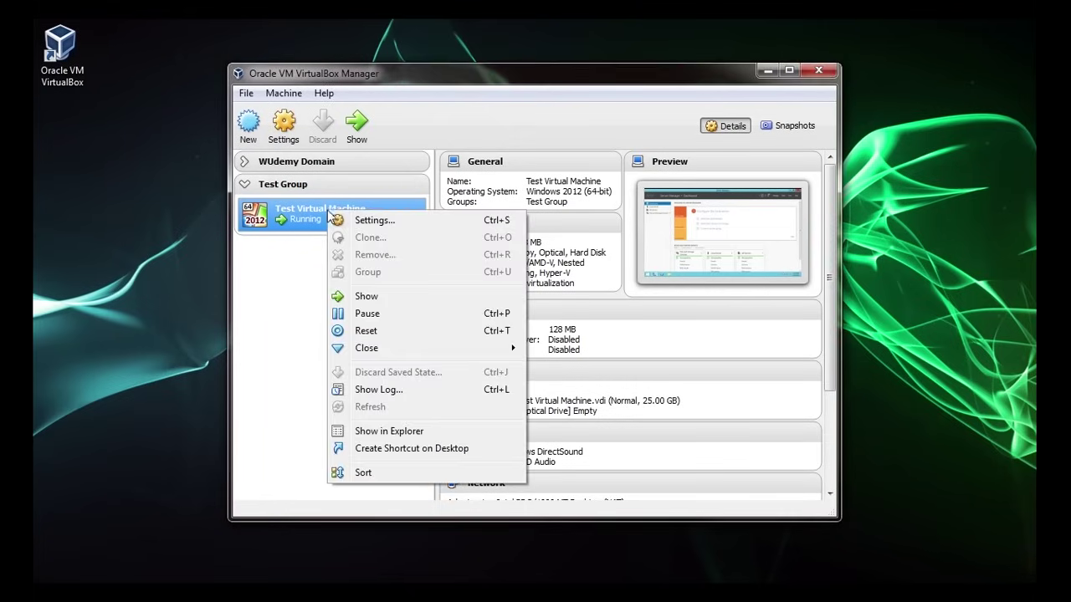
click(348, 220)
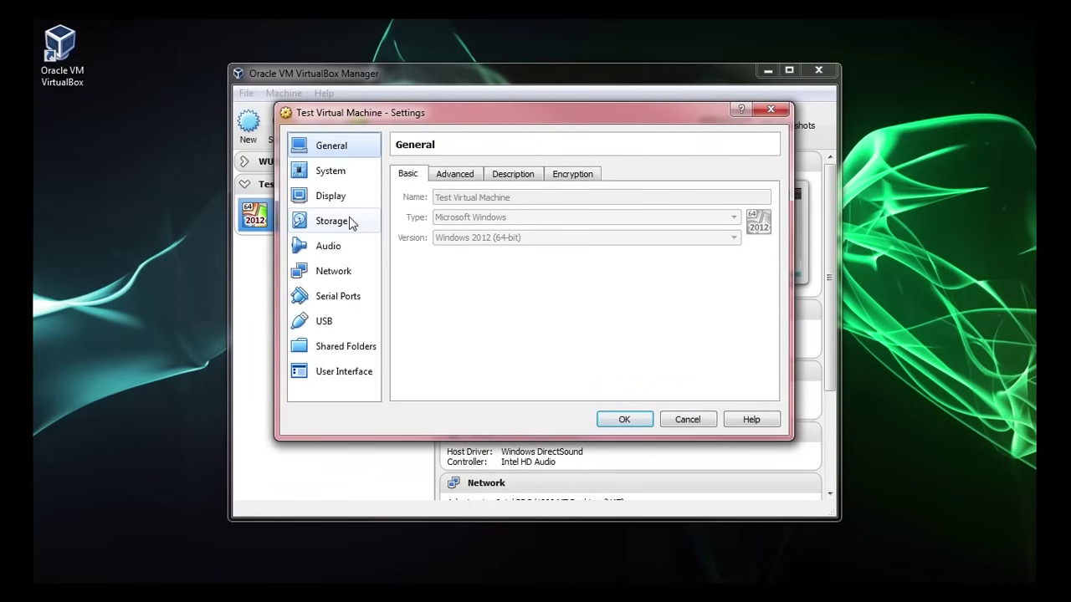
click(352, 223)
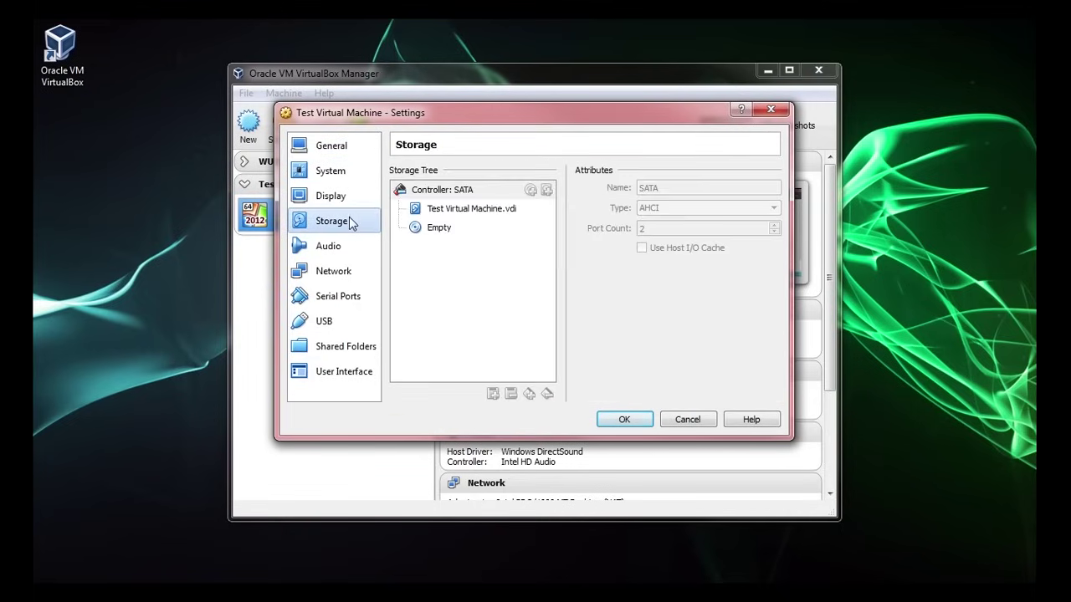
click(436, 234)
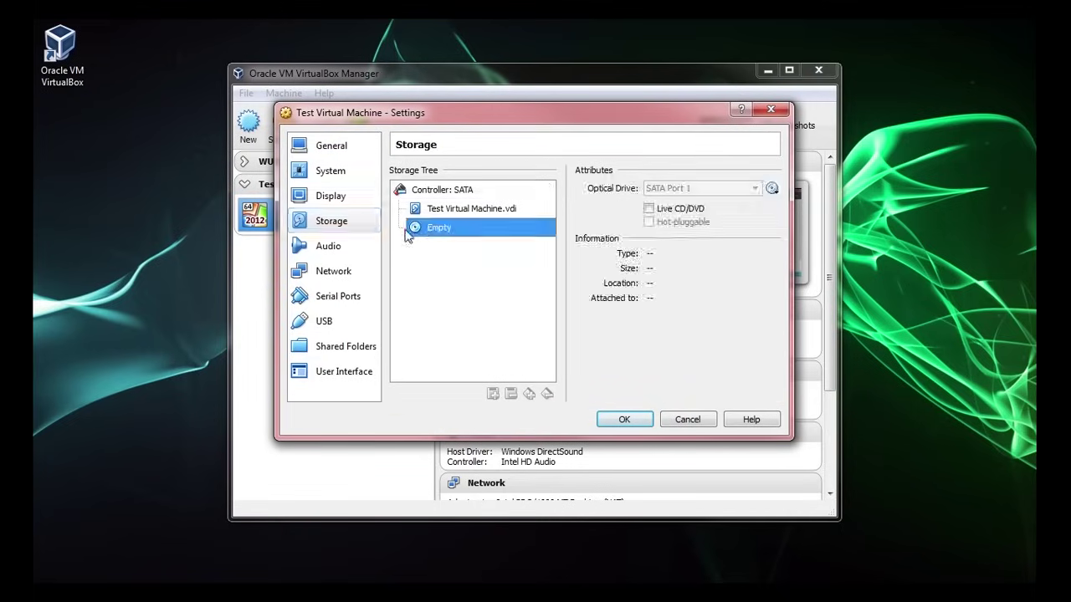
click(772, 189)
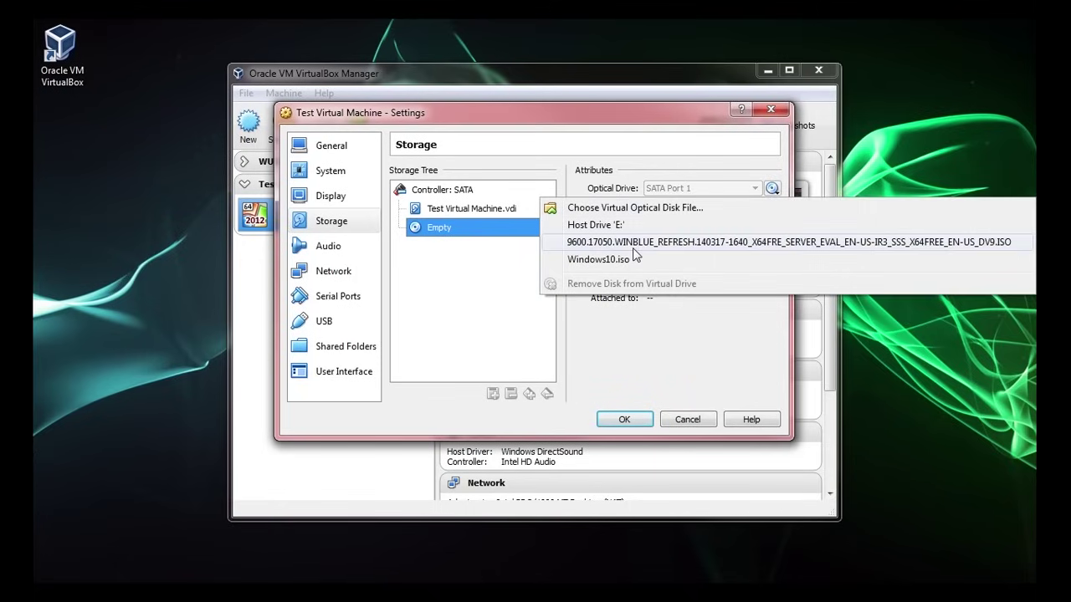
click(738, 244)
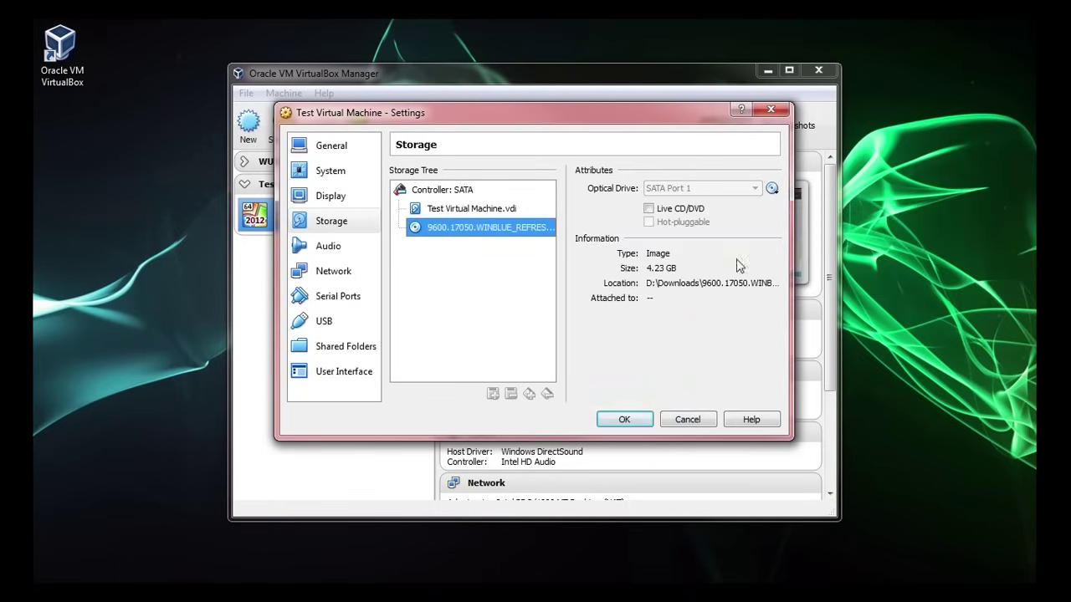
click(649, 209)
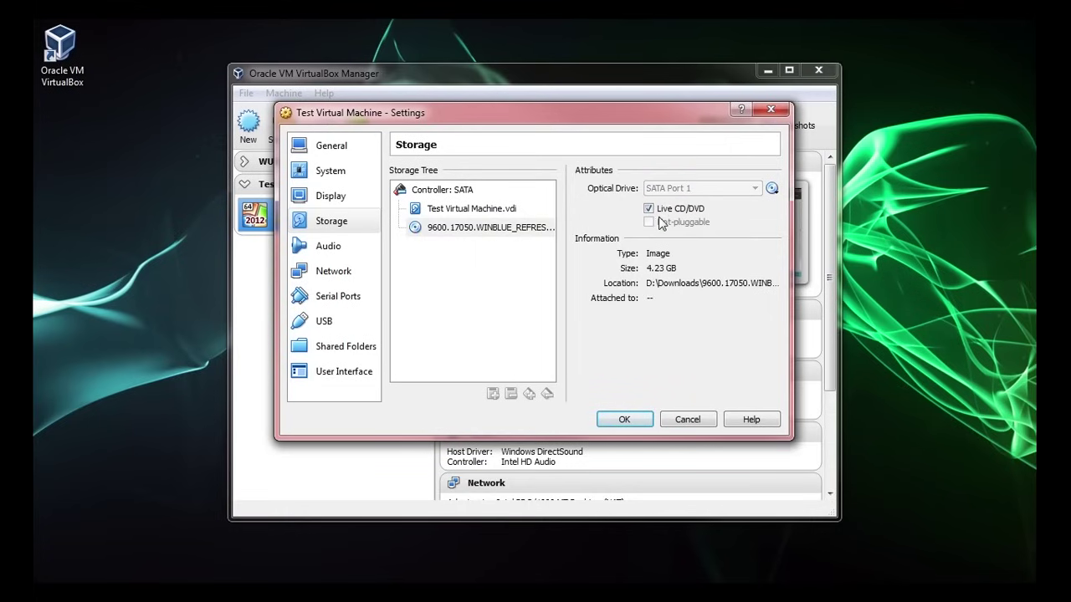
click(623, 419)
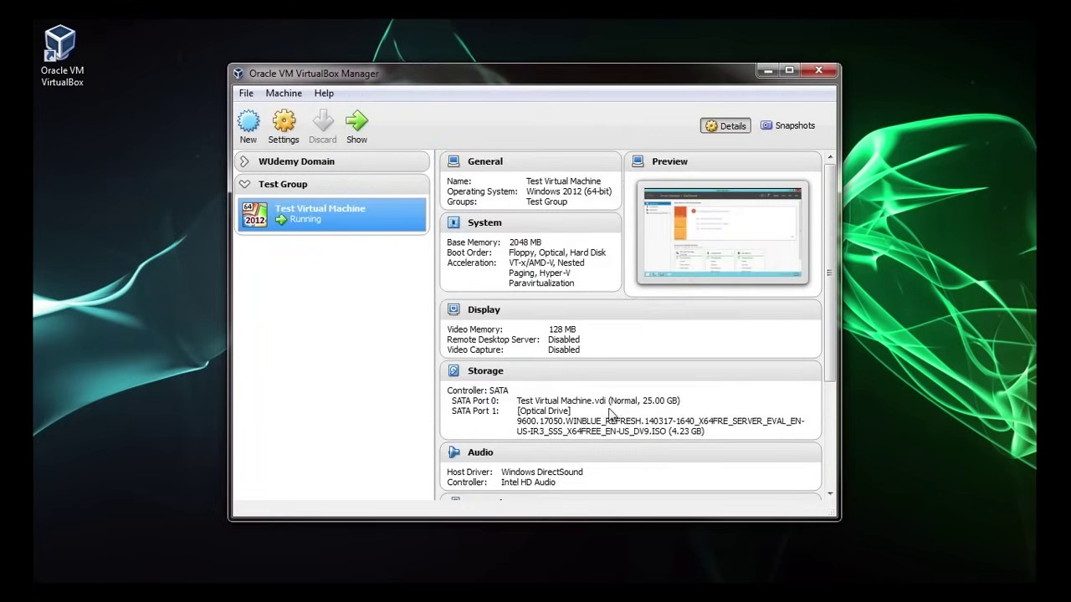
- Show the running VM full screen and check the disc under This PC, then close Explorer
right_click(346, 223)
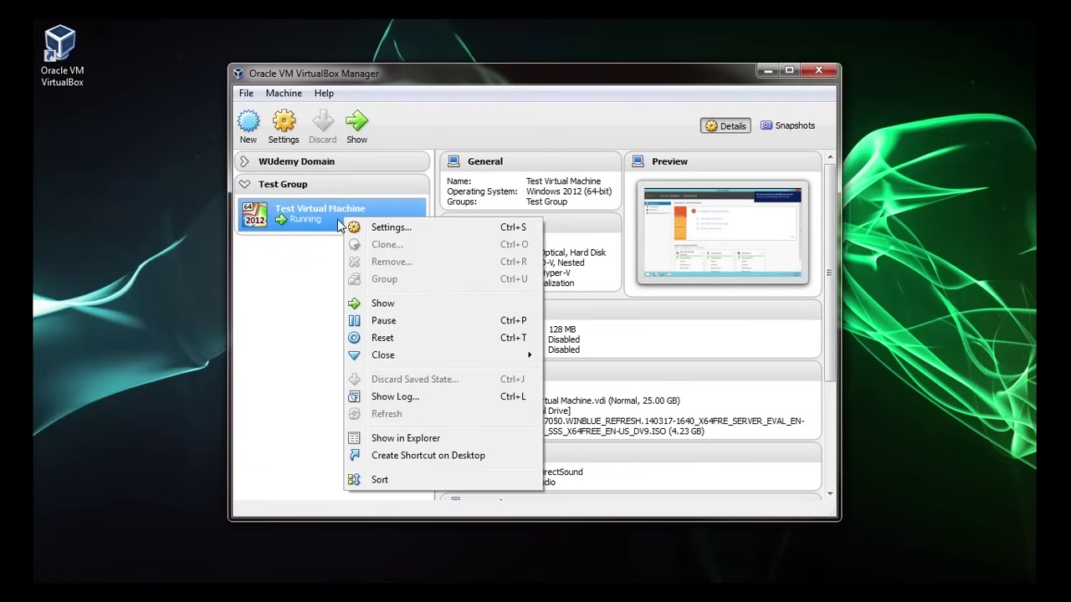
click(382, 304)
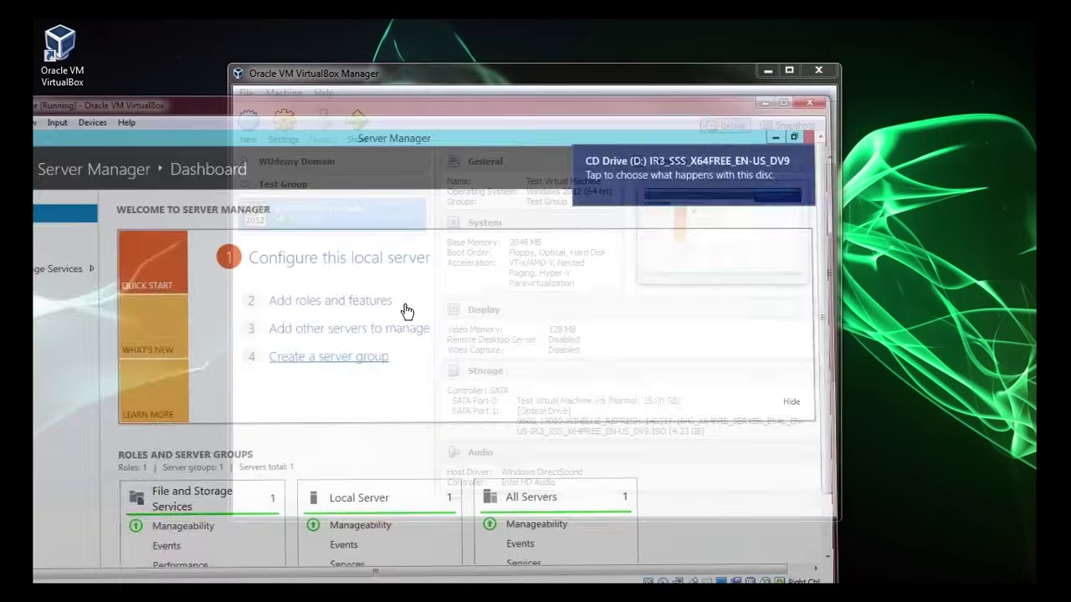
key(Control_R+f)
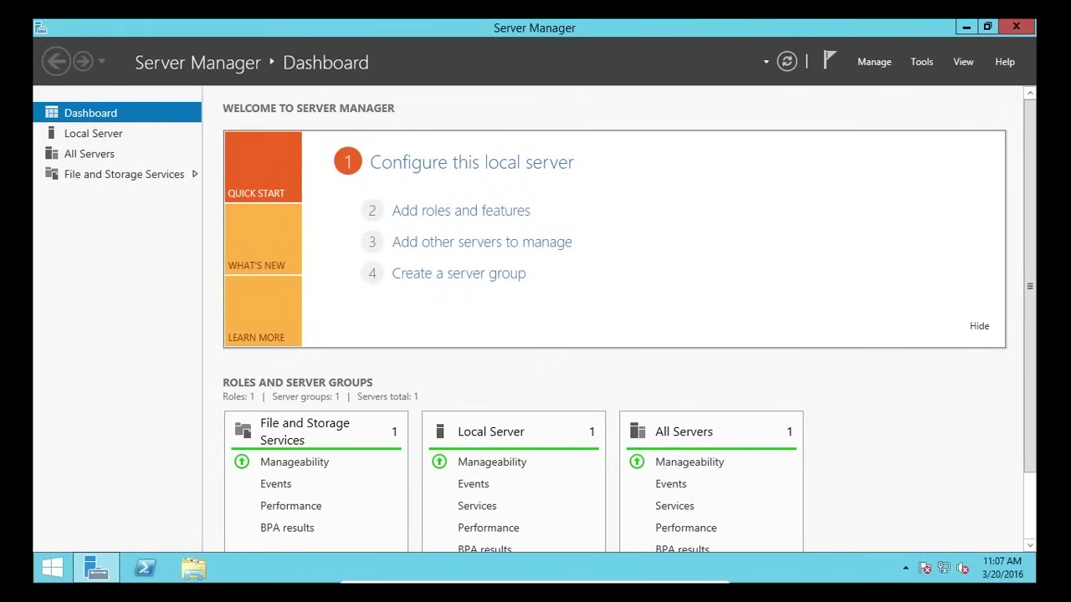
click(193, 569)
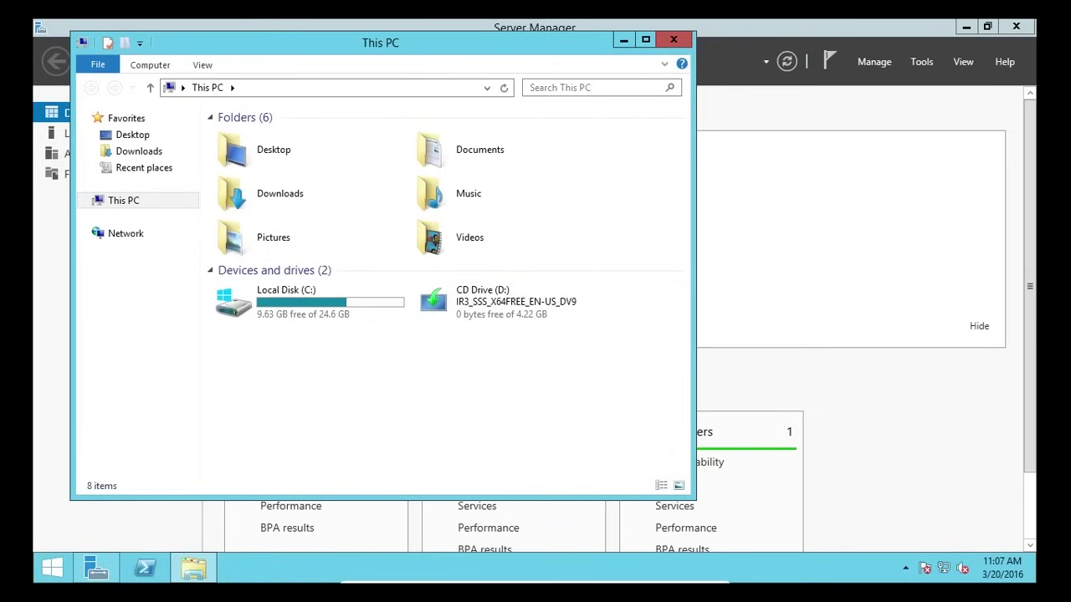
click(674, 40)
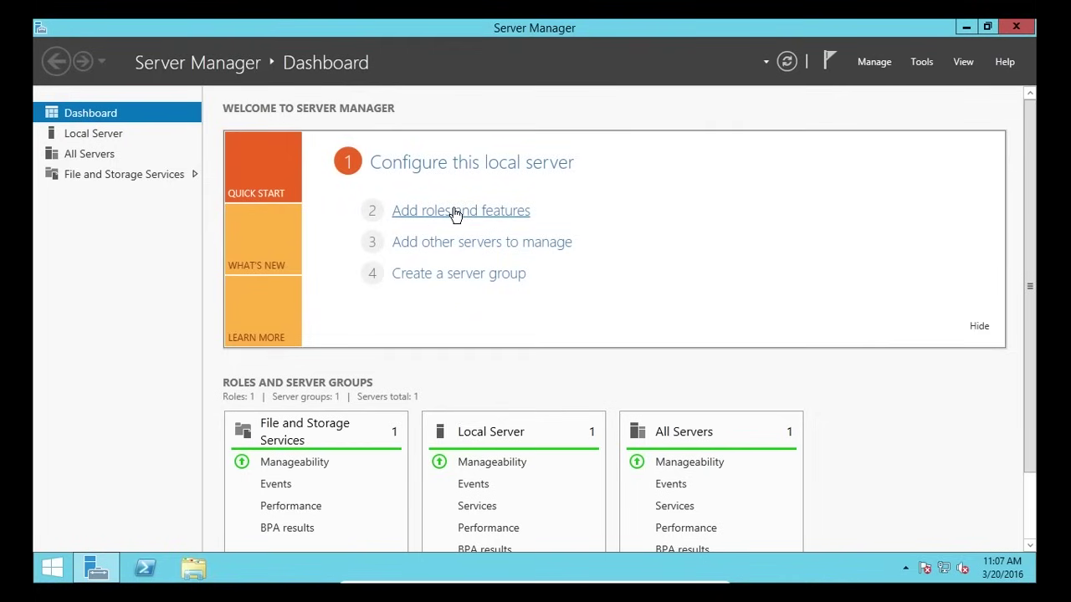
- Launch Add Roles and Features and proceed with role-based installation on TSERV2012
click(870, 63)
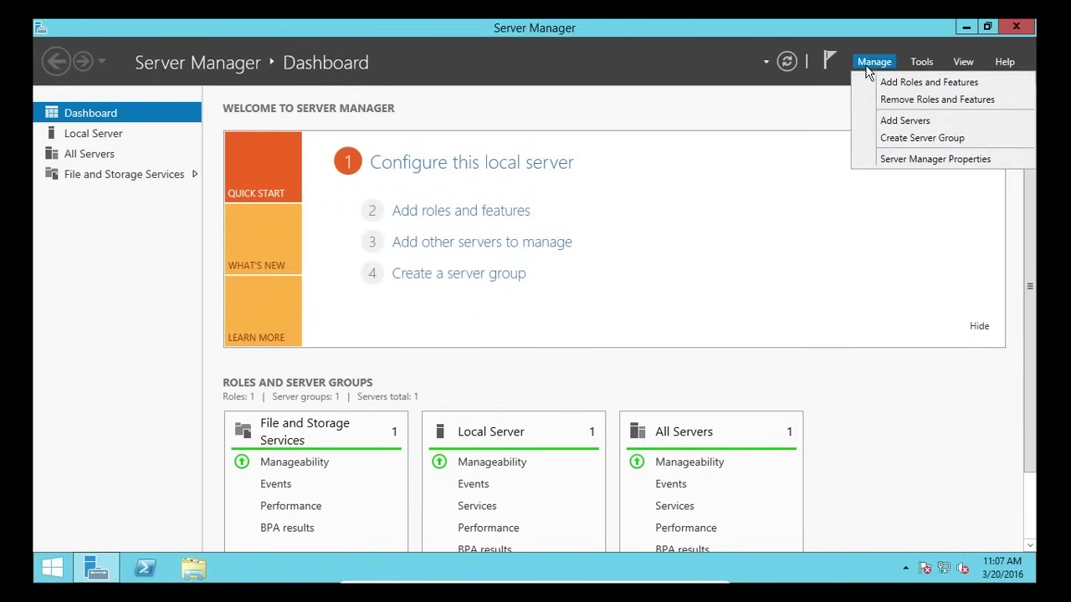
click(895, 85)
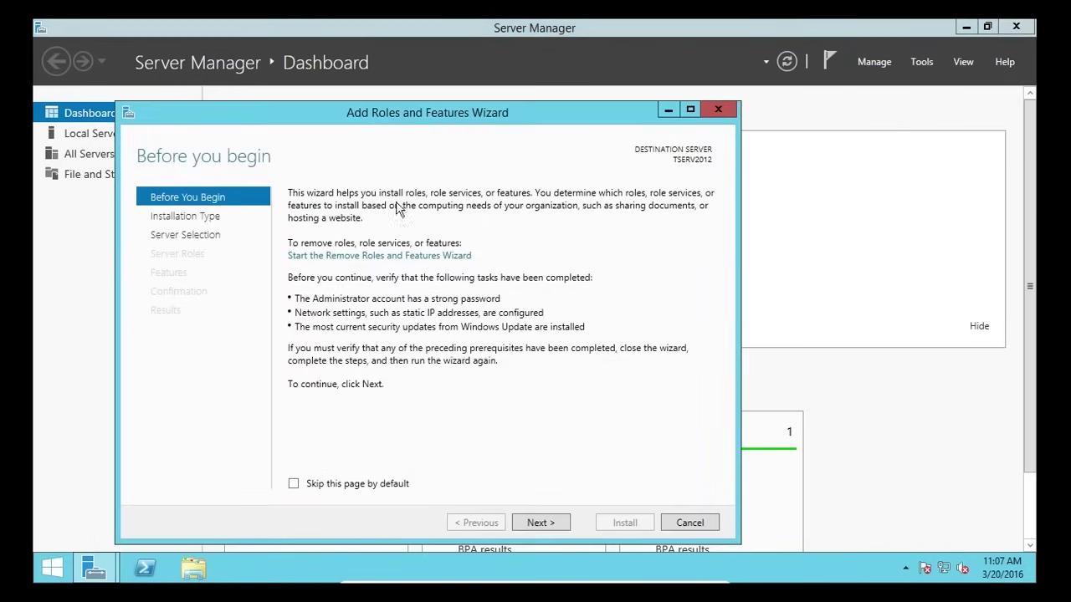
drag(357, 111, 393, 93)
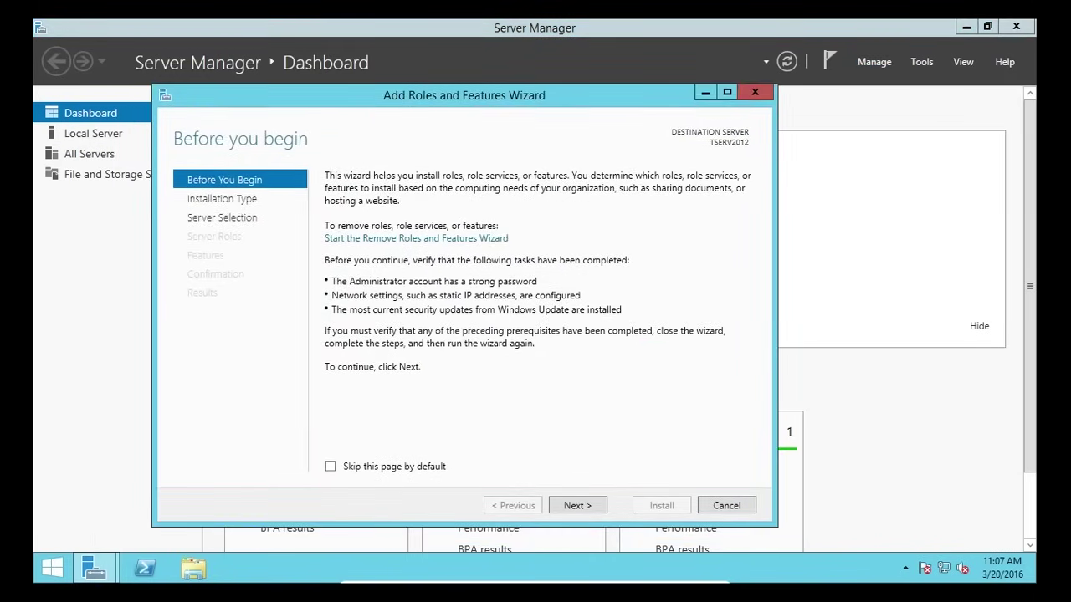
click(587, 502)
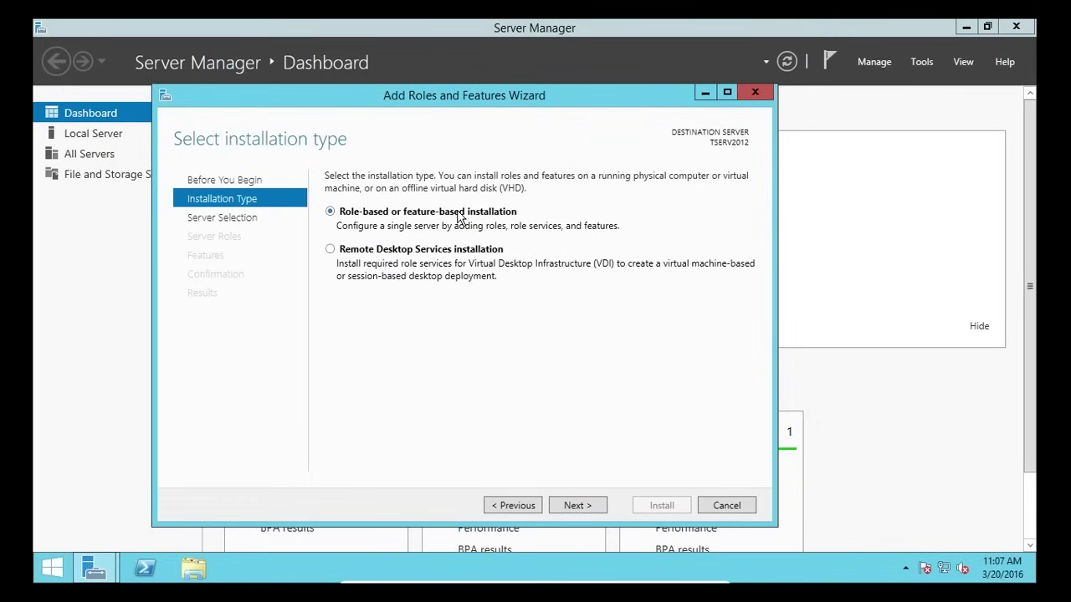
click(583, 512)
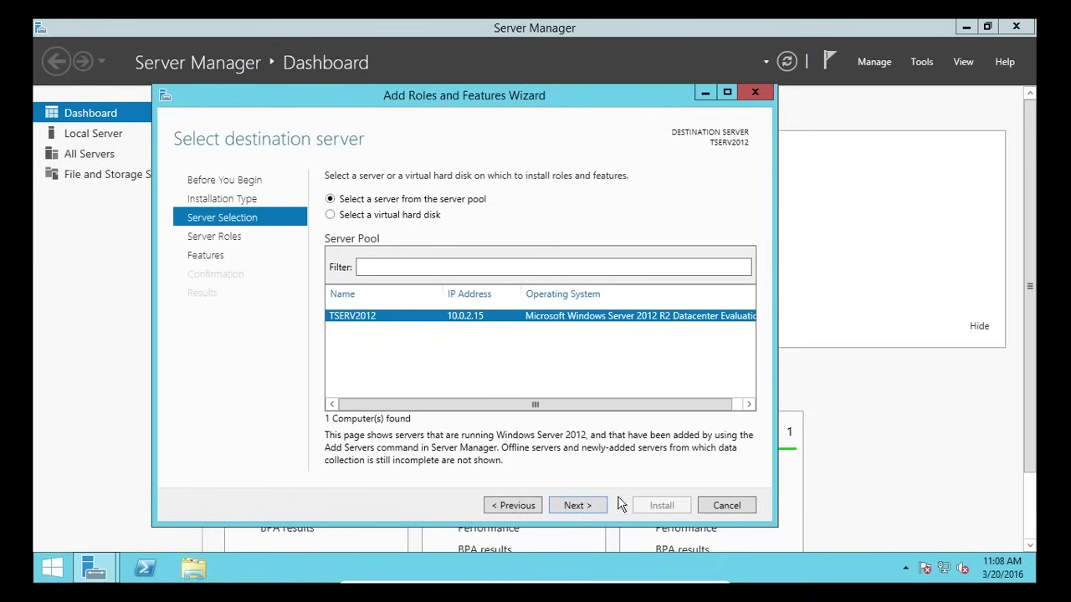
click(569, 504)
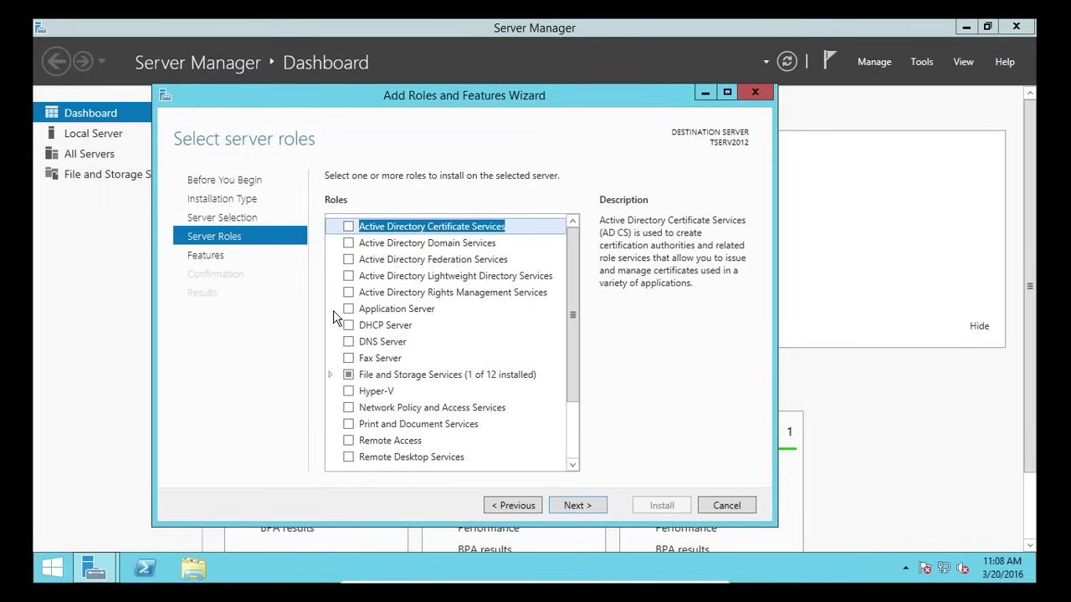
- Tick Windows Server Essentials Experience, accept its required features including Web Server (IIS), and continue
click(465, 245)
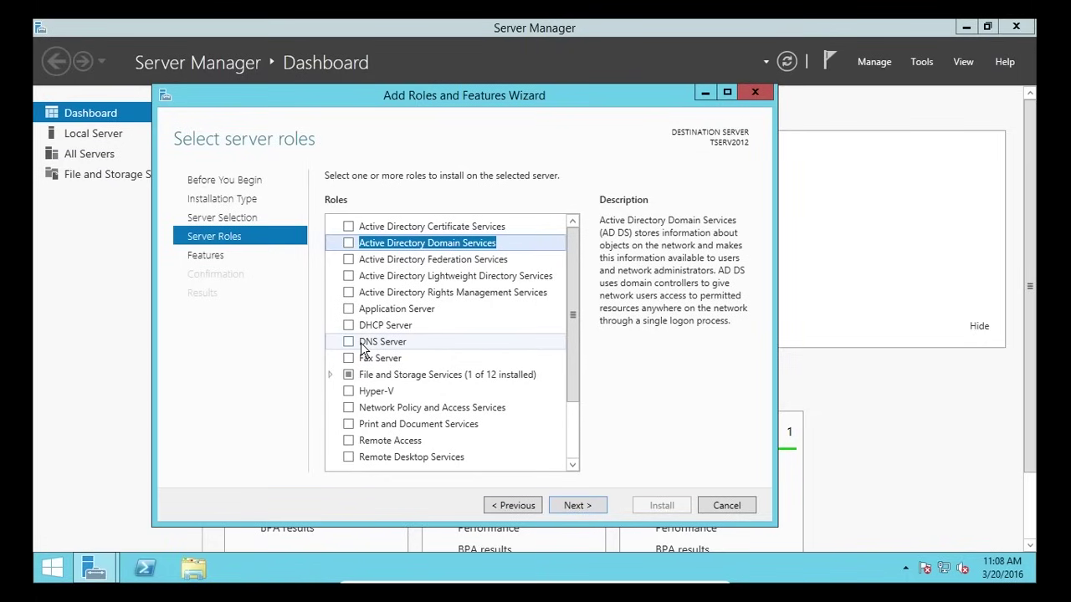
drag(573, 332, 566, 406)
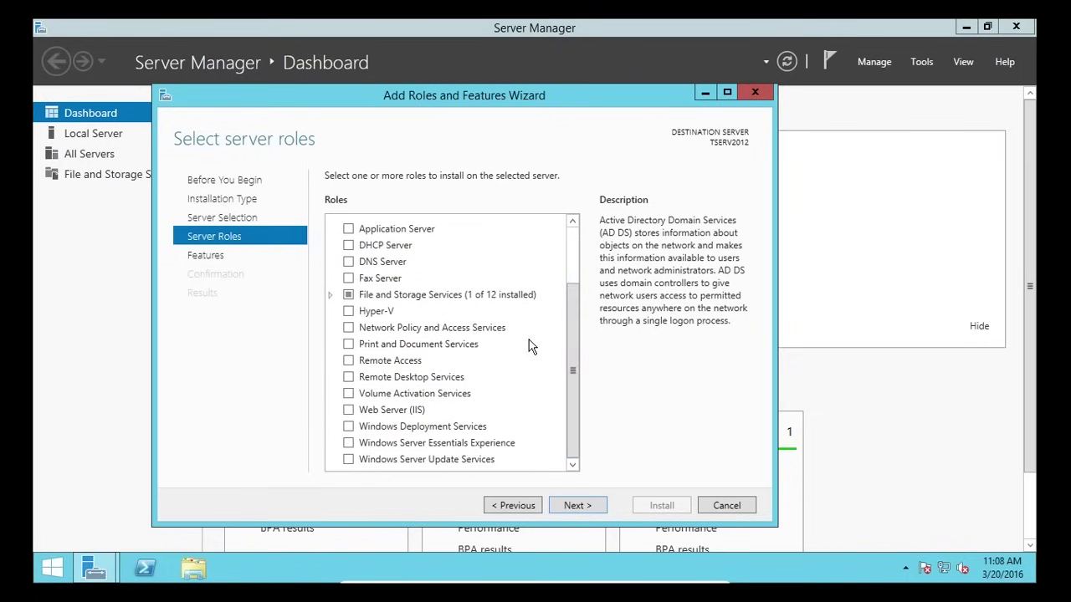
click(429, 448)
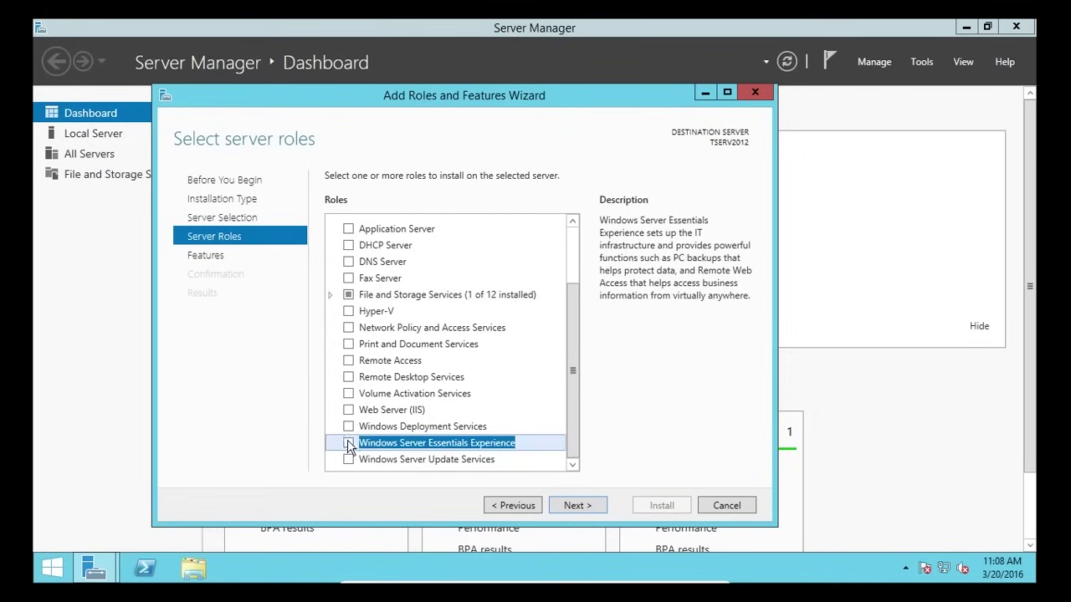
click(348, 443)
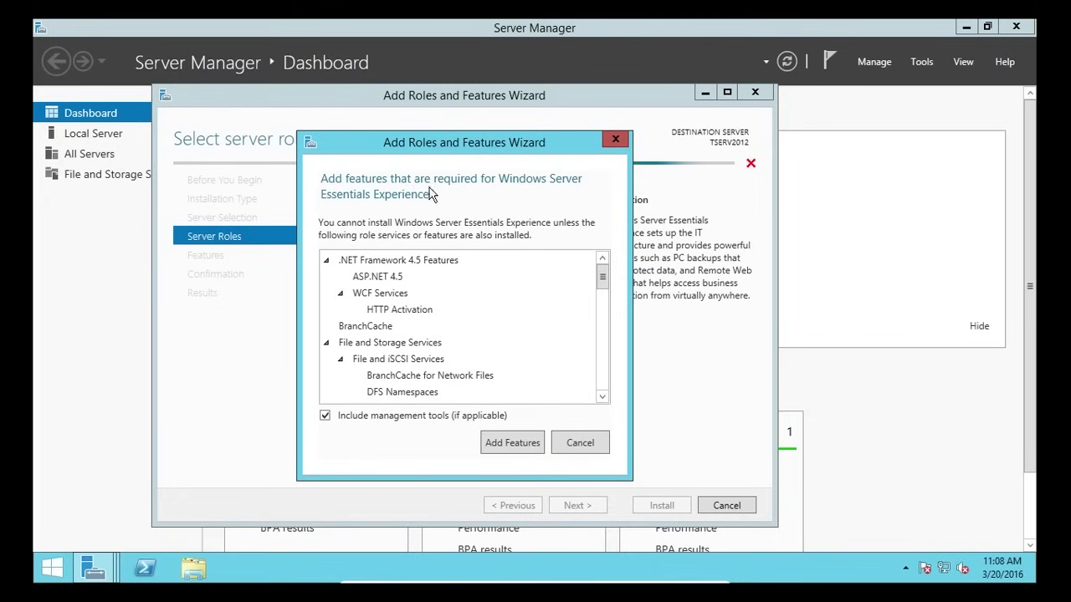
drag(603, 286, 602, 348)
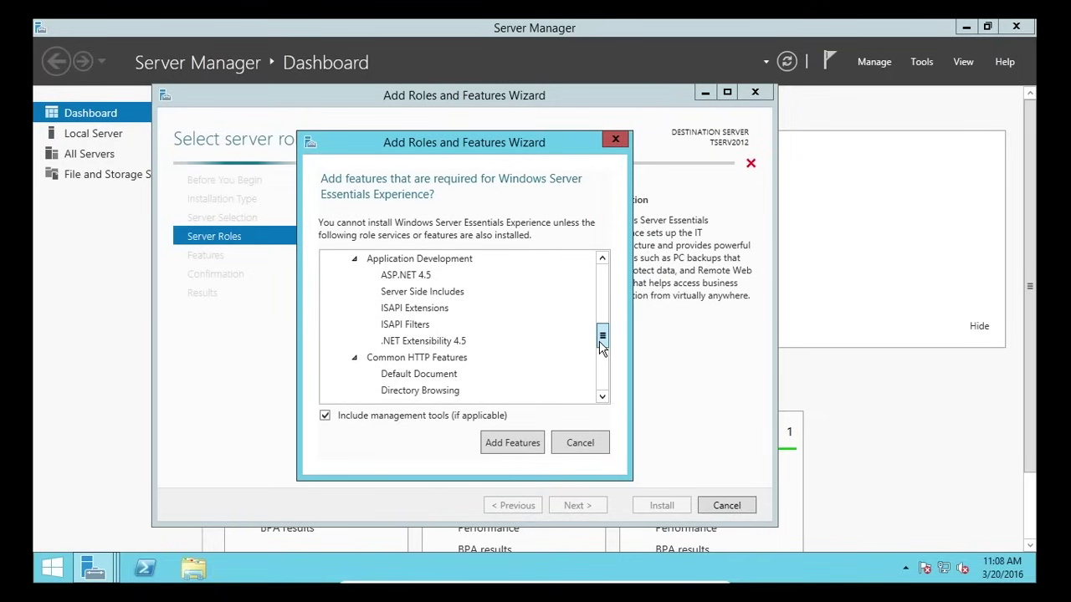
drag(601, 347, 588, 373)
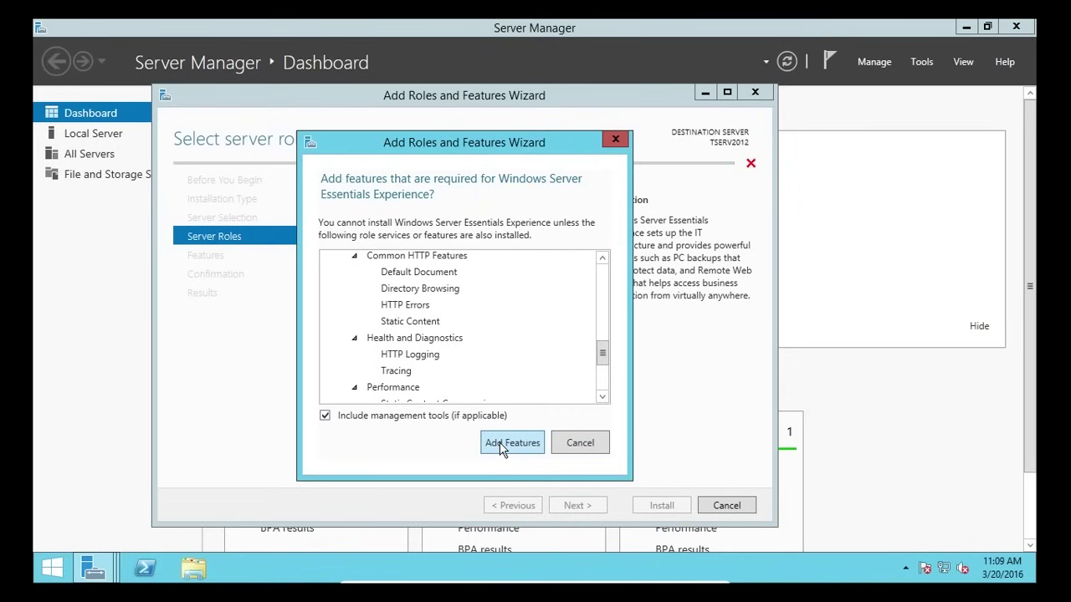
click(511, 443)
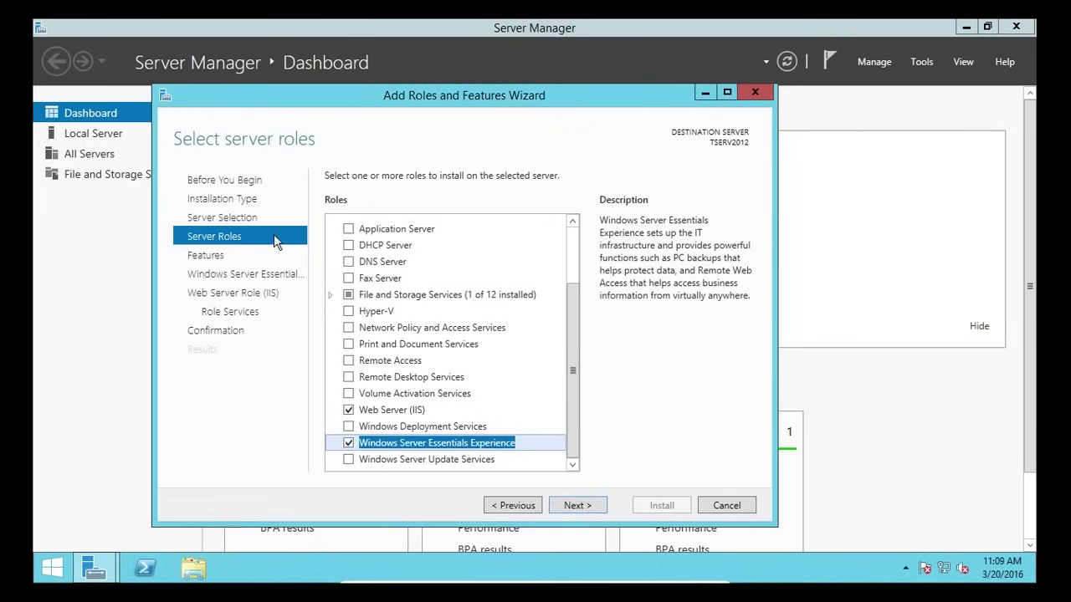
click(584, 510)
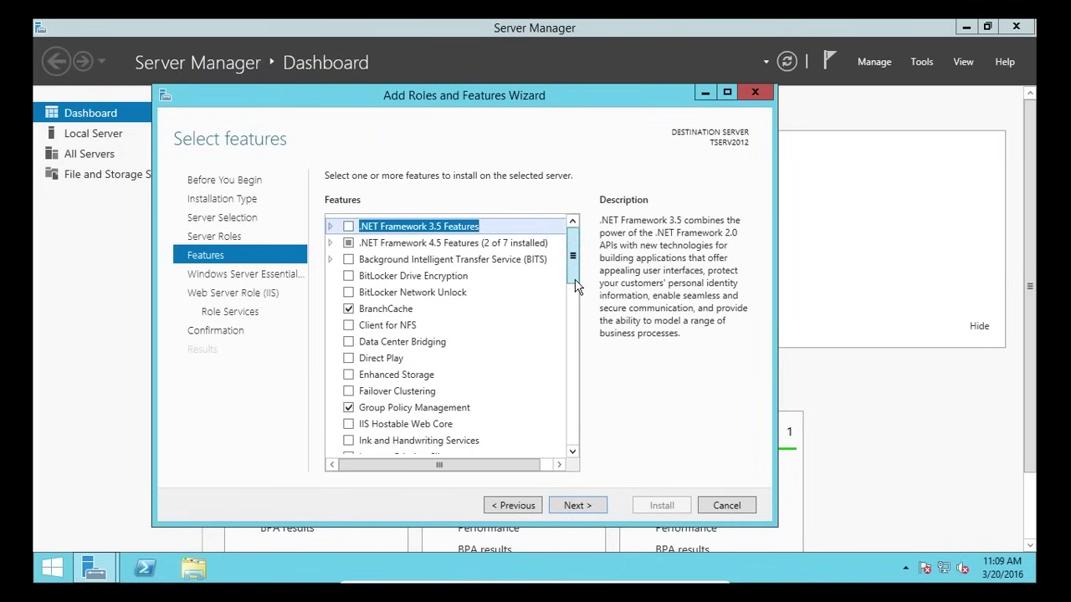
- Step past the Essentials Experience and Web Server (IIS) pages, keeping default IIS role services
drag(574, 280, 581, 326)
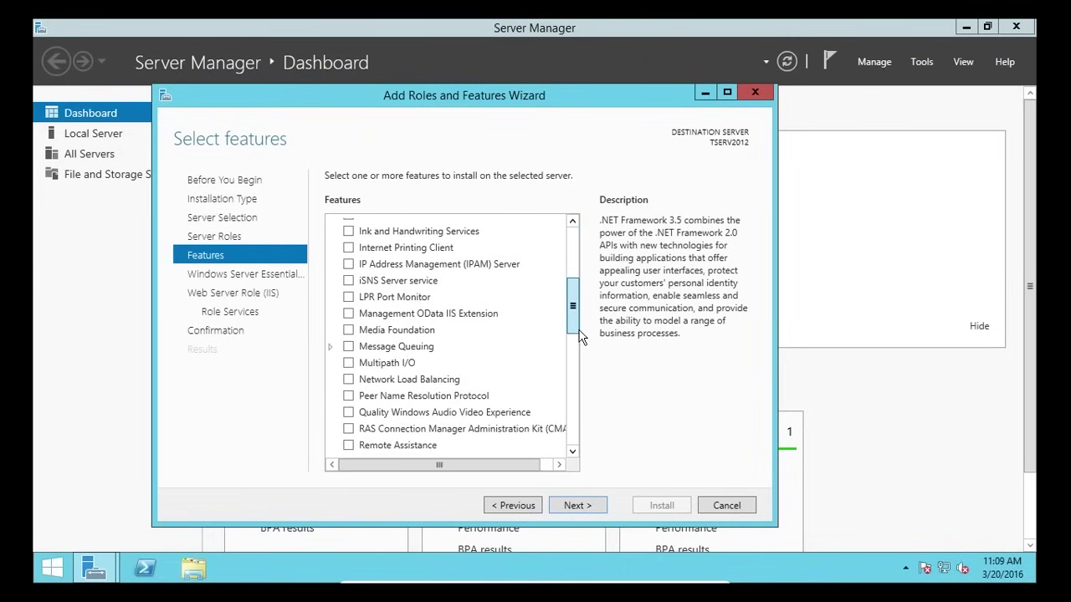
click(584, 509)
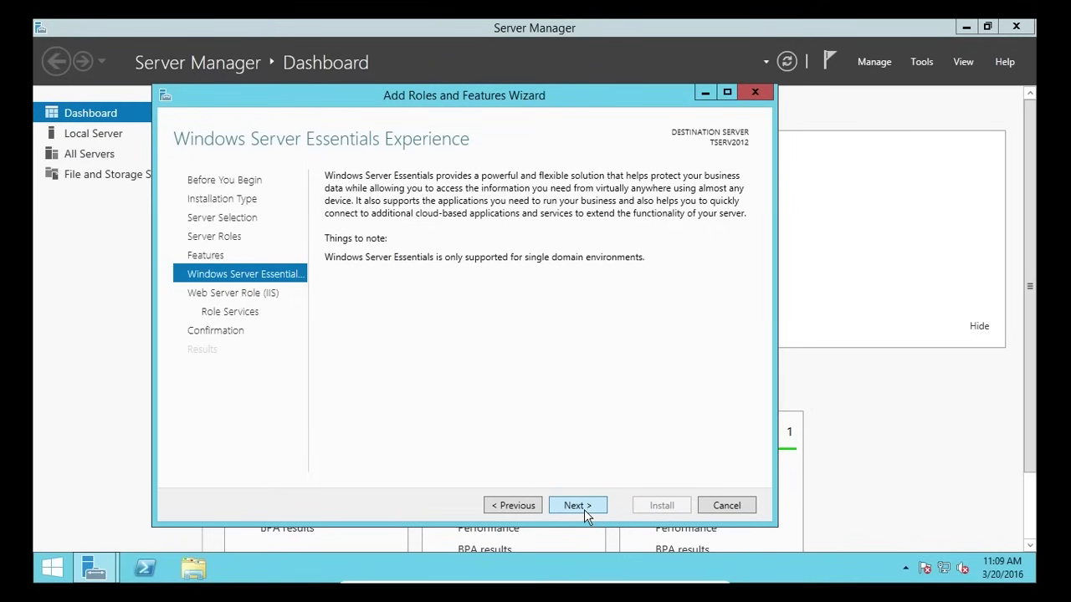
click(584, 509)
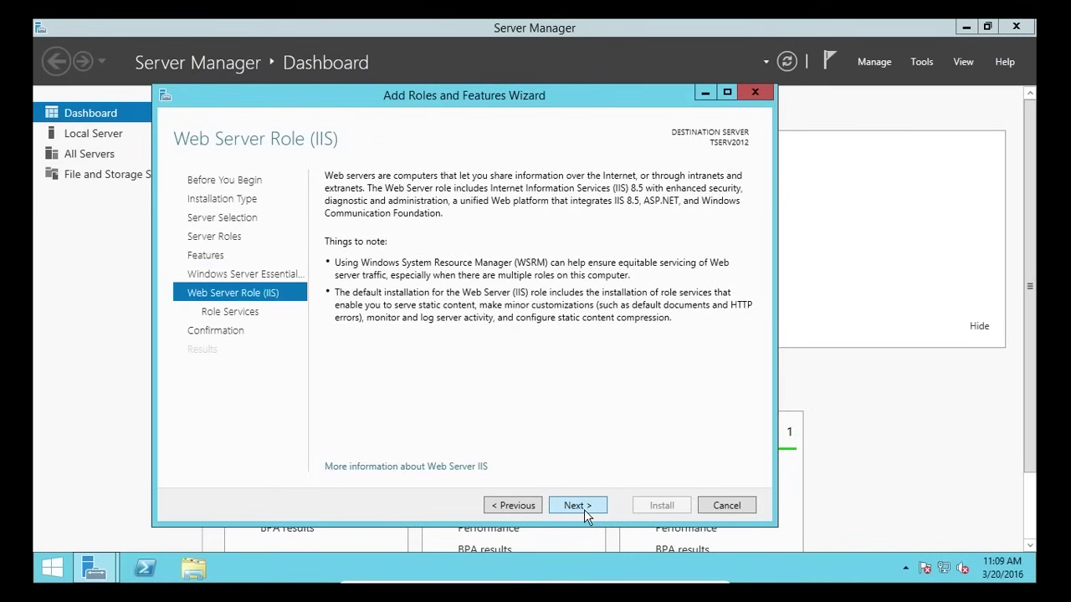
click(584, 510)
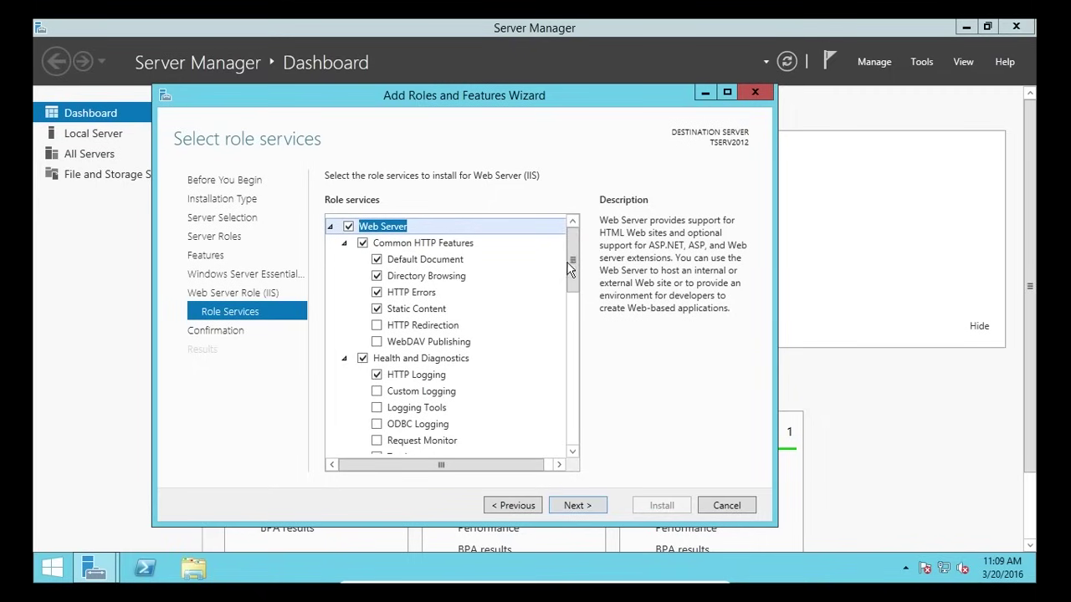
drag(572, 266, 570, 334)
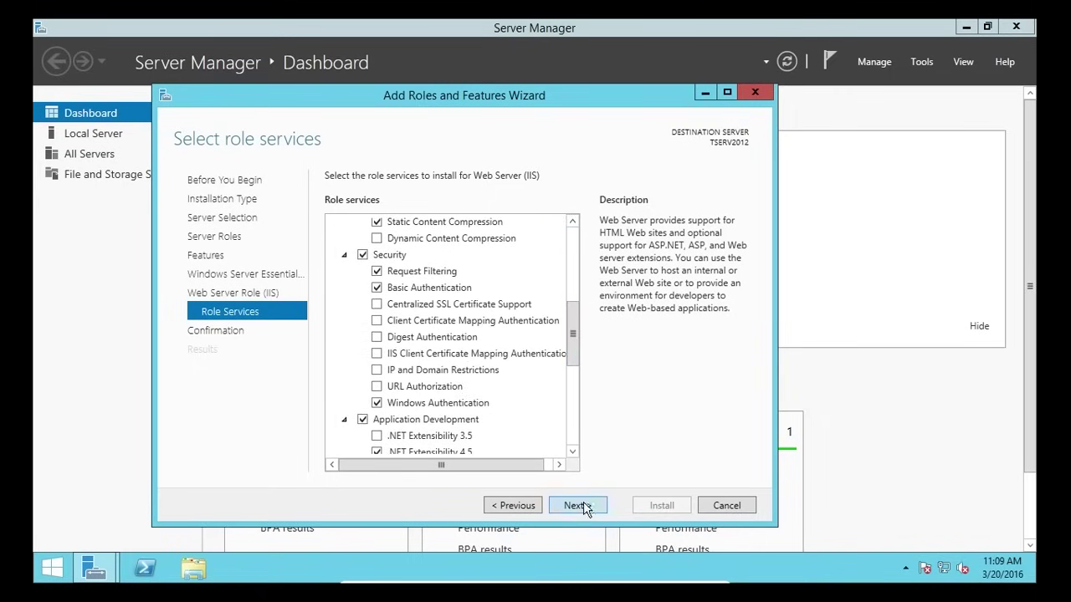
click(584, 508)
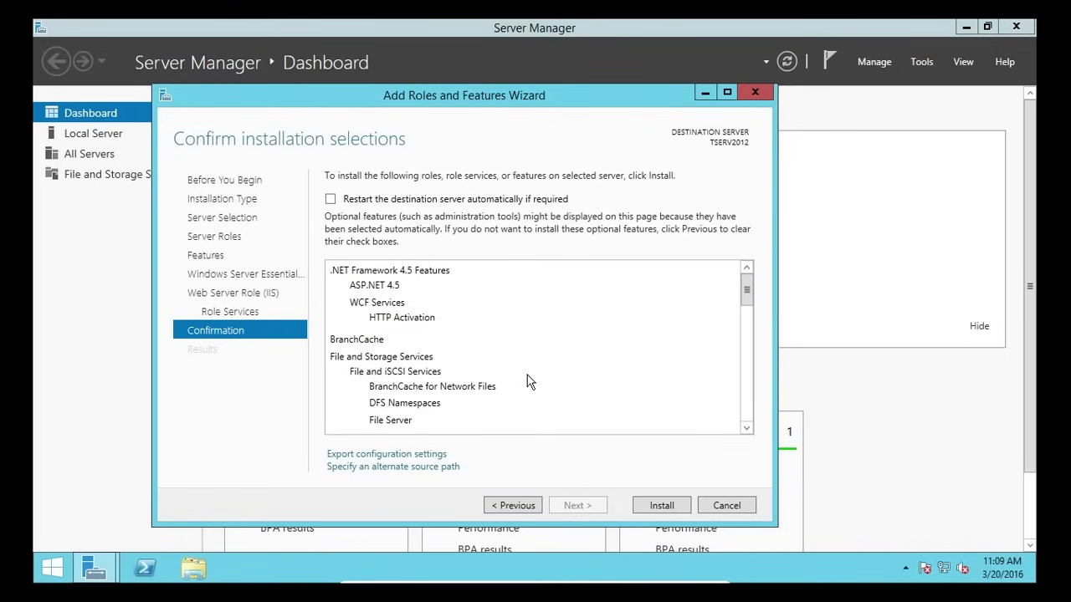
- Open the Specify Alternate Source Path dialog and bring up This PC in File Explorer
click(399, 470)
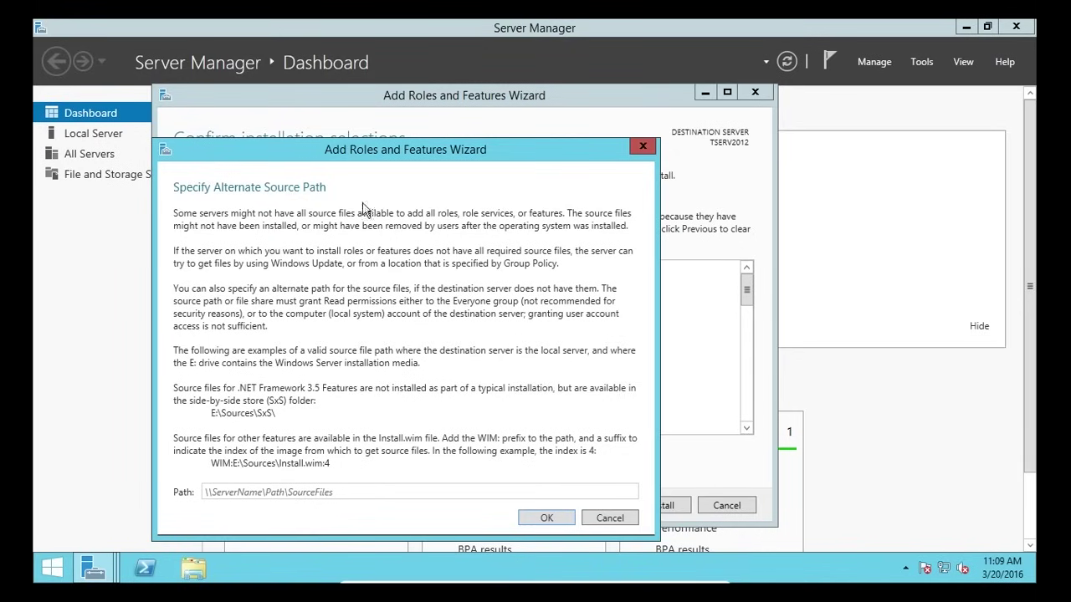
drag(449, 164, 499, 134)
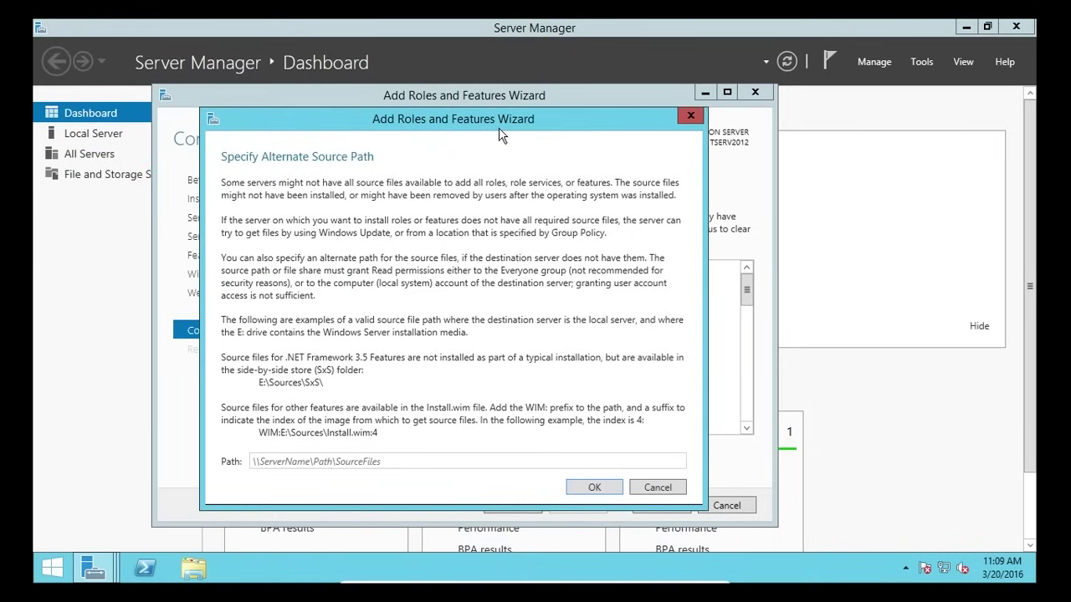
click(199, 571)
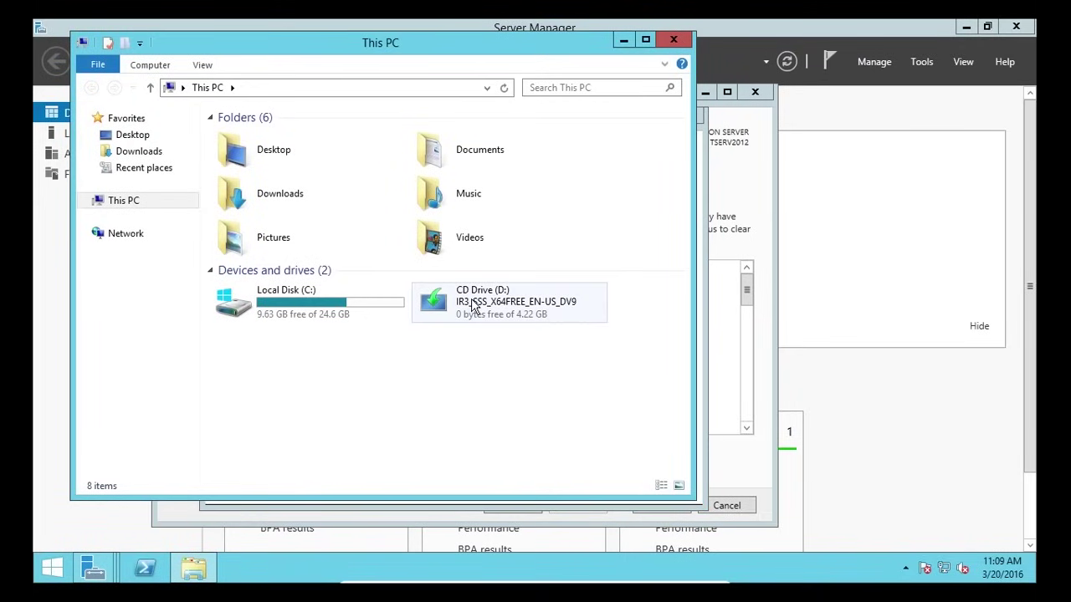
- Browse to D:\sources\sxs on the install disc, copy that path, and close Explorer
right_click(472, 307)
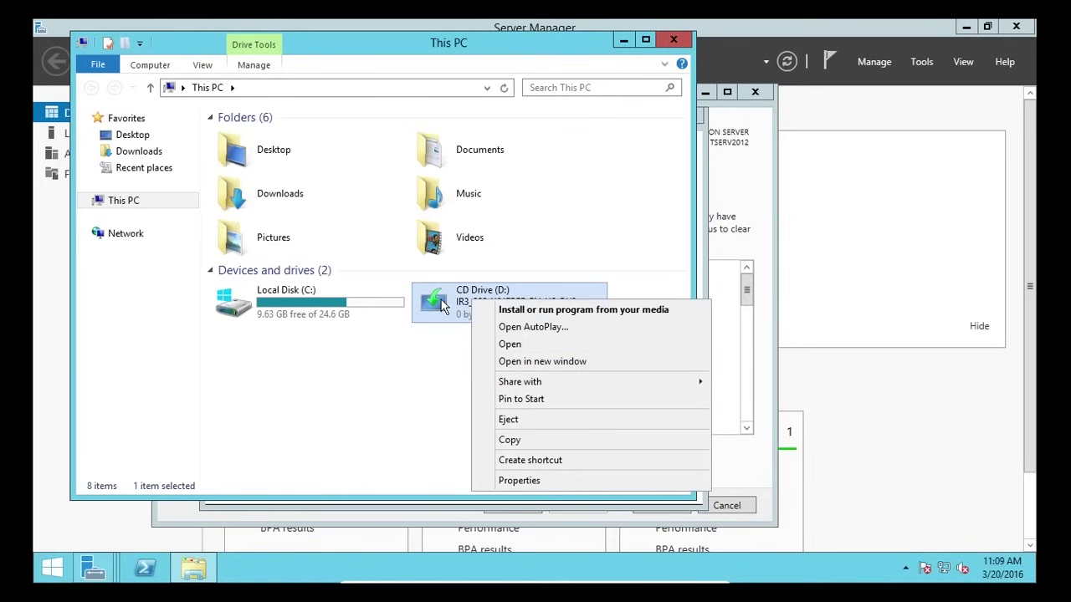
click(512, 344)
double_click(281, 171)
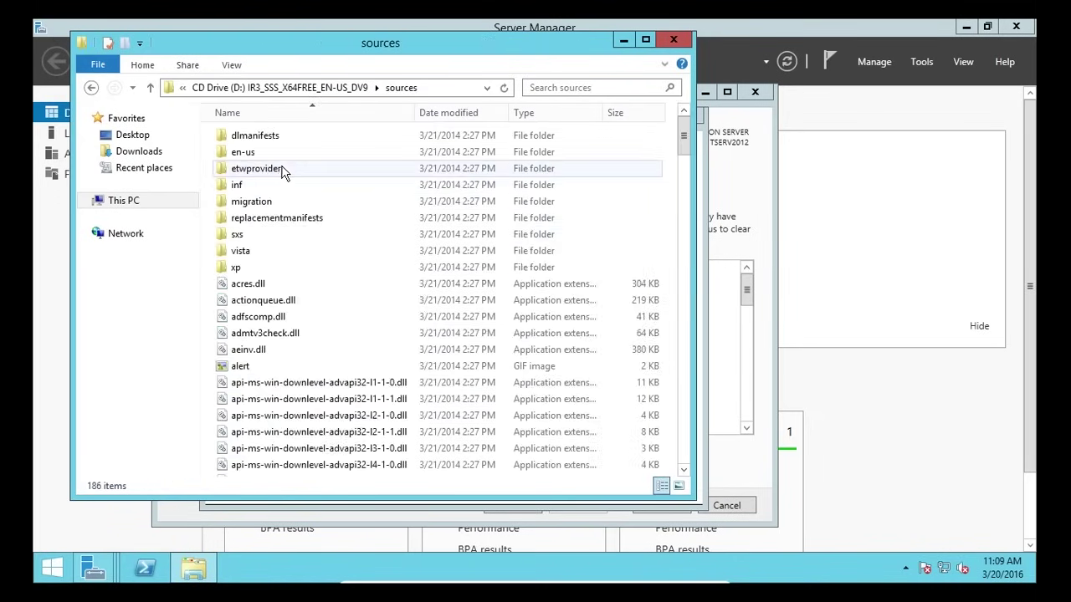
double_click(251, 236)
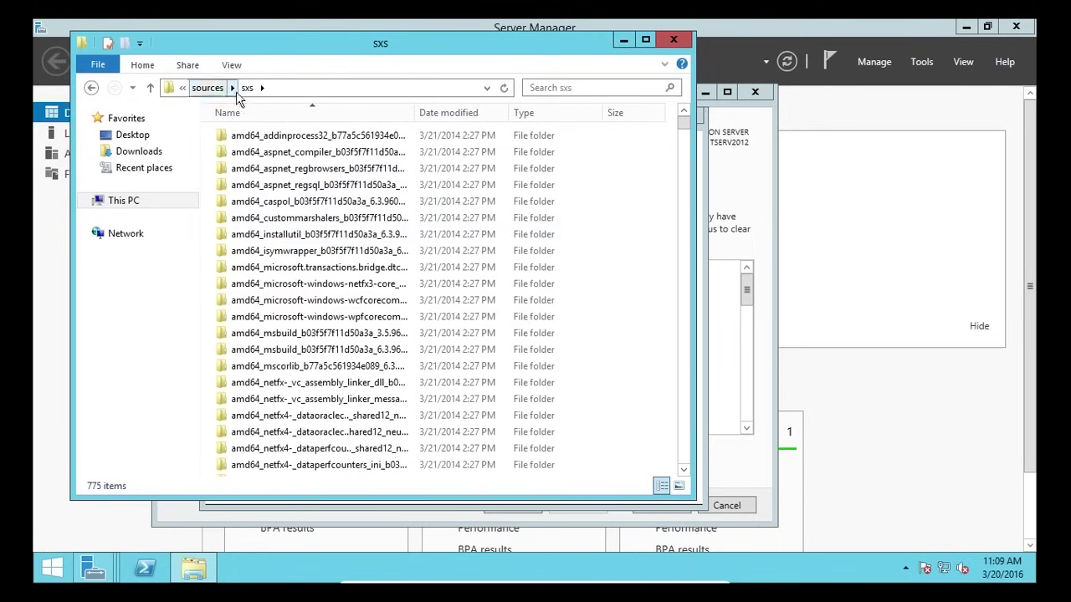
click(341, 89)
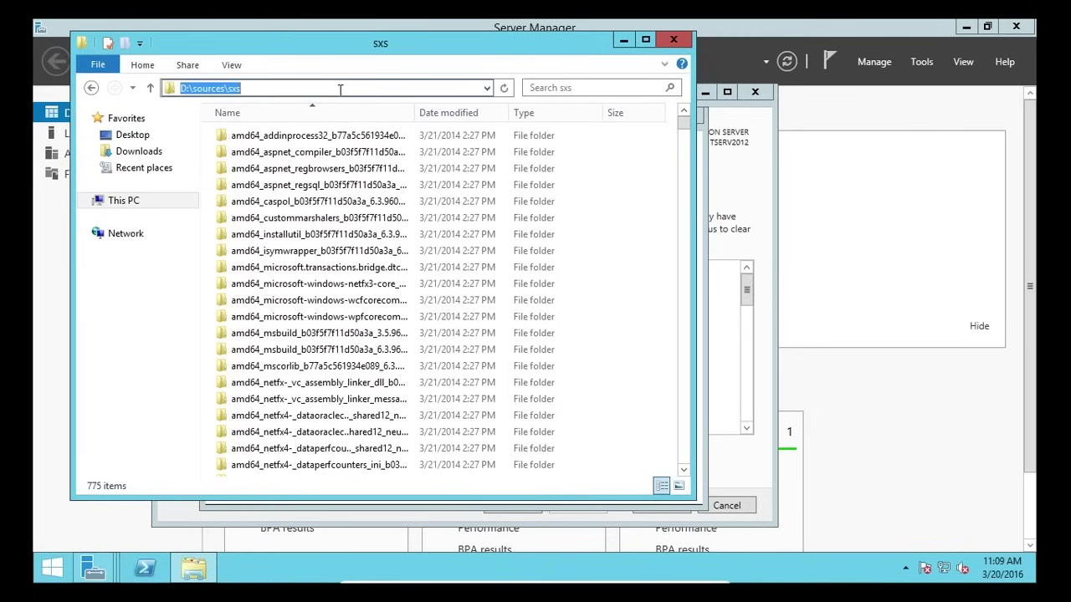
right_click(223, 92)
click(284, 139)
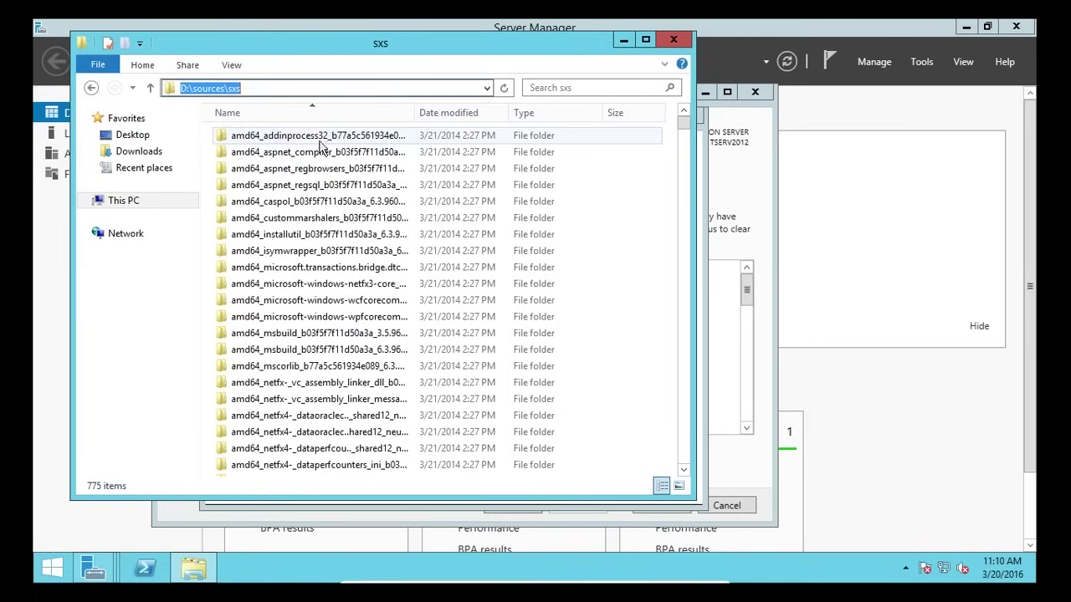
click(674, 40)
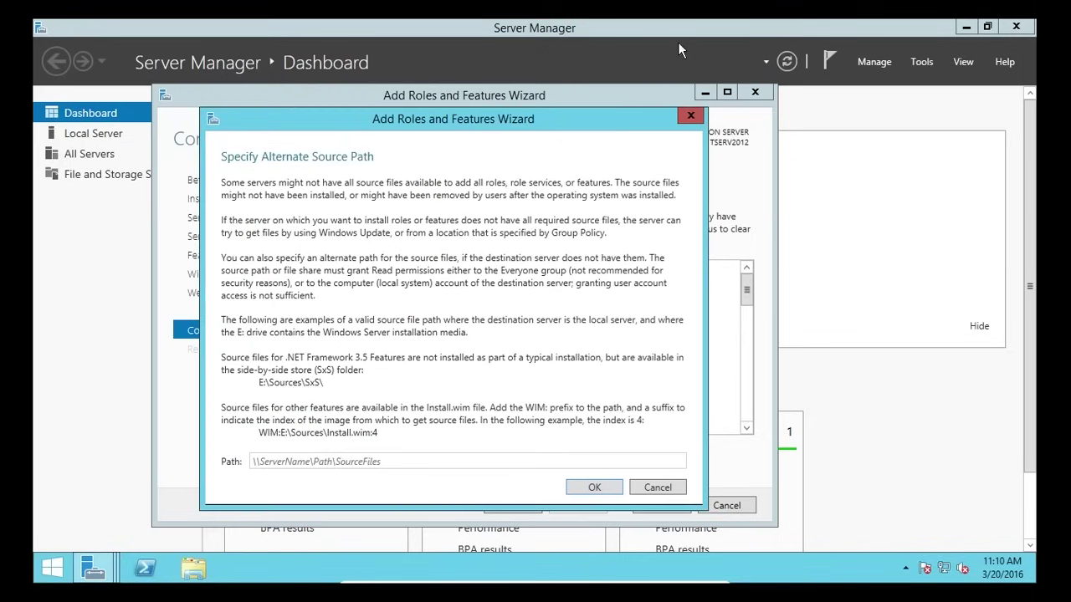
- Paste D:\sources\sxs as the alternate source path, then install and close the wizard
click(284, 459)
right_click(284, 460)
click(326, 507)
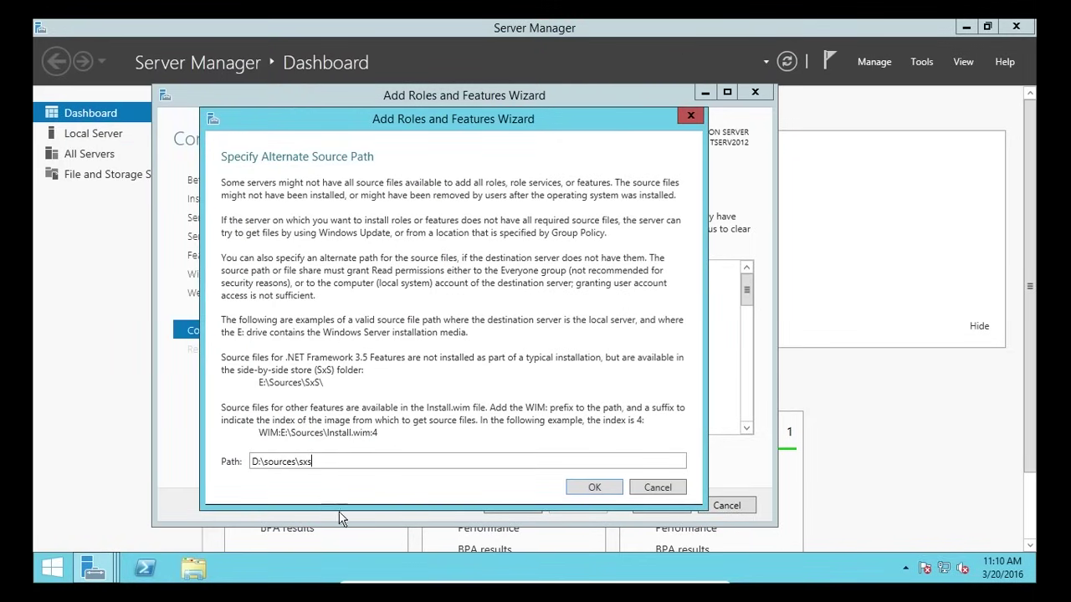
click(591, 487)
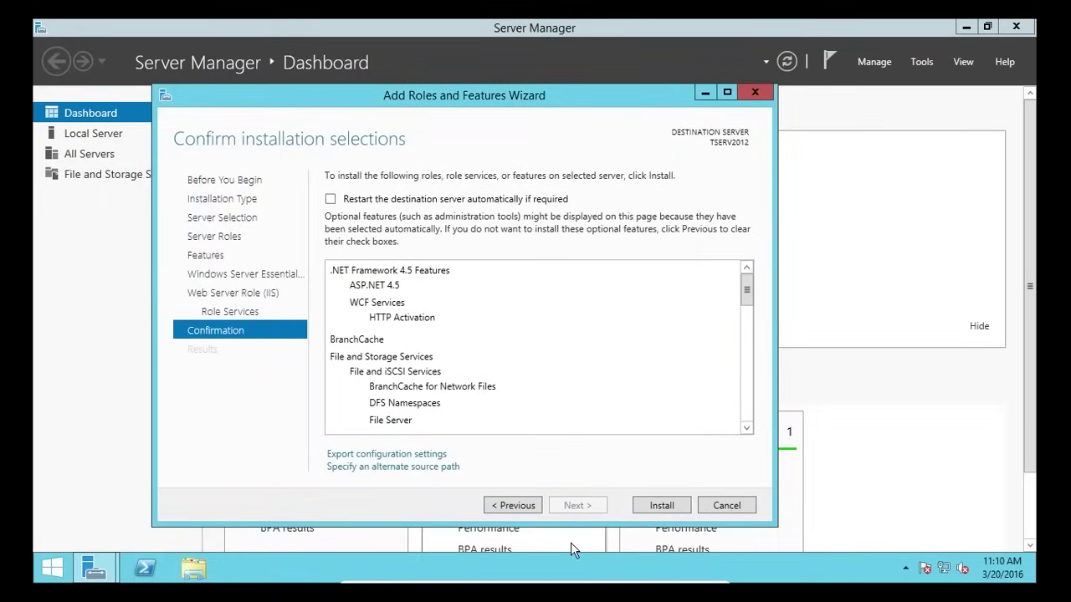
click(650, 506)
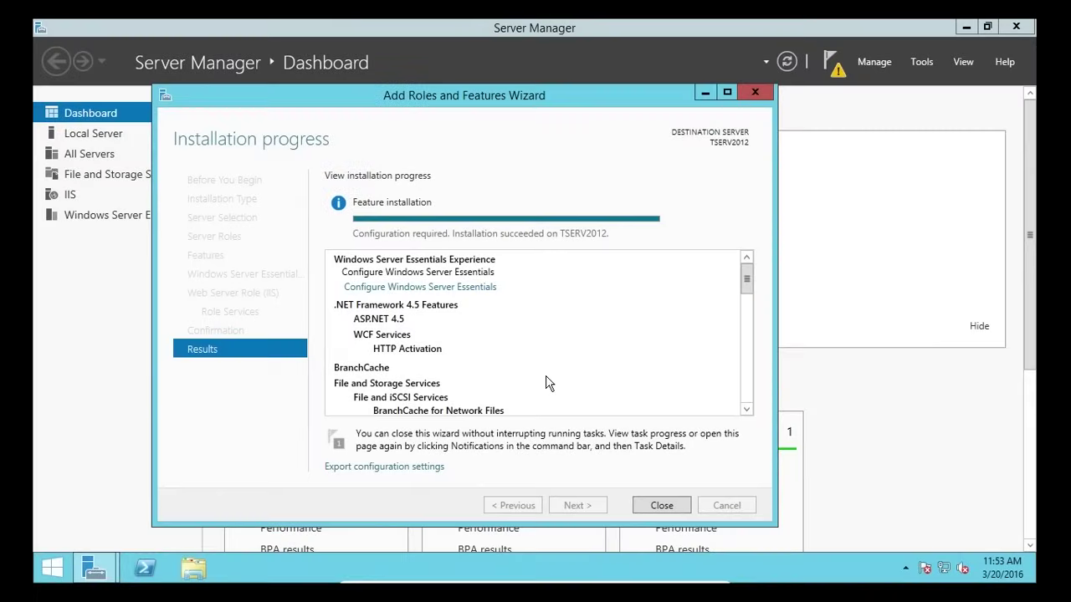
click(661, 505)
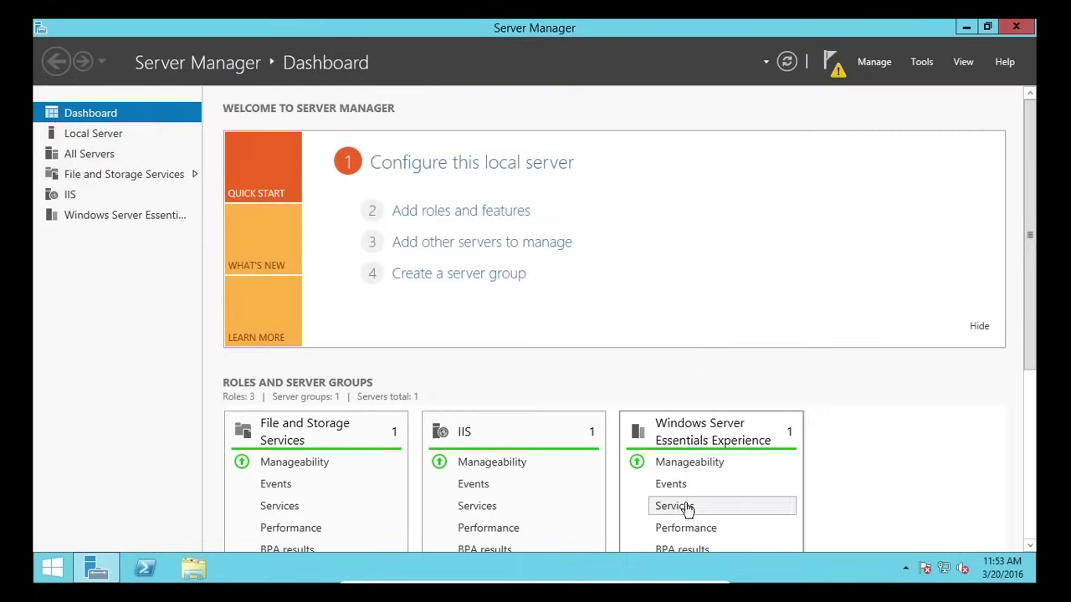
- From Notifications, begin Essentials configuration with company name ITFlee and internal domain ITFLEE
click(837, 59)
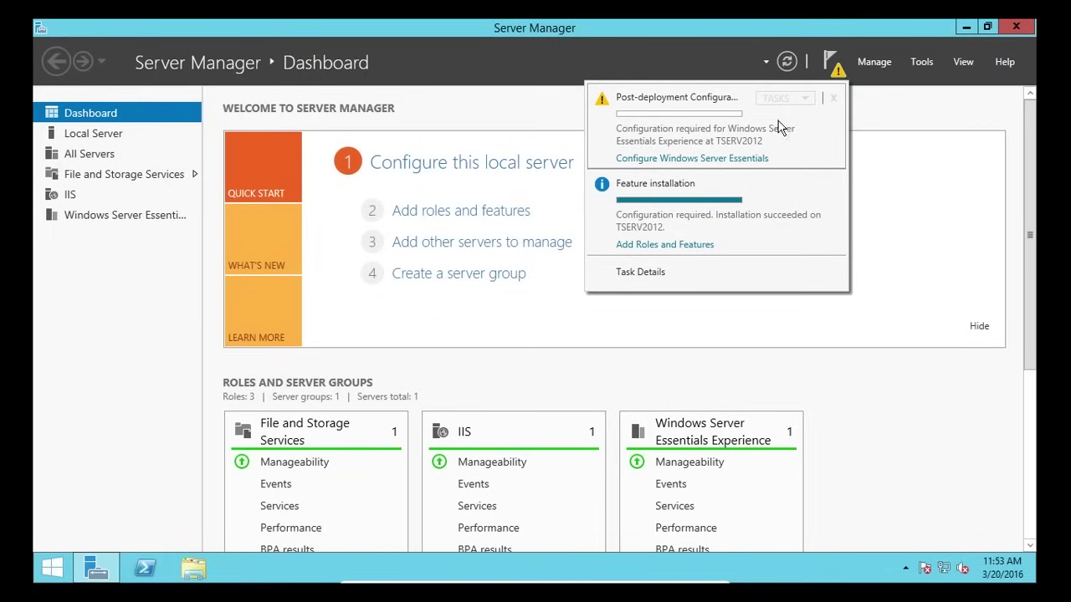
mouse_move(641, 121)
click(646, 160)
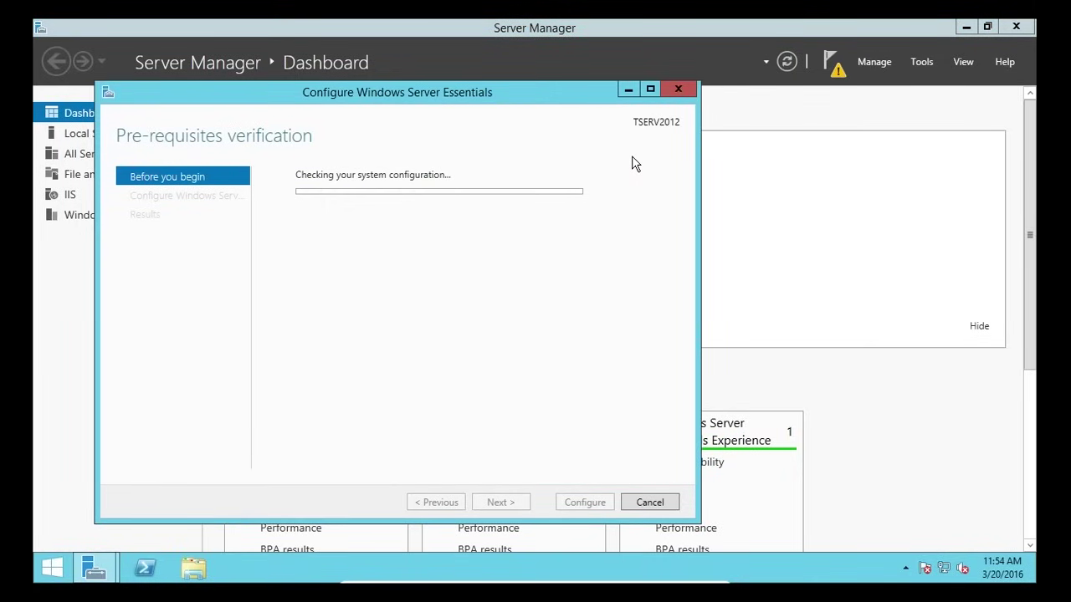
click(498, 502)
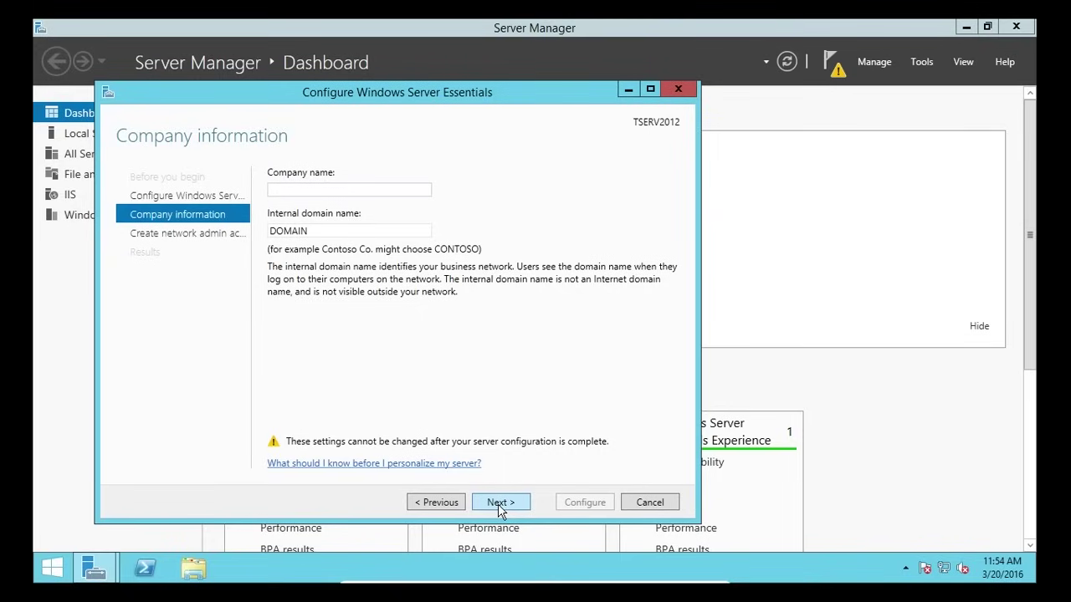
text(ITFlee)
key(Tab)
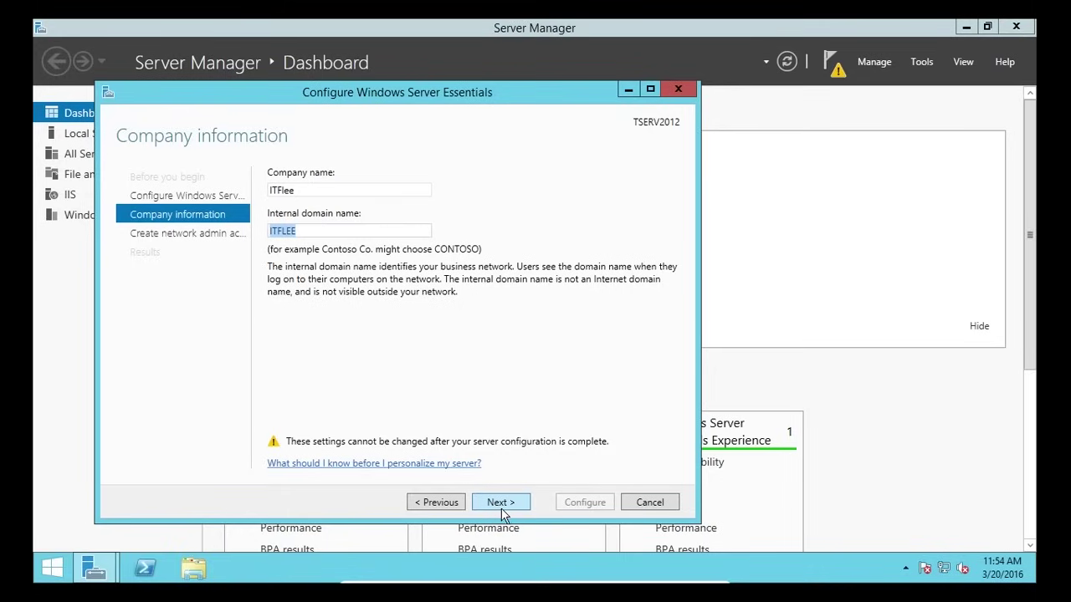
click(505, 502)
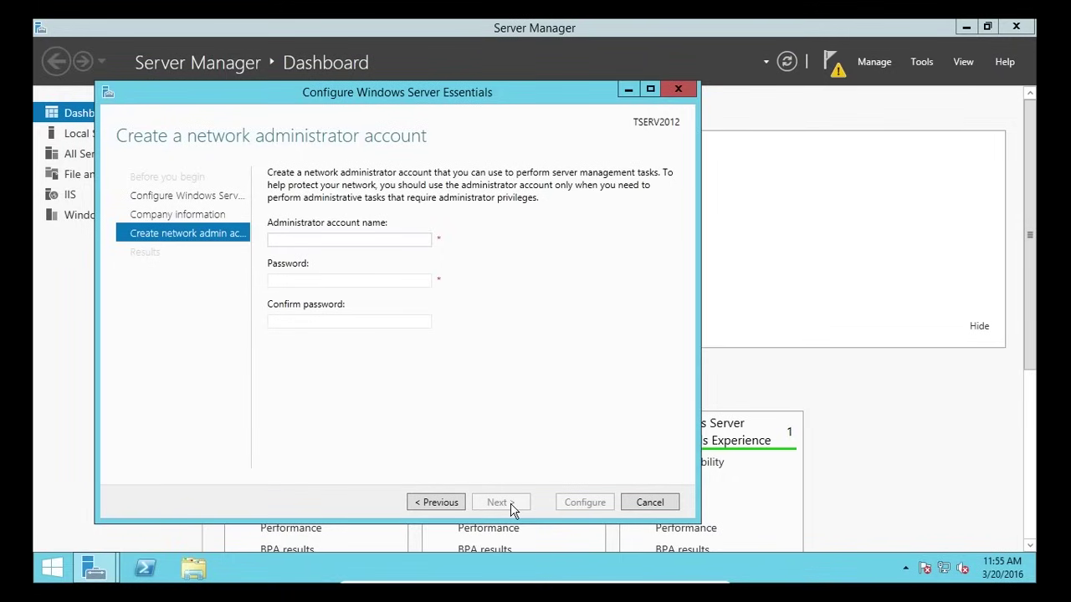
- Enter the administrator account name and password, confirm the password, and start configuring the server
text(Paulh)
key(Tab)
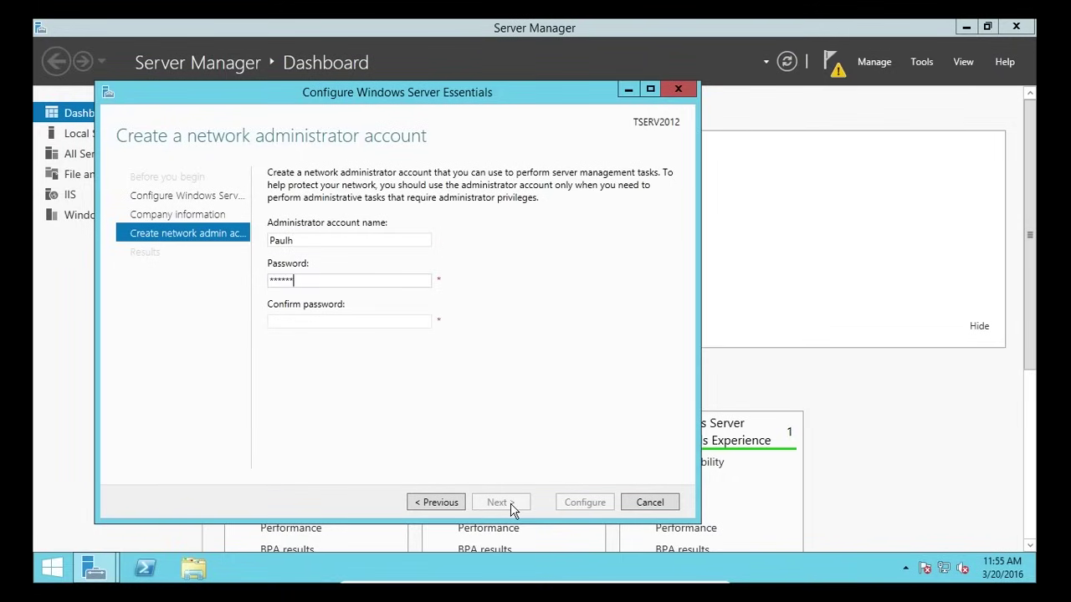
text(**********)
key(Tab)
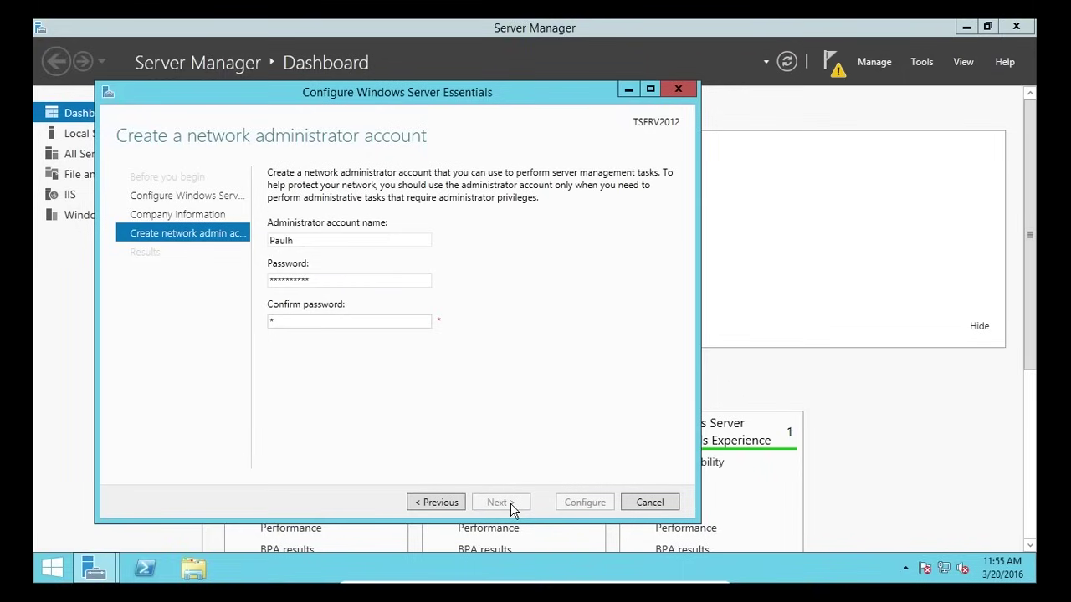
text(**********)
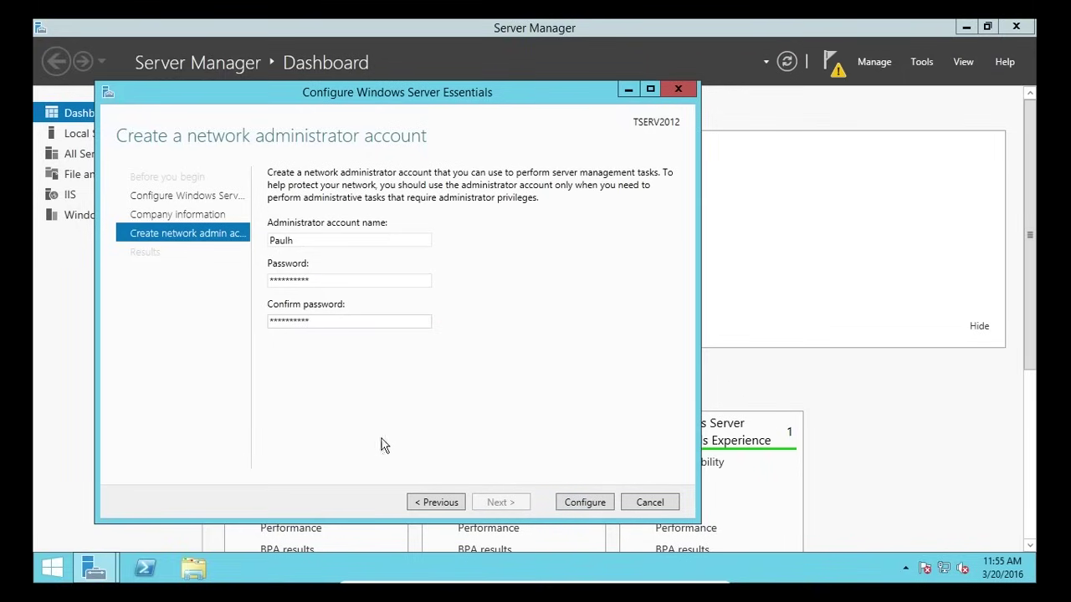
click(589, 507)
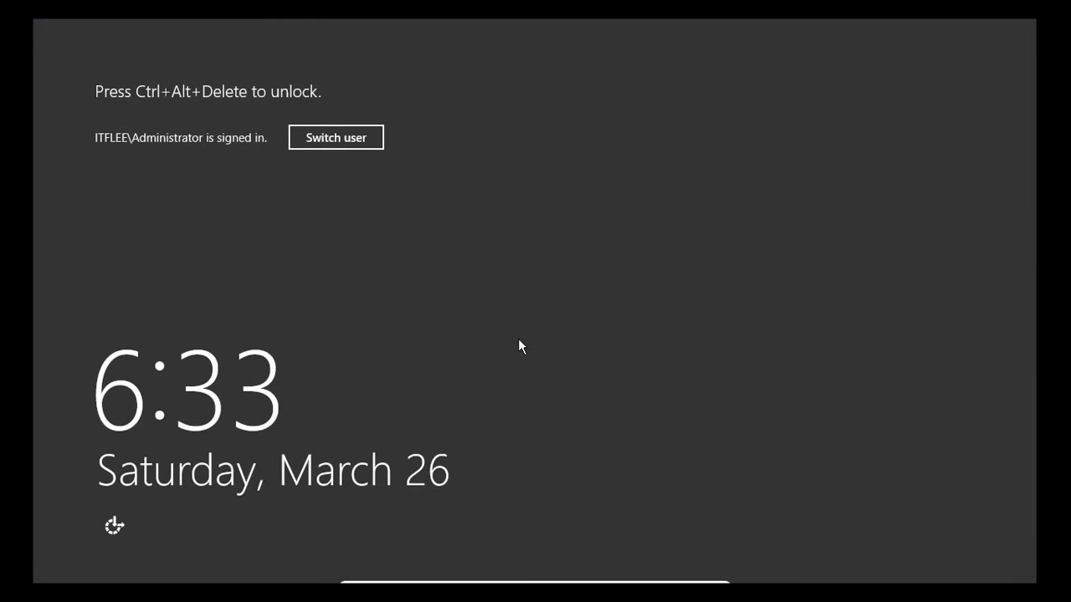
- Sign back in to the server with the account password and launch the Server Manager Dashboard
key(ctrl+alt+Delete)
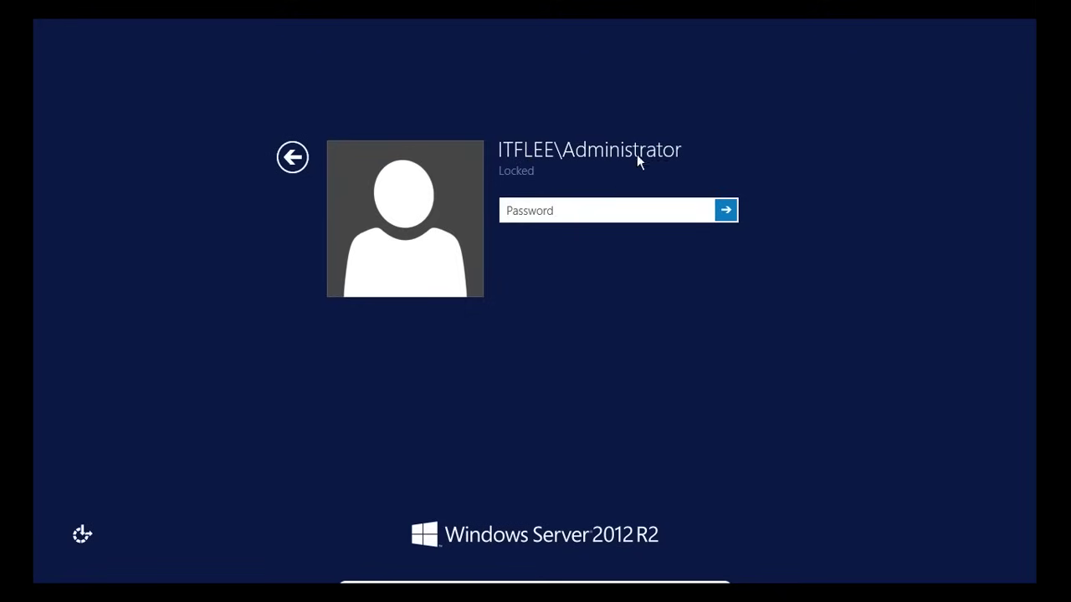
text(*********)
key(Return)
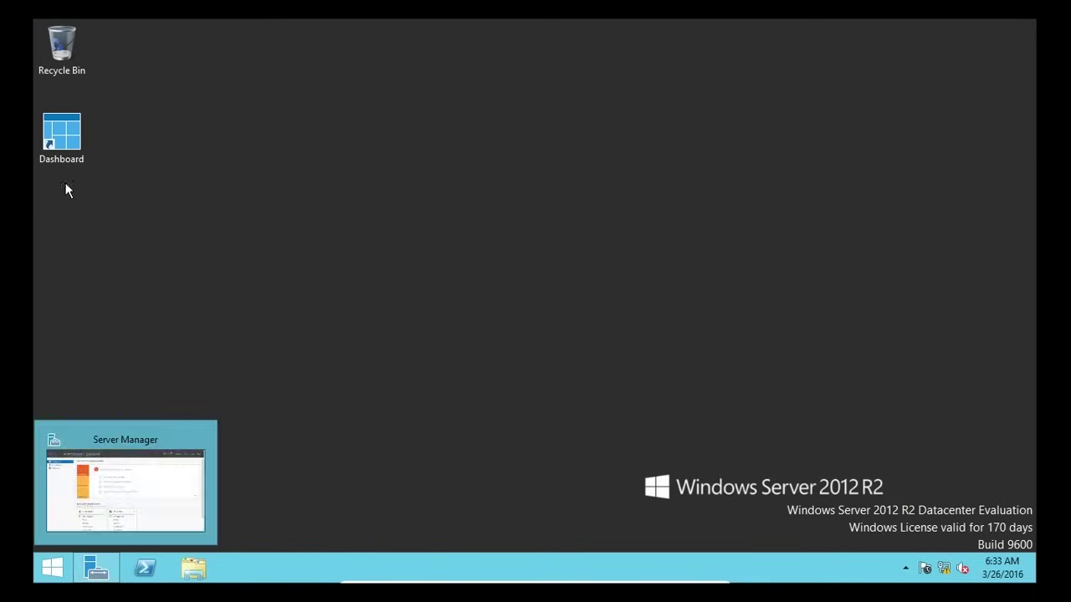
double_click(53, 140)
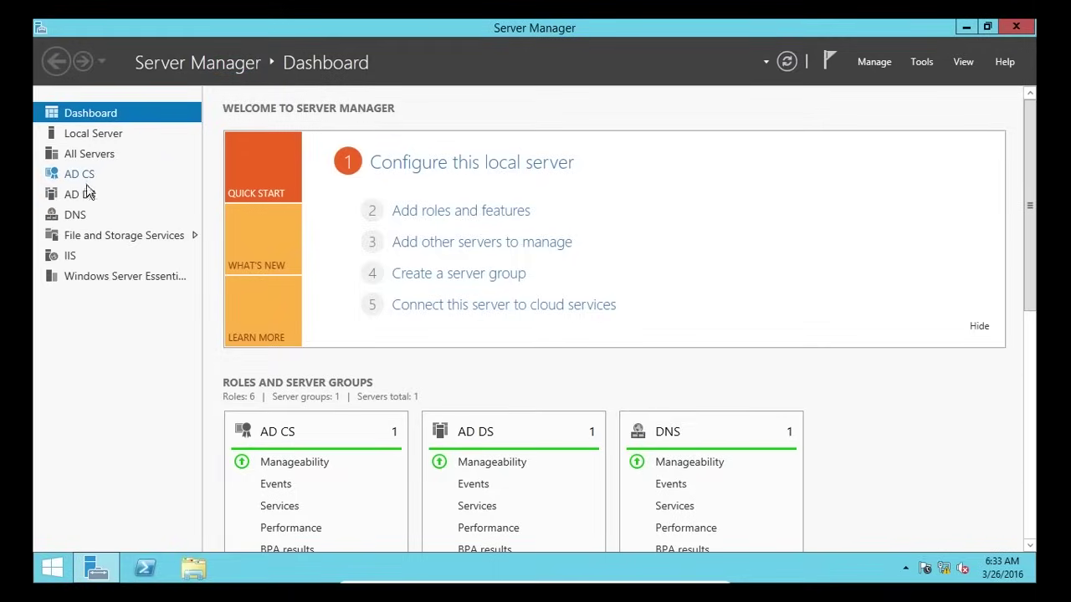
- Launch Active Directory Users and Computers from Tools and expand the ITFLEE.local domain's containers
click(919, 63)
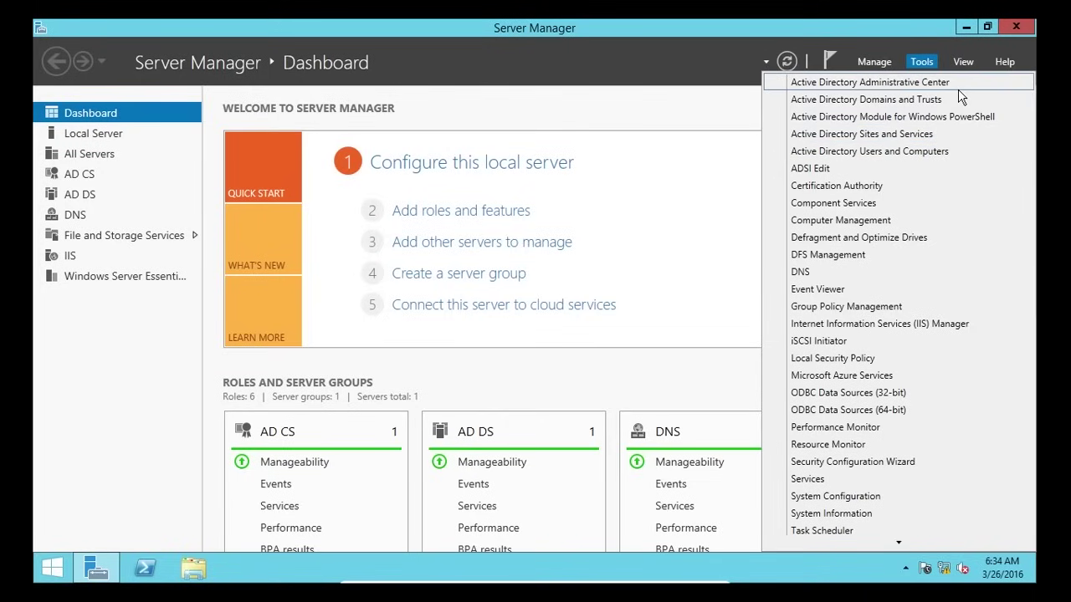
scroll(914, 360, down, 2)
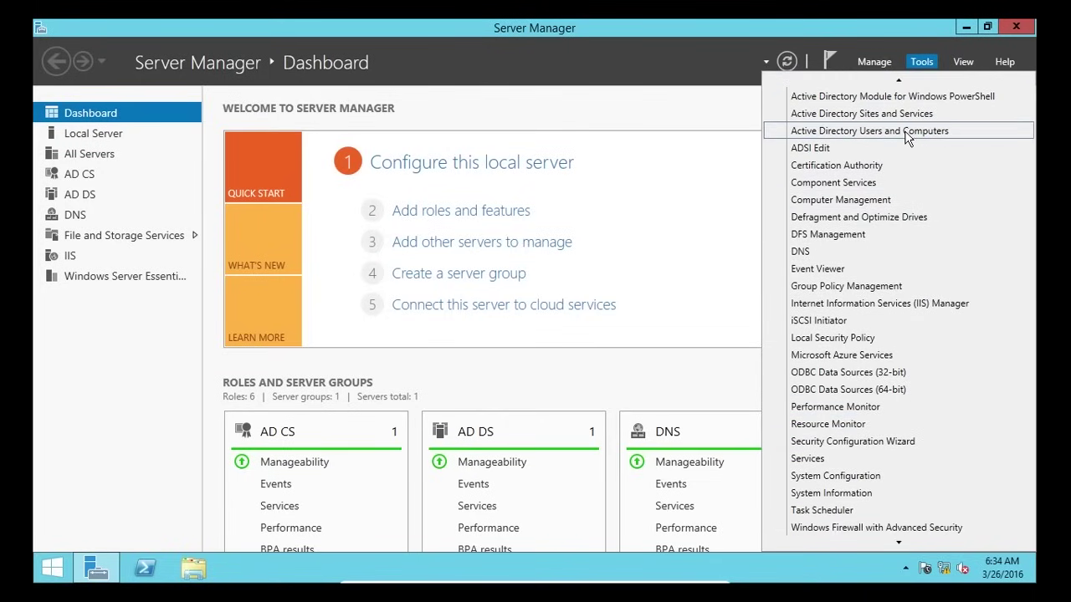
click(908, 134)
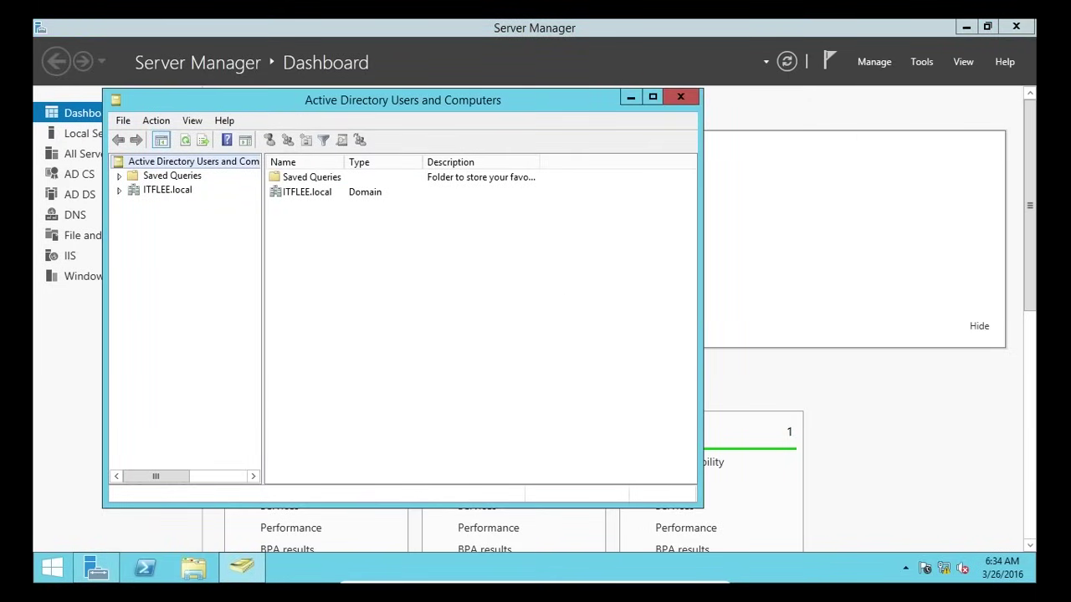
click(120, 191)
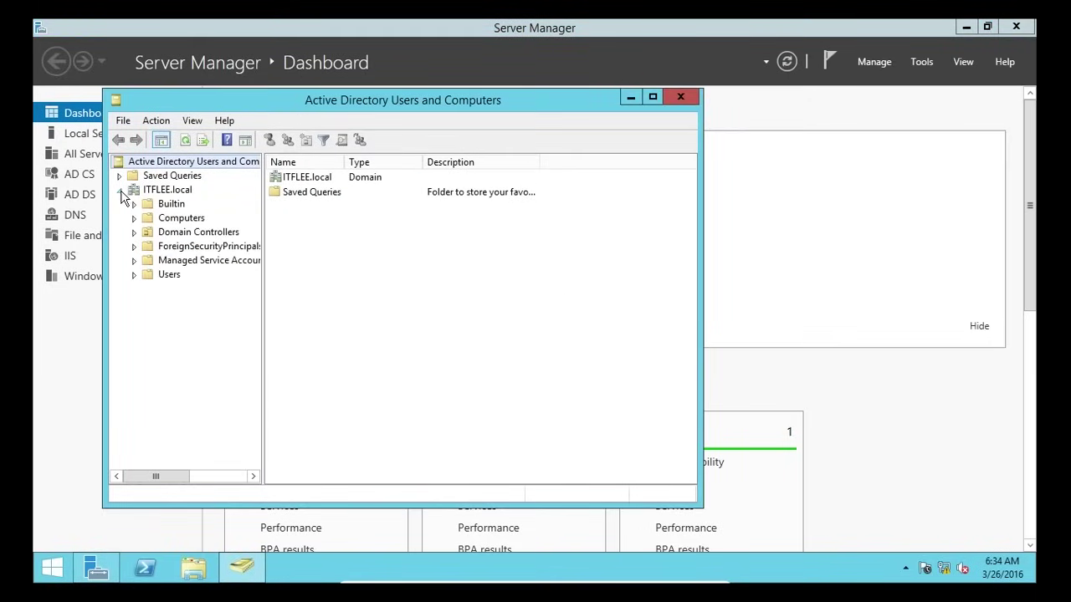
right_click(143, 190)
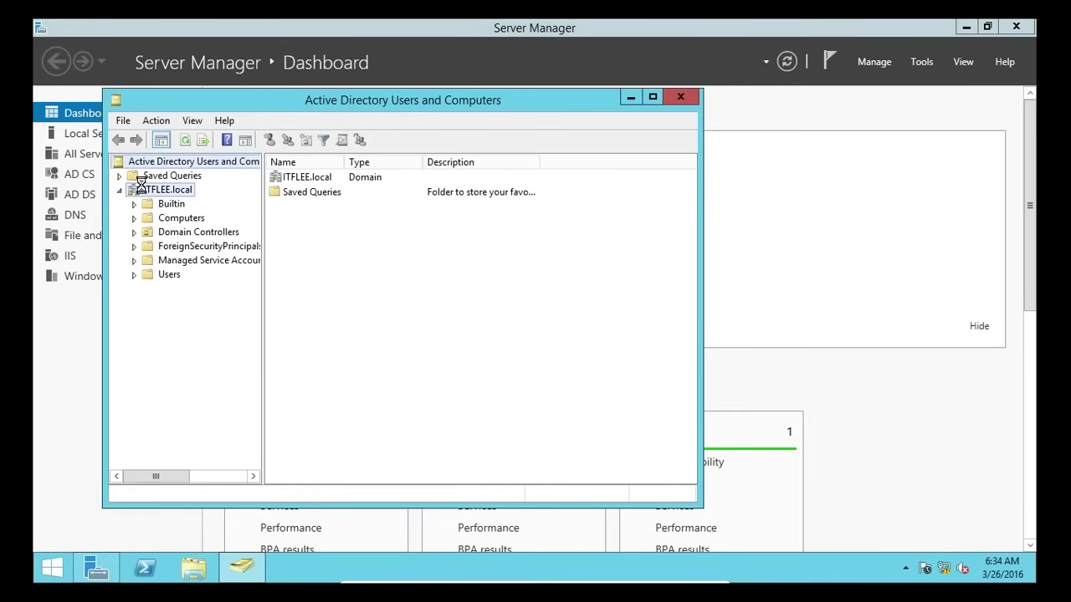
mouse_move(248, 309)
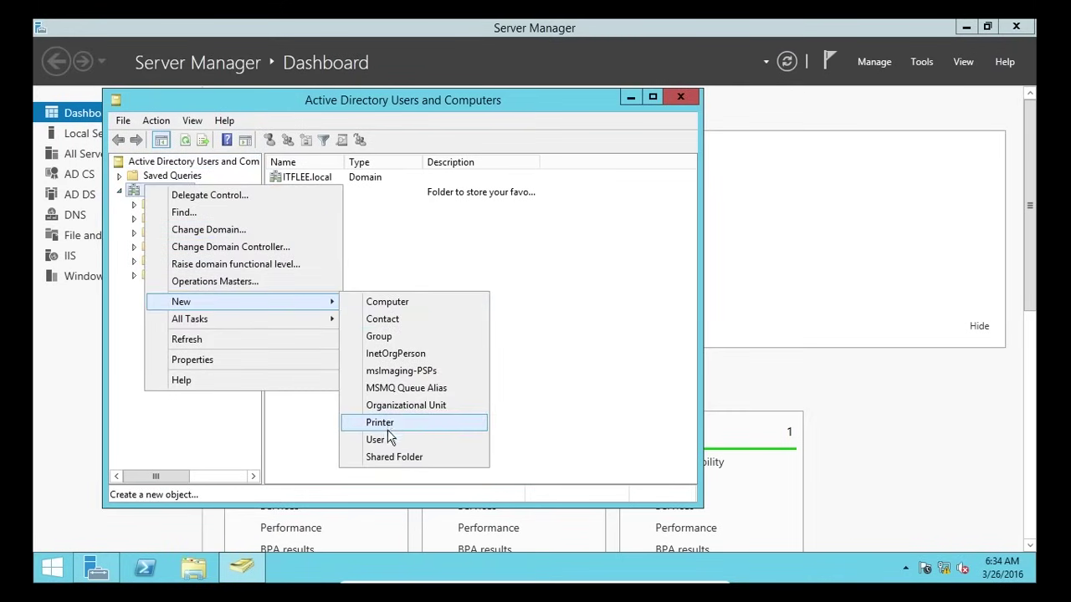
click(207, 432)
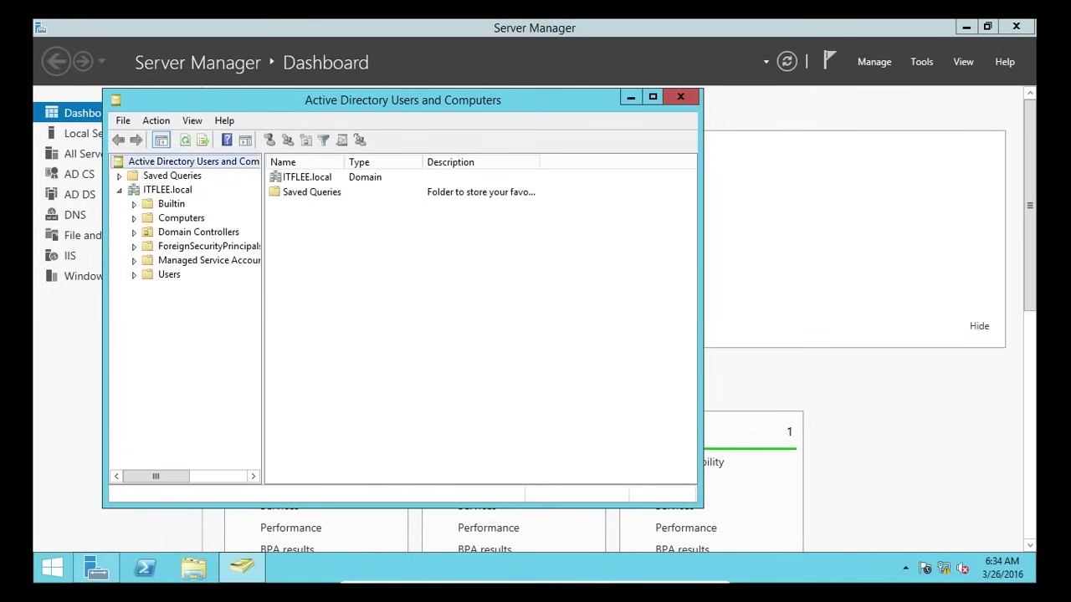
- Close Users and Computers, launch Group Policy Management and expand the ITFLEE.local forest
click(686, 99)
click(916, 62)
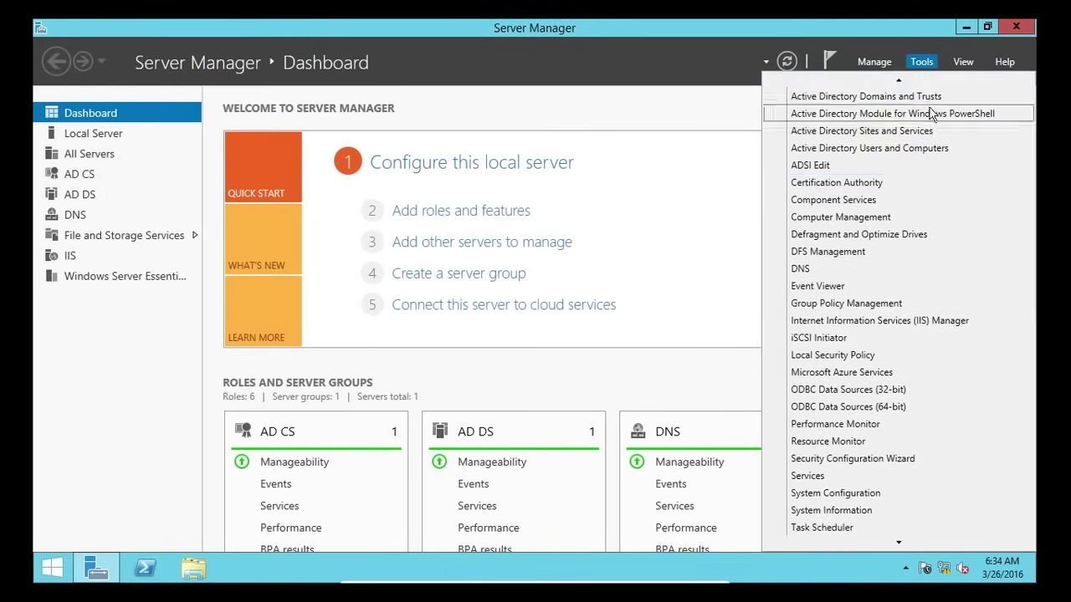
click(913, 304)
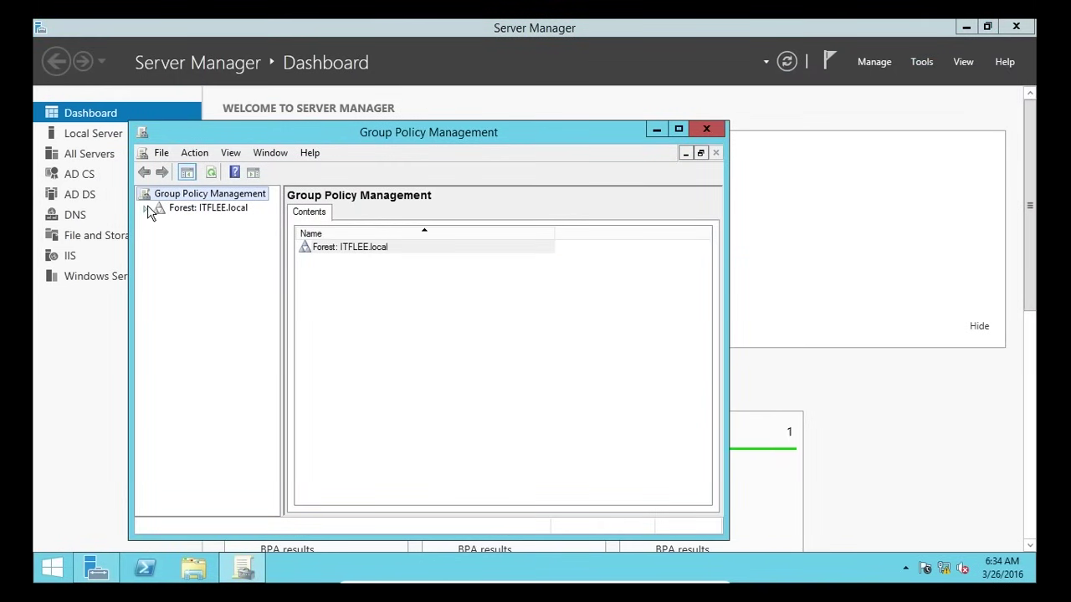
click(146, 208)
click(180, 237)
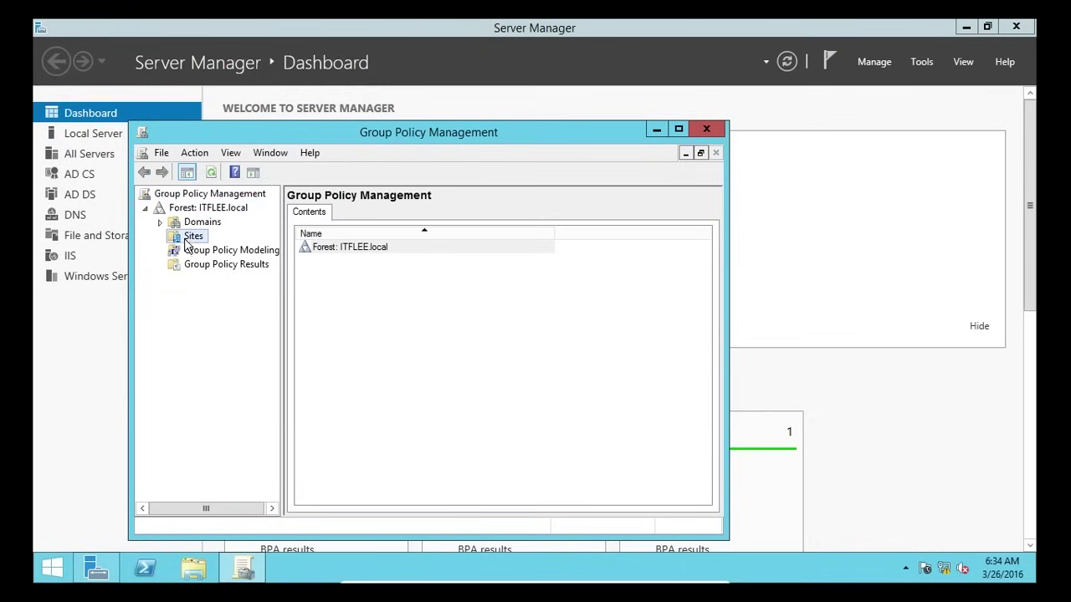
right_click(184, 237)
- Expand Domains and ITFLEE.local to show its policy nodes, then close Group Policy Management
double_click(176, 222)
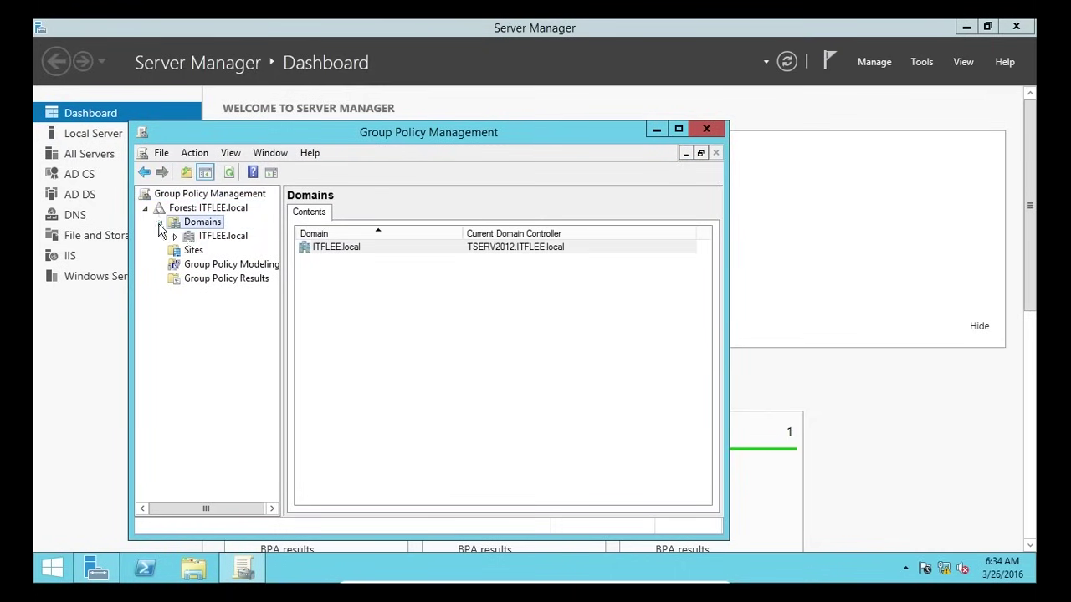
right_click(178, 238)
click(178, 238)
click(175, 237)
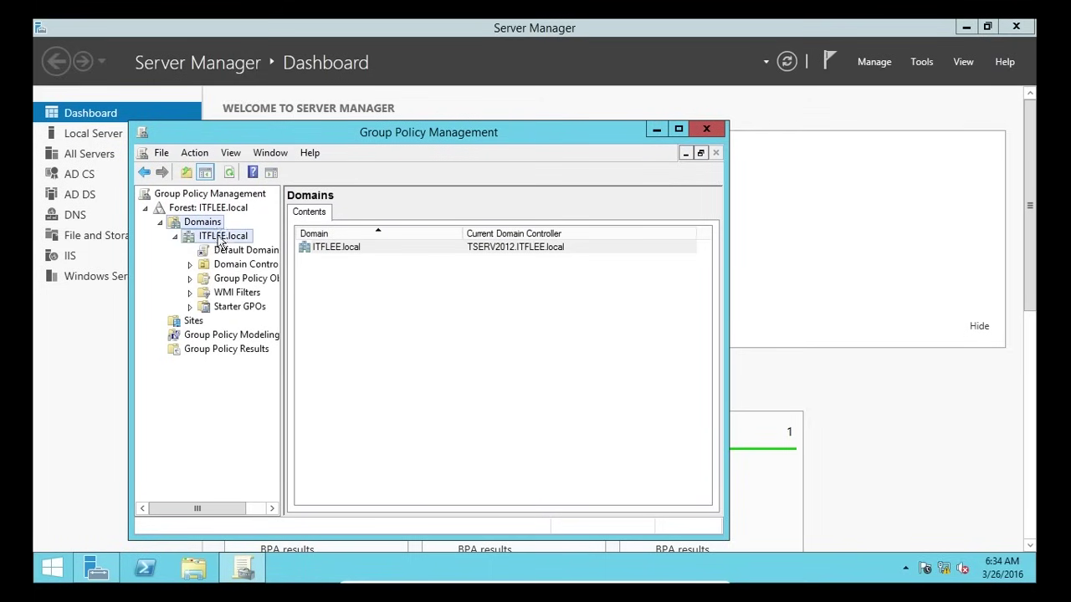
right_click(216, 237)
click(626, 388)
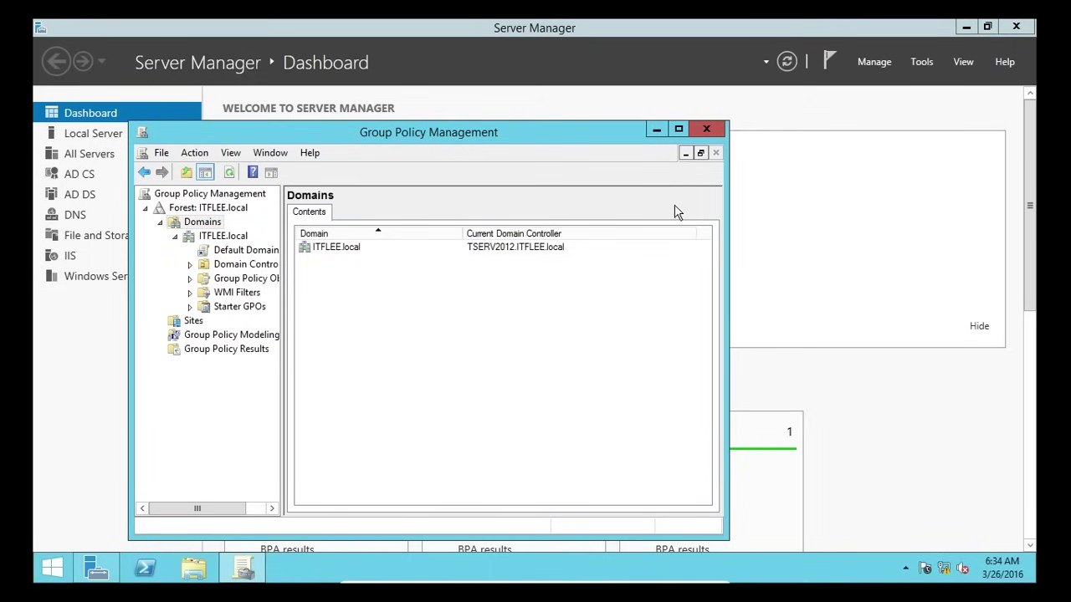
click(707, 131)
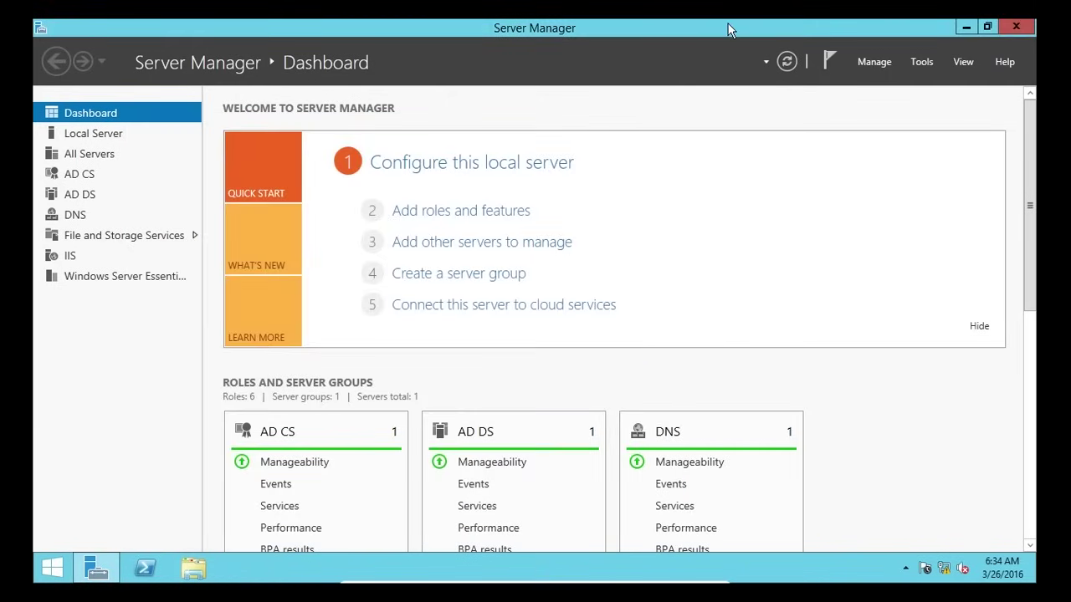
click(883, 65)
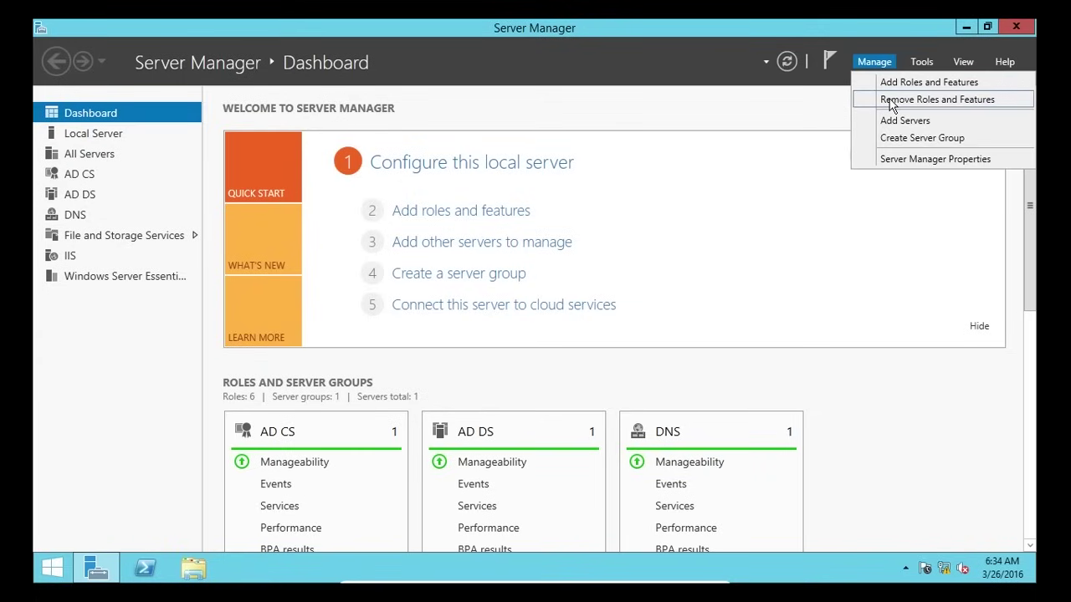
click(892, 102)
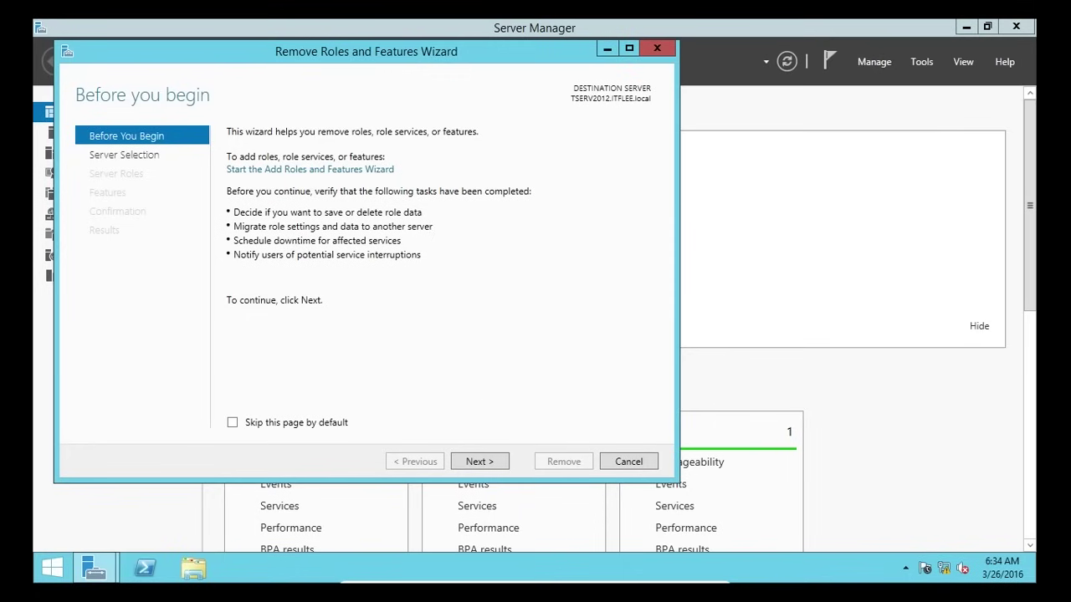
click(482, 462)
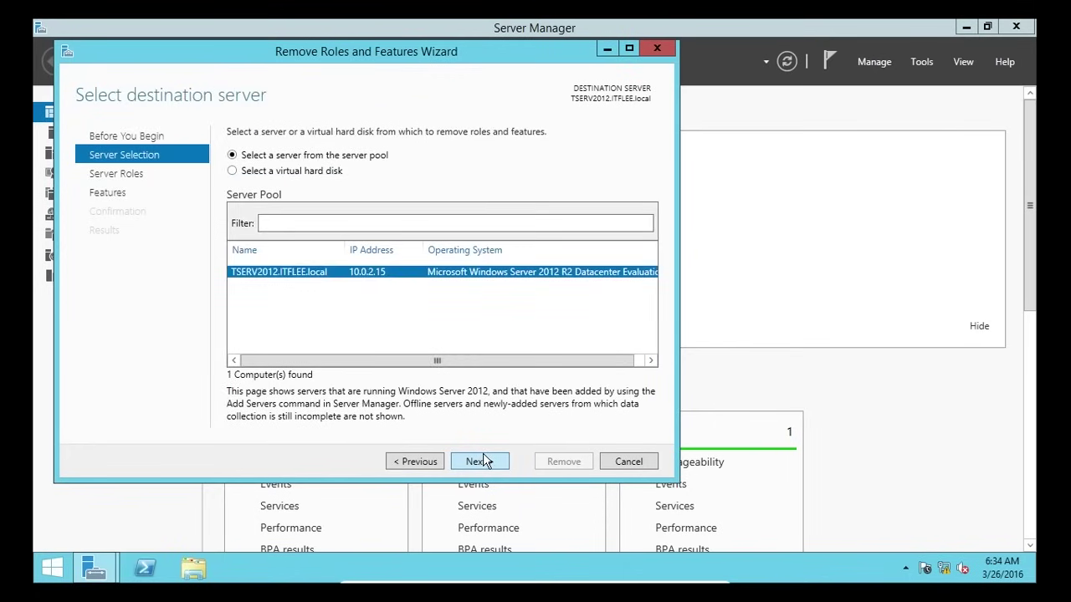
click(483, 461)
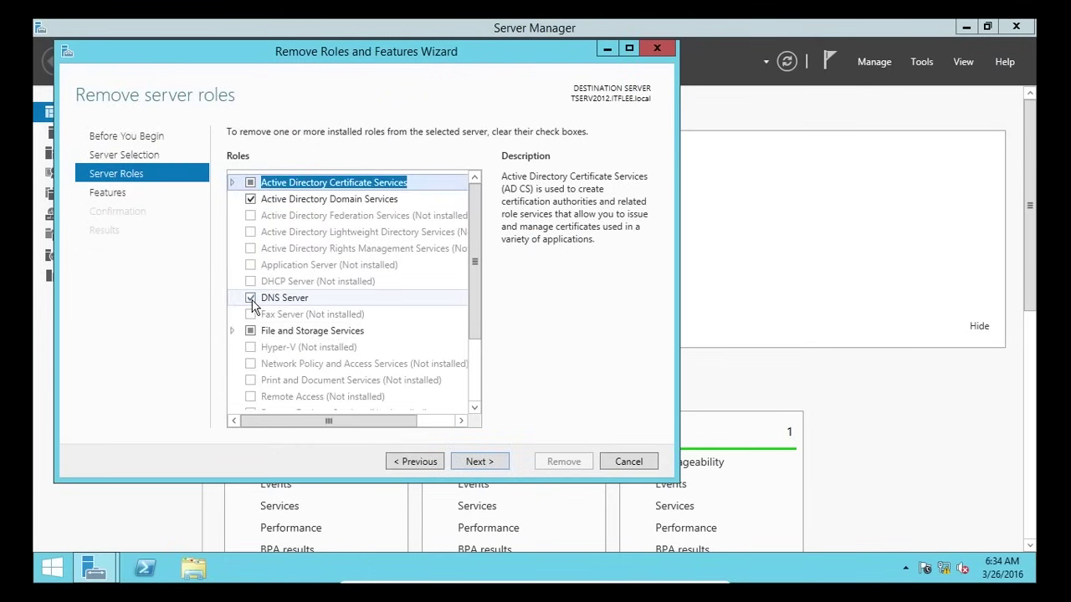
click(251, 303)
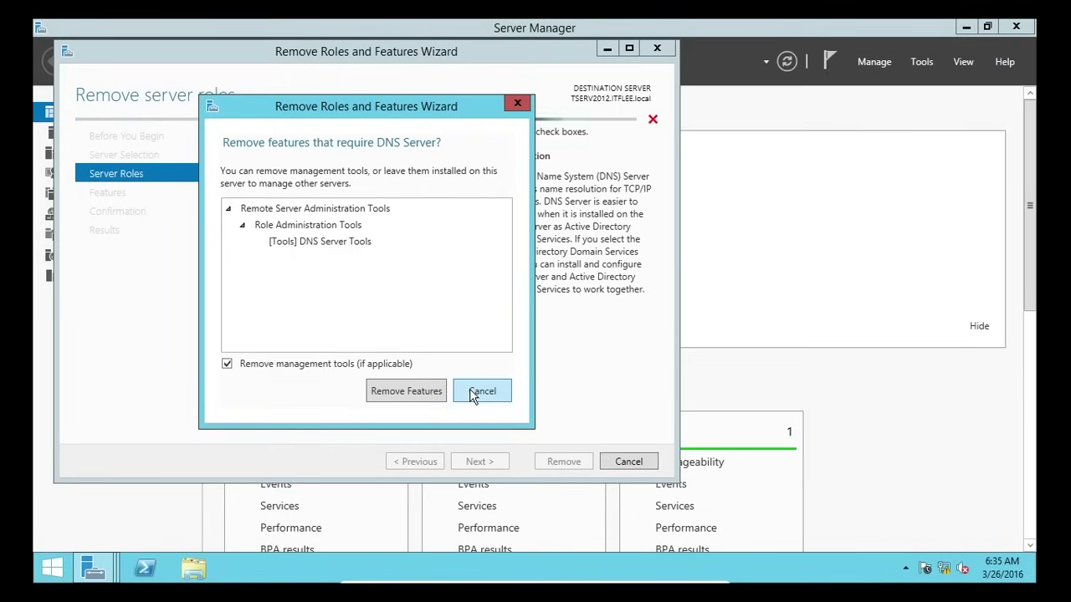
click(475, 393)
click(619, 465)
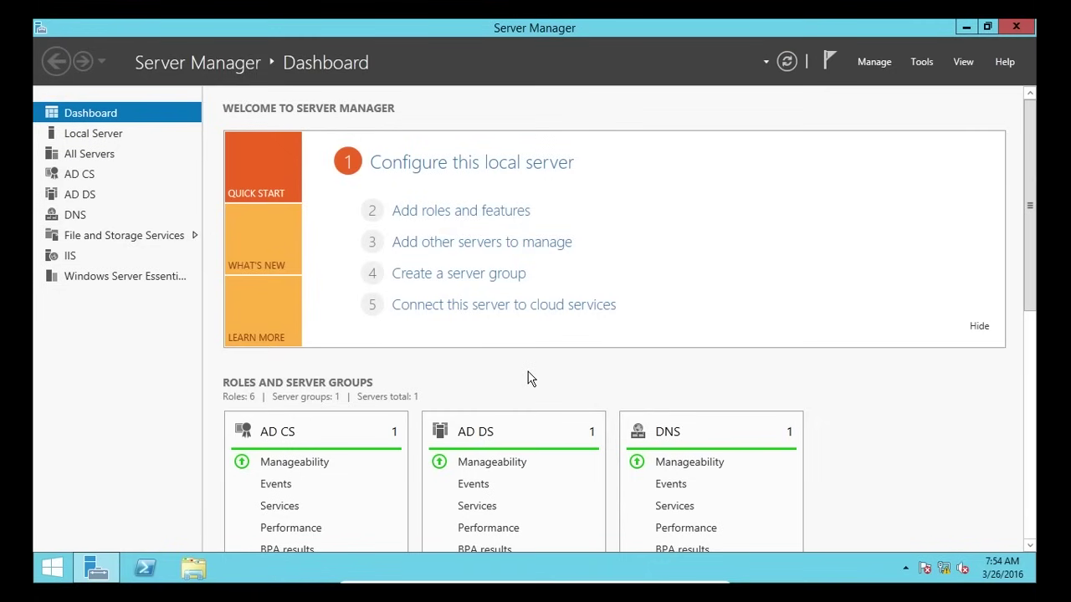
- Launch Event Viewer by searching 'Event' on the Start screen
click(921, 64)
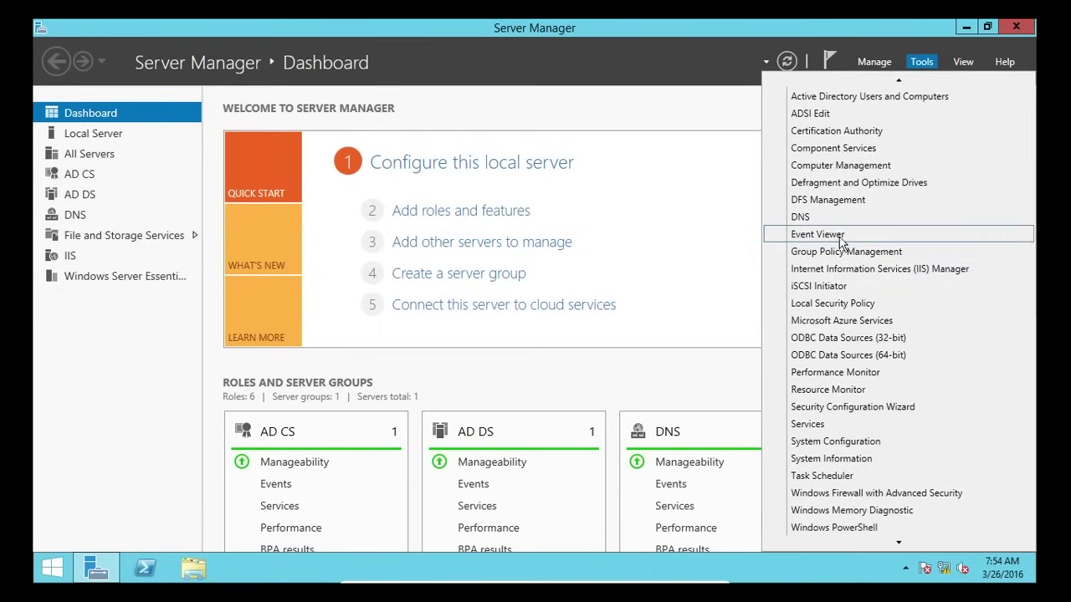
click(659, 105)
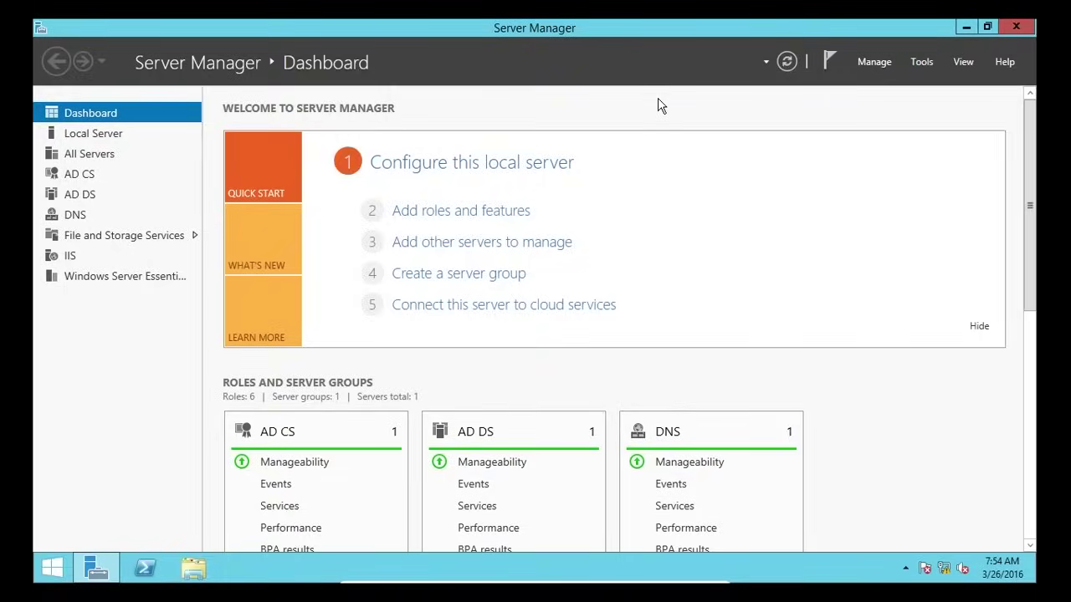
key(super)
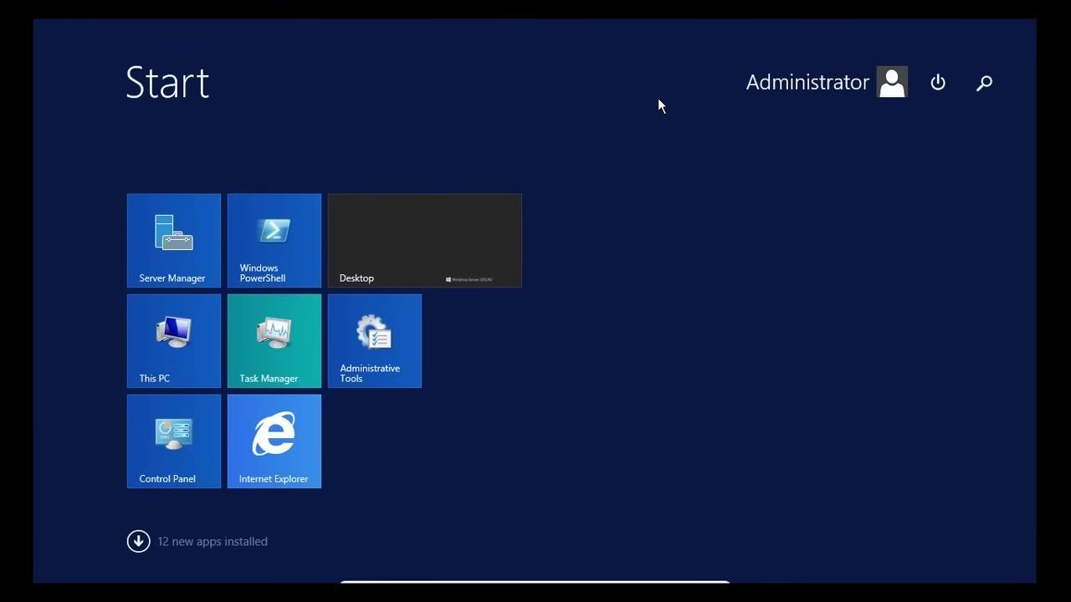
text(Wi)
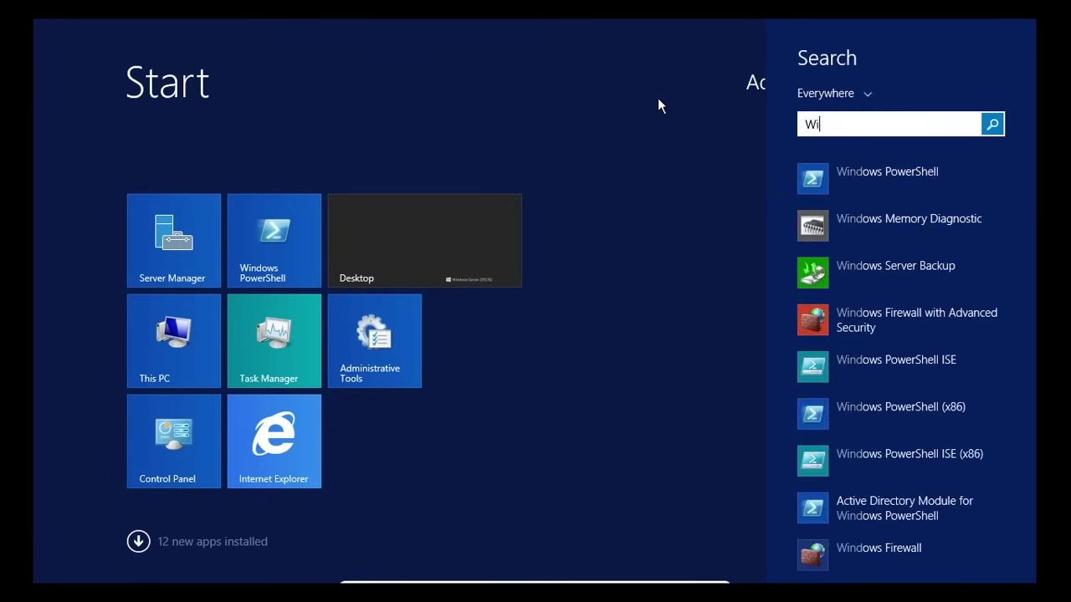
key(BackSpace)
key(BackSpace)
text(Event Viewer)
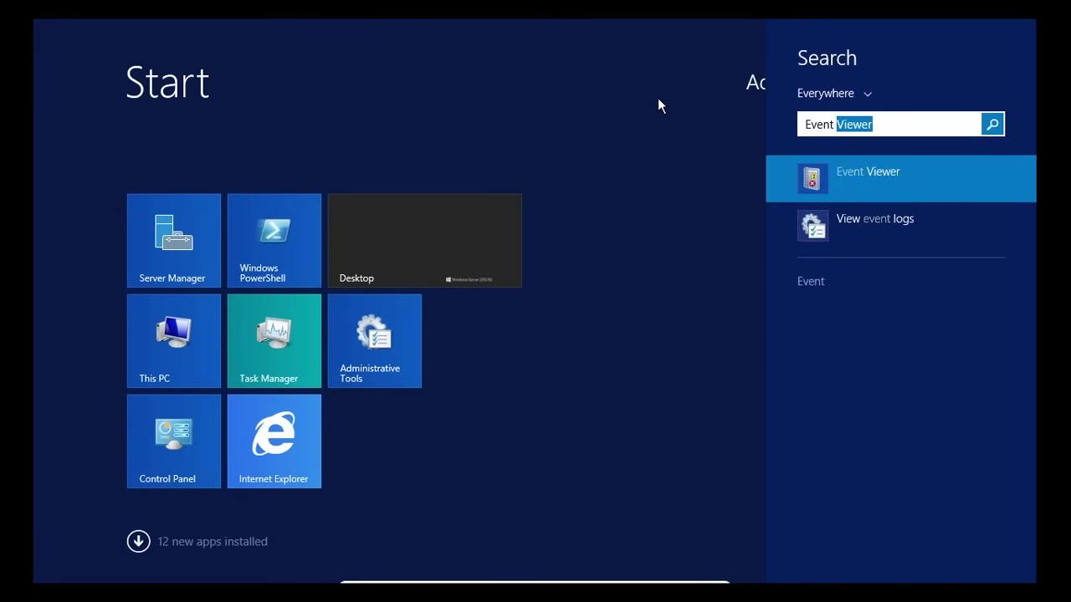
click(855, 181)
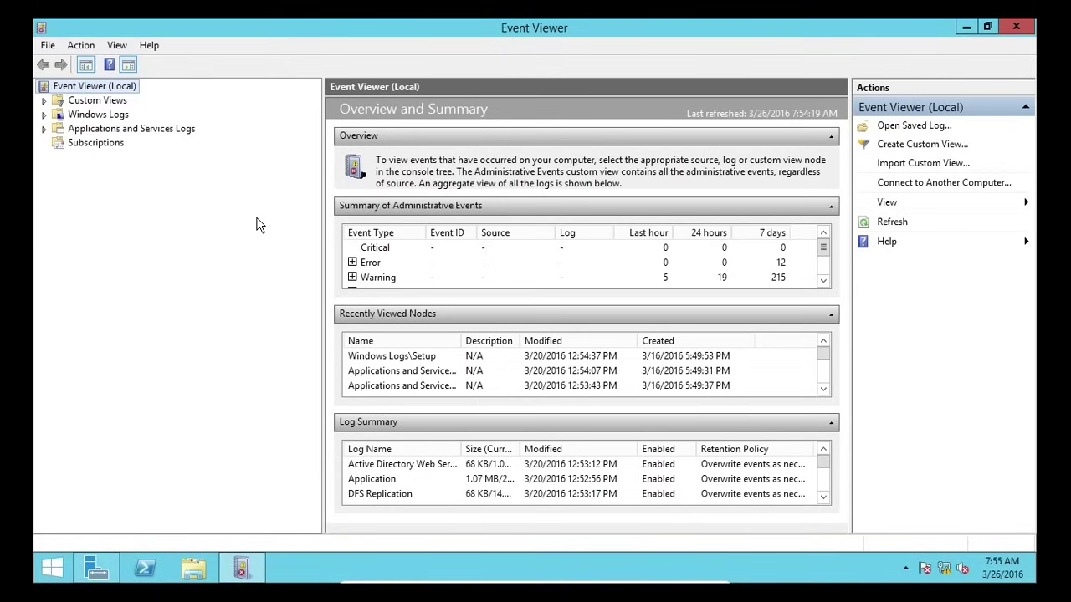
- Browse and collapse Custom Views and ServerRoles, then expand Windows Logs to list its logs
click(69, 101)
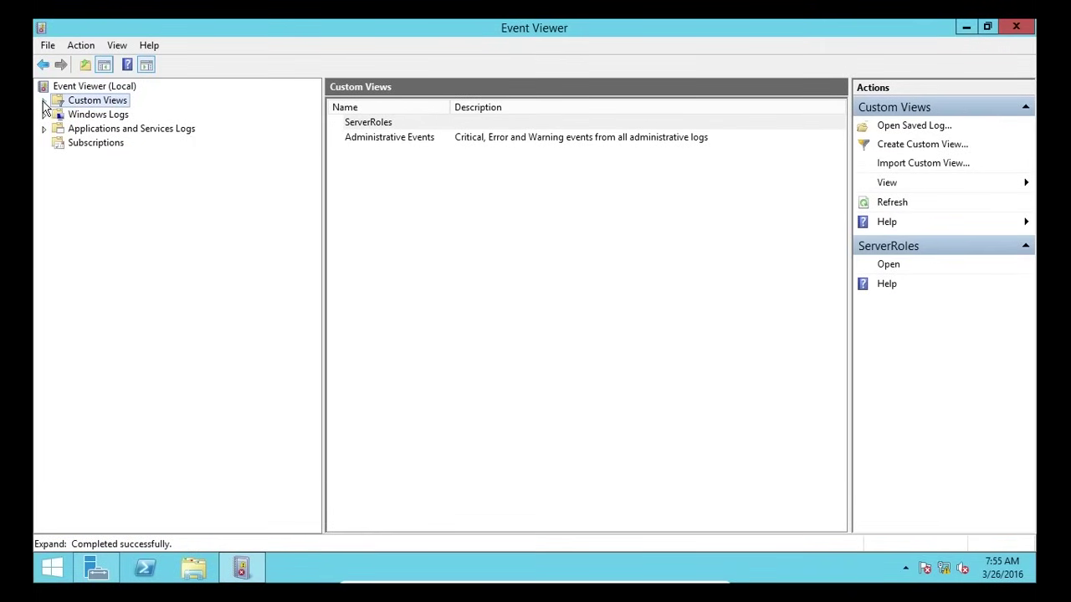
click(43, 102)
click(58, 115)
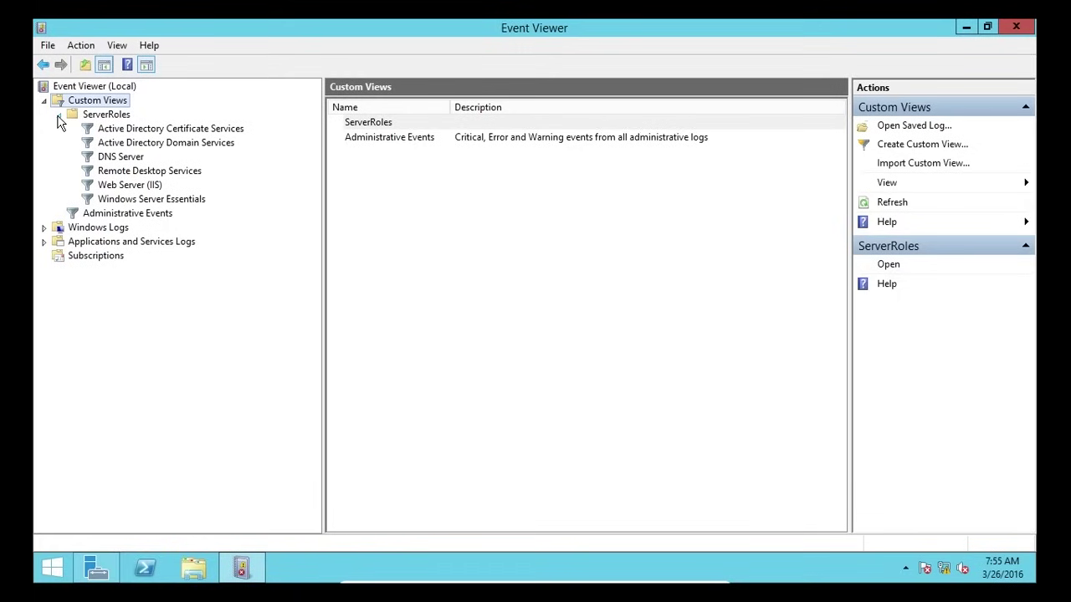
click(59, 115)
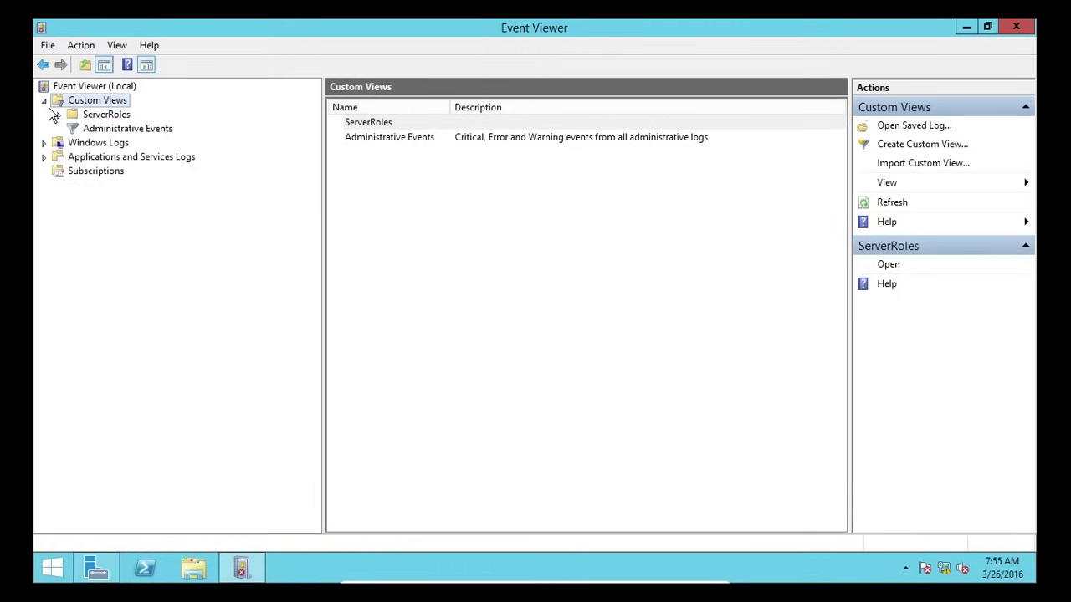
click(44, 101)
click(55, 115)
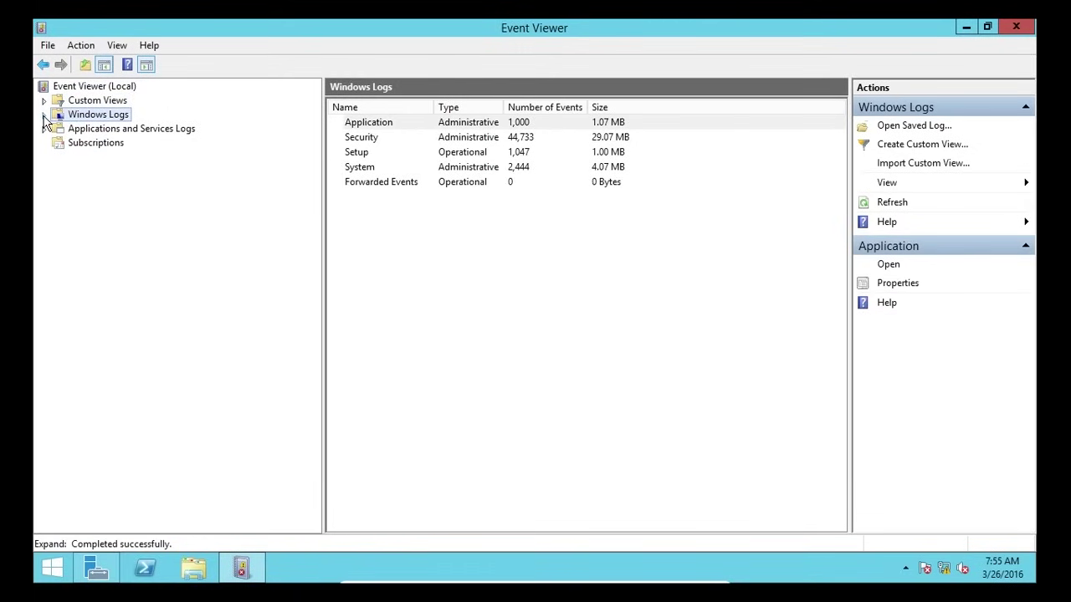
click(44, 115)
click(88, 131)
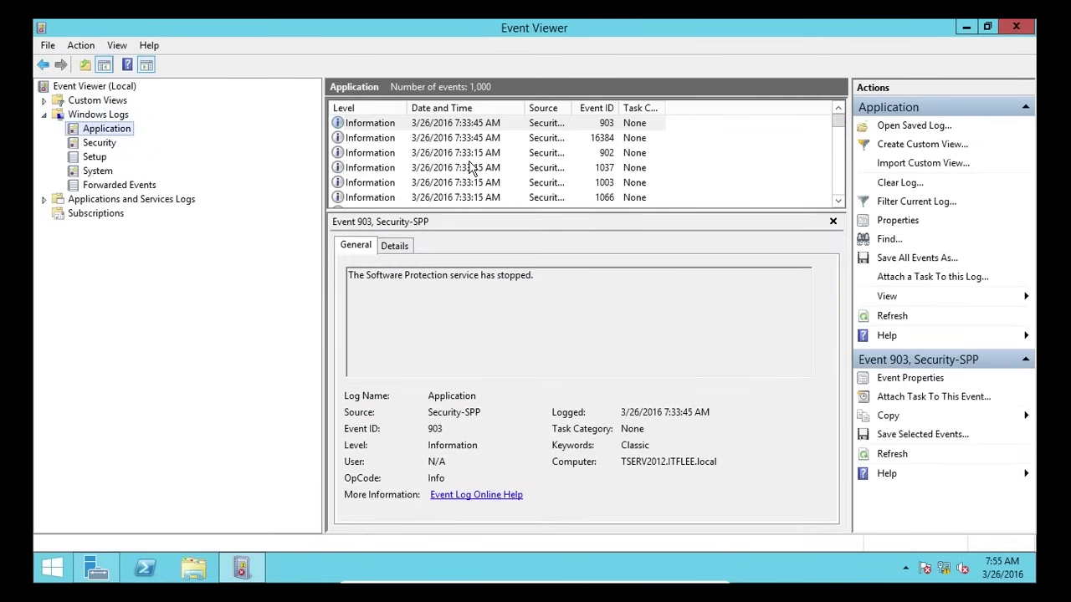
click(473, 167)
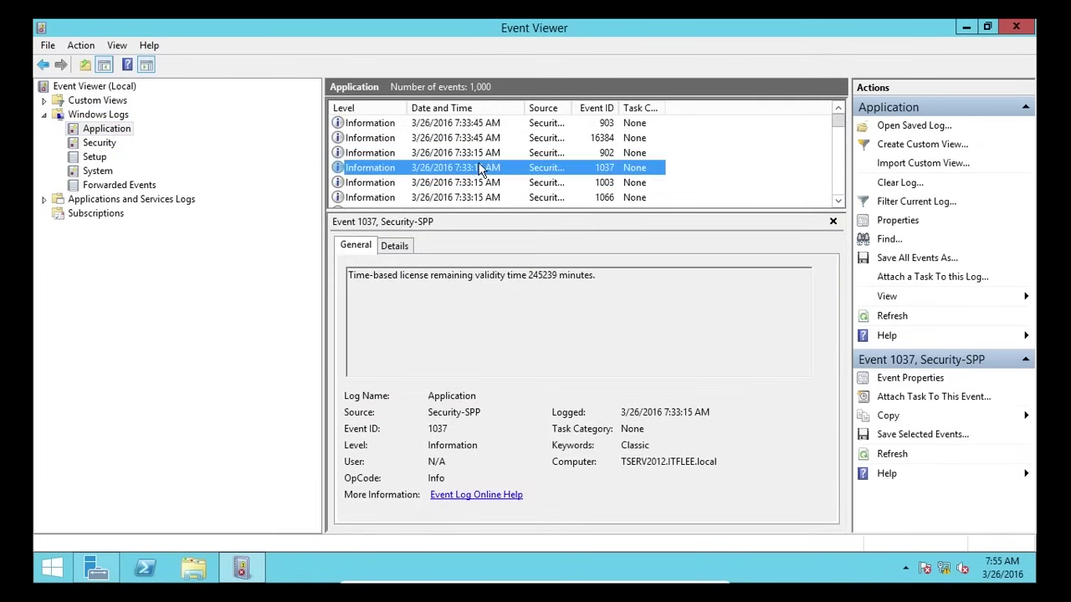
scroll(481, 169, down, 3)
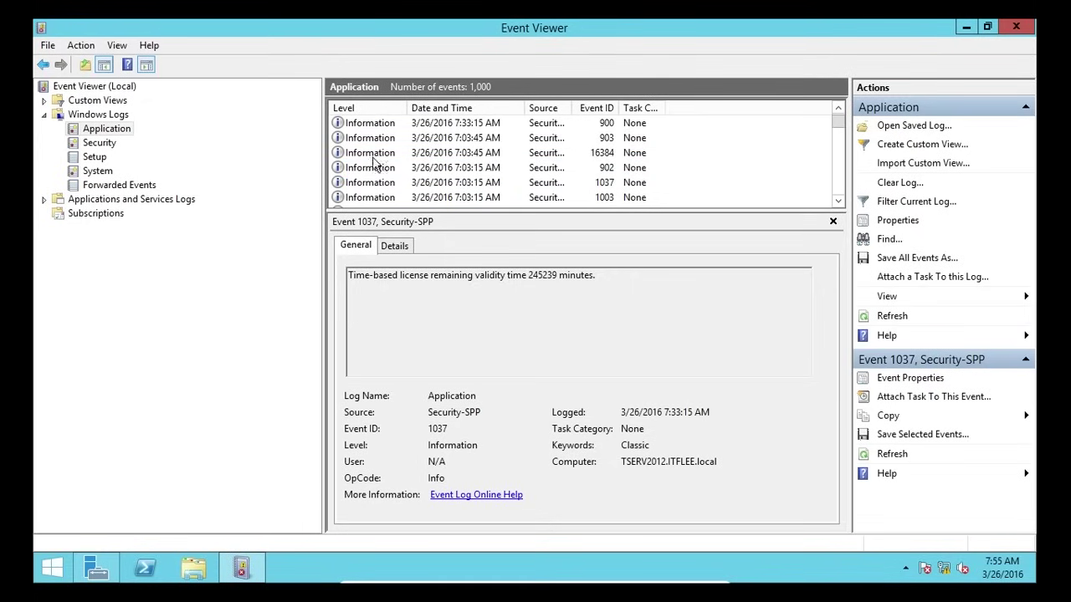
click(480, 169)
scroll(502, 197, down, 1)
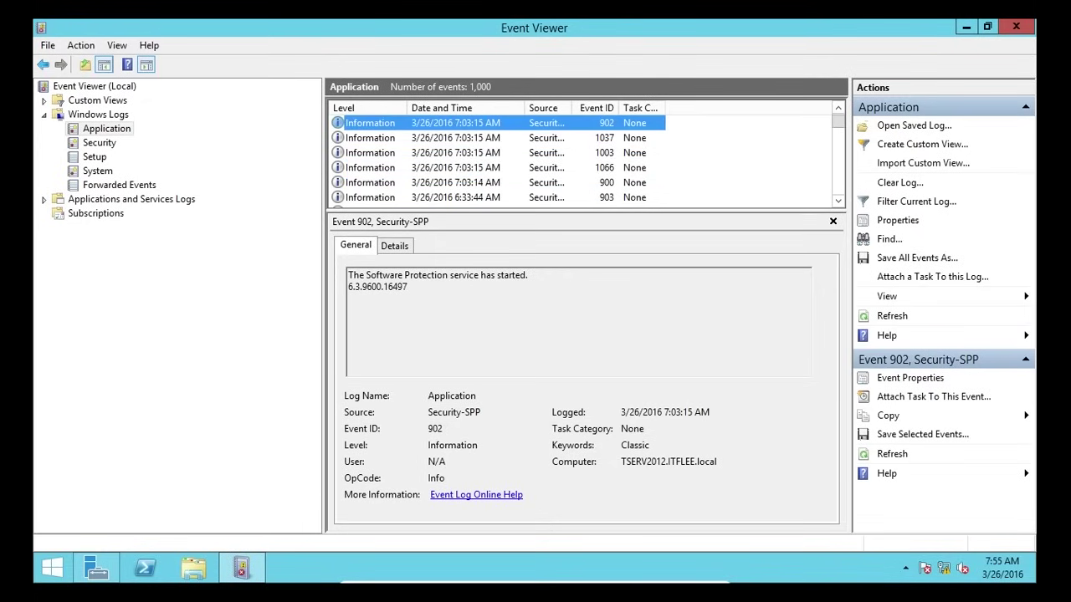
drag(350, 275, 524, 278)
click(421, 168)
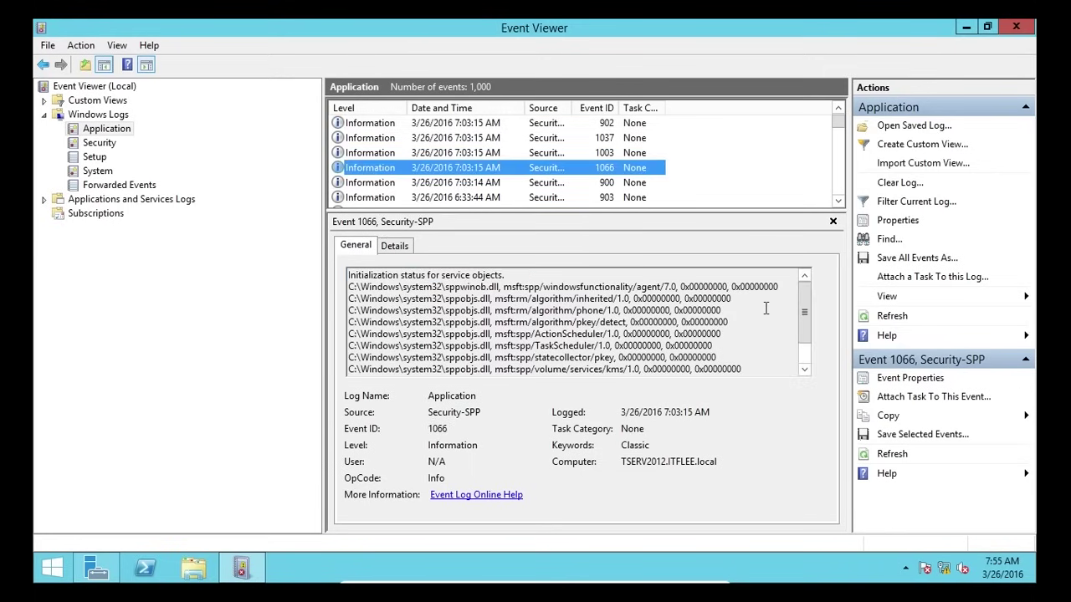
scroll(802, 322, down, 1)
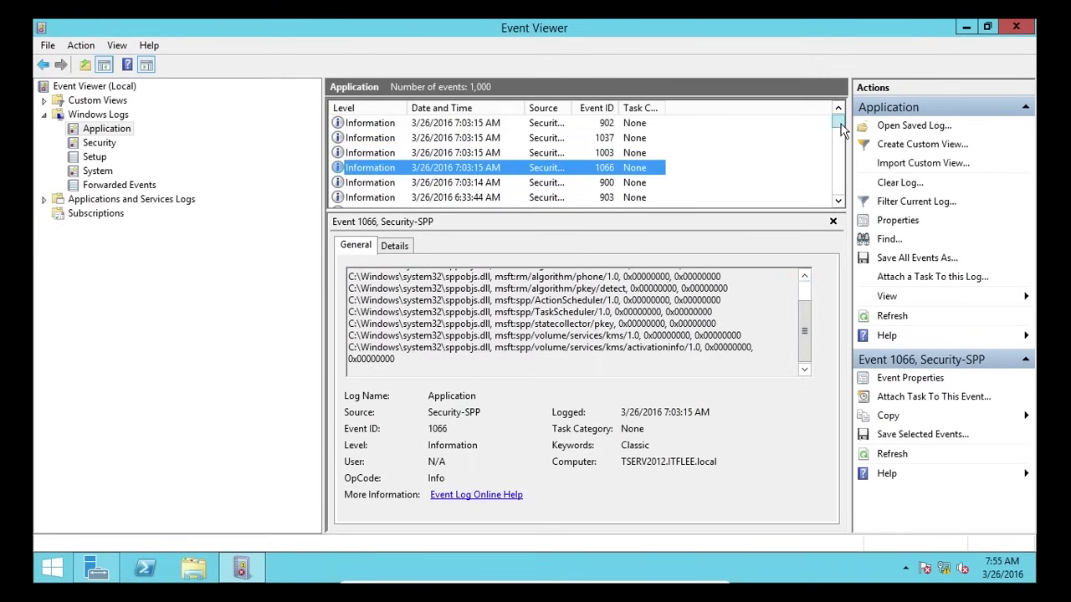
drag(837, 122, 837, 140)
click(628, 168)
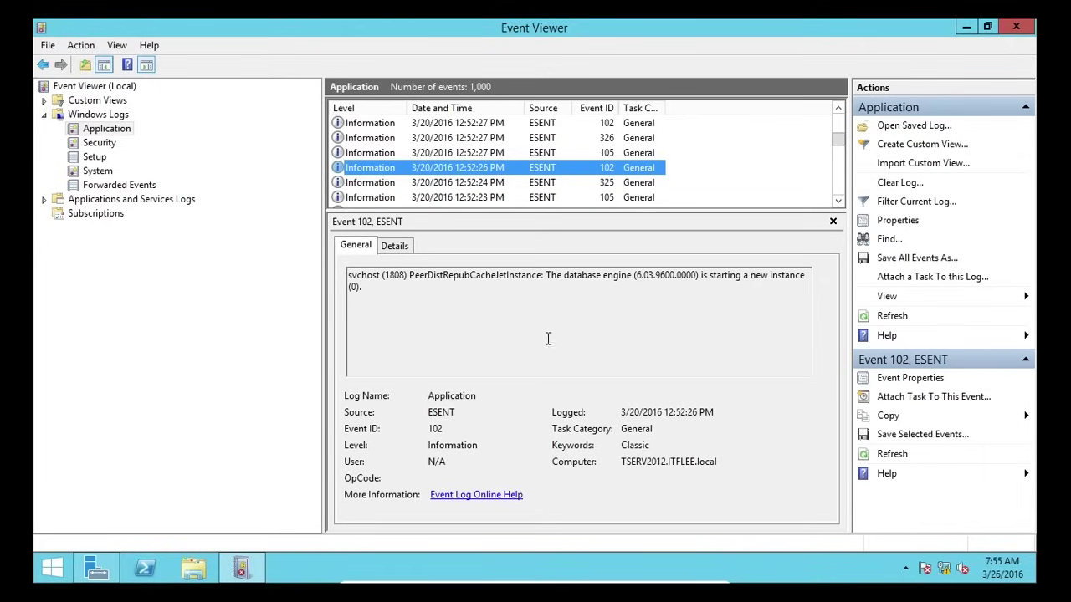
double_click(360, 275)
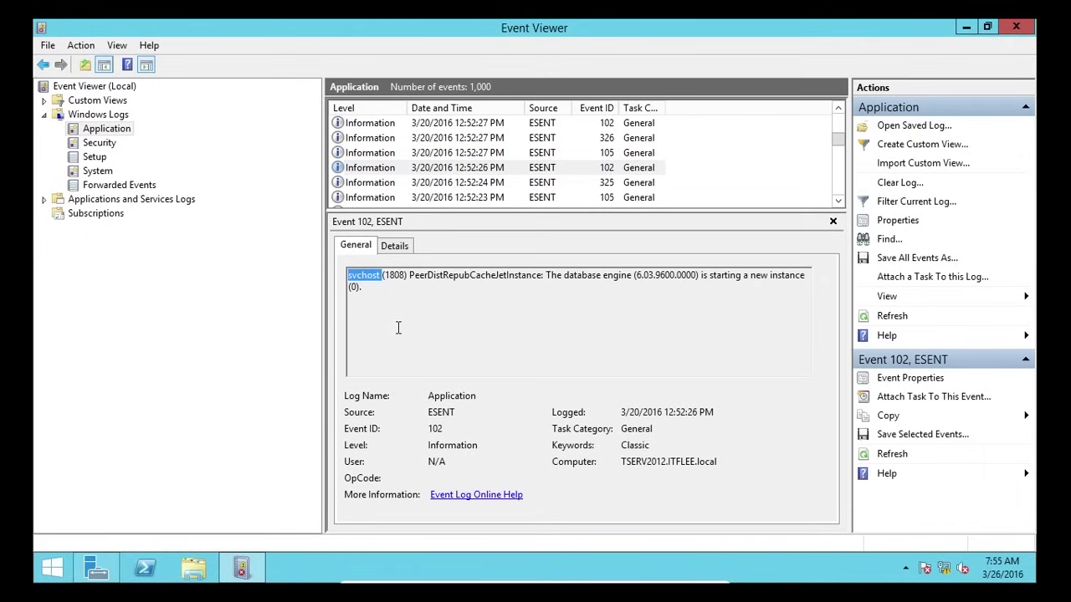
click(402, 182)
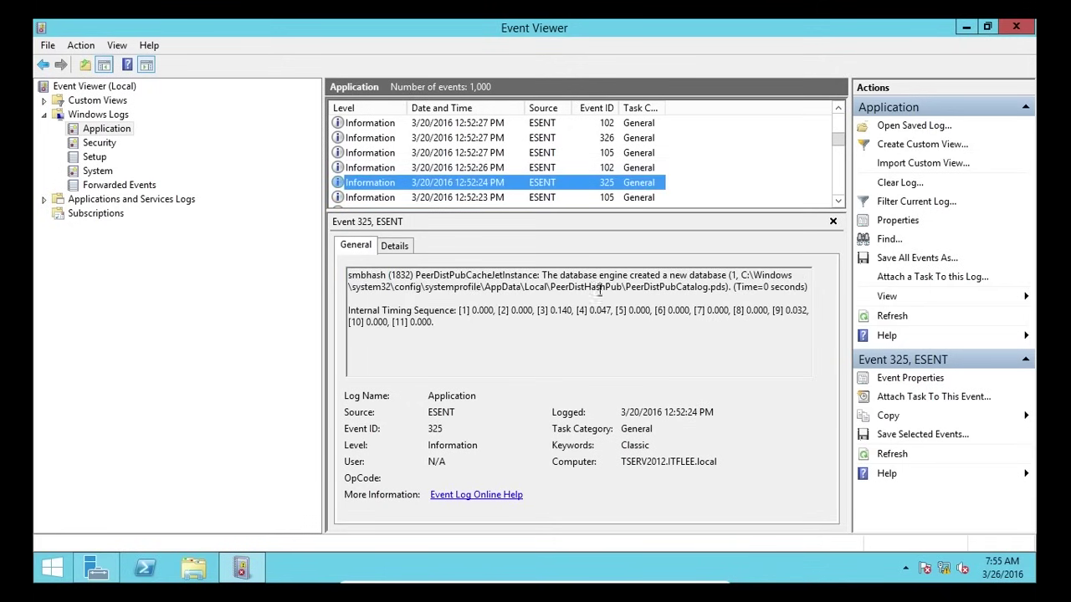
drag(837, 136, 837, 149)
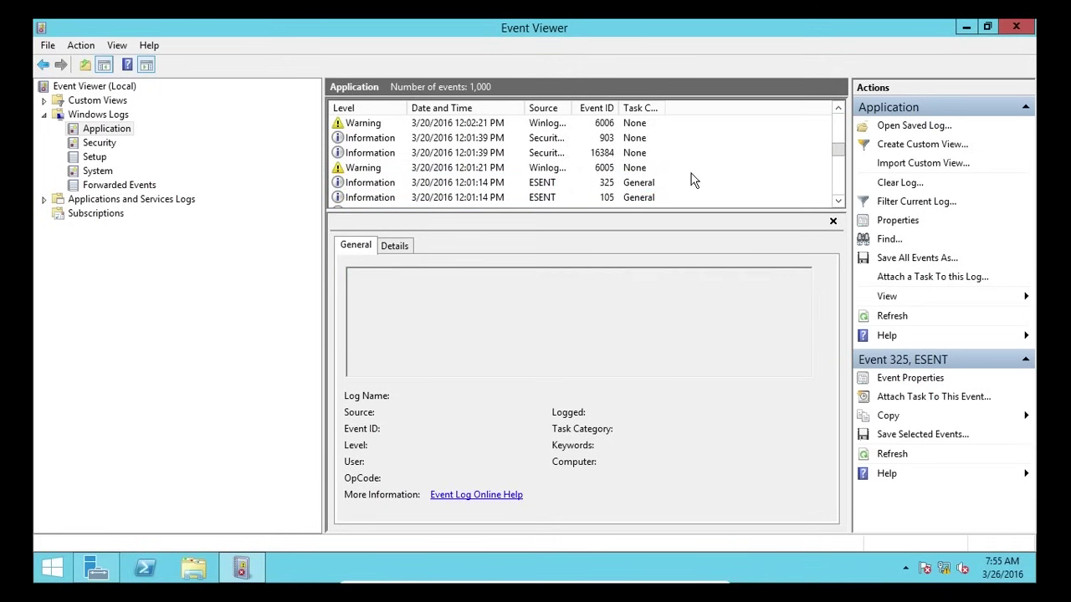
click(456, 140)
click(458, 154)
click(457, 171)
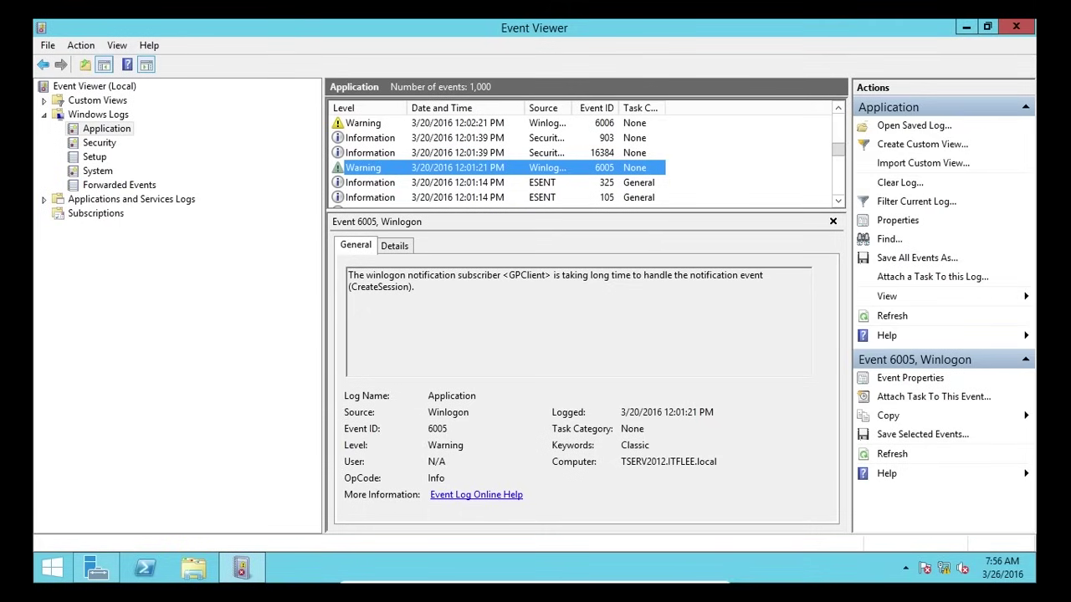
click(507, 137)
scroll(643, 176, up, 5)
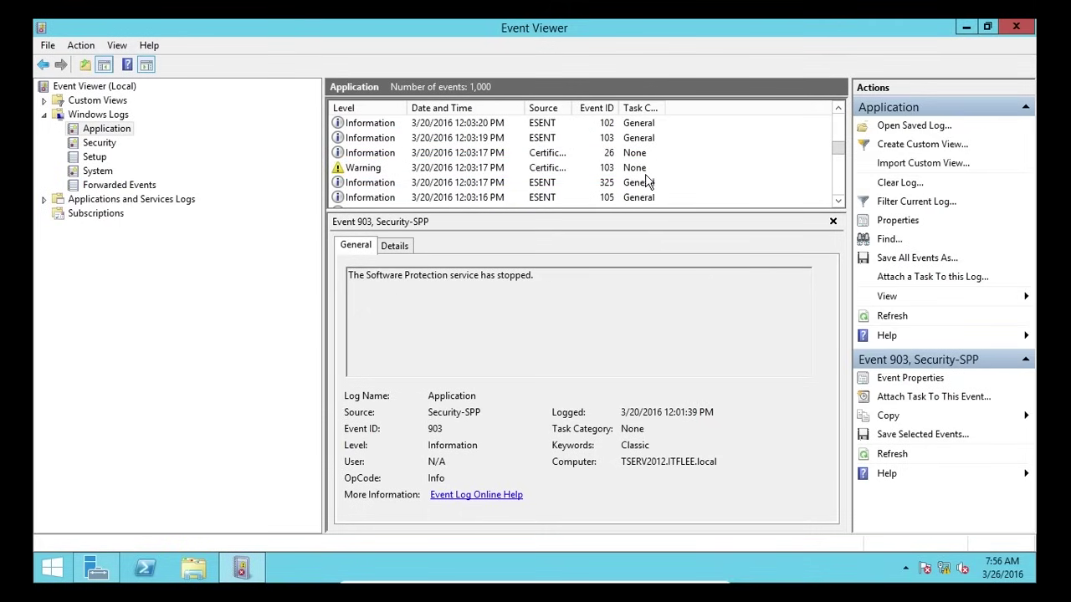
drag(837, 146, 745, 134)
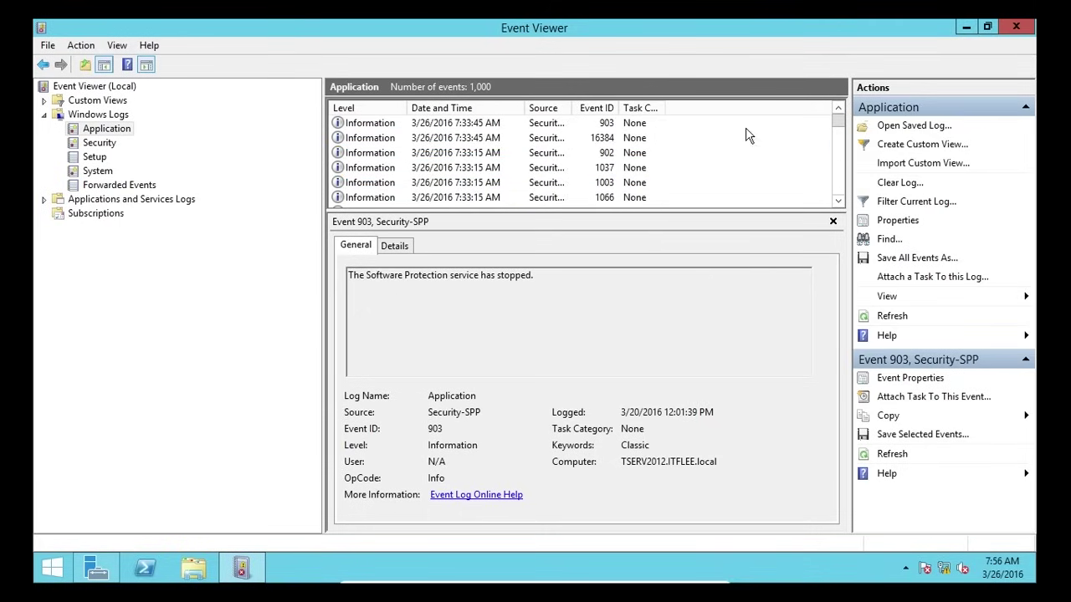
click(506, 139)
scroll(488, 196, down, 5)
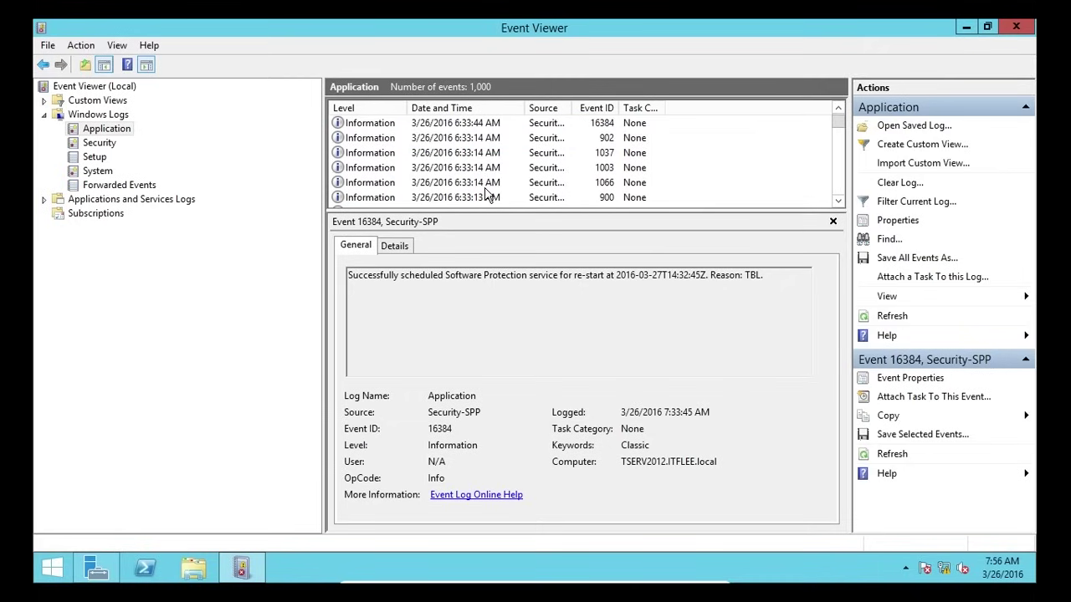
- Show the Security log with a taller event list and read logoff event 4634, selecting Account Name TSERV2012$
click(99, 143)
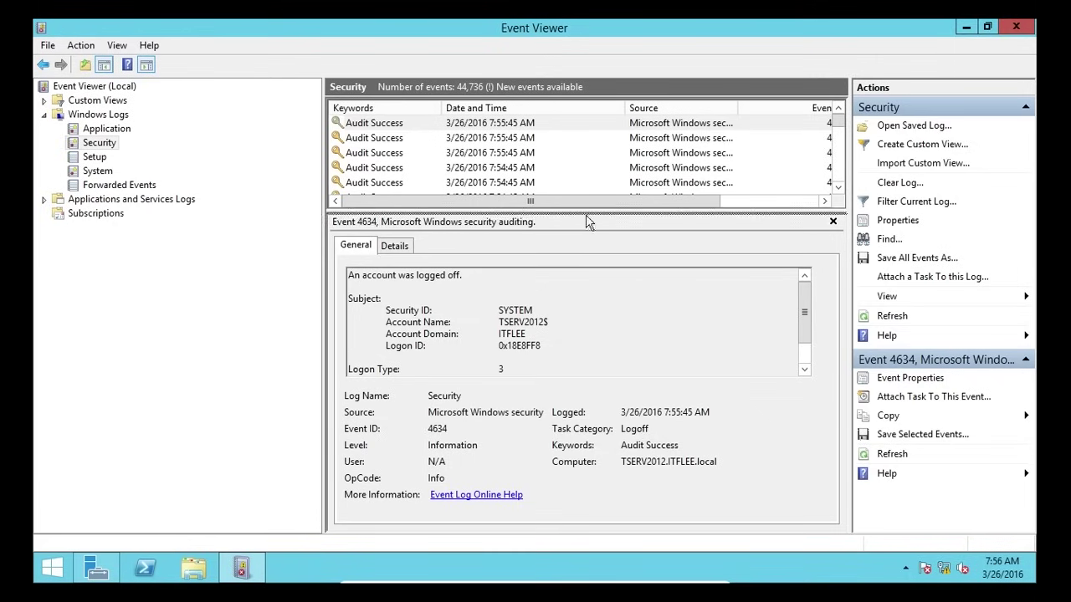
drag(585, 222, 576, 291)
click(431, 141)
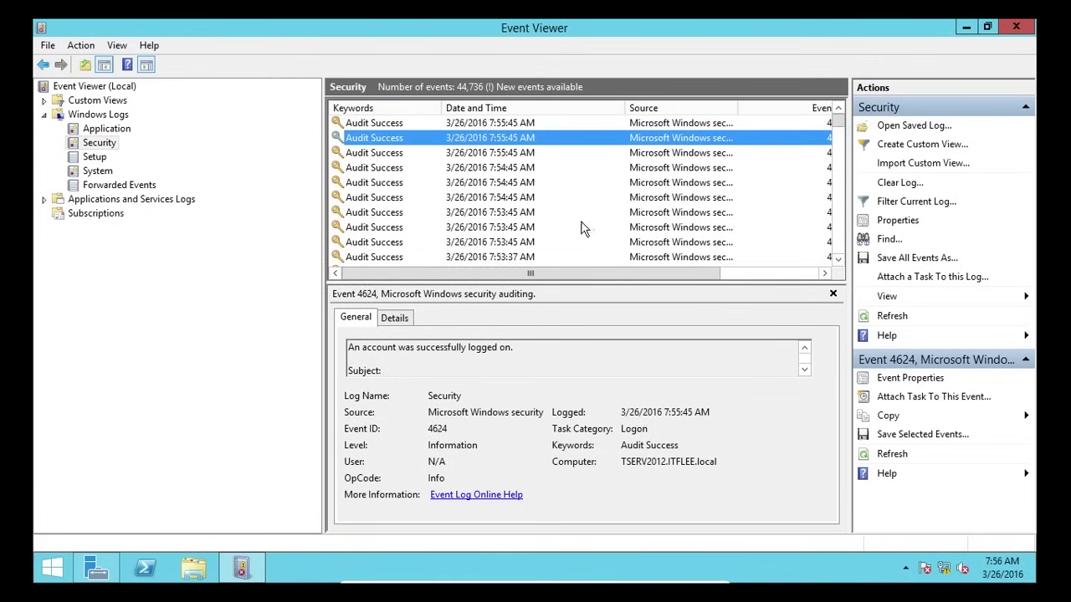
click(524, 214)
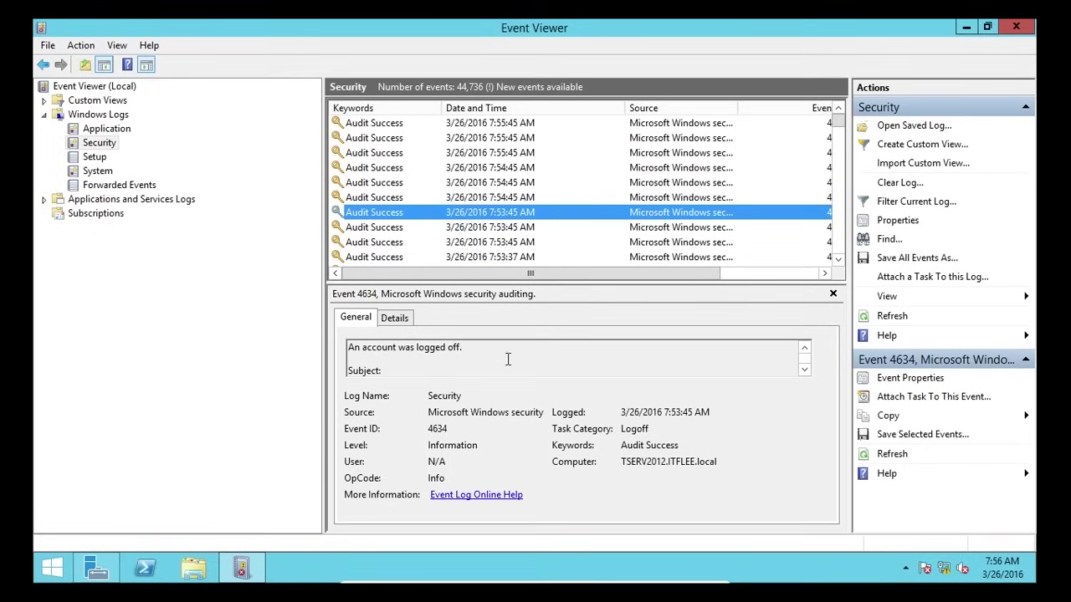
click(387, 350)
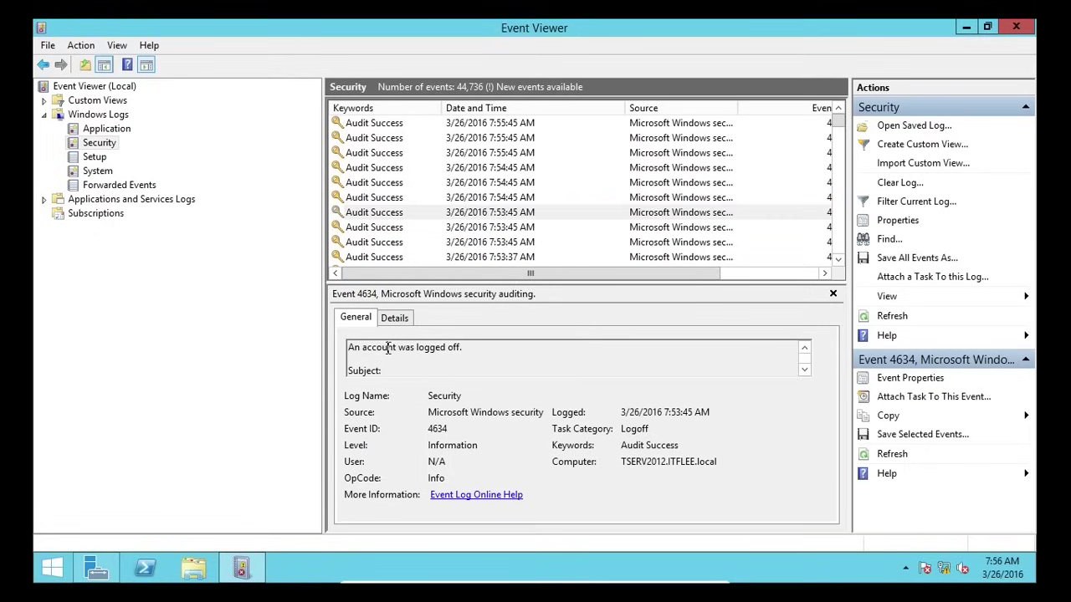
scroll(393, 352, down, 2)
scroll(512, 361, up, 2)
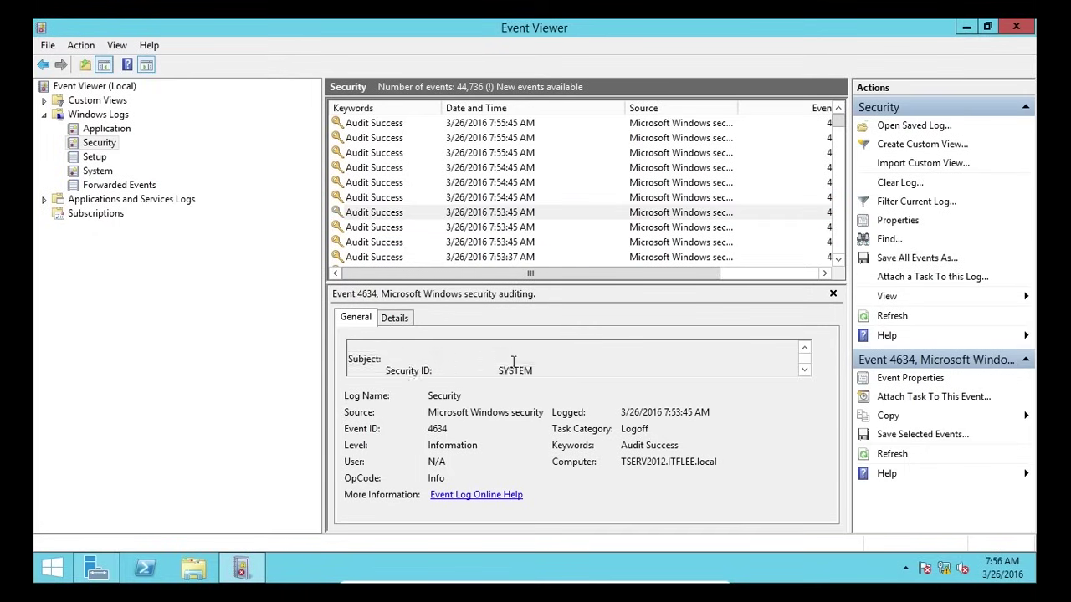
scroll(413, 349, down, 2)
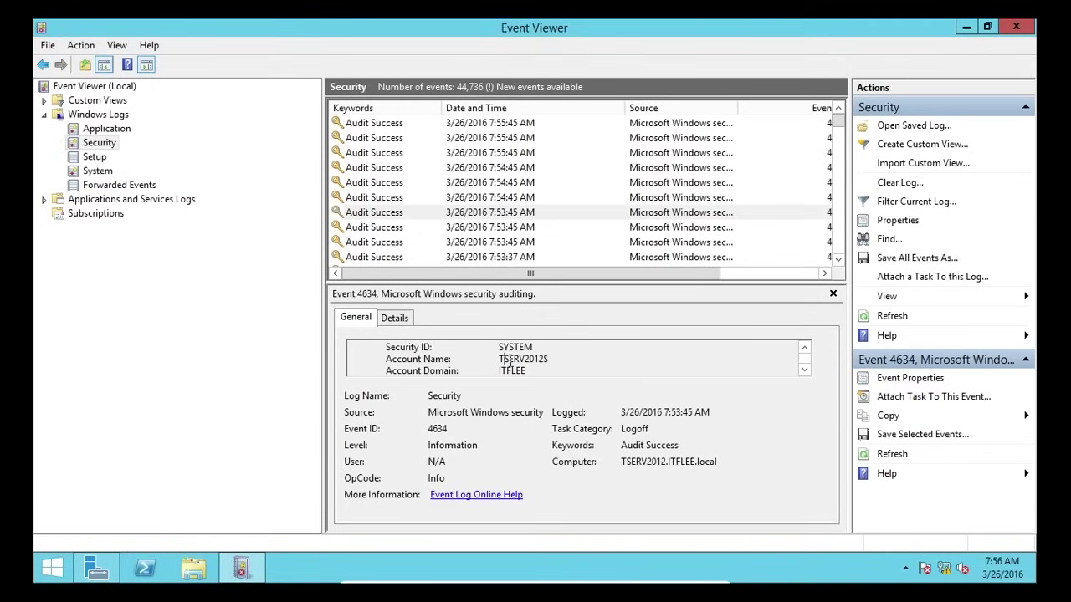
drag(504, 359, 545, 358)
double_click(546, 358)
click(554, 358)
double_click(517, 360)
scroll(520, 360, down, 3)
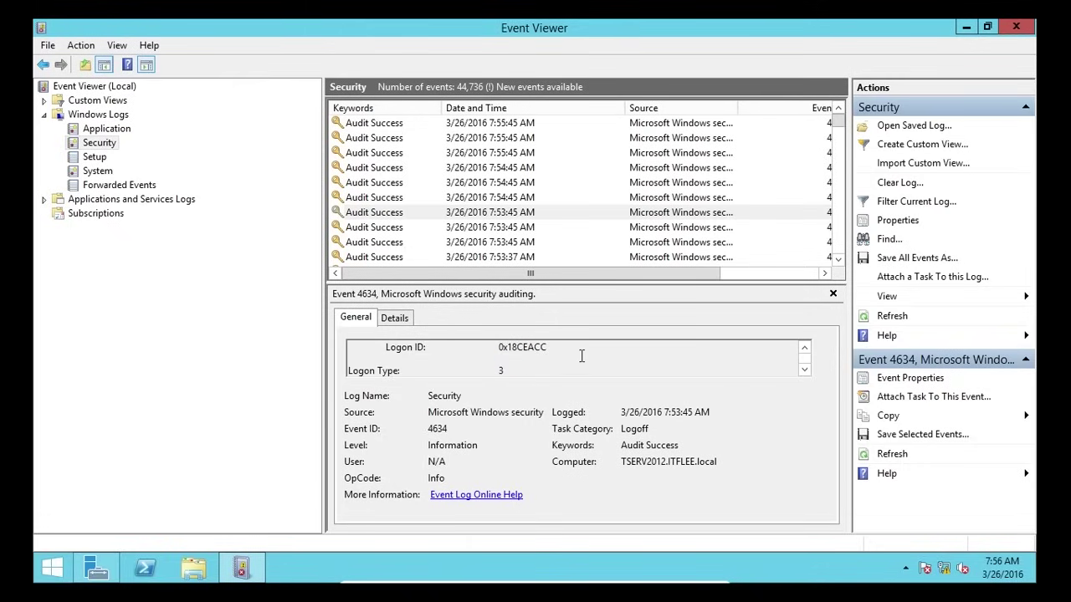
scroll(575, 357, up, 5)
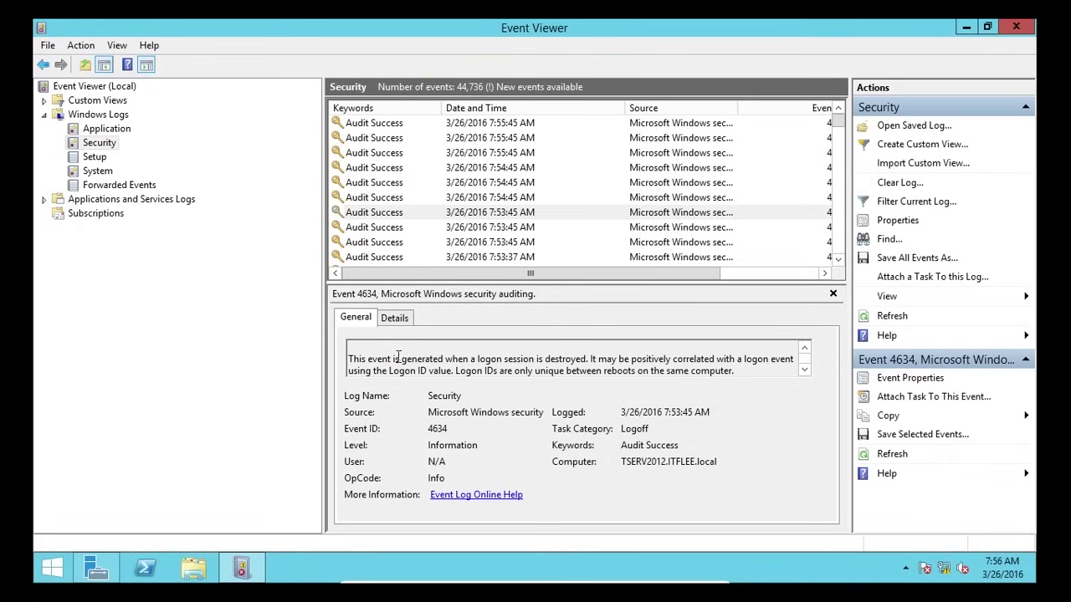
double_click(359, 361)
drag(359, 361, 746, 370)
click(518, 359)
- Review the 7:54:45 AM logon 4624, privileges event 4672 and older 4634 logoff events, including 3/23 4:15:32 PM
scroll(569, 362, up, 4)
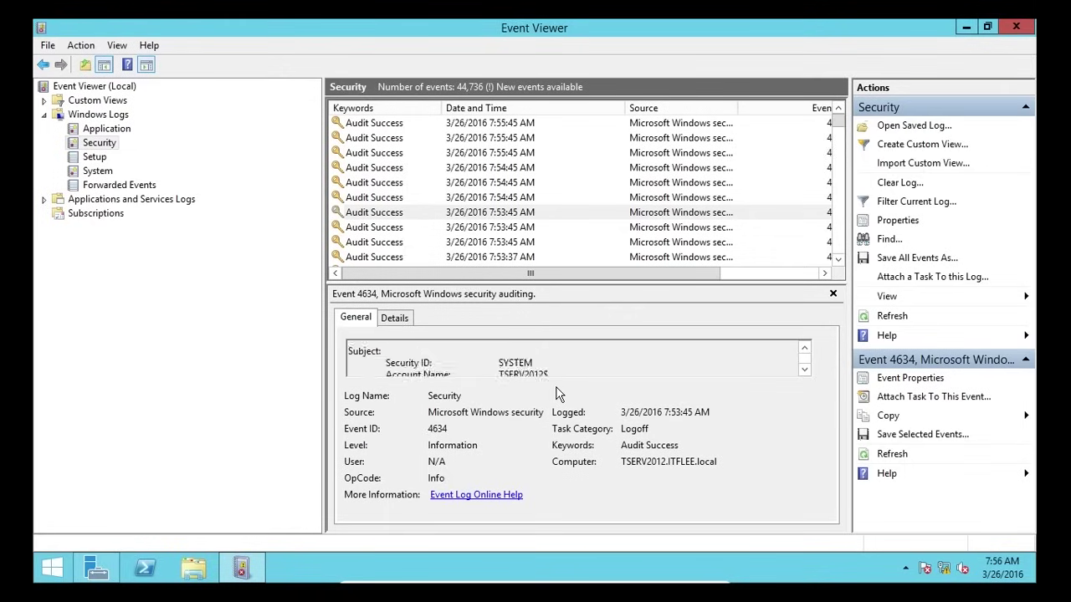
click(533, 180)
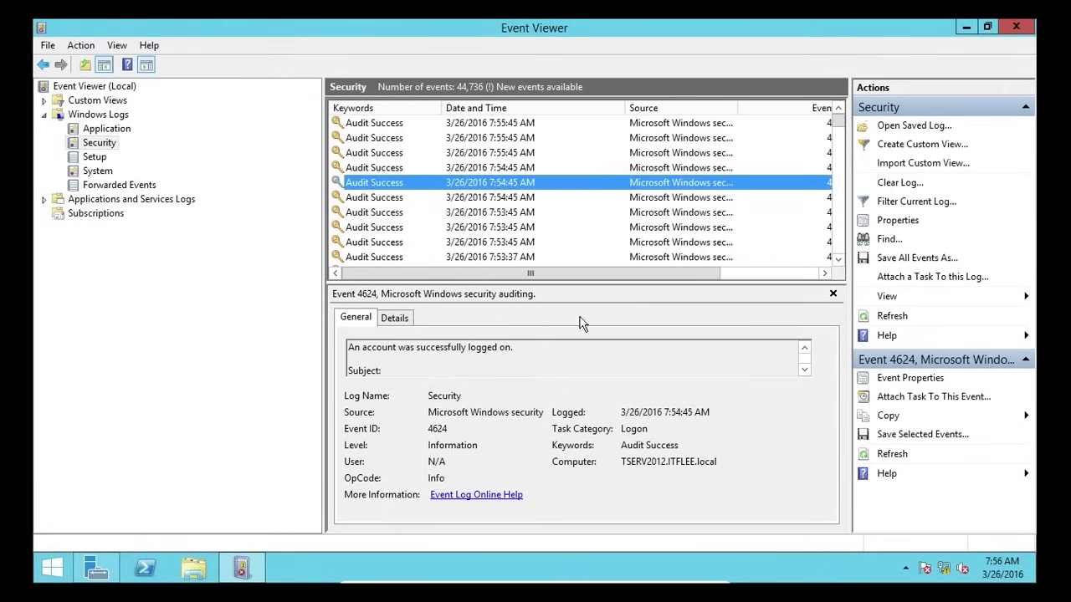
click(589, 366)
scroll(596, 366, down, 4)
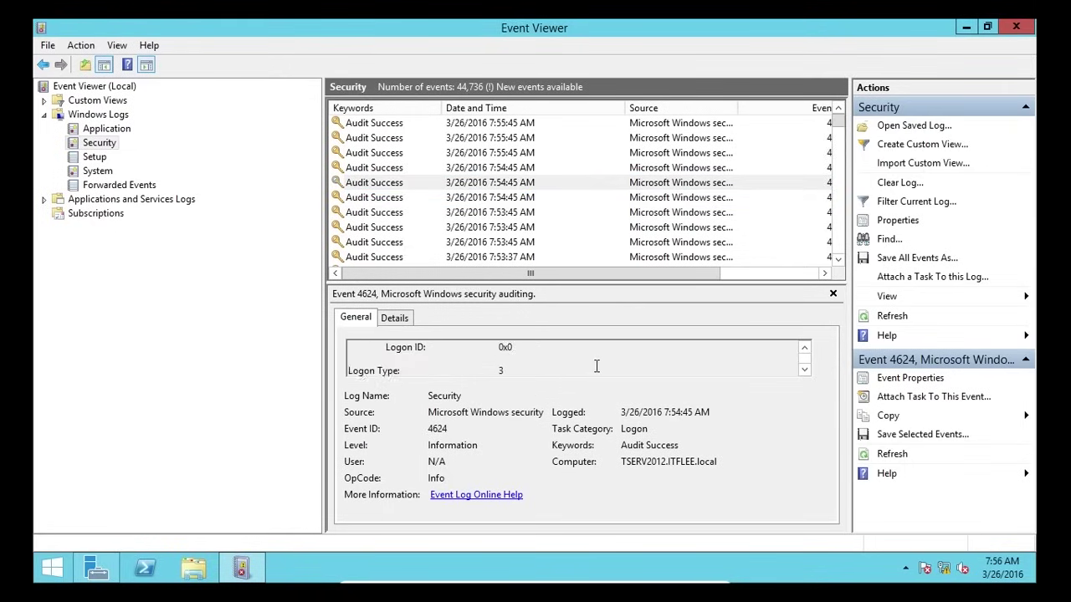
scroll(598, 364, down, 2)
click(568, 226)
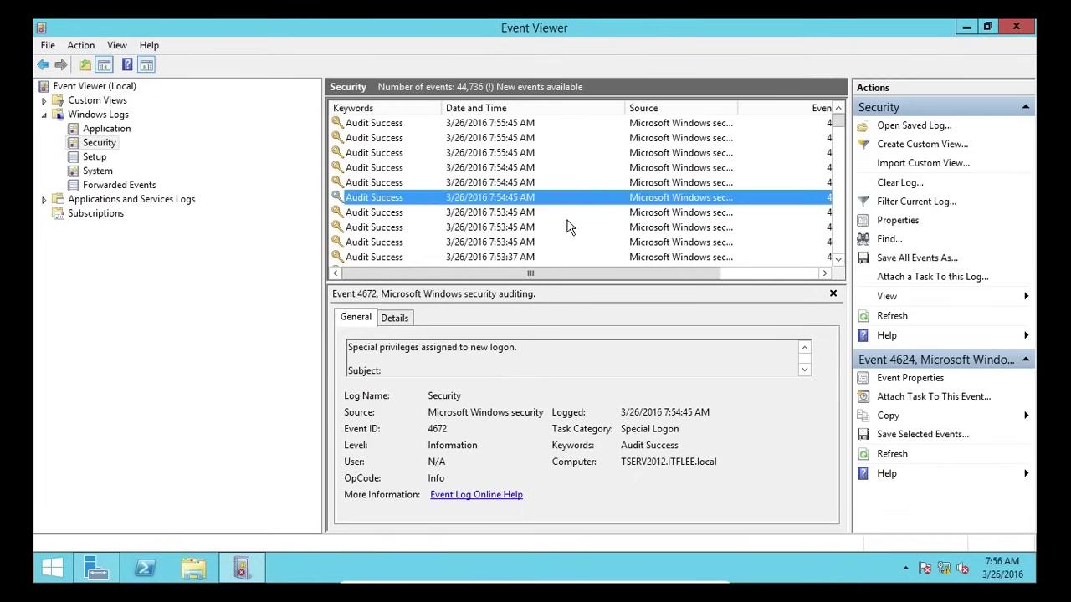
scroll(556, 238, down, 3)
click(552, 226)
drag(836, 108, 839, 161)
click(541, 212)
scroll(540, 212, down, 3)
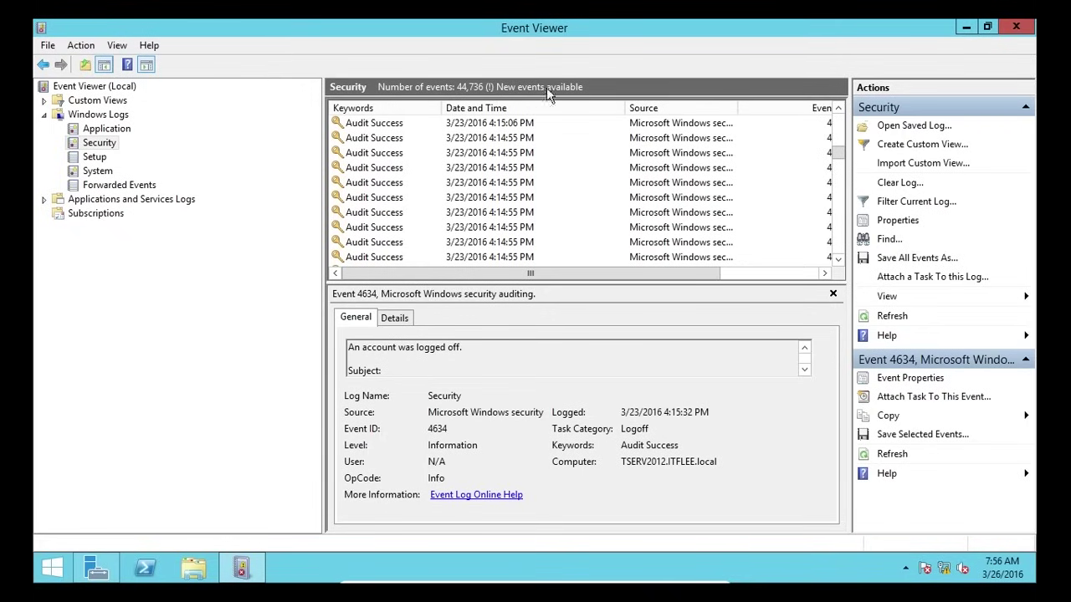
- Refresh the Security log twice, review recent 4624 and 4672 events, and show the 7:56:45 AM logoff
key(F5)
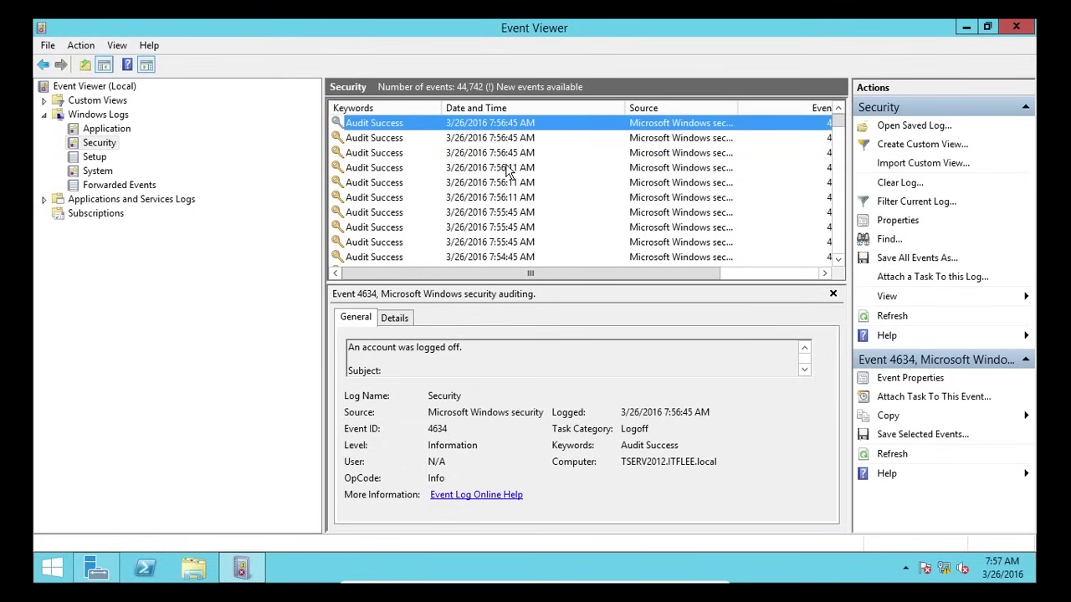
key(F5)
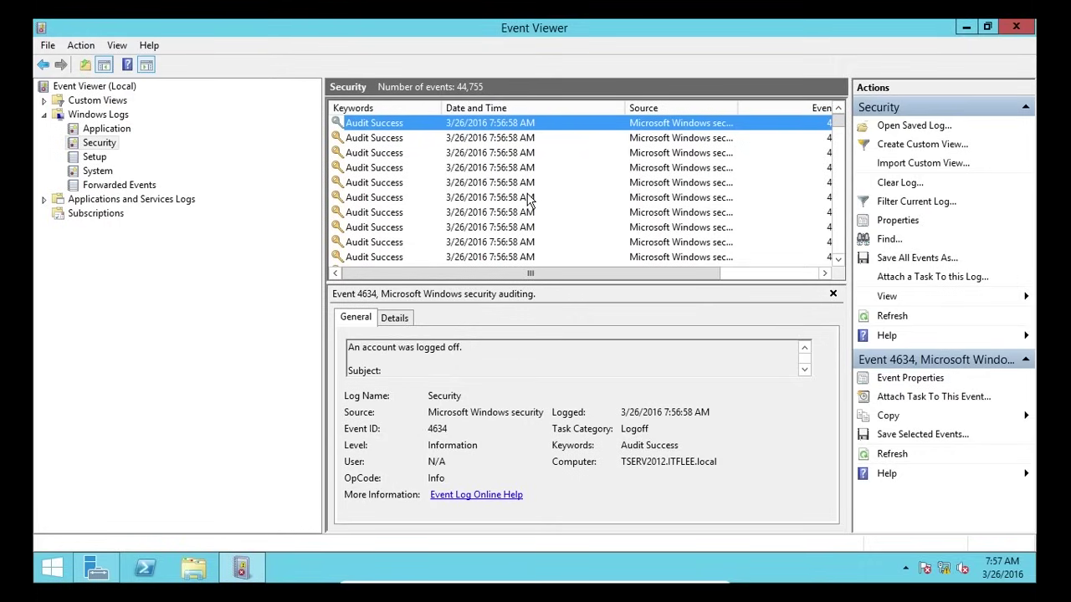
click(530, 140)
click(523, 167)
click(516, 201)
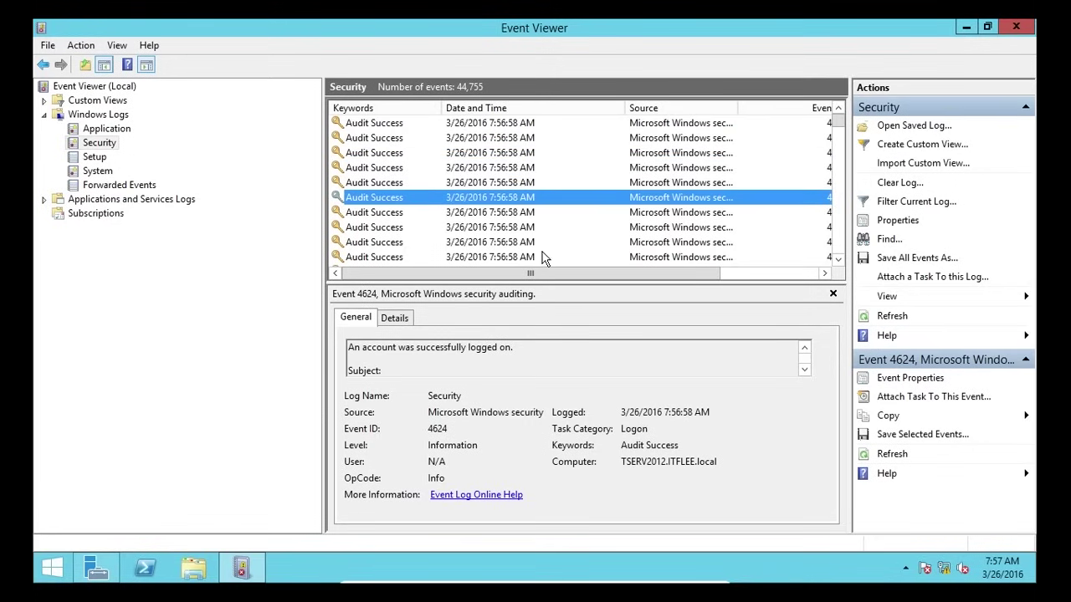
scroll(546, 258, down, 2)
click(535, 211)
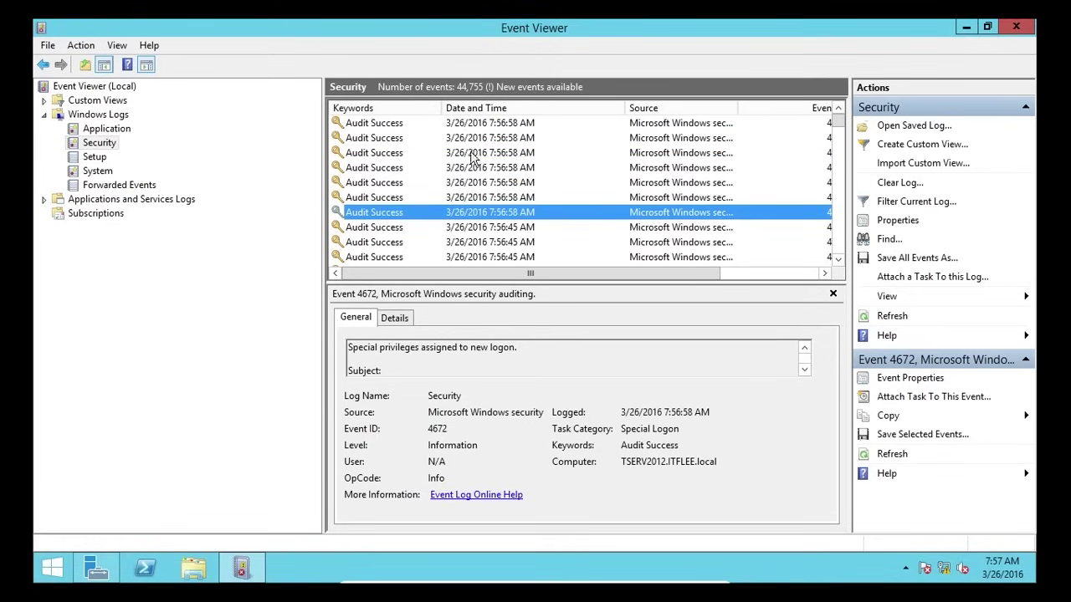
scroll(510, 170, down, 1)
click(715, 355)
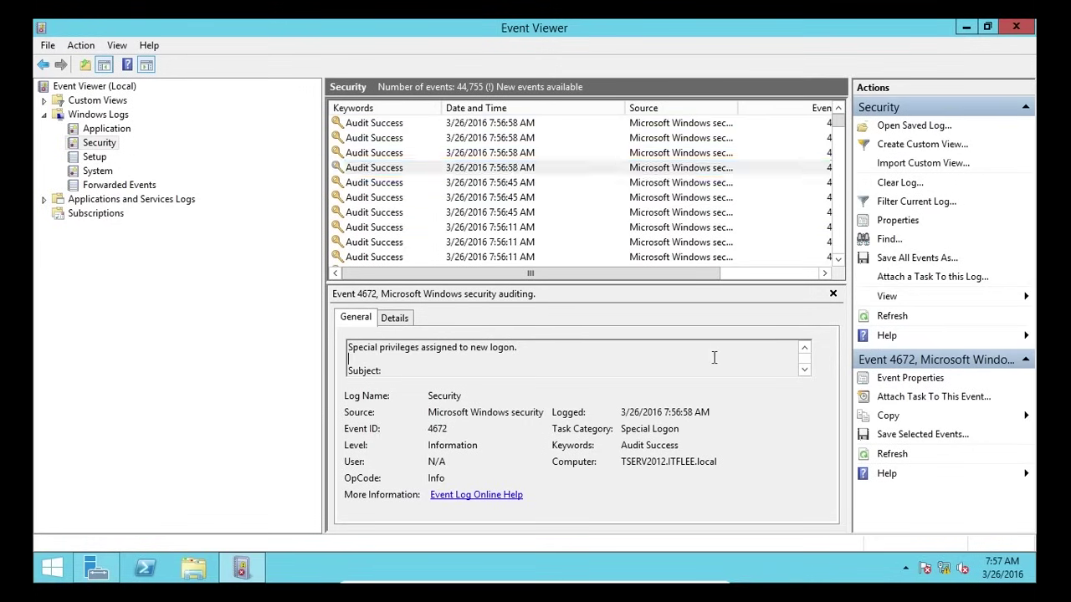
scroll(715, 354, down, 2)
scroll(715, 355, down, 2)
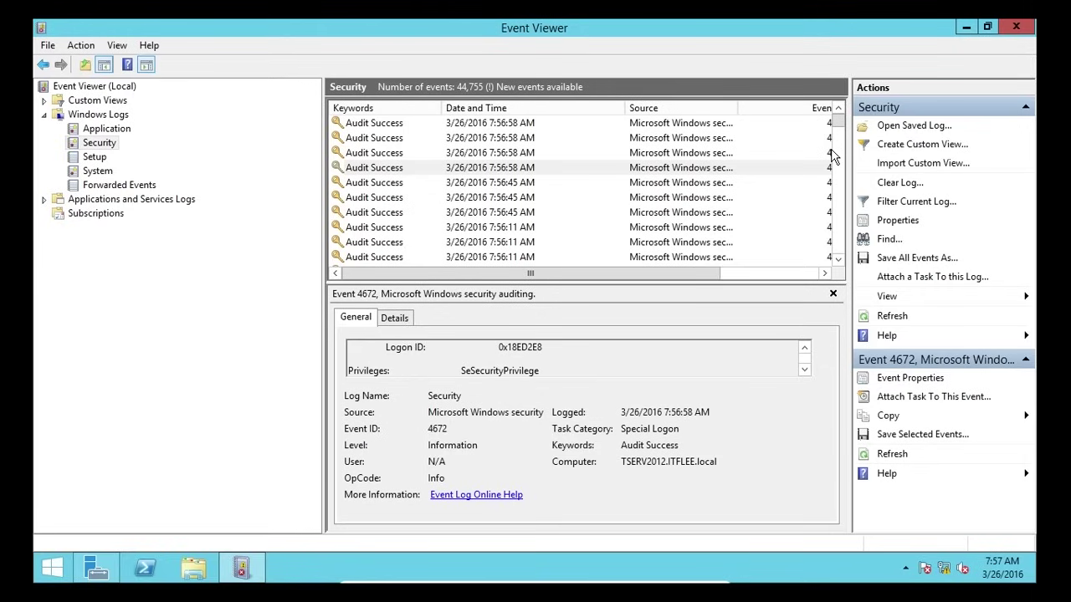
click(552, 182)
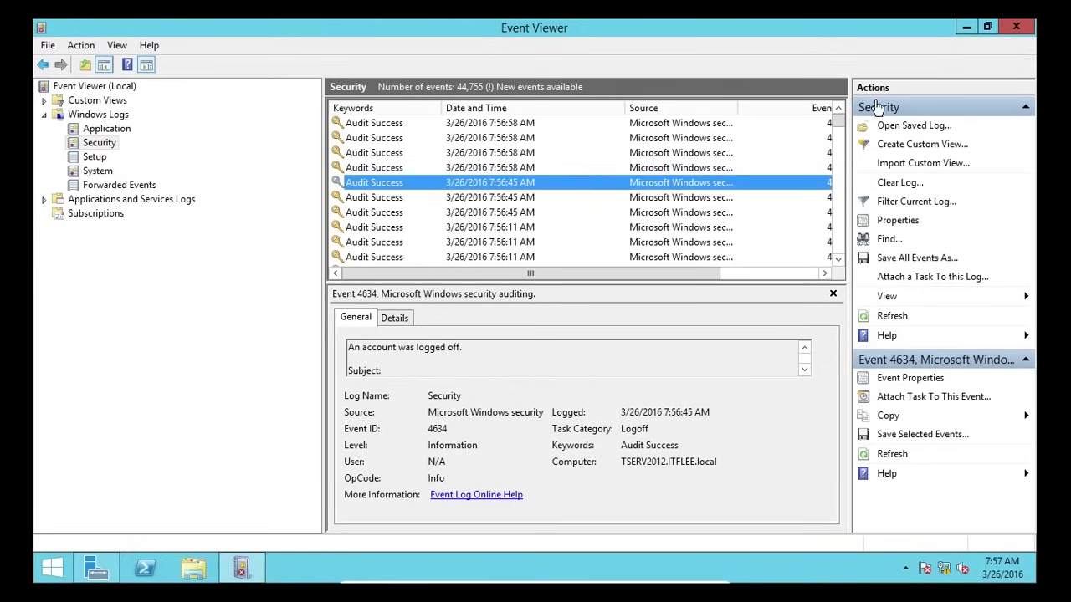
- Sort the Security events by Keywords and mark the System Integrity and Information values
click(416, 109)
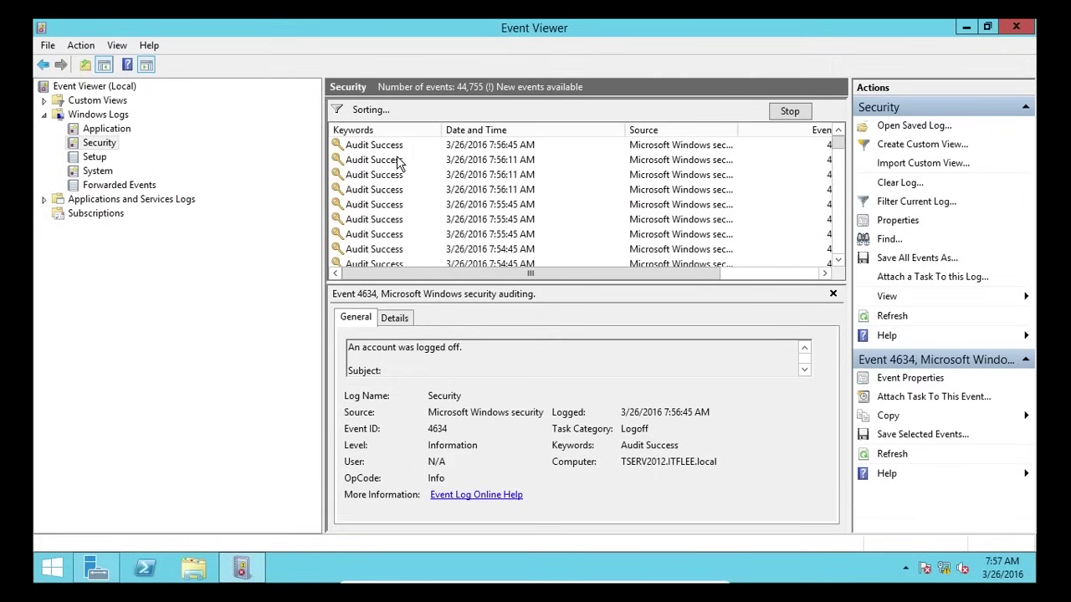
scroll(493, 368, down, 1)
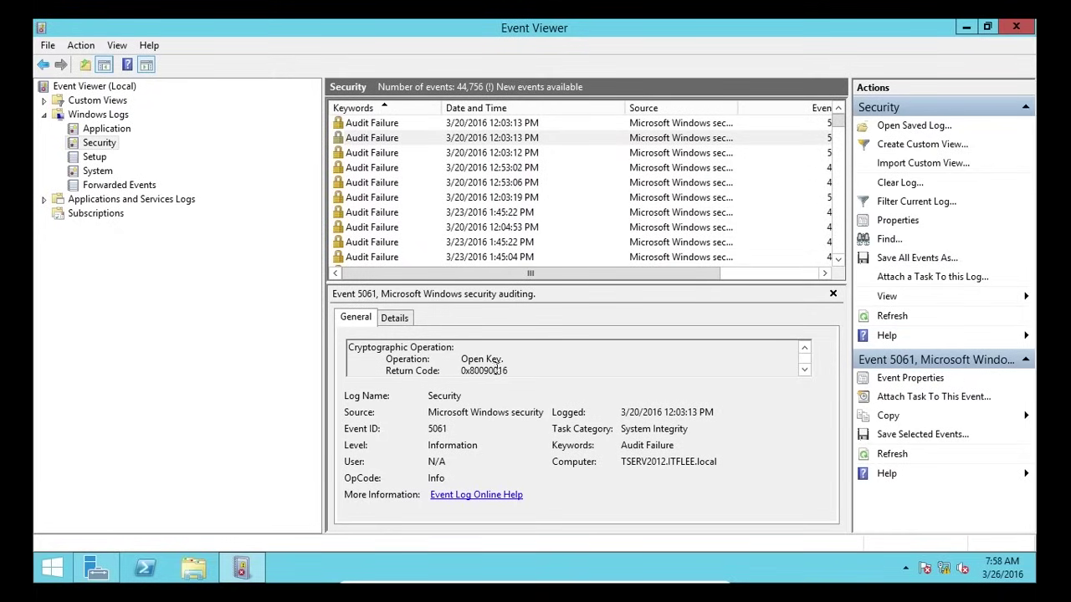
drag(517, 371, 465, 376)
click(532, 359)
drag(621, 428, 687, 429)
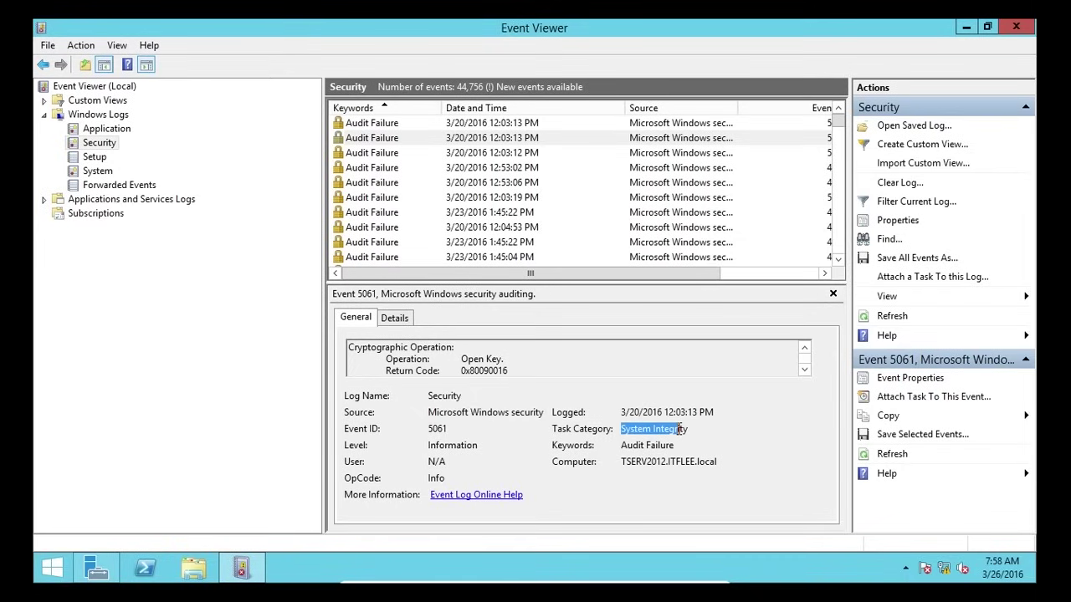
double_click(457, 445)
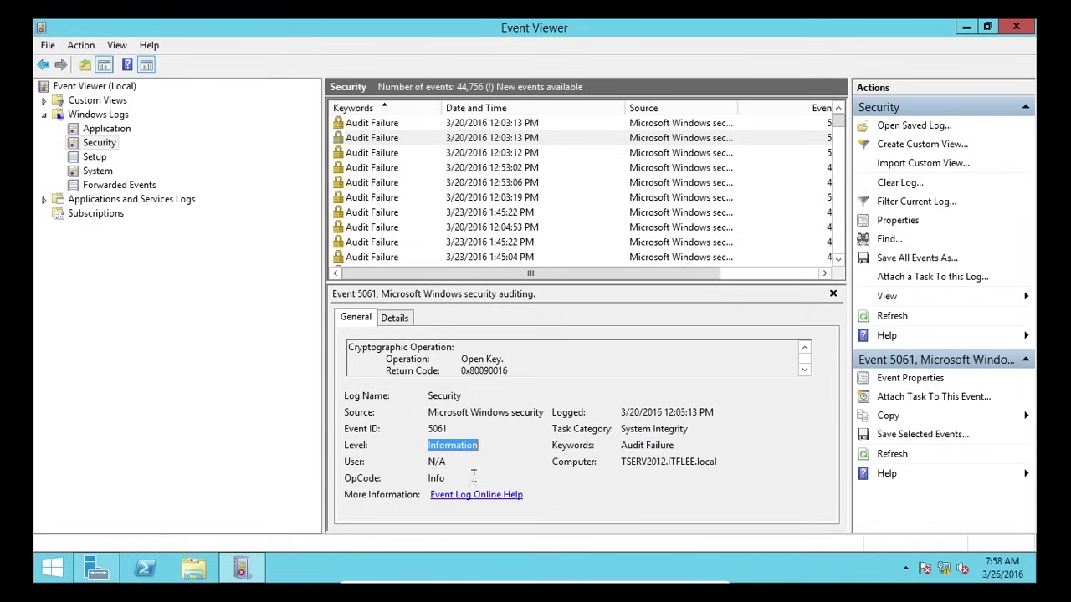
- Review the 3/23 1:45:22 PM failed logon 4625, picking out Logon ID 0x3E7 and codes 0xC0000064, 0xC000006D
click(529, 151)
click(509, 183)
click(501, 243)
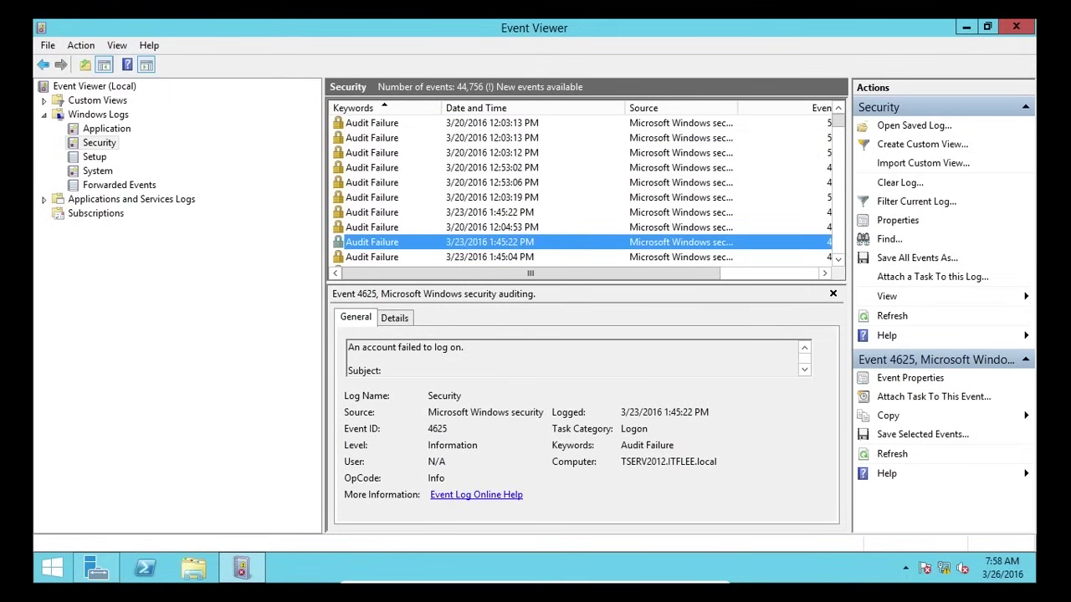
click(521, 347)
scroll(574, 360, down, 1)
drag(556, 358, 506, 360)
scroll(560, 357, down, 2)
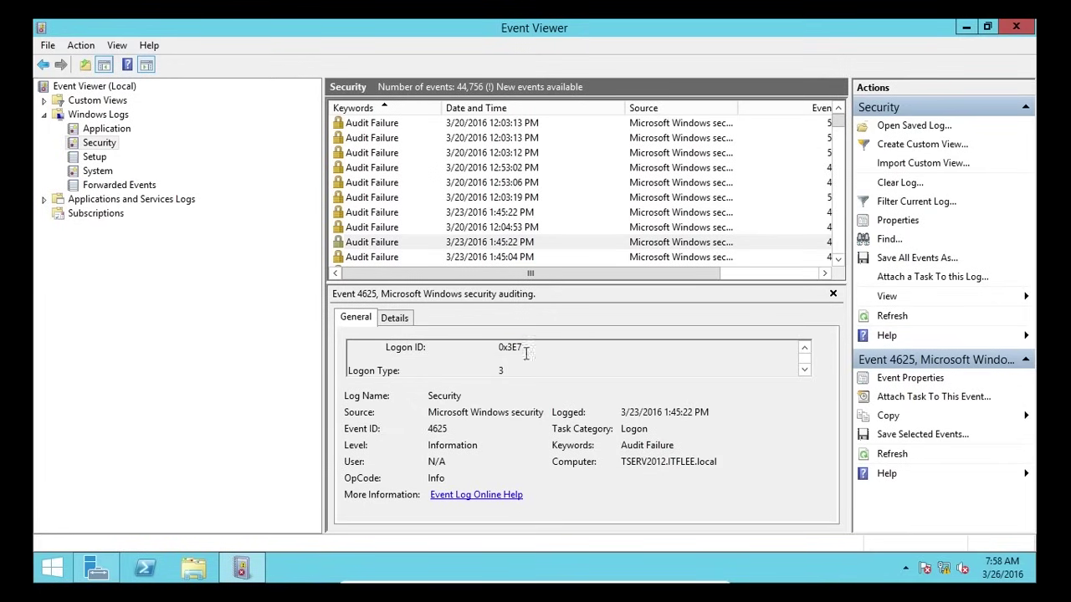
double_click(516, 348)
scroll(526, 349, down, 5)
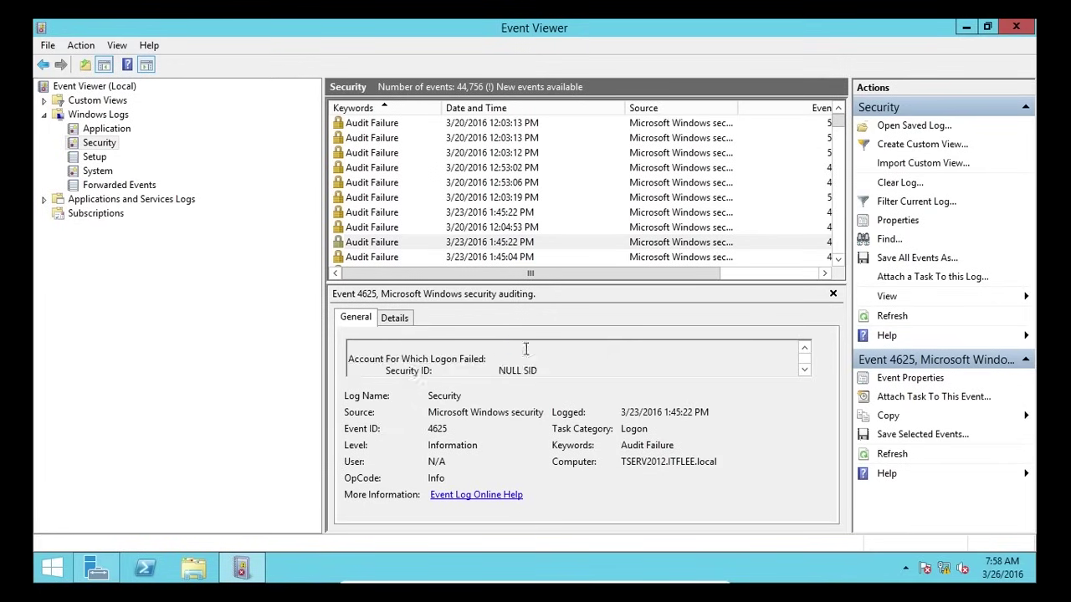
scroll(566, 355, up, 2)
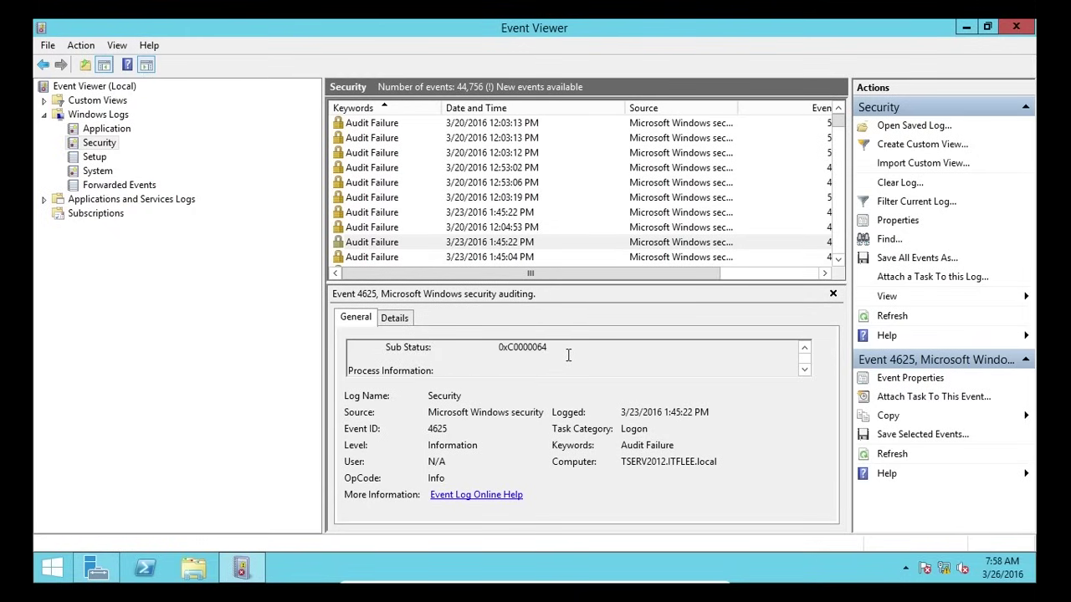
double_click(545, 348)
scroll(419, 351, up, 2)
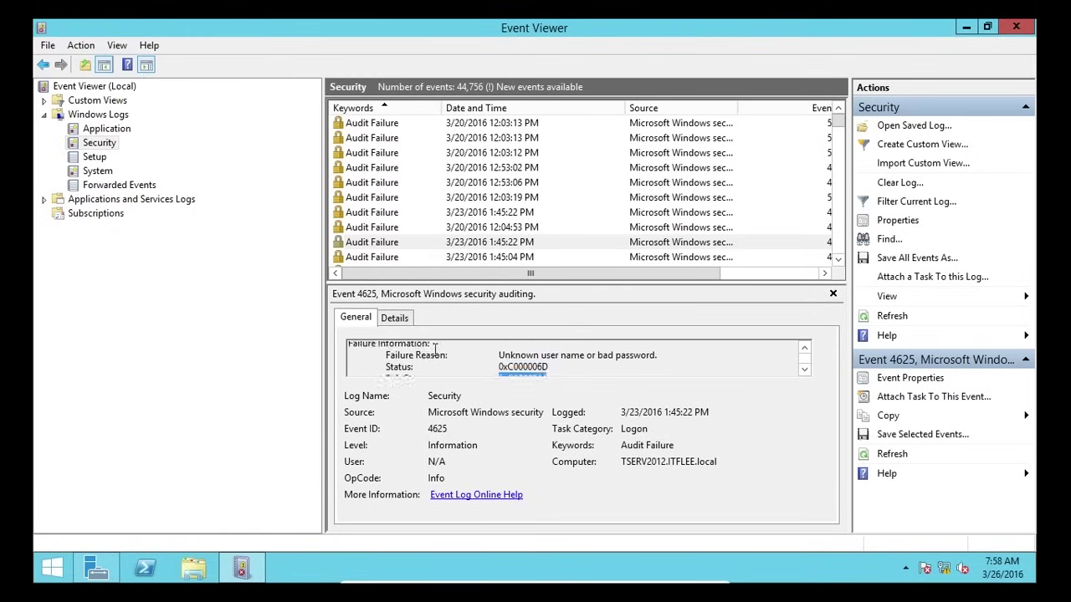
scroll(480, 361, down, 2)
scroll(512, 358, up, 2)
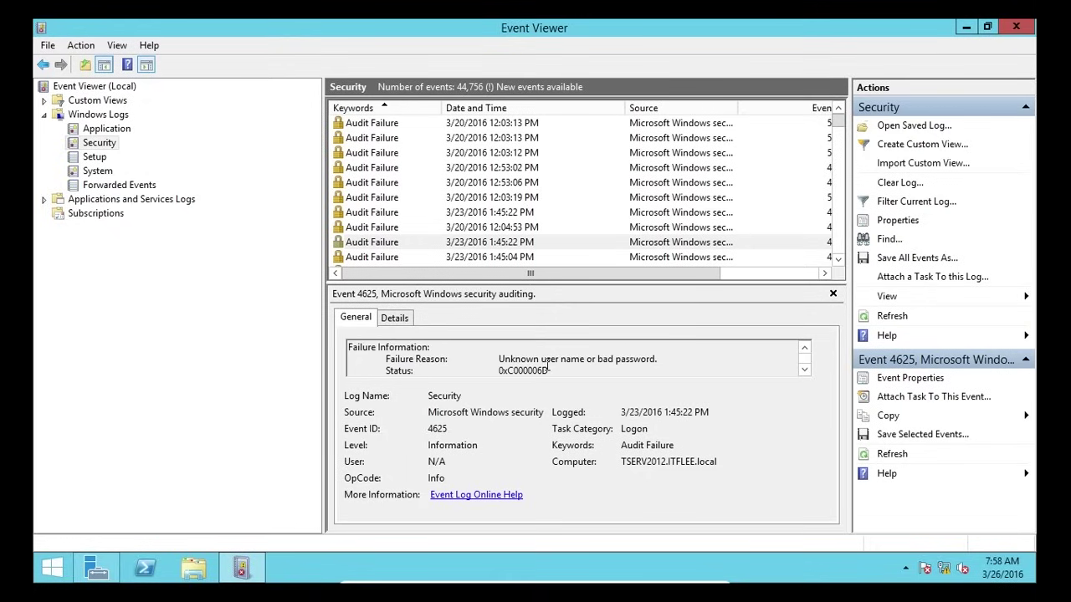
double_click(514, 365)
- Pick out the lsass caller process name in the failed logon, then show the Setup log
scroll(515, 368, down, 1)
scroll(515, 364, down, 1)
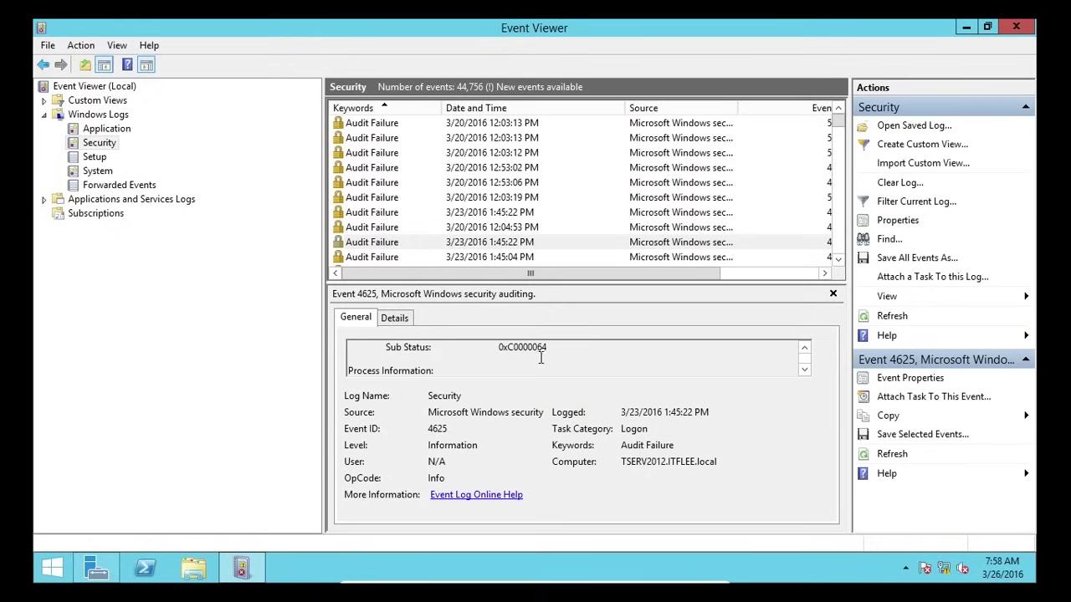
scroll(514, 353, down, 1)
scroll(514, 355, down, 2)
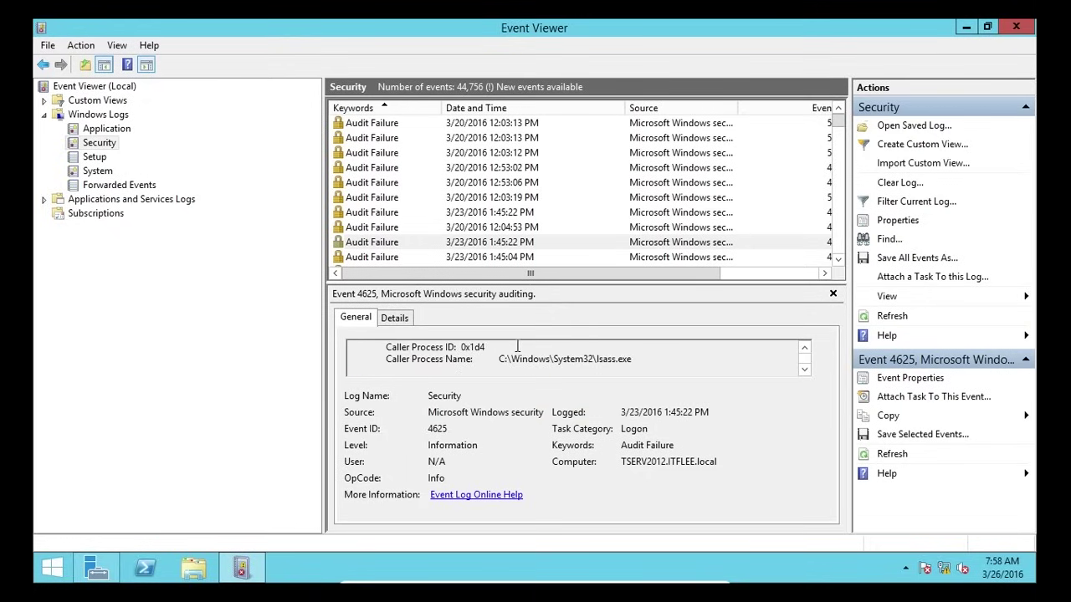
scroll(577, 360, up, 2)
double_click(597, 360)
click(610, 362)
double_click(611, 361)
scroll(644, 358, down, 2)
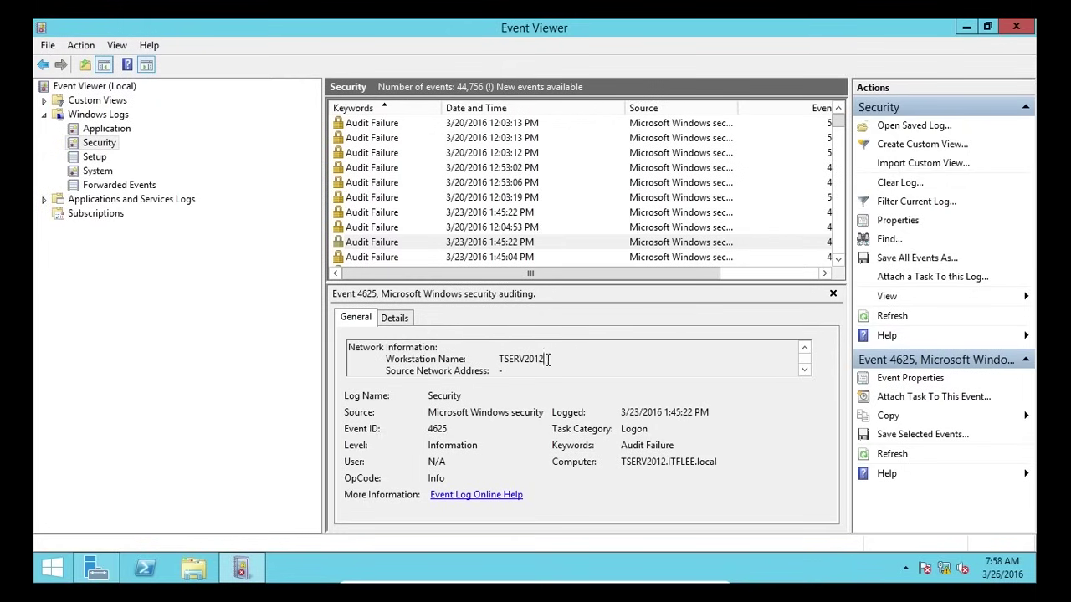
scroll(553, 361, down, 1)
scroll(553, 362, down, 2)
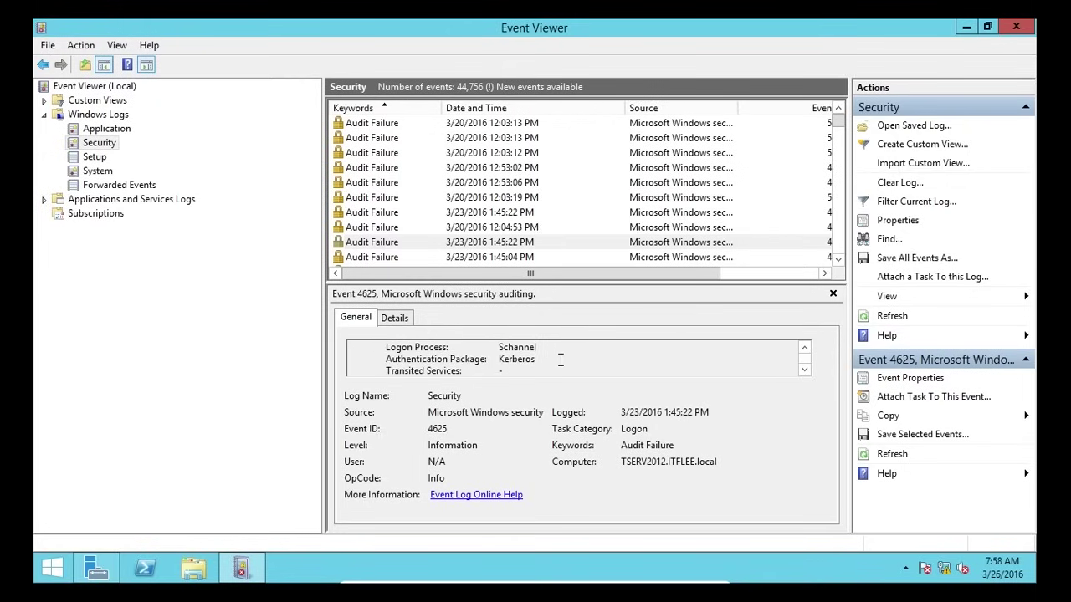
scroll(557, 359, down, 5)
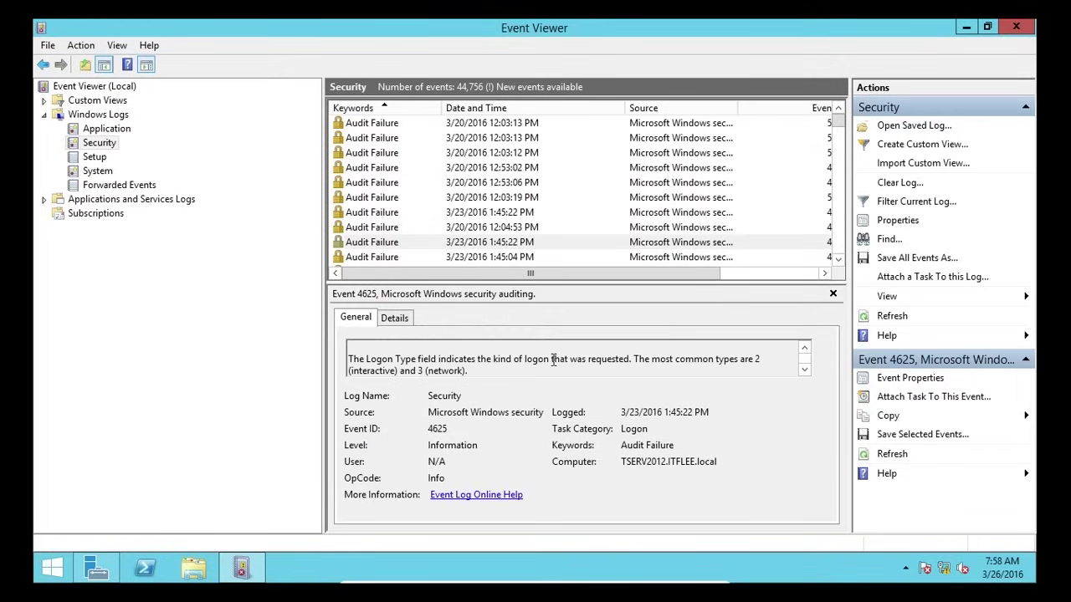
scroll(553, 360, down, 2)
click(100, 158)
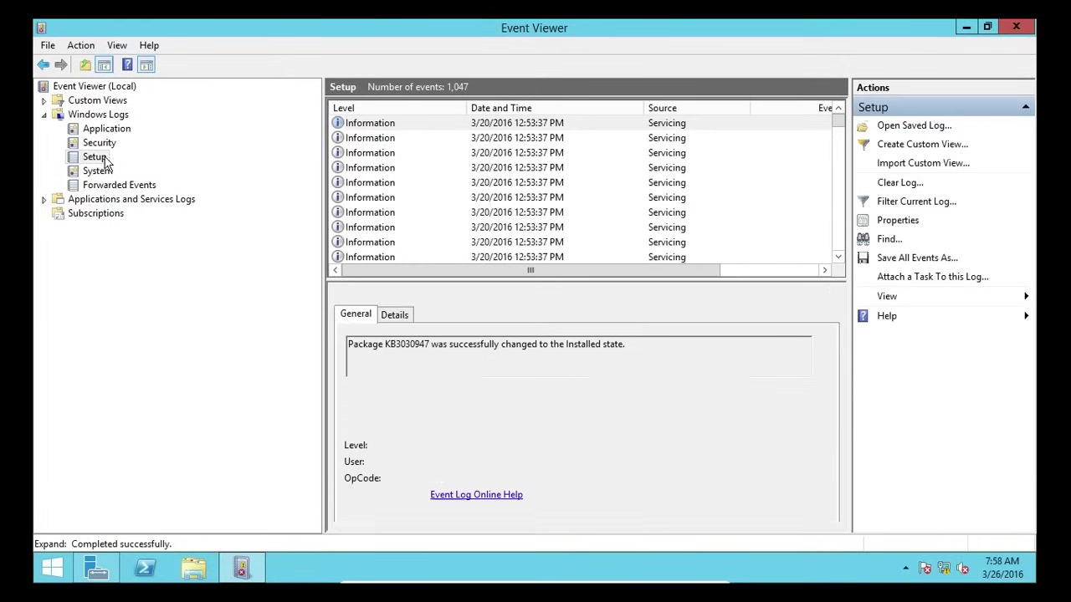
- Review Setup servicing events for KB3003057, KB3133717, KB3000483, KB3030947 and the reboot-required event
click(465, 172)
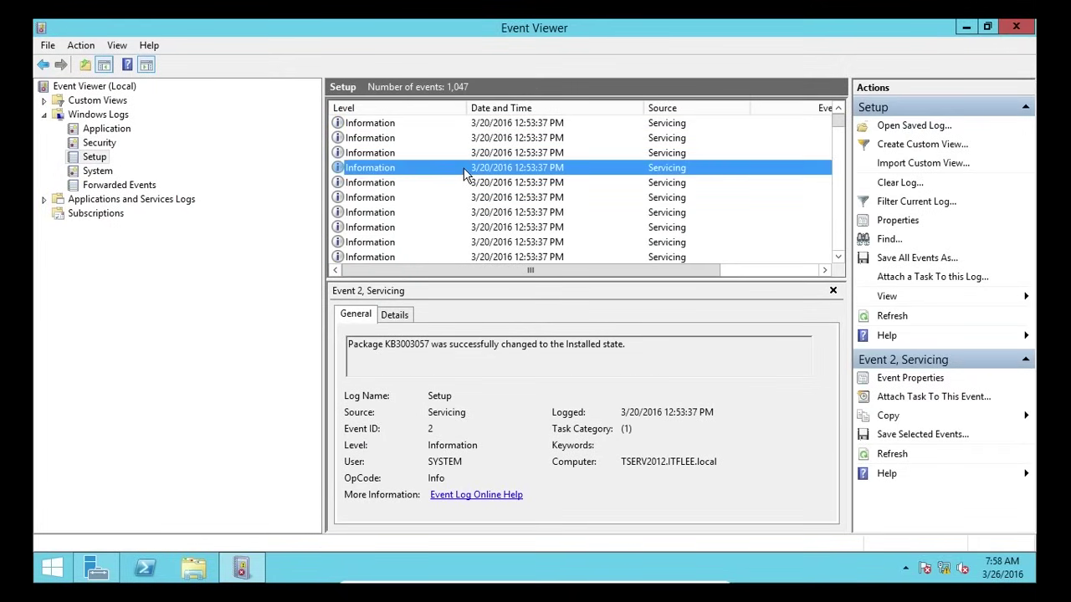
double_click(409, 347)
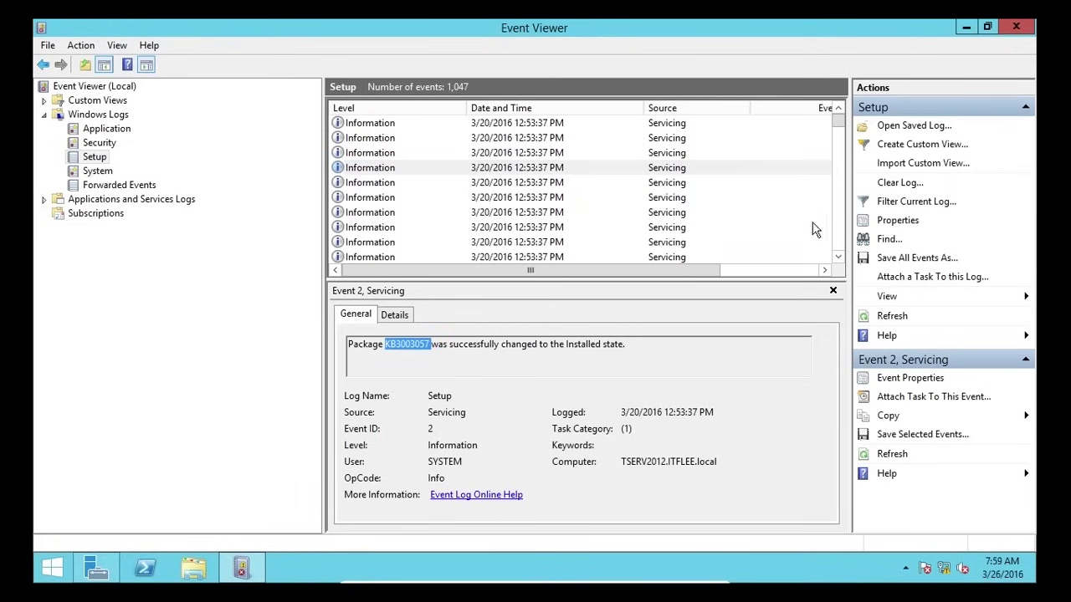
click(637, 198)
click(527, 244)
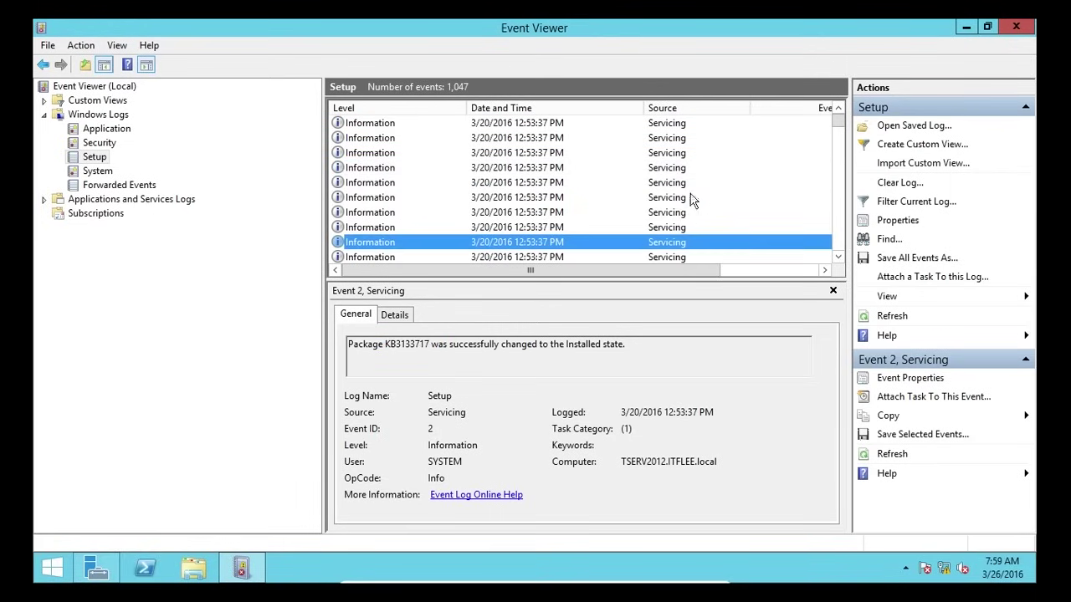
scroll(664, 209, down, 3)
click(662, 202)
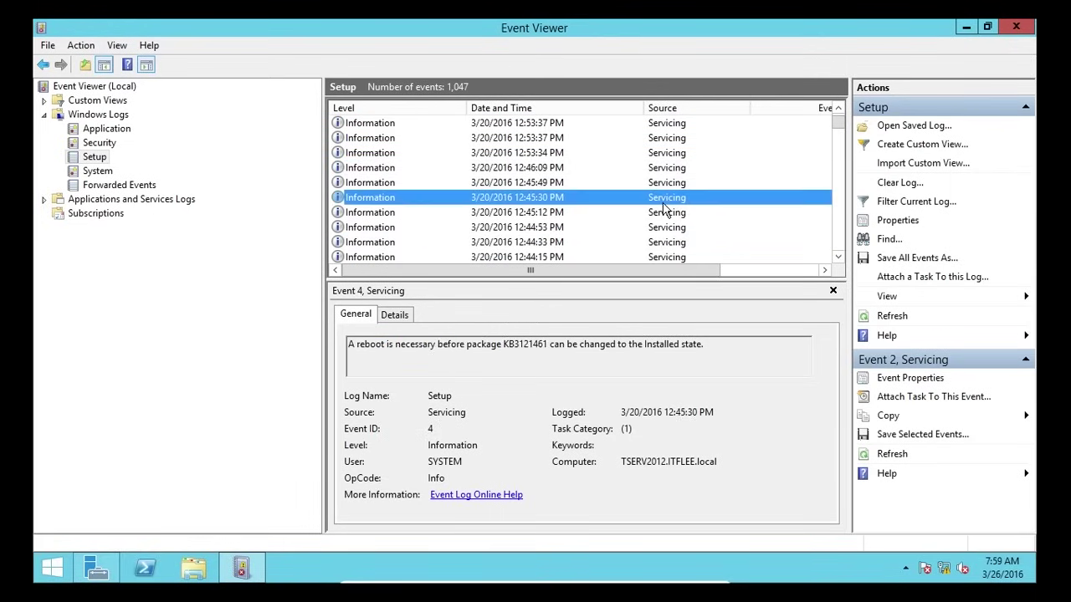
click(567, 232)
scroll(567, 236, down, 3)
click(572, 225)
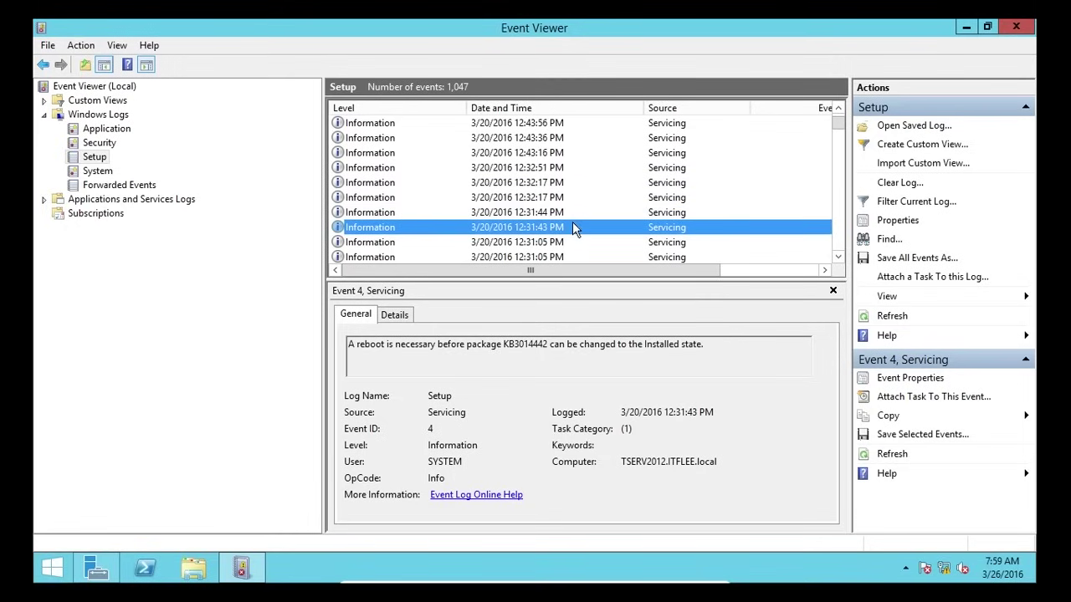
click(566, 180)
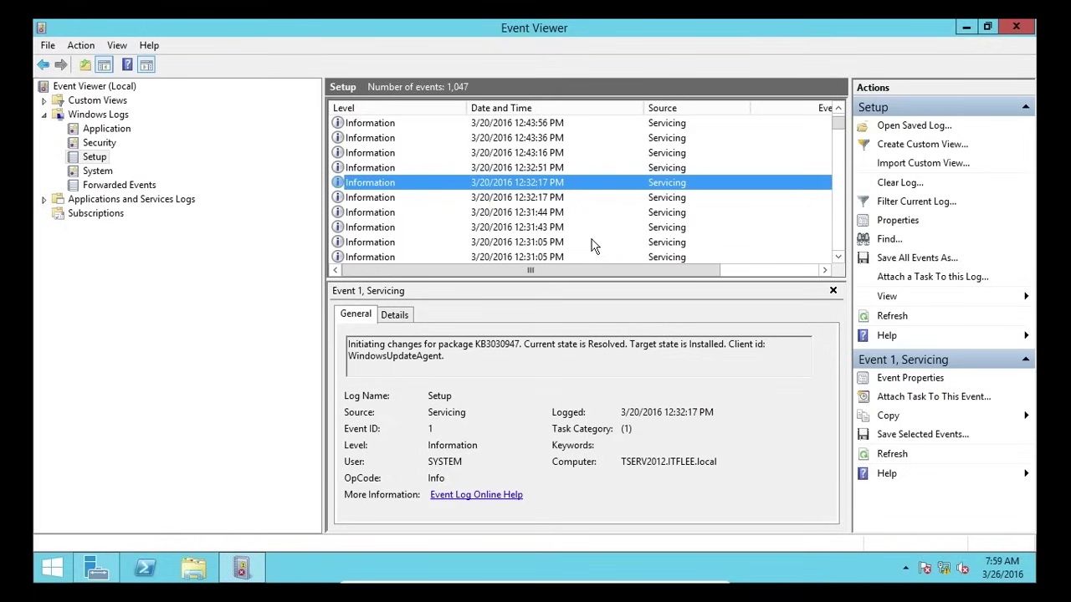
- Review the KB3000850, KB3000483 and KB3121461 servicing events, then show the System log
click(570, 228)
scroll(570, 227, down, 2)
click(530, 213)
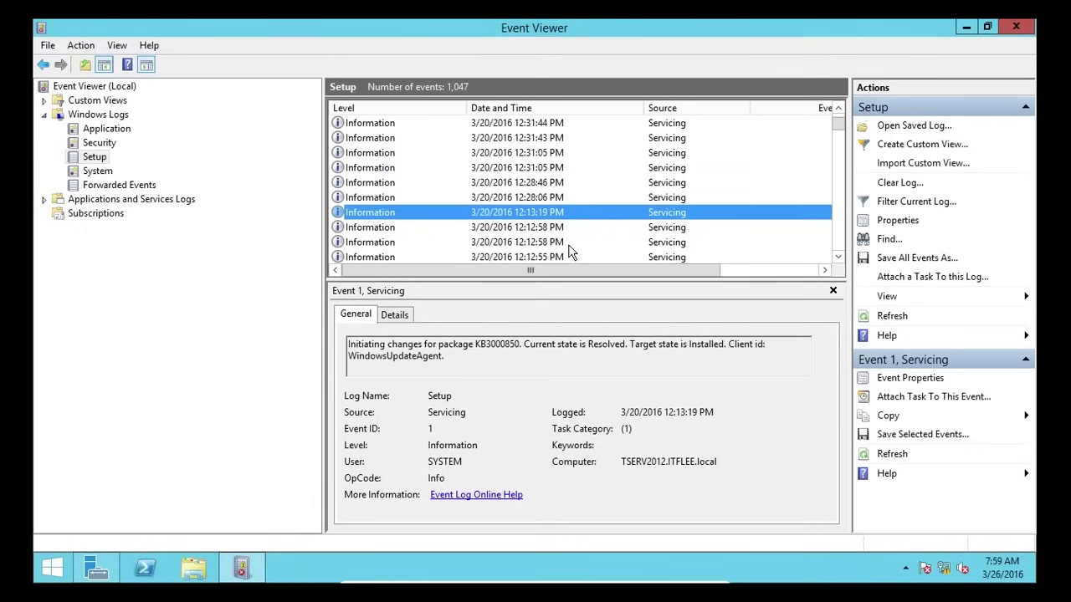
scroll(519, 209, down, 3)
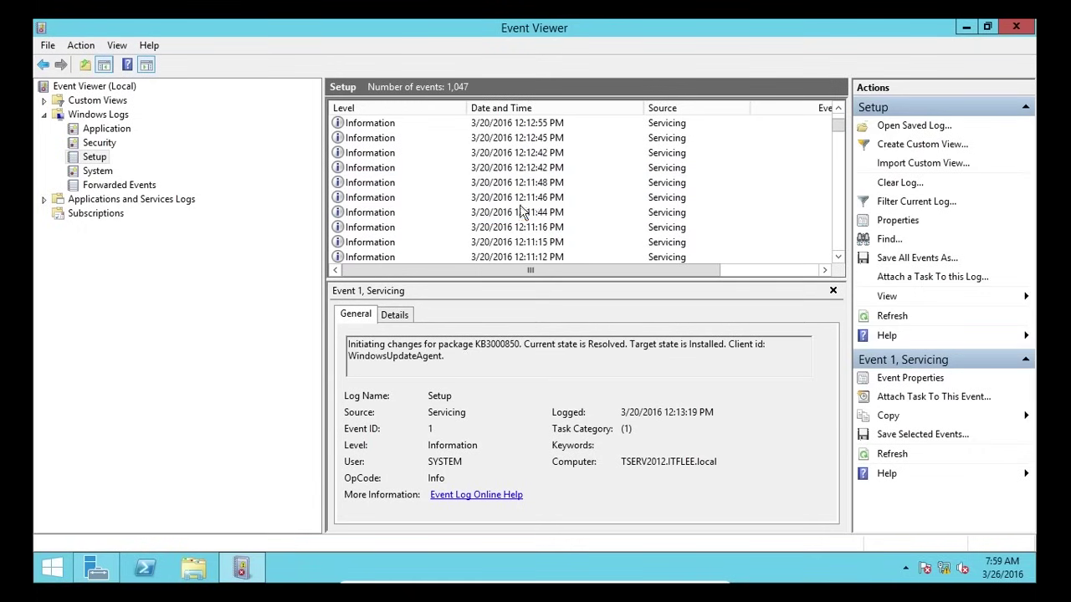
click(519, 212)
click(522, 227)
click(540, 356)
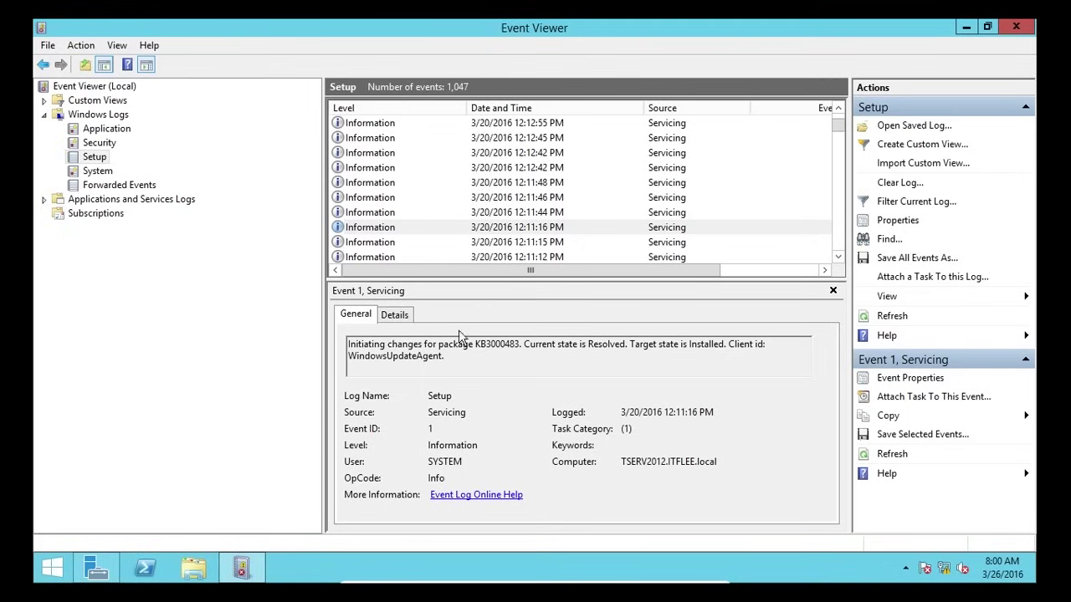
click(459, 199)
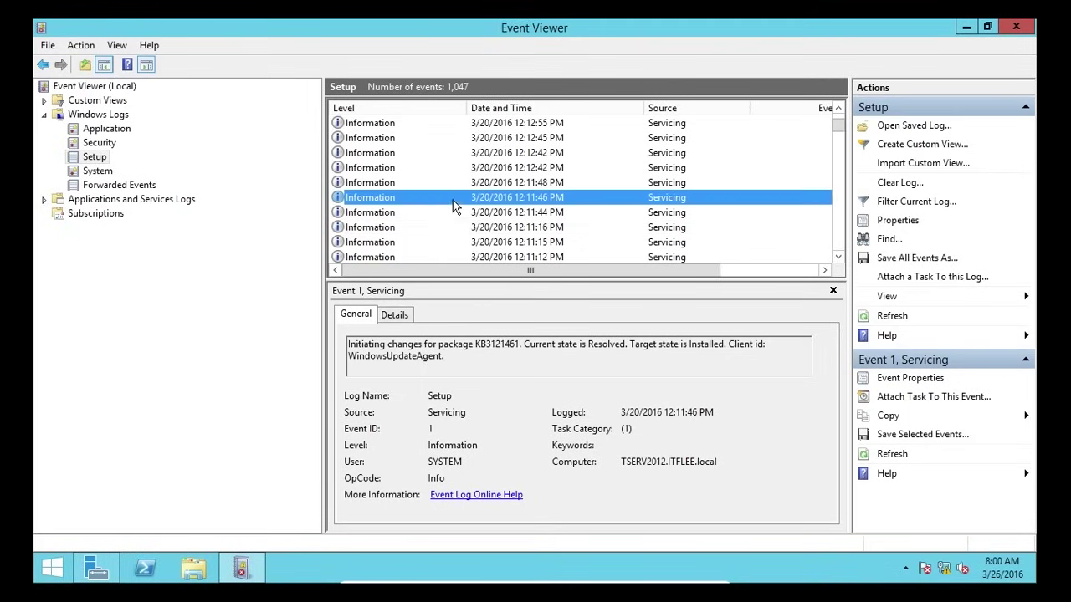
double_click(500, 344)
click(492, 358)
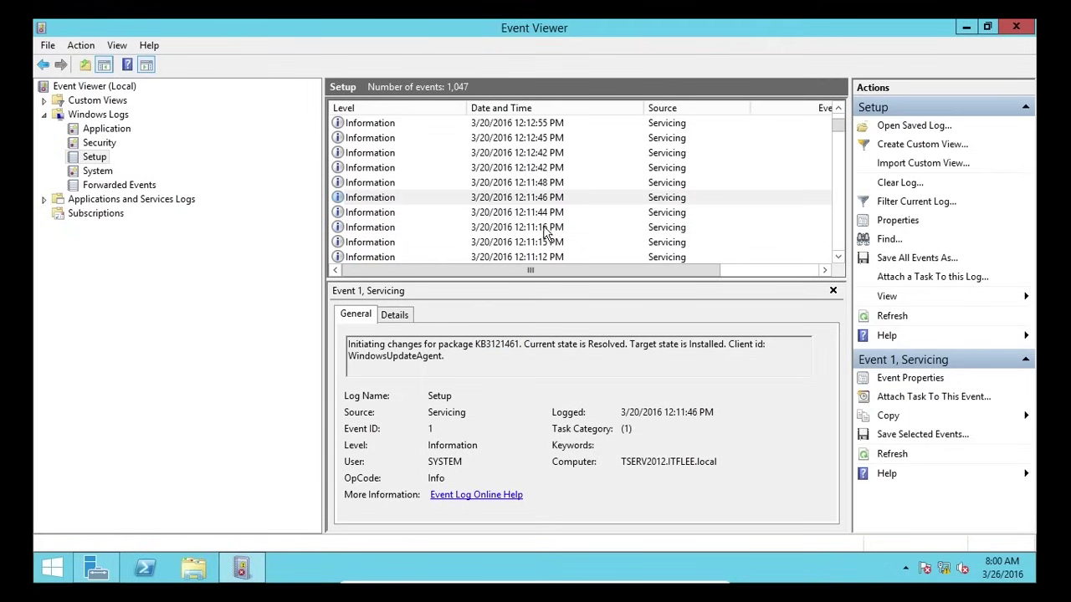
drag(723, 344, 629, 345)
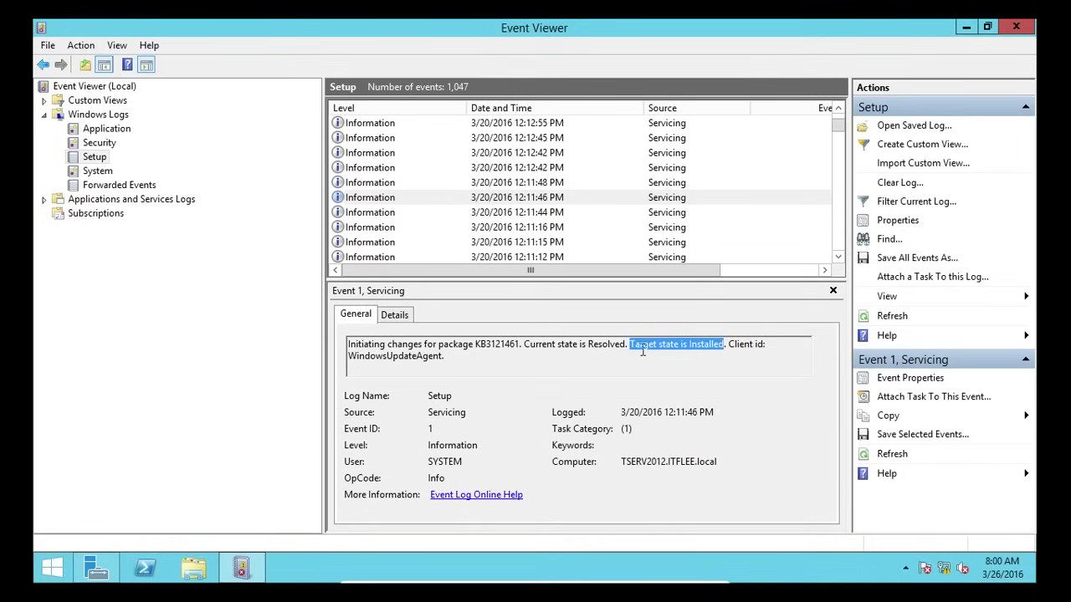
click(636, 366)
click(103, 172)
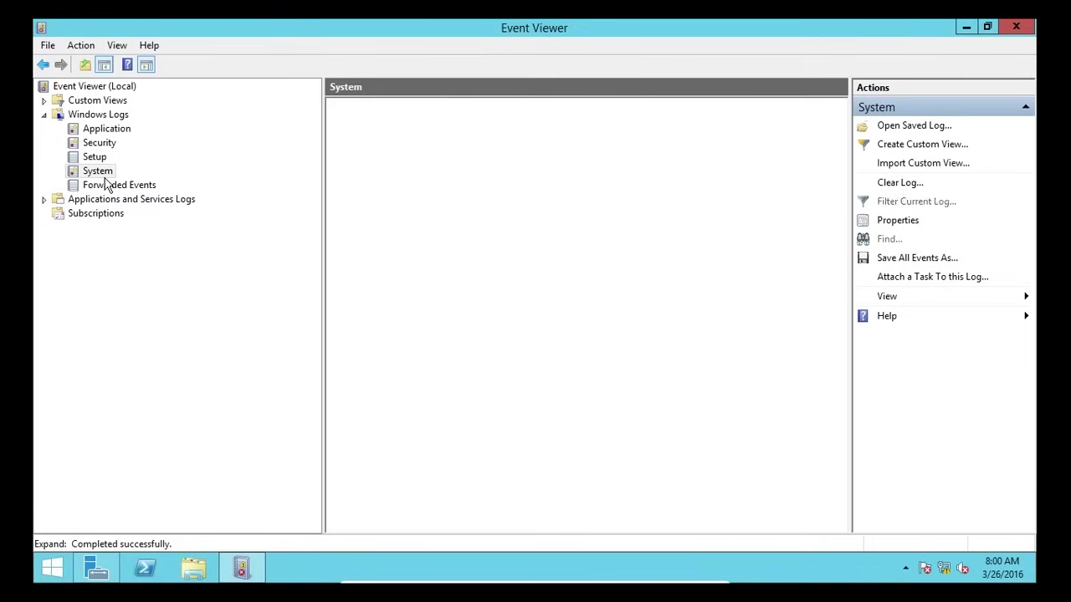
- Show the latest System event and select its Windows Update running-state description
click(554, 213)
scroll(751, 226, down, 2)
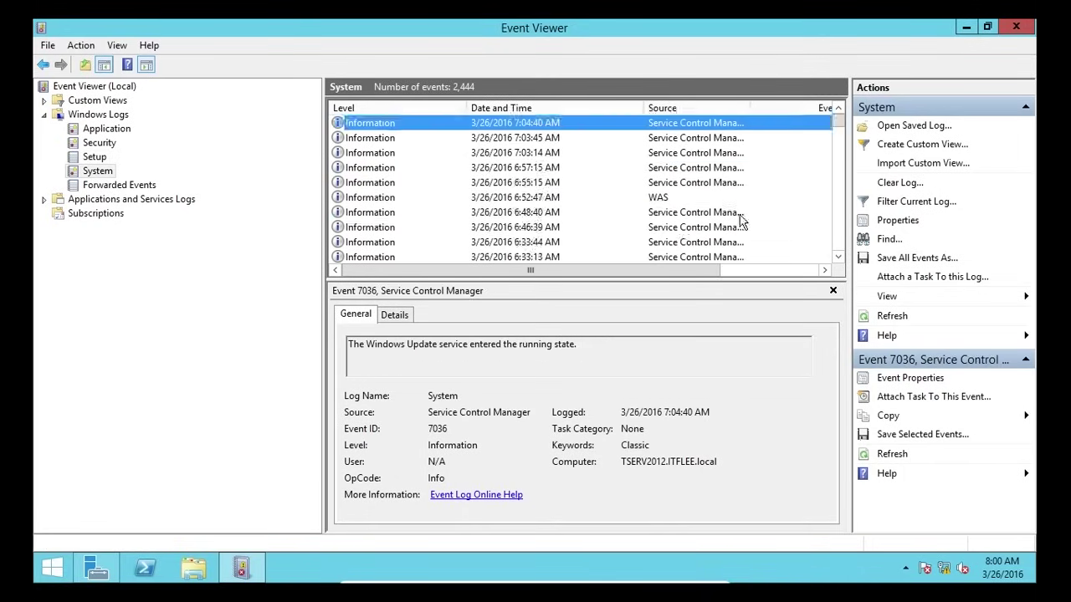
drag(362, 348, 597, 349)
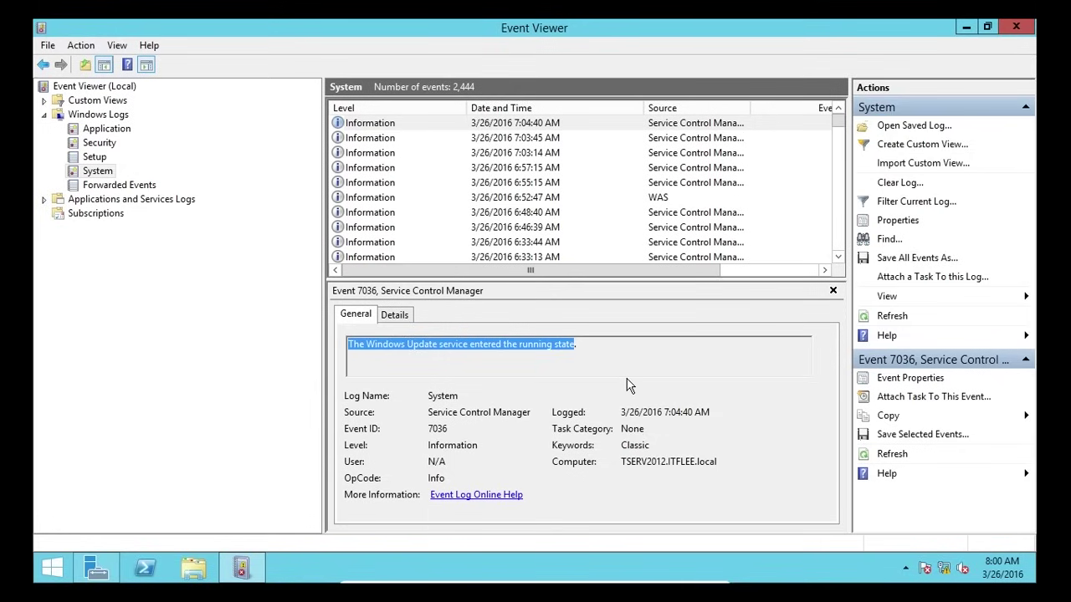
click(455, 344)
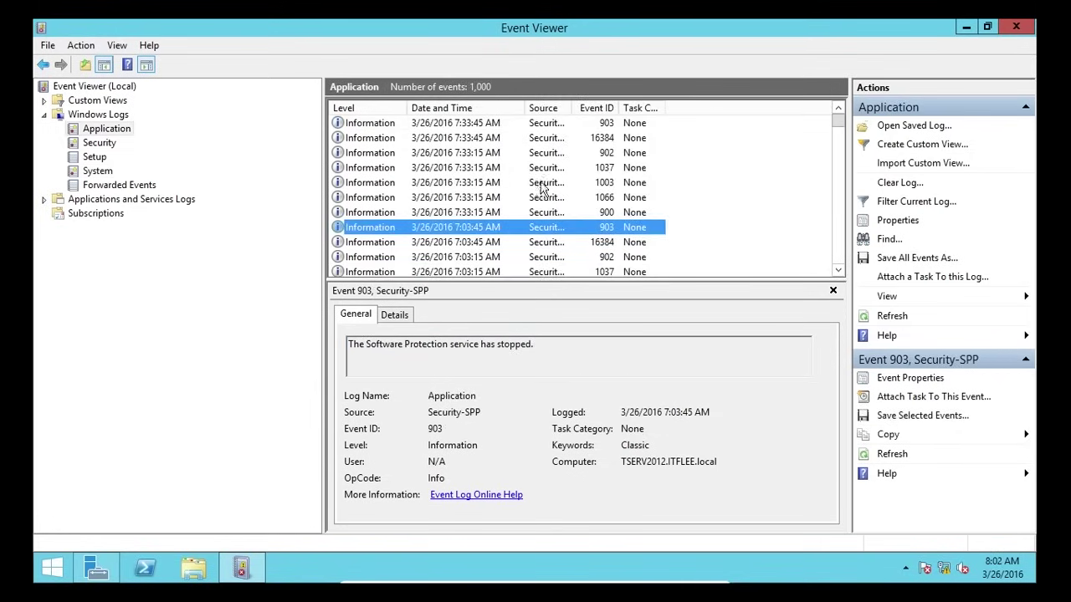
- Sort the Application log by Level, then inspect the WMI 63 warnings and the Security-SPP 16387 error
drag(838, 126, 831, 201)
click(400, 108)
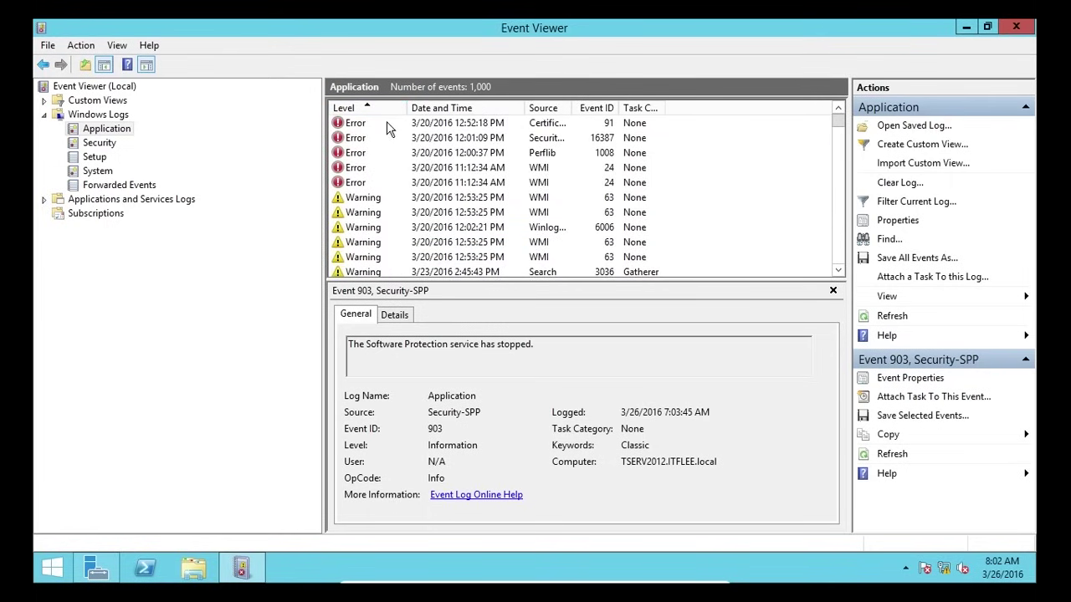
click(386, 126)
click(393, 200)
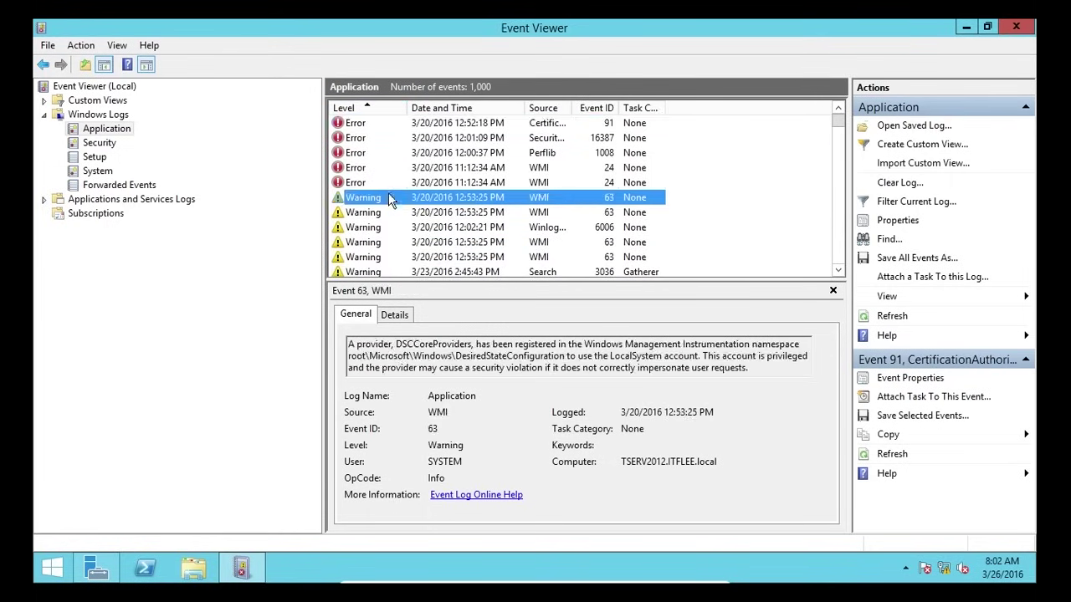
click(381, 242)
click(452, 344)
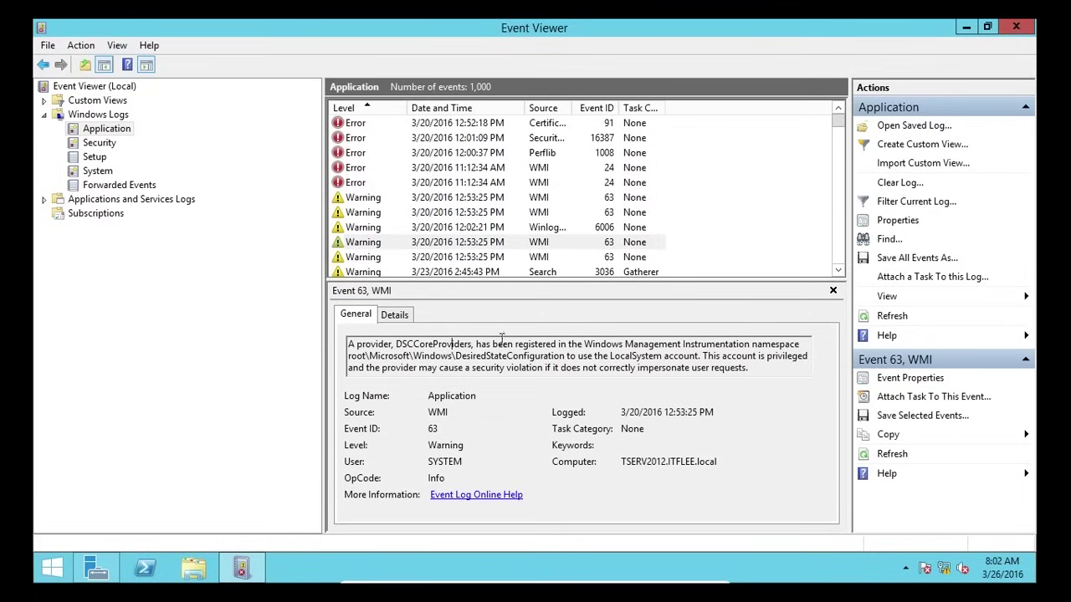
click(478, 139)
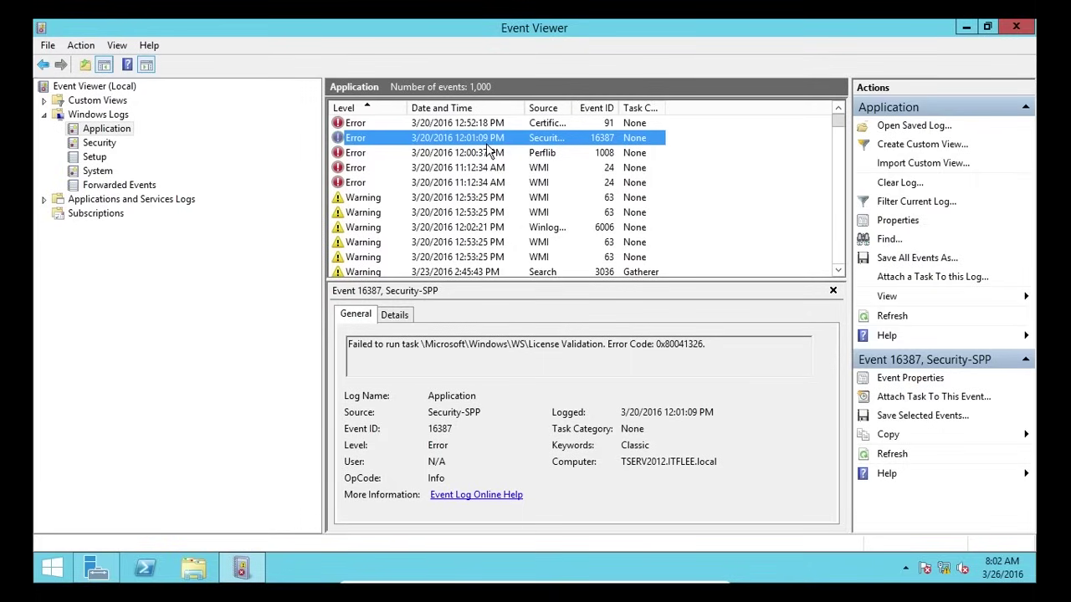
- Clear the Application and Security logs without saving them
right_click(114, 134)
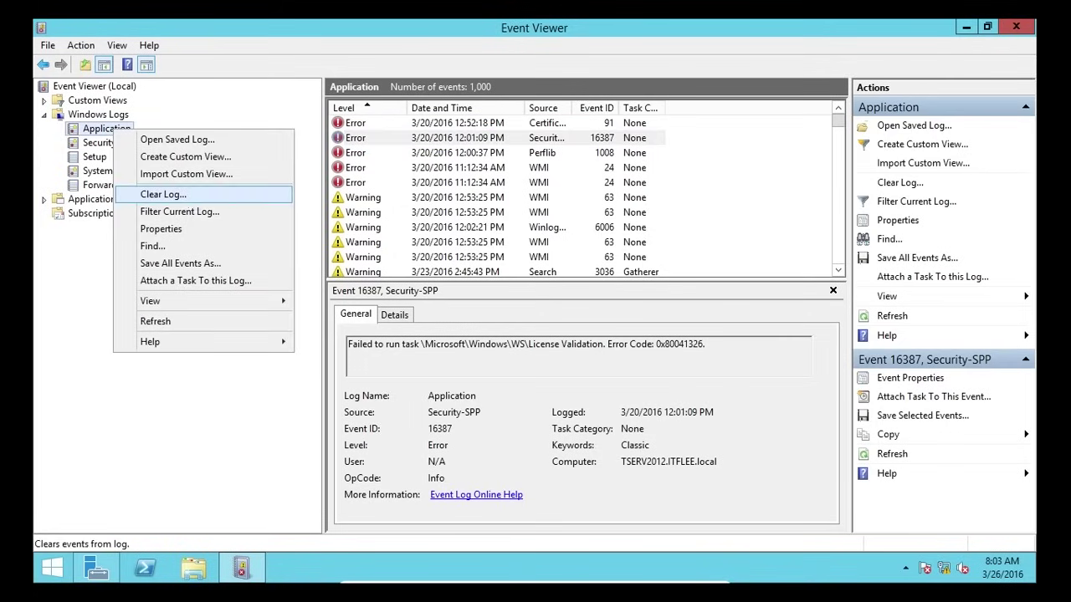
click(194, 195)
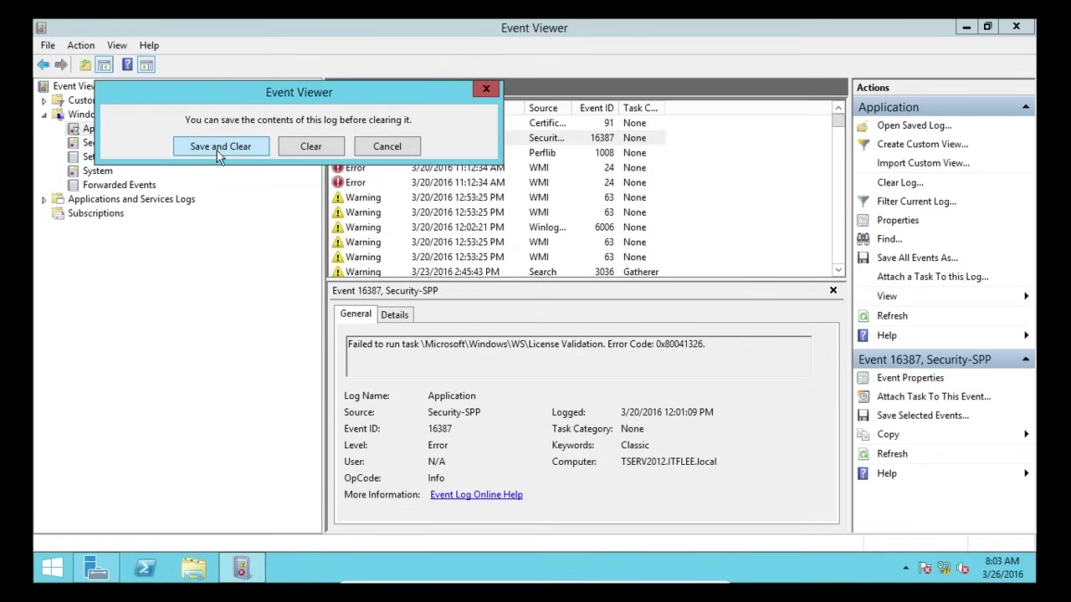
click(309, 148)
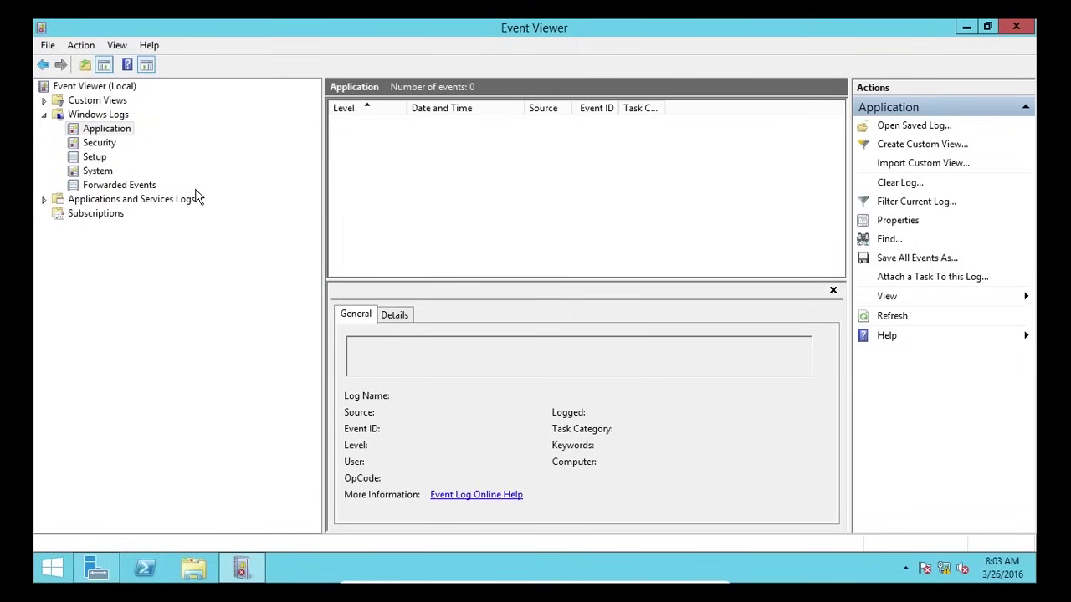
click(98, 143)
right_click(98, 143)
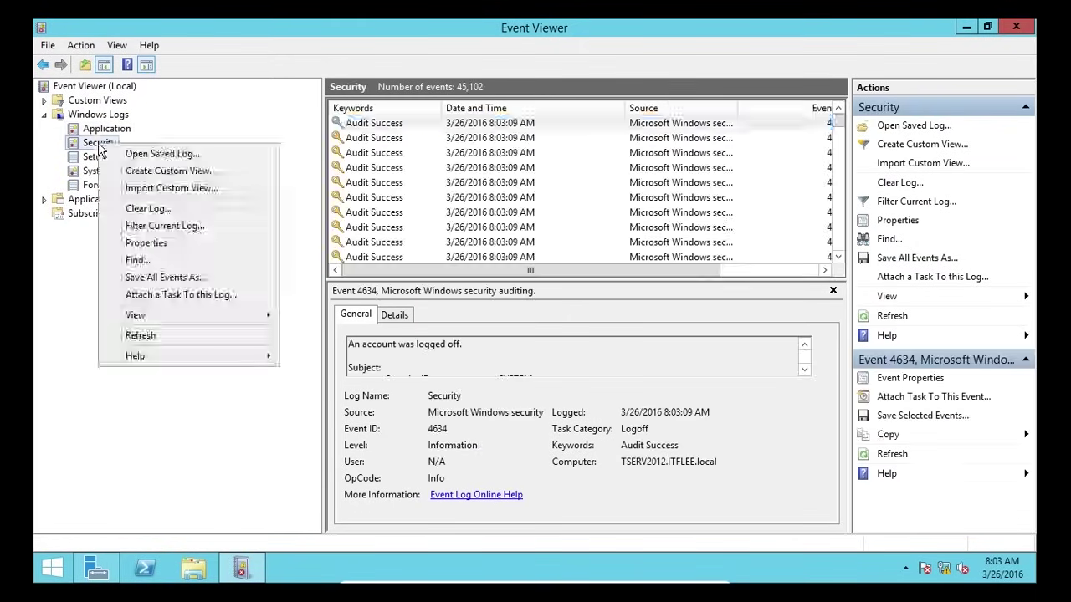
click(138, 209)
click(333, 165)
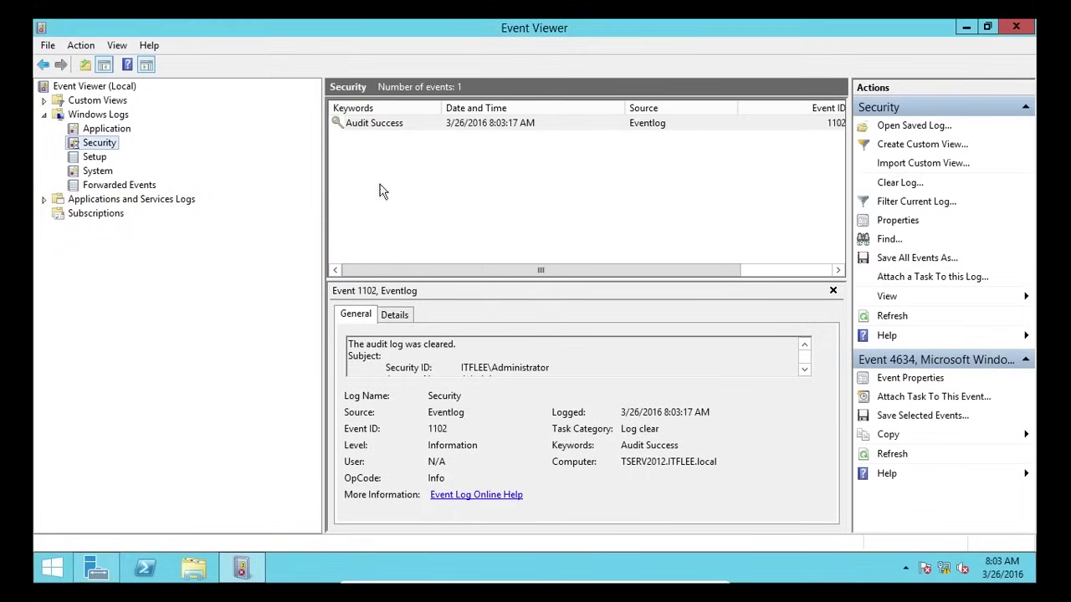
- Inspect the 'audit log was cleared' event for the Administrator account, then refresh the Security log
click(473, 126)
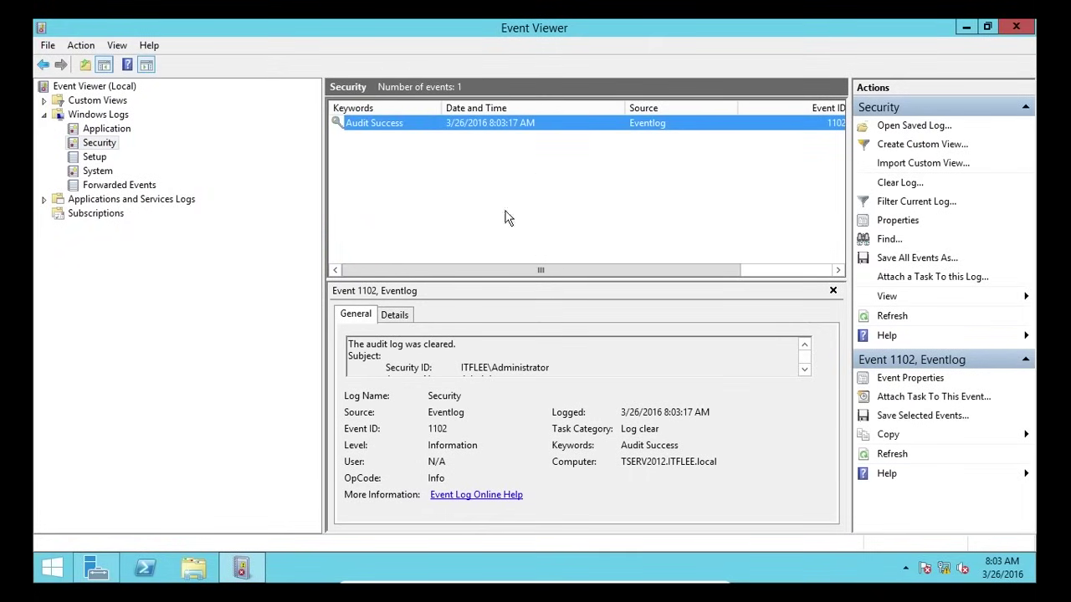
drag(365, 343, 453, 343)
click(468, 355)
scroll(477, 360, down, 1)
scroll(481, 362, up, 1)
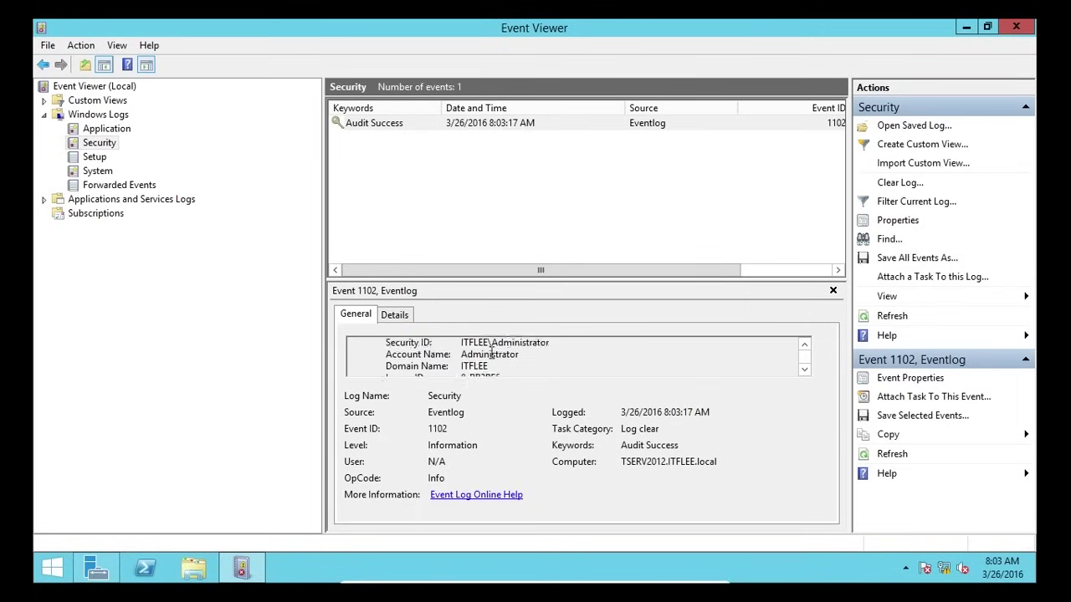
double_click(479, 359)
double_click(523, 358)
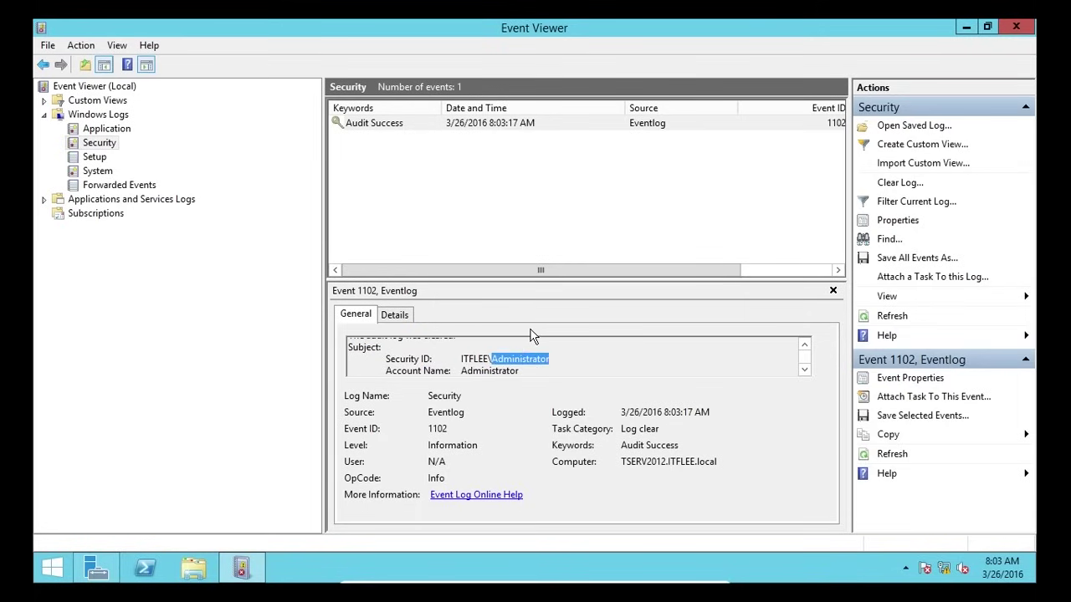
scroll(521, 361, down, 1)
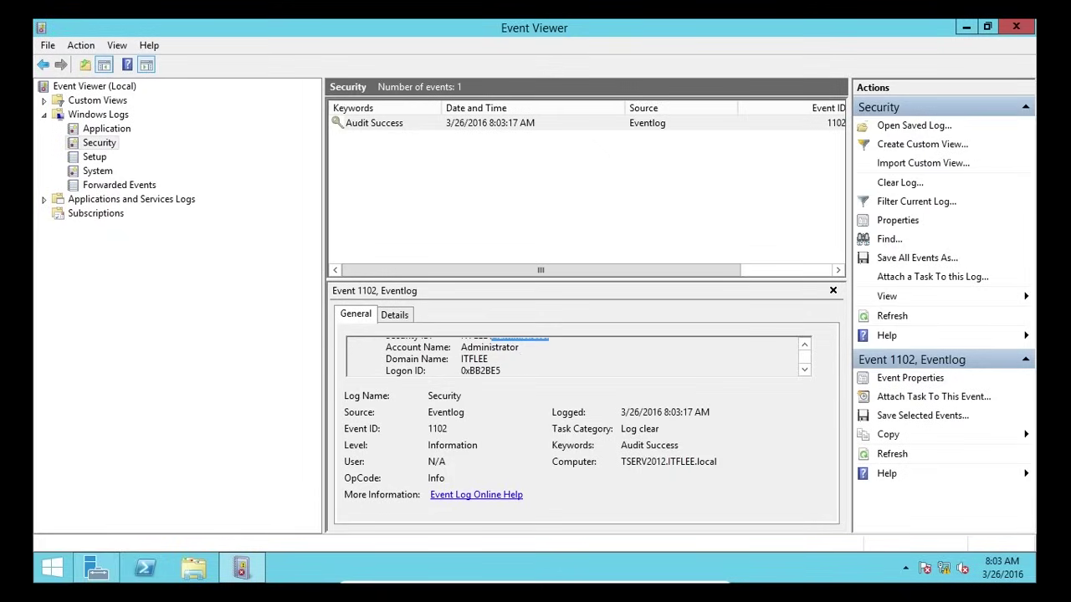
click(491, 203)
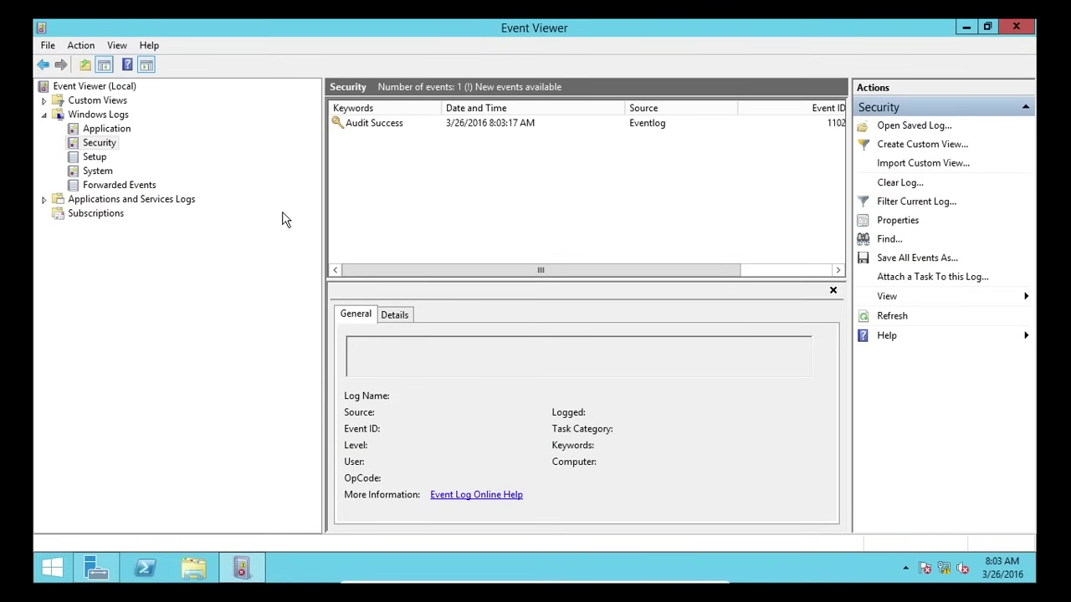
key(F5)
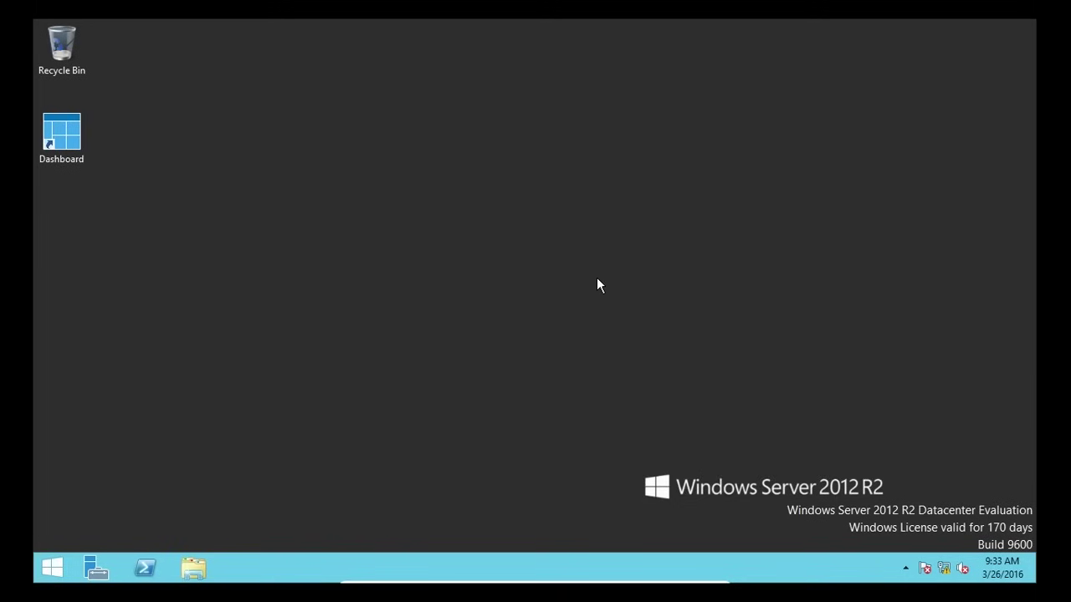
- Launch Command Prompt from the Start search and list the current folder with dir
key(super)
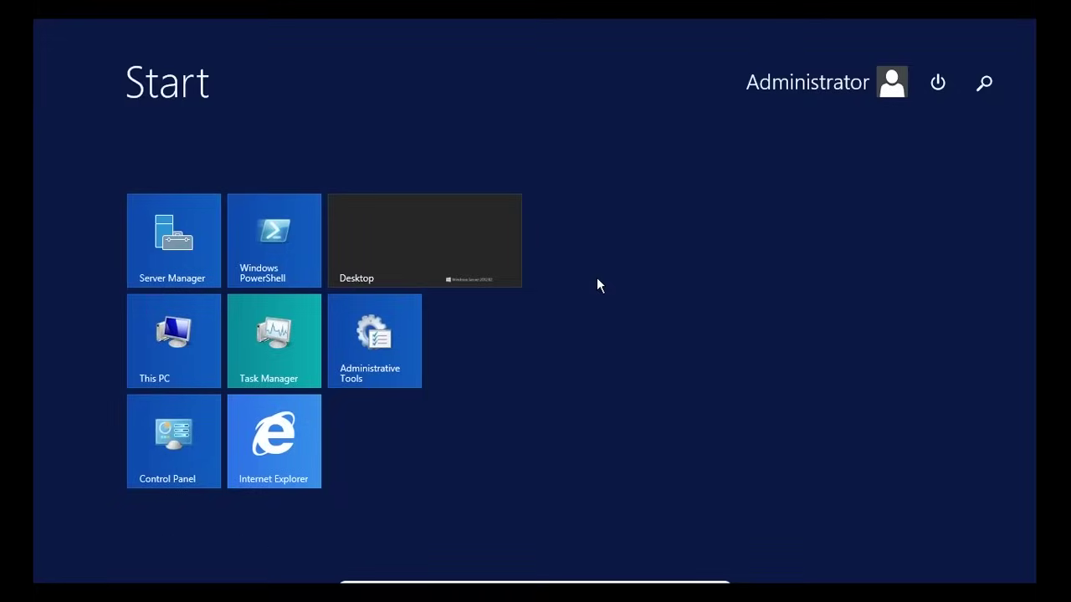
text(cmd)
key(Return)
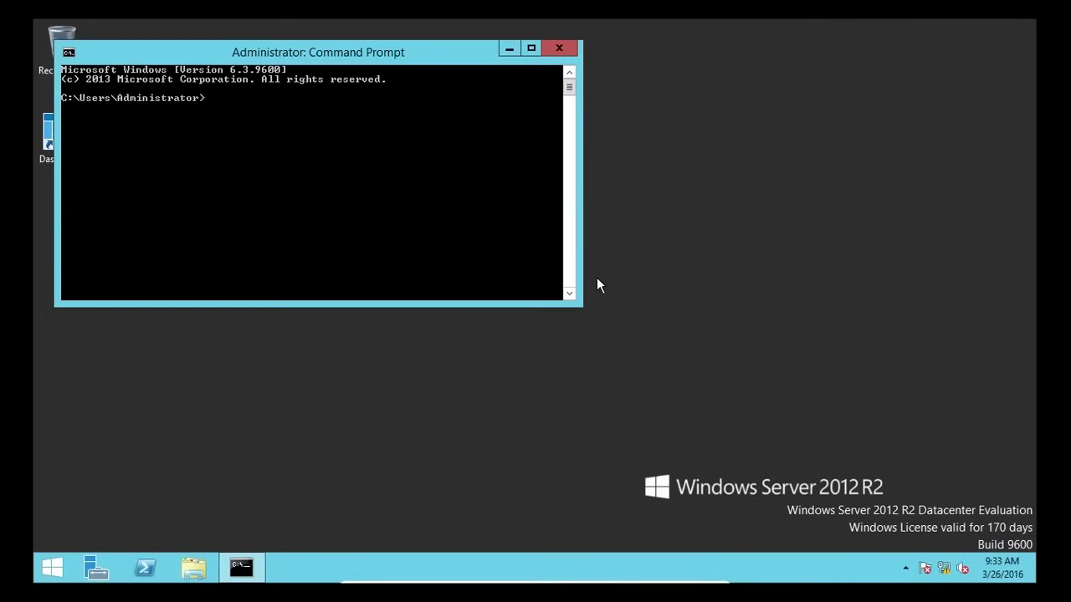
drag(378, 55, 585, 68)
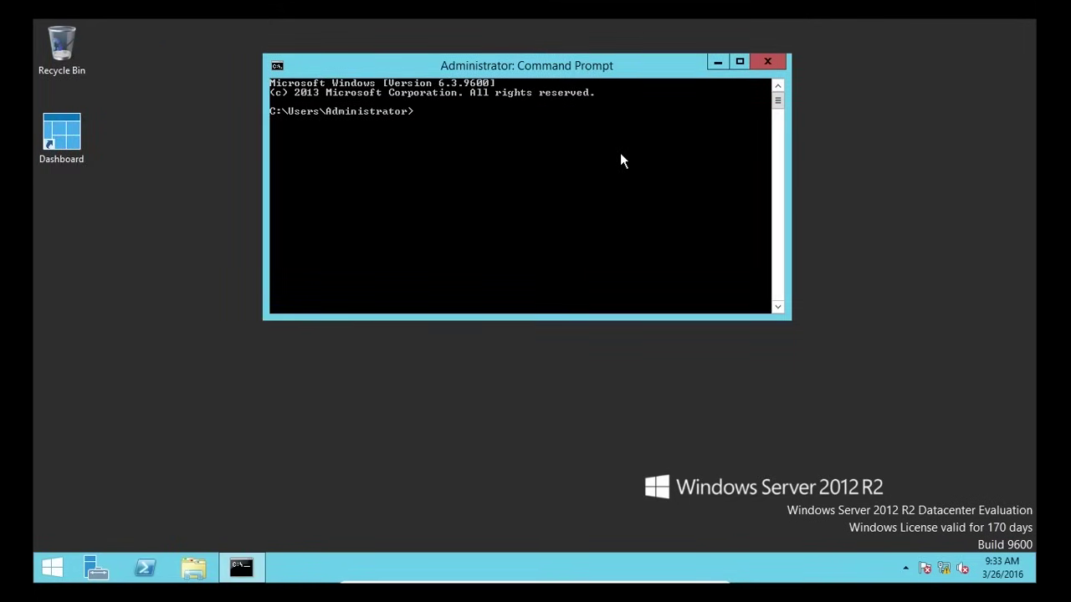
text(dir)
key(Return)
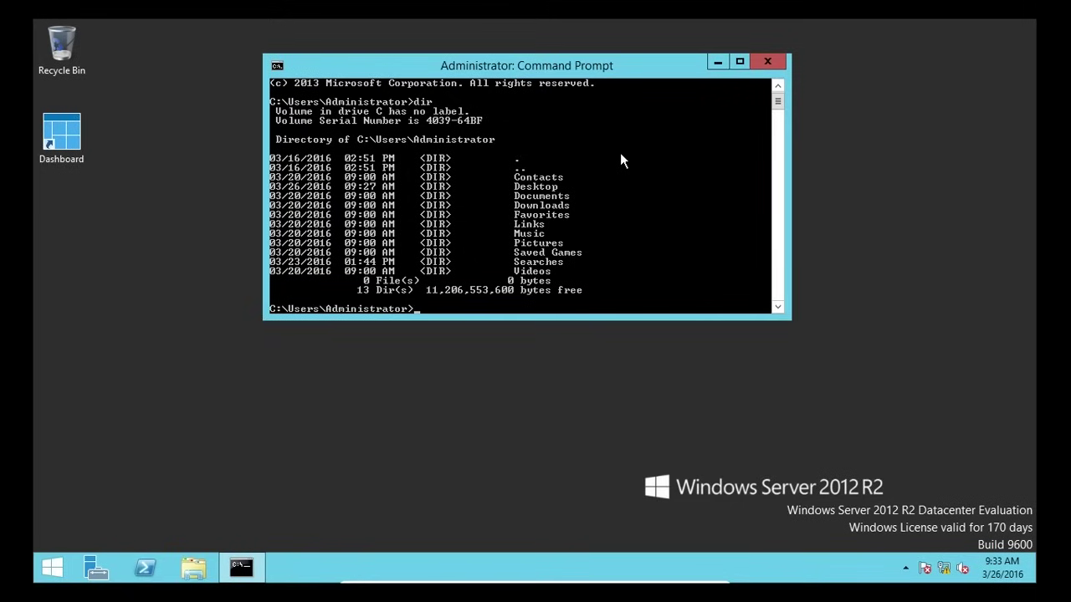
- Create the folder "Test" with mkdir and confirm it with dir
text(mkdir "Test")
key(Return)
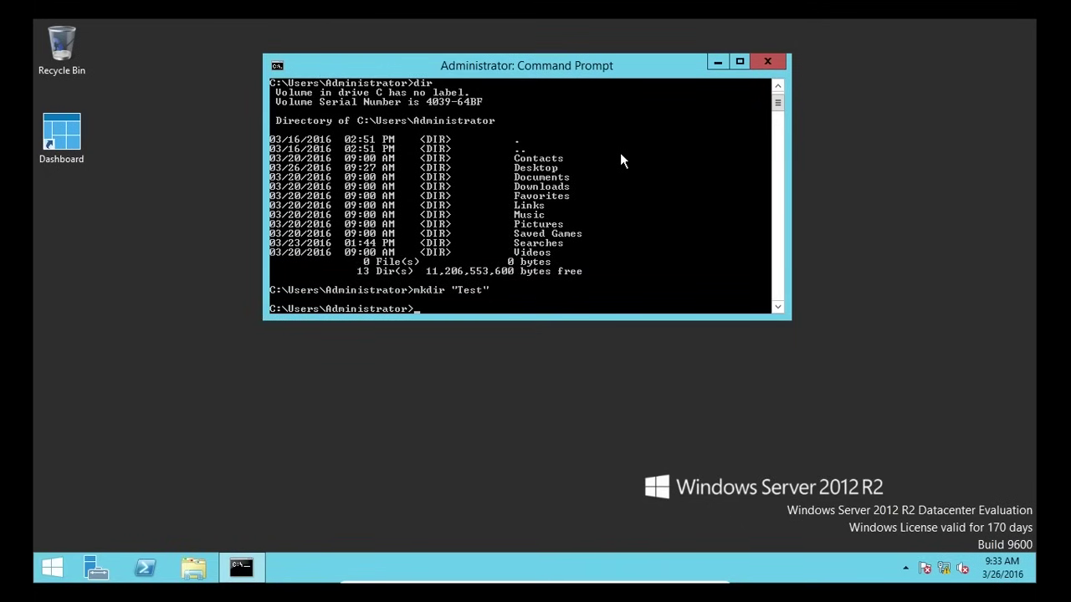
text(dir)
key(Return)
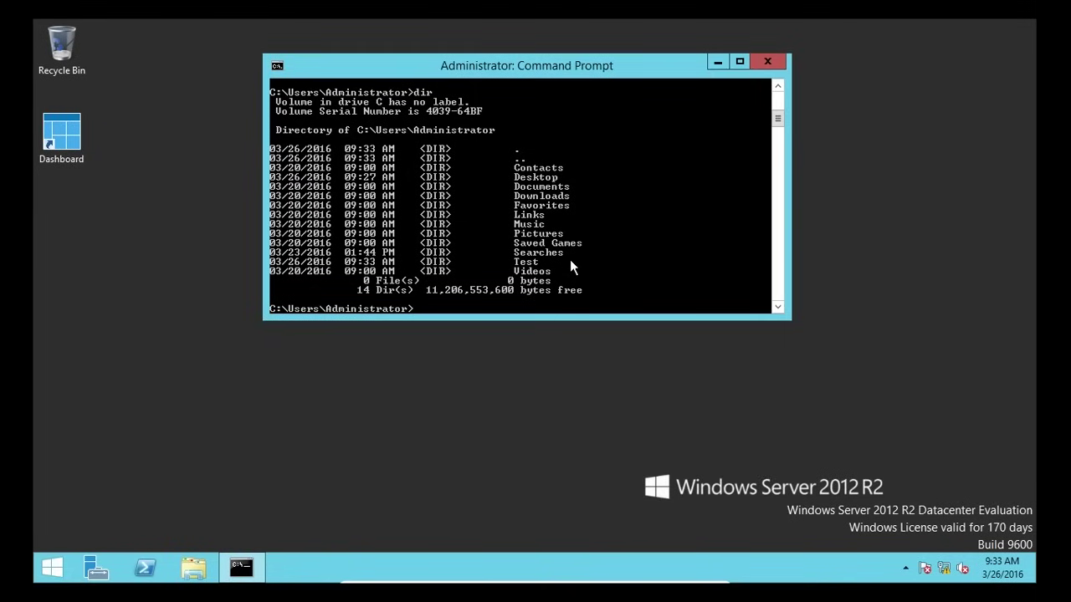
- Echo "Hello World", run ipconfig to show IPv4 10.0.2.15, then close Command Prompt
text(echo "Hello World")
key(Return)
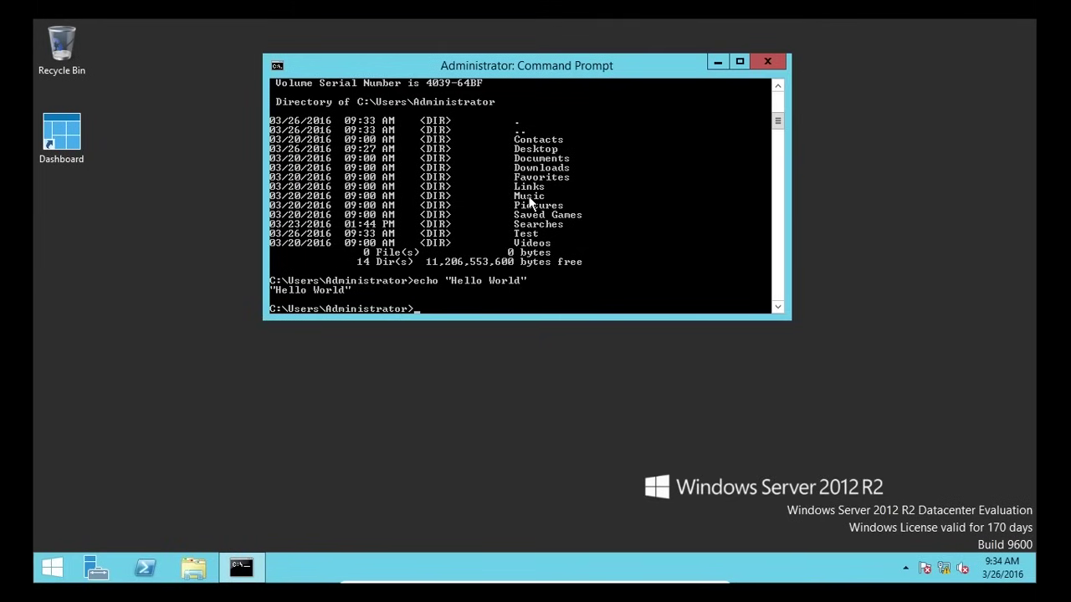
text(ipconfig)
key(Return)
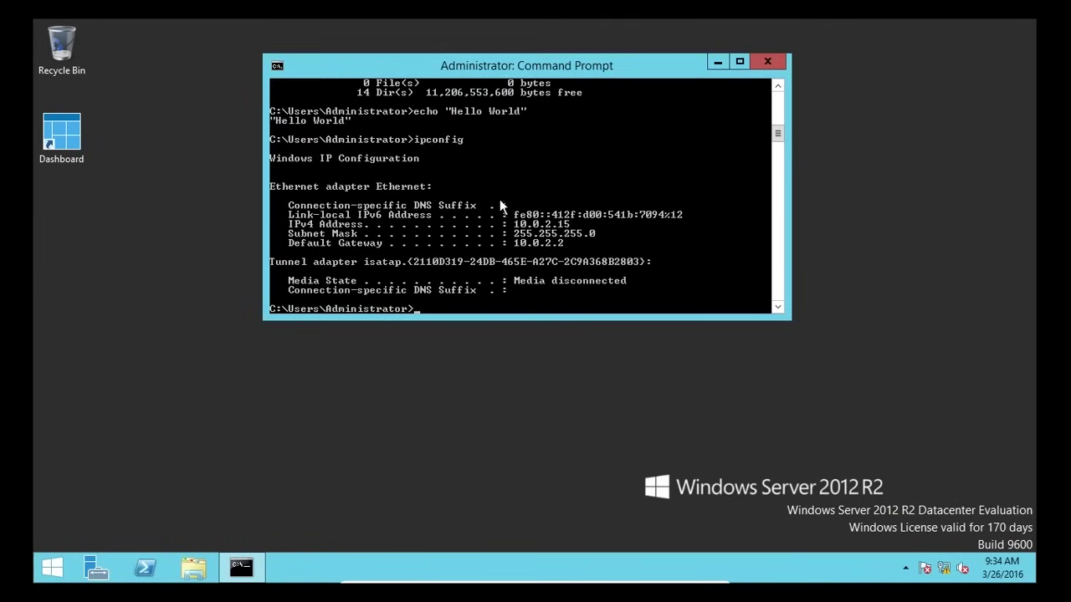
scroll(499, 203, up, 3)
scroll(496, 202, down, 7)
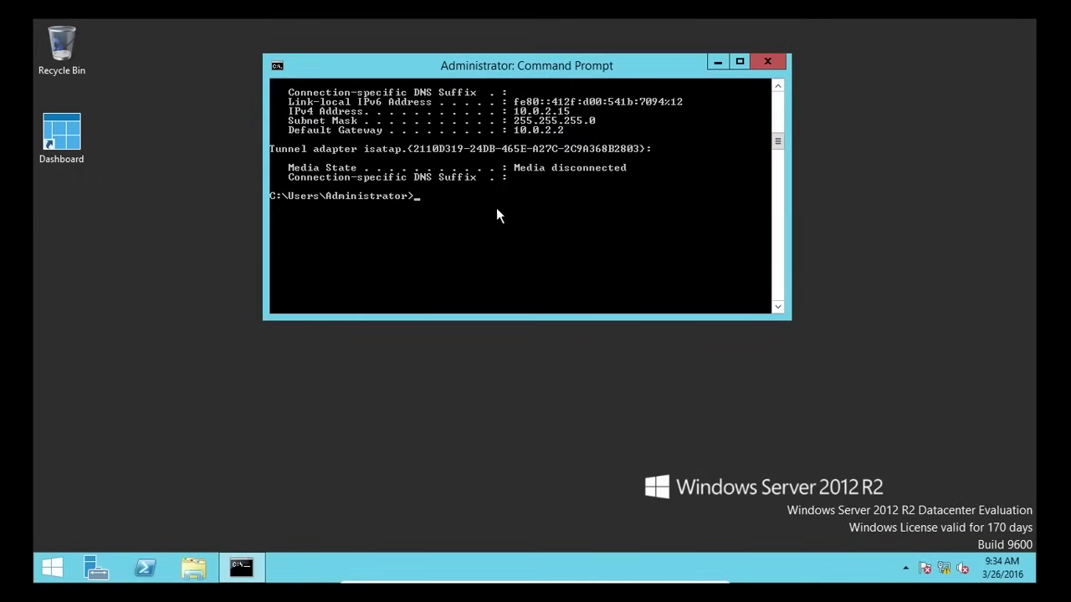
scroll(499, 219, up, 1)
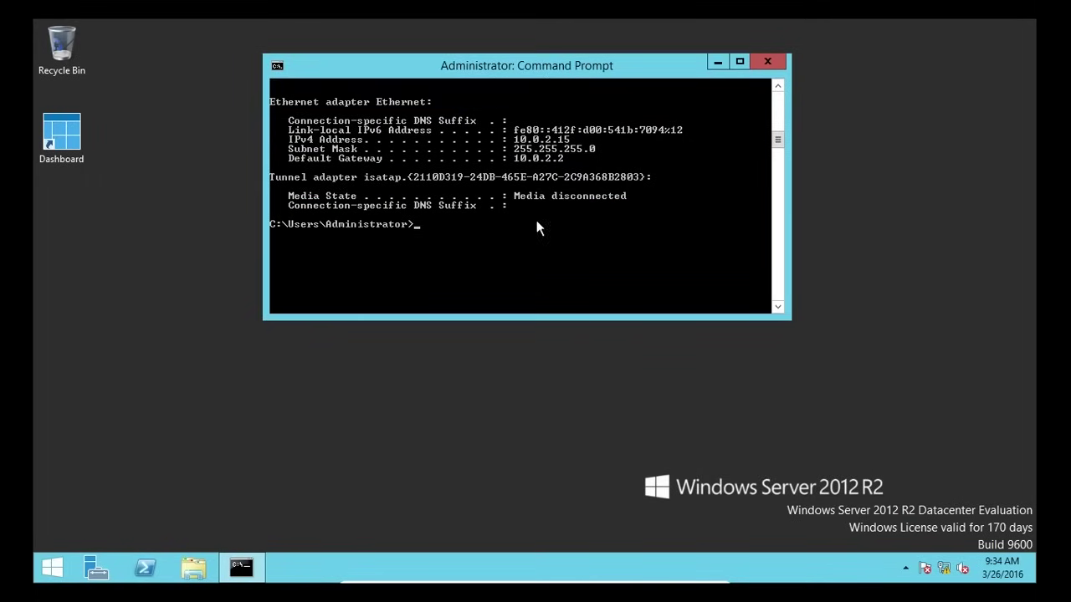
click(780, 62)
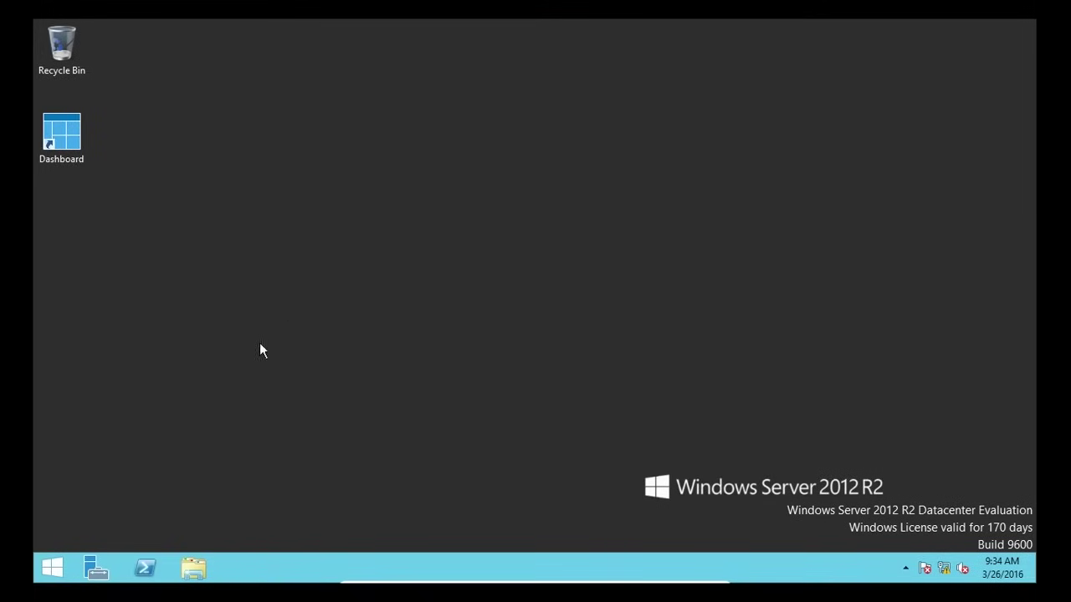
- Launch Notepad from the Start search
click(64, 567)
text(notepad)
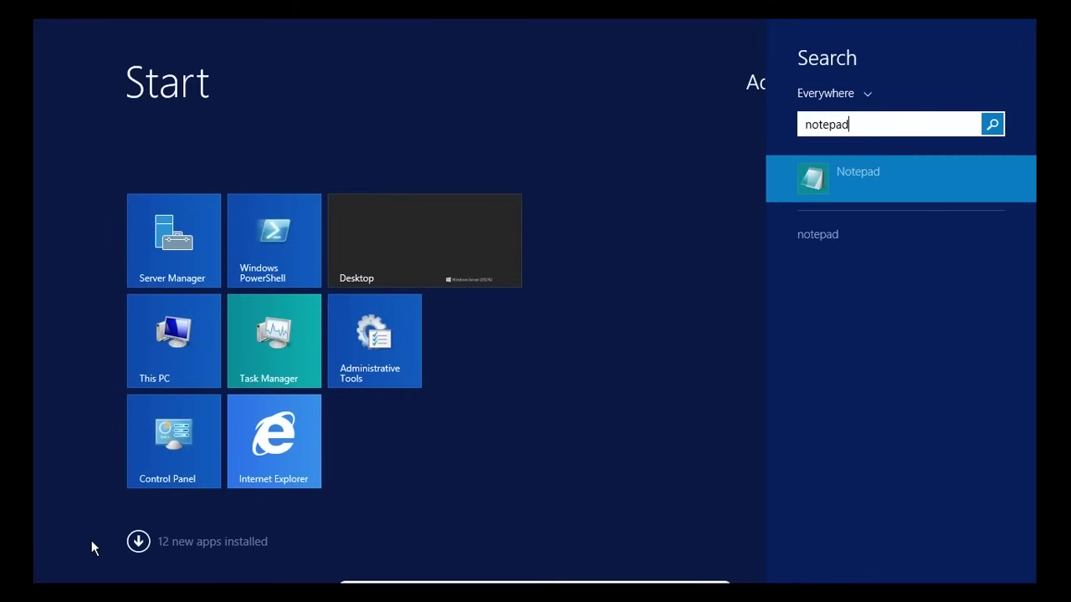
key(Return)
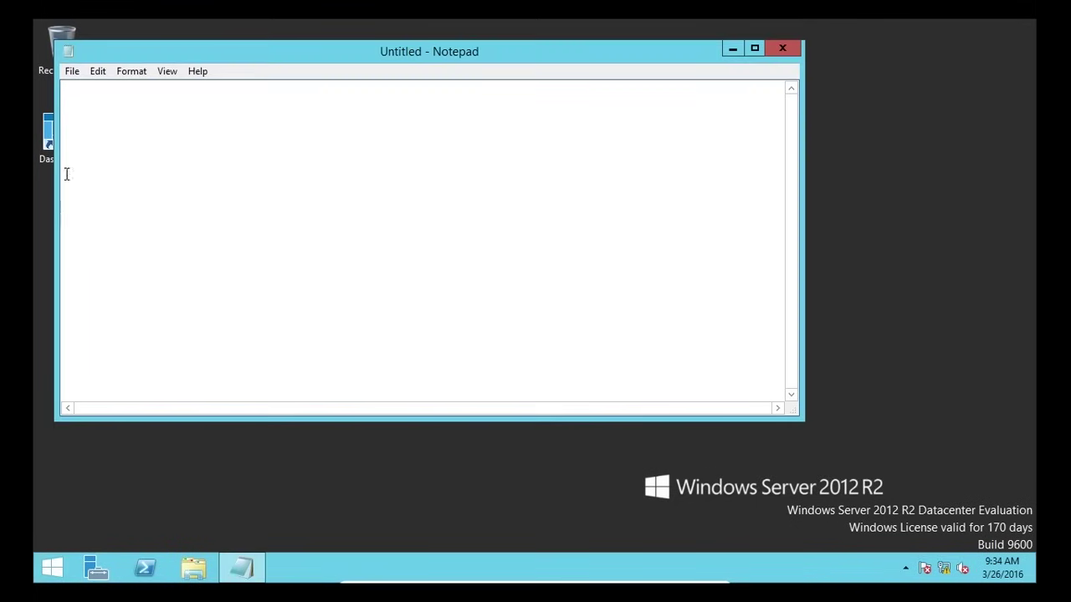
drag(287, 51, 369, 66)
- In Save As, choose the All Files type and enter the name Script.bat
click(162, 89)
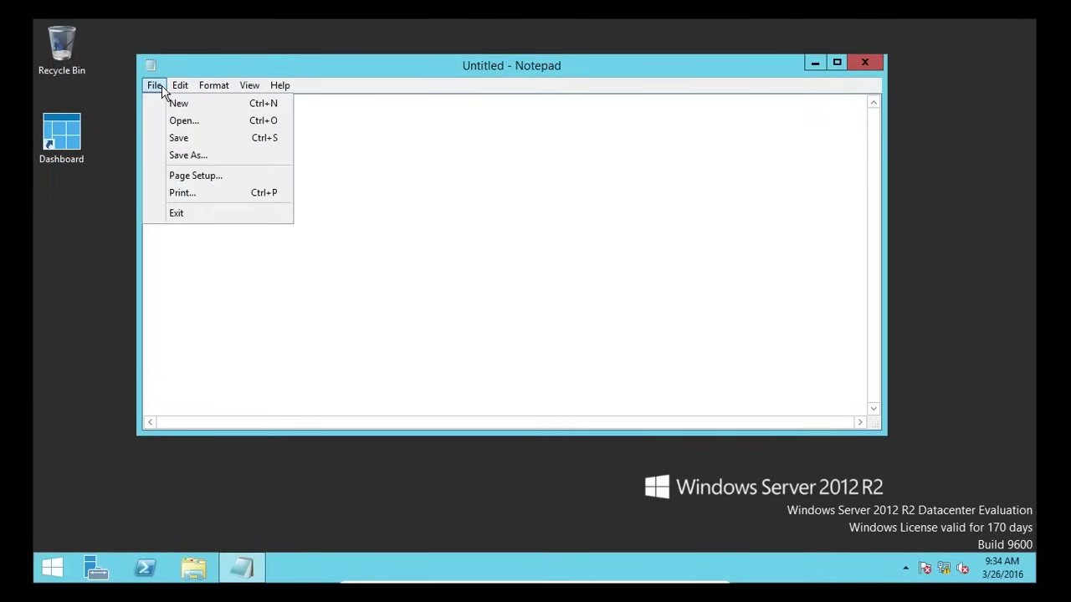
click(180, 159)
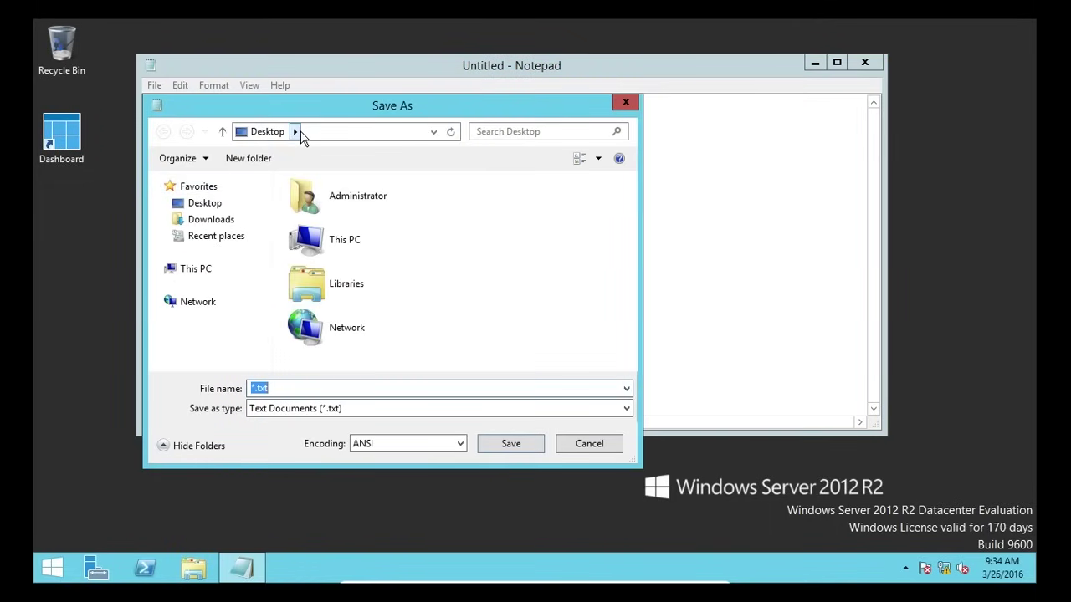
click(273, 415)
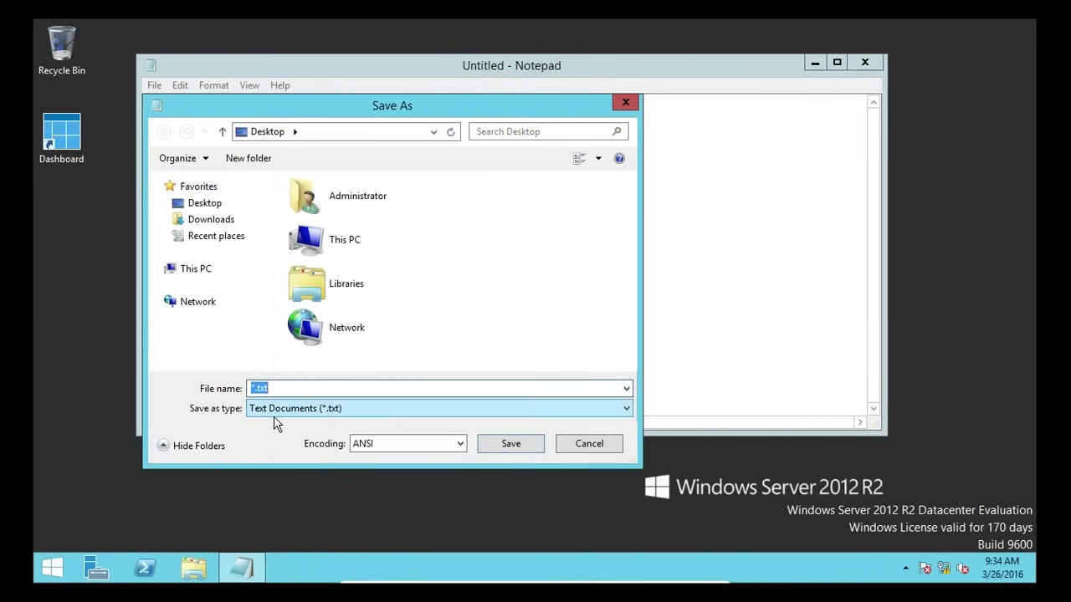
click(274, 436)
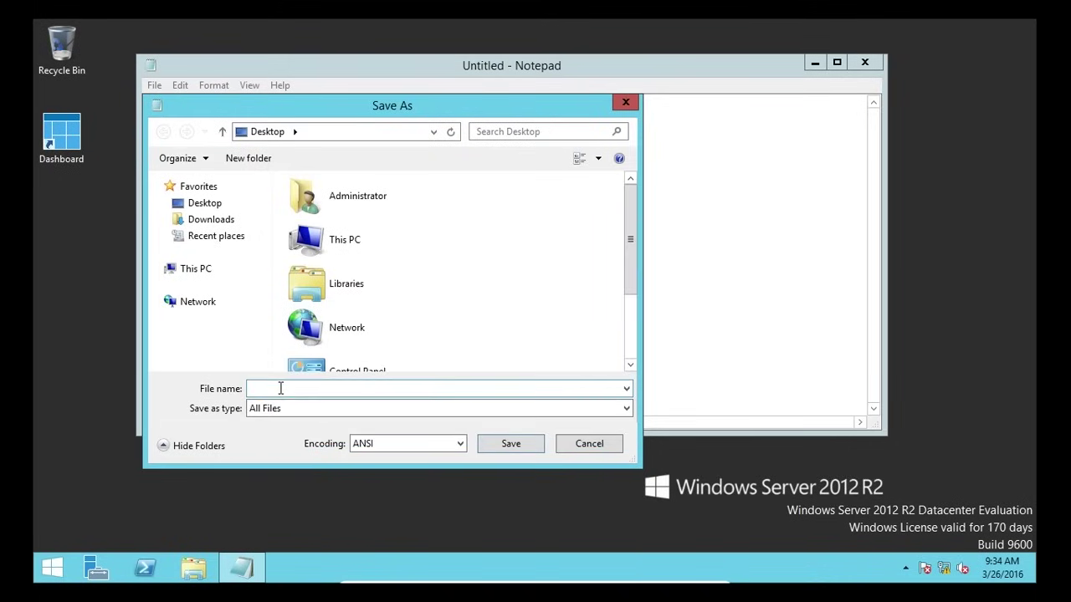
click(270, 387)
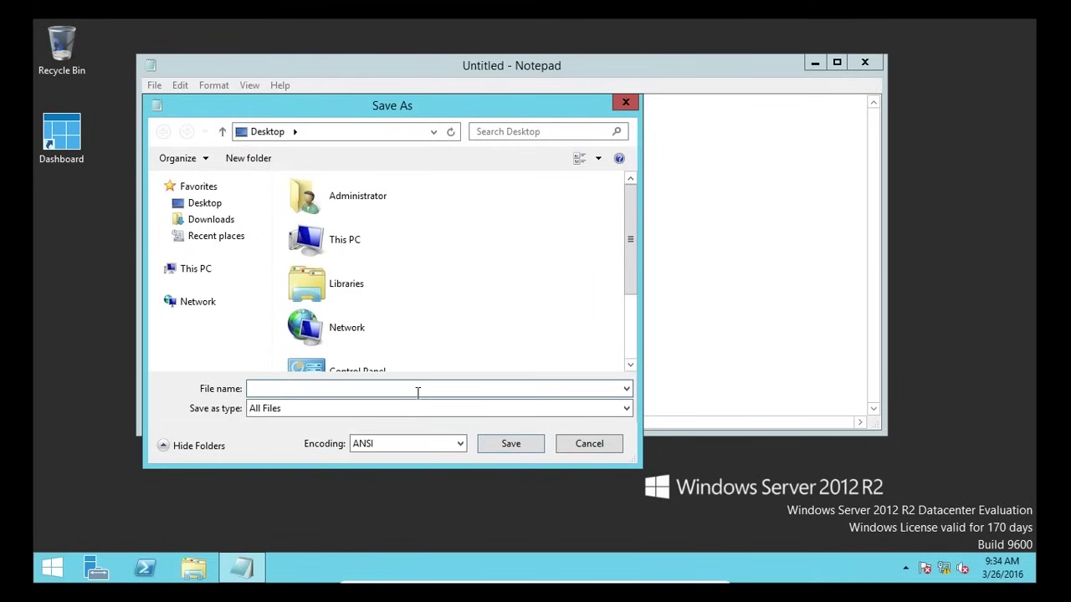
text(Script.bat)
- Make sure the name ends in .bat with All Files type, and save Script.bat to the desktop
click(301, 409)
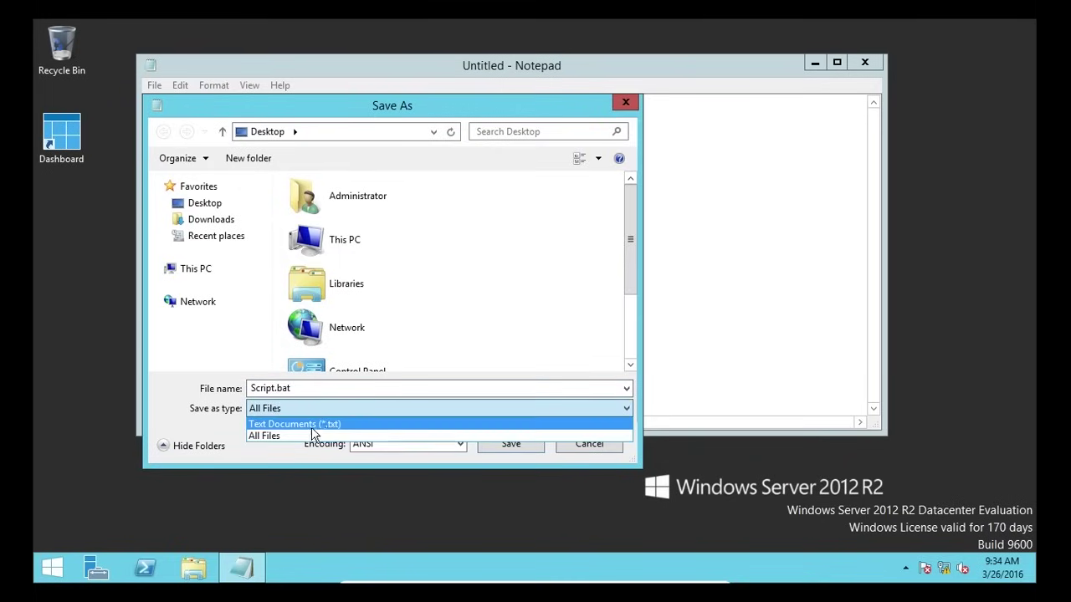
click(329, 424)
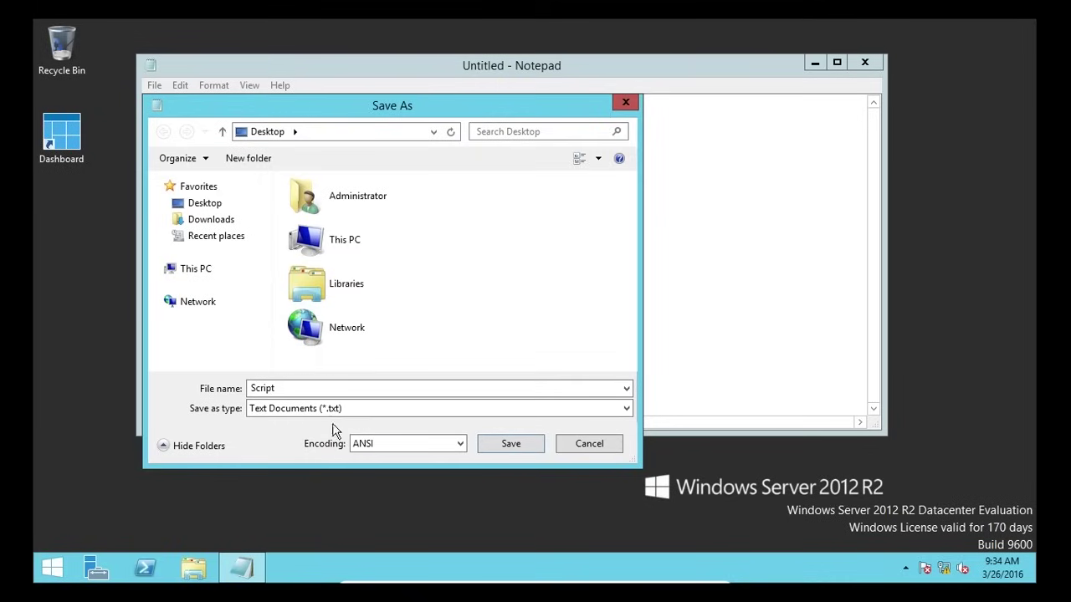
click(346, 386)
click(351, 386)
text(.bat)
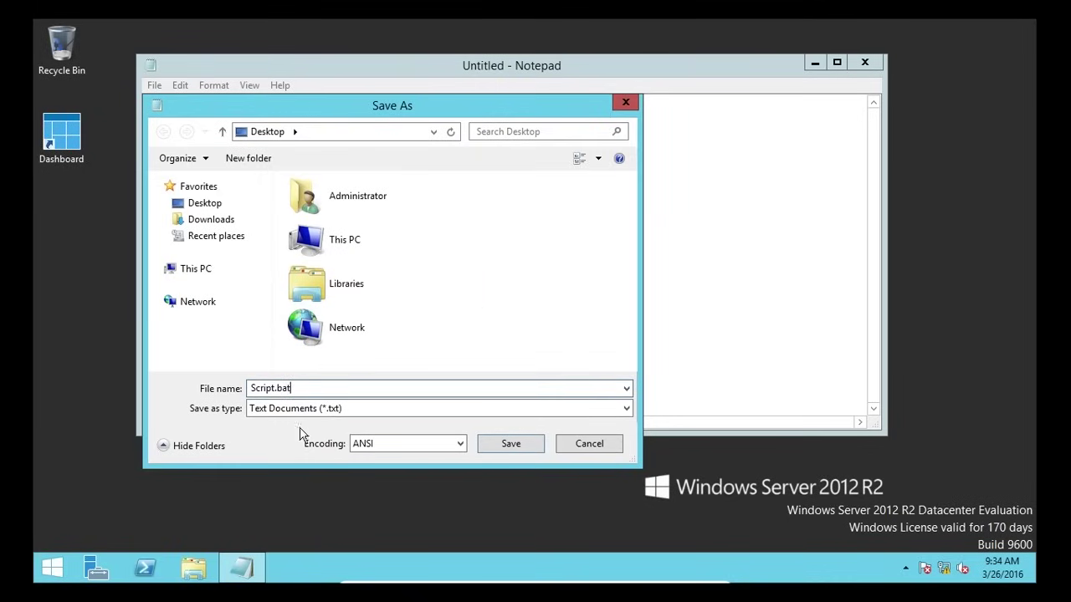
click(365, 411)
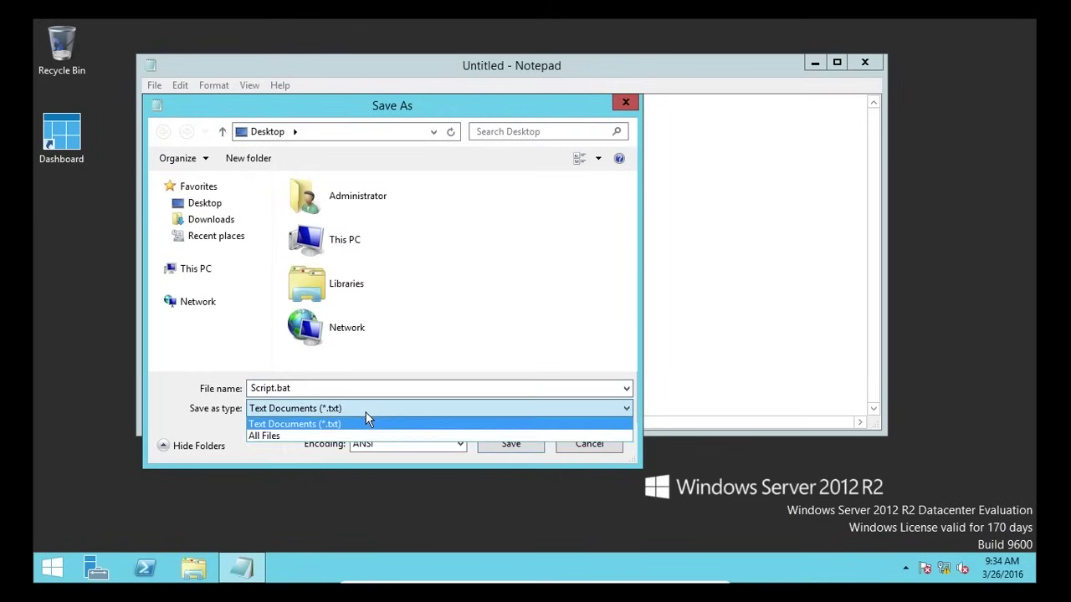
click(284, 436)
click(277, 390)
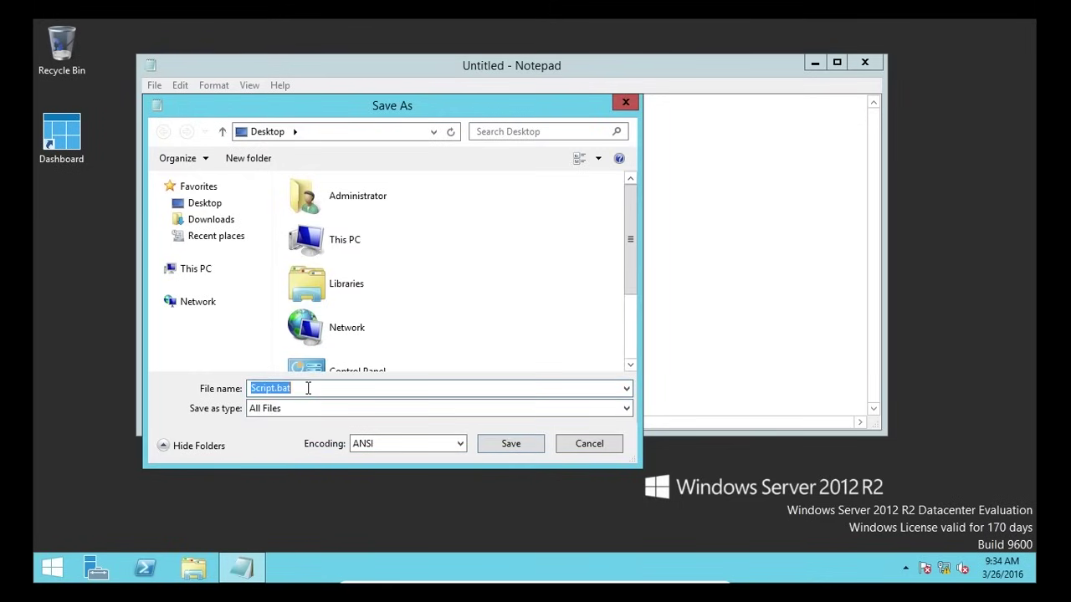
click(277, 390)
double_click(282, 389)
click(326, 389)
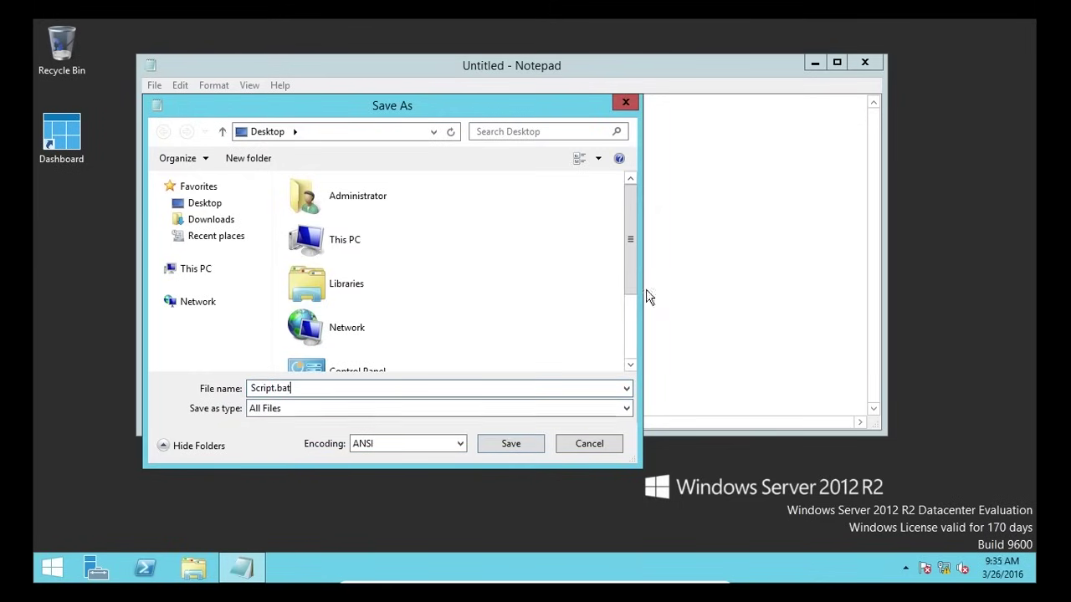
scroll(634, 280, down, 3)
click(511, 444)
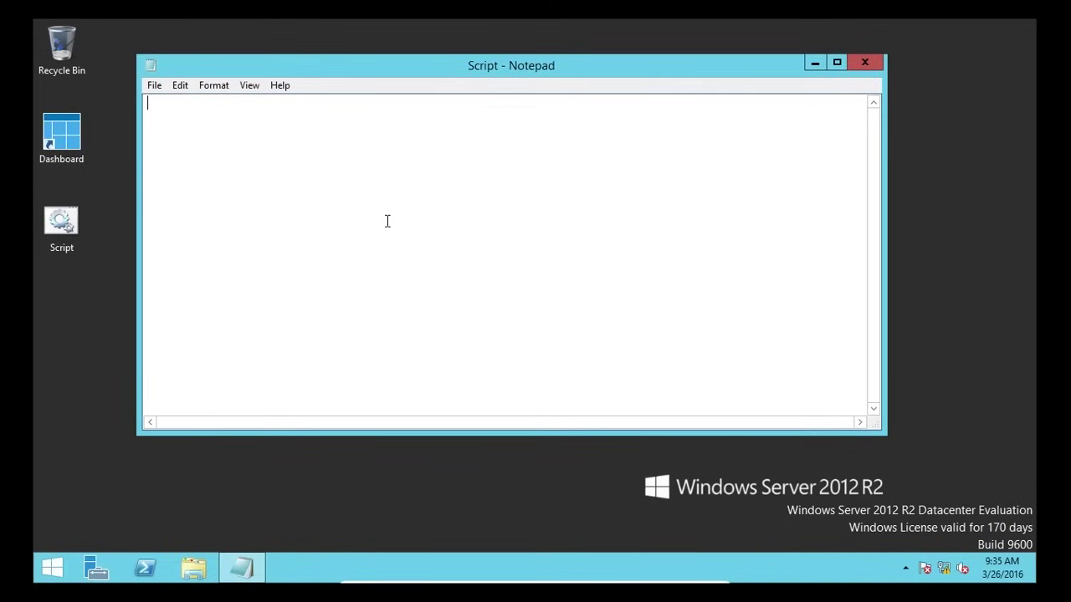
text(::)
text(Turn off the echo so our script wil)
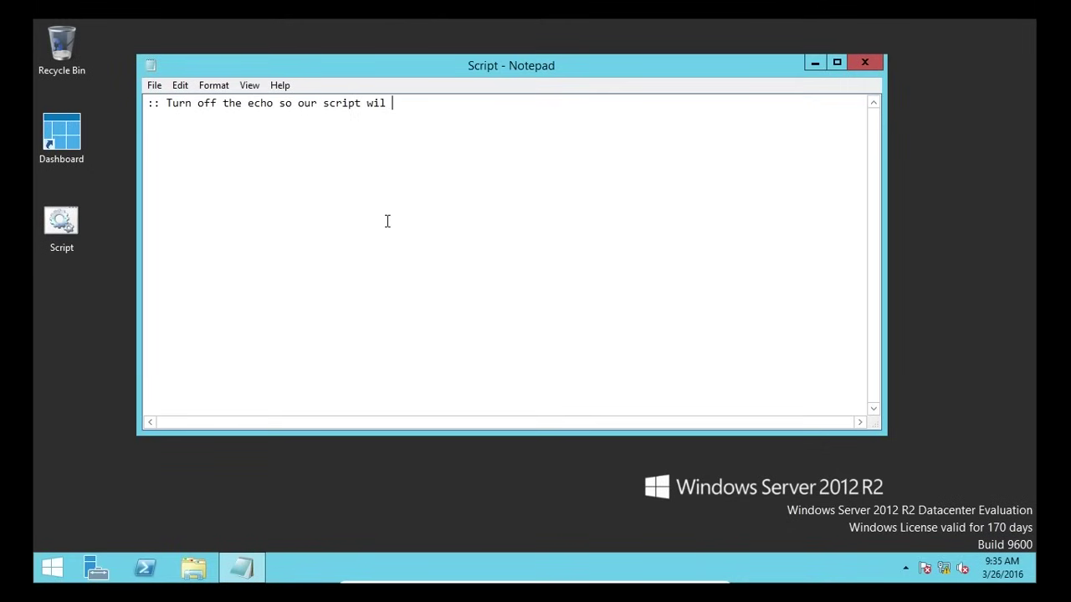
key(BackSpace)
text(l look profe)
text(ssional )
text(@echo off)
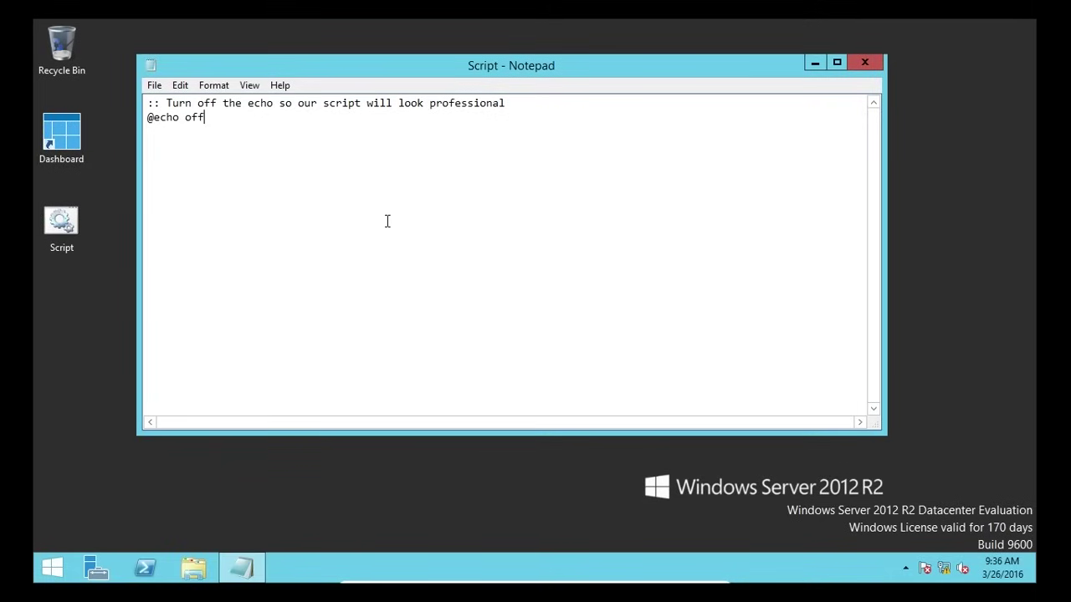
key(Return)
key(Return)
text(:: Change the color)
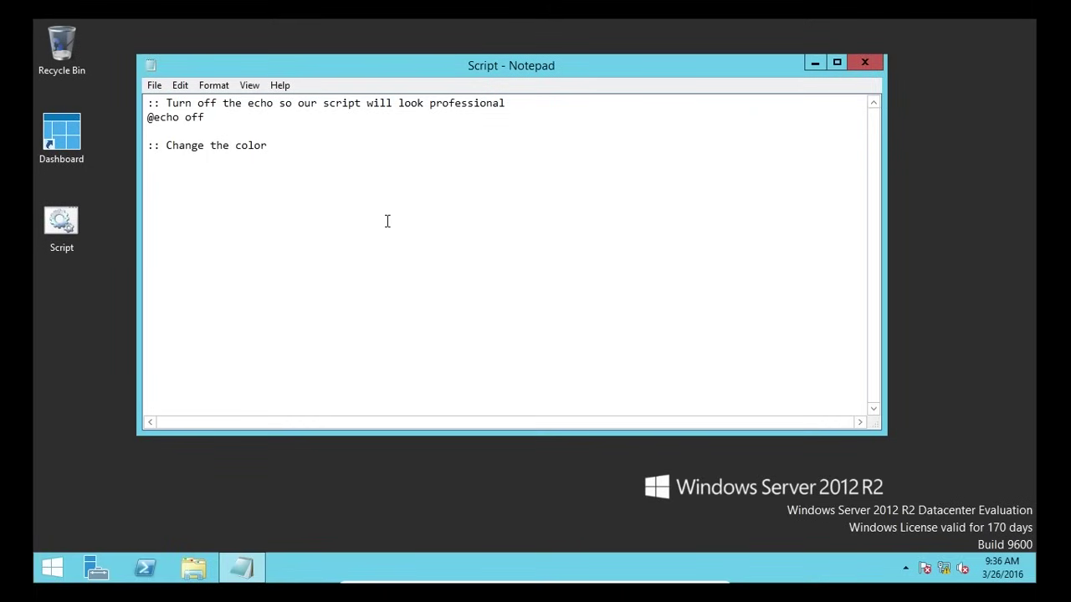
text( our text to red )
text(color)
key(BackSpace)
key(BackSpace)
text(lor 4)
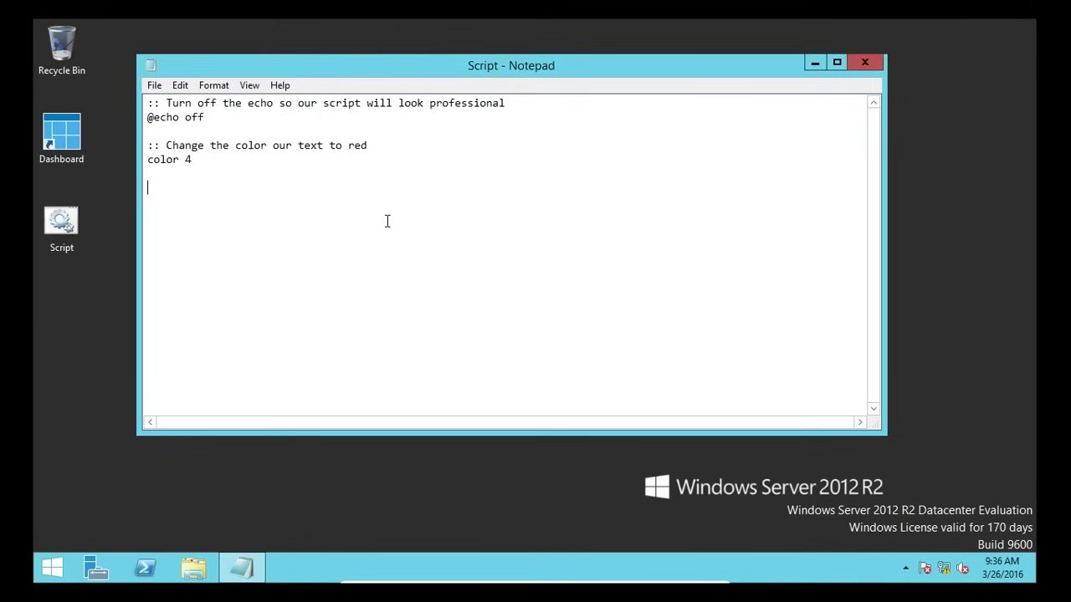
- Add a welcome-message :: comment and the line echo Welcome to my first script!
key(Return)
key(Return)
text(::)
text(Echo a message that welco)
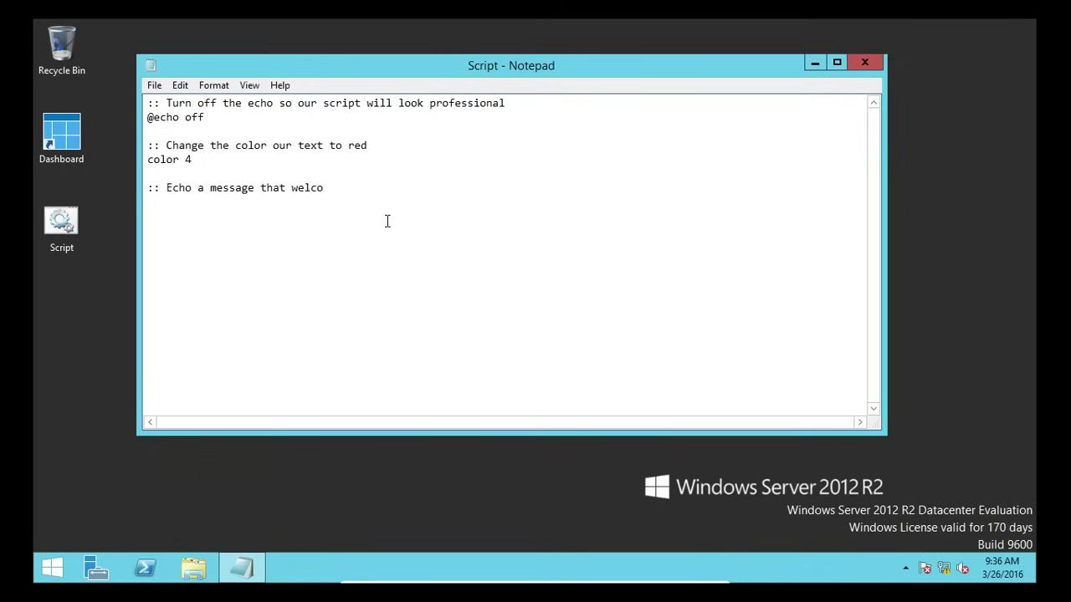
text(mes our user )
text(echo )
text(Wel)
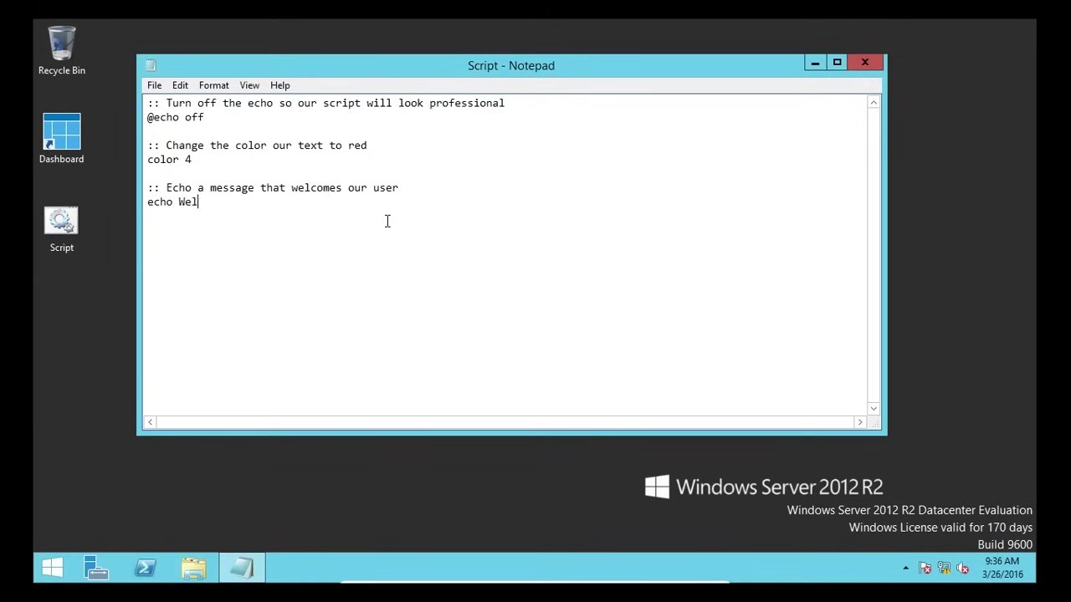
text(come to my first script!)
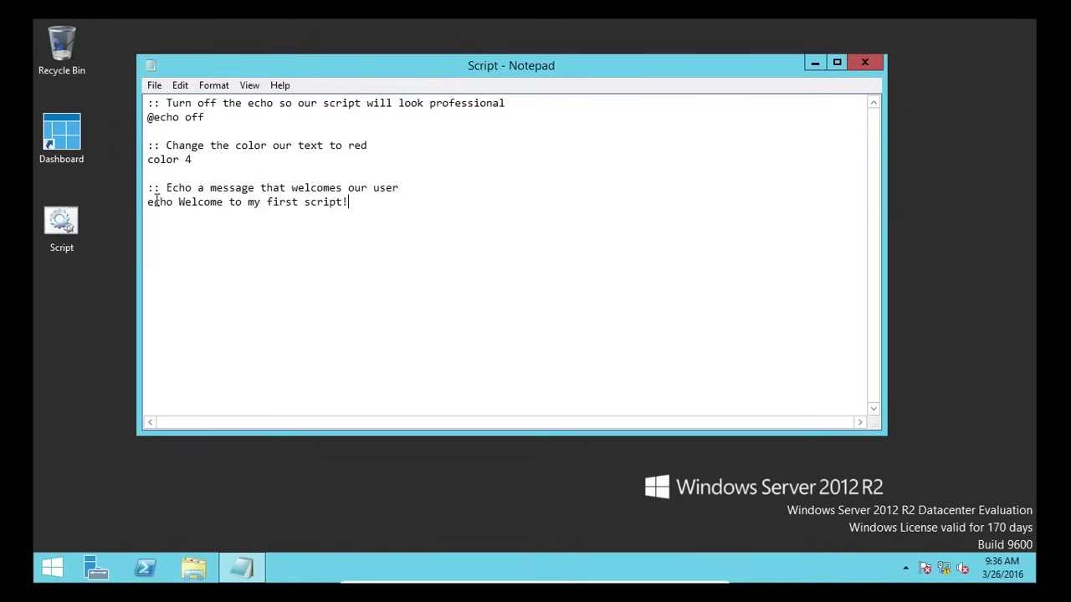
drag(156, 202, 252, 203)
click(150, 134)
drag(154, 117, 192, 117)
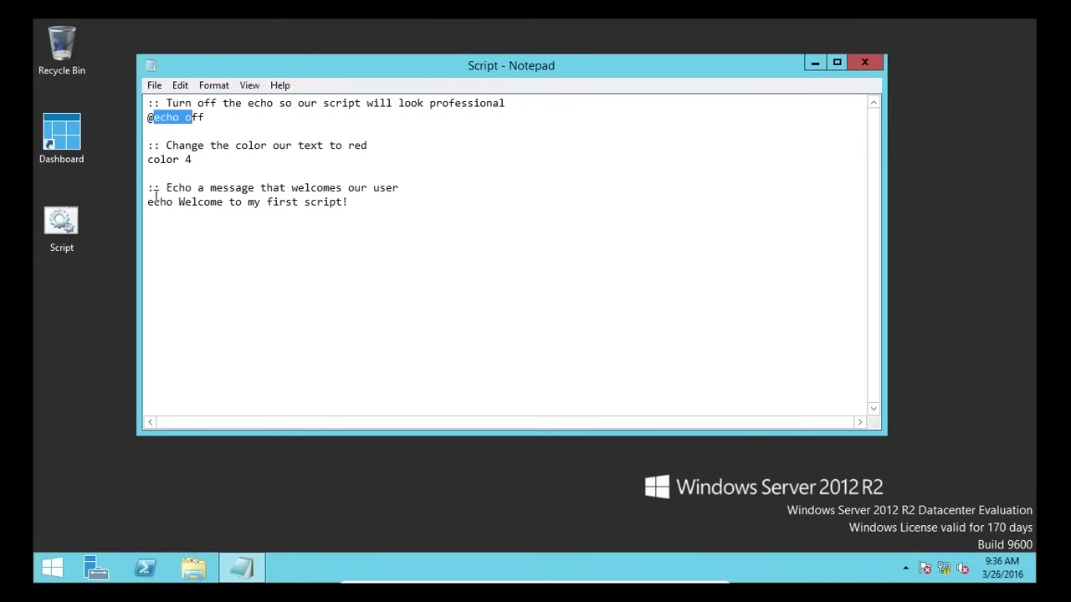
double_click(156, 201)
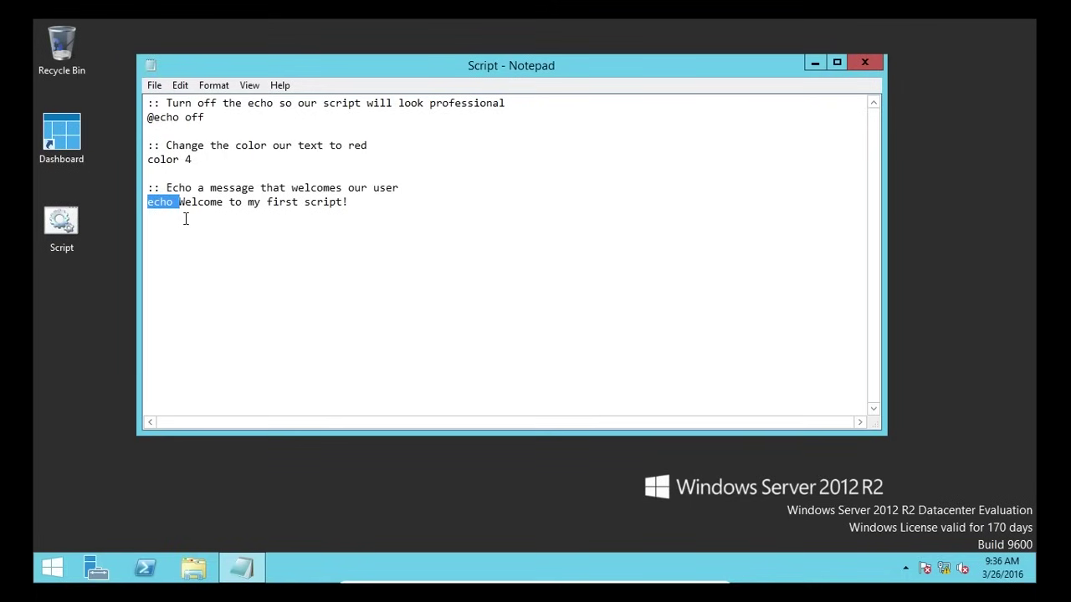
click(421, 242)
- Start a new comment: ':: Get user input and store into a variable'
key(Return)
text(:: Get in)
key(BackSpace)
key(BackSpace)
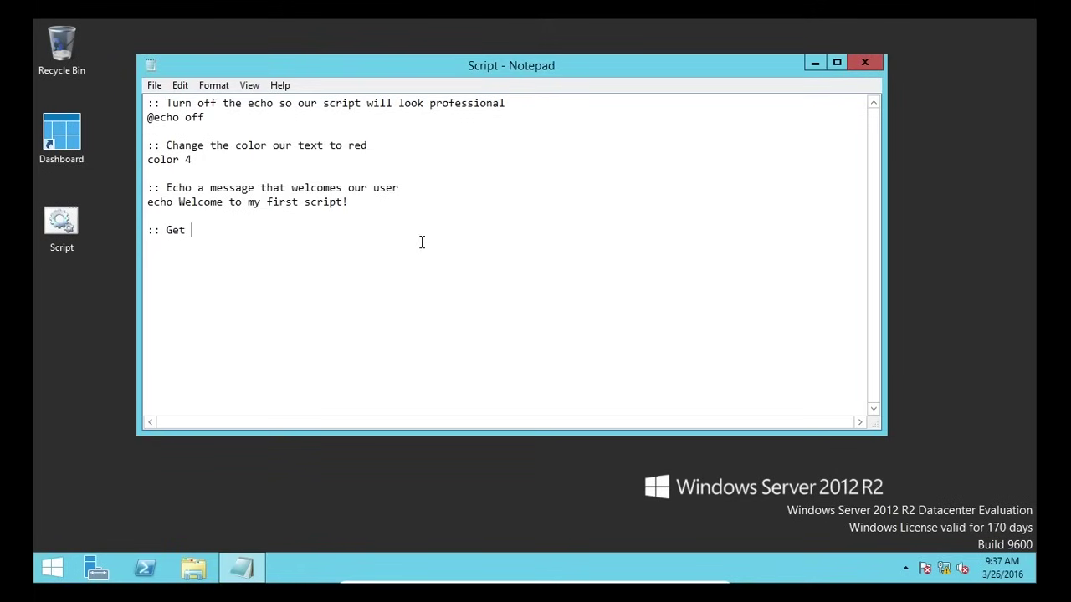
text(user input and store i)
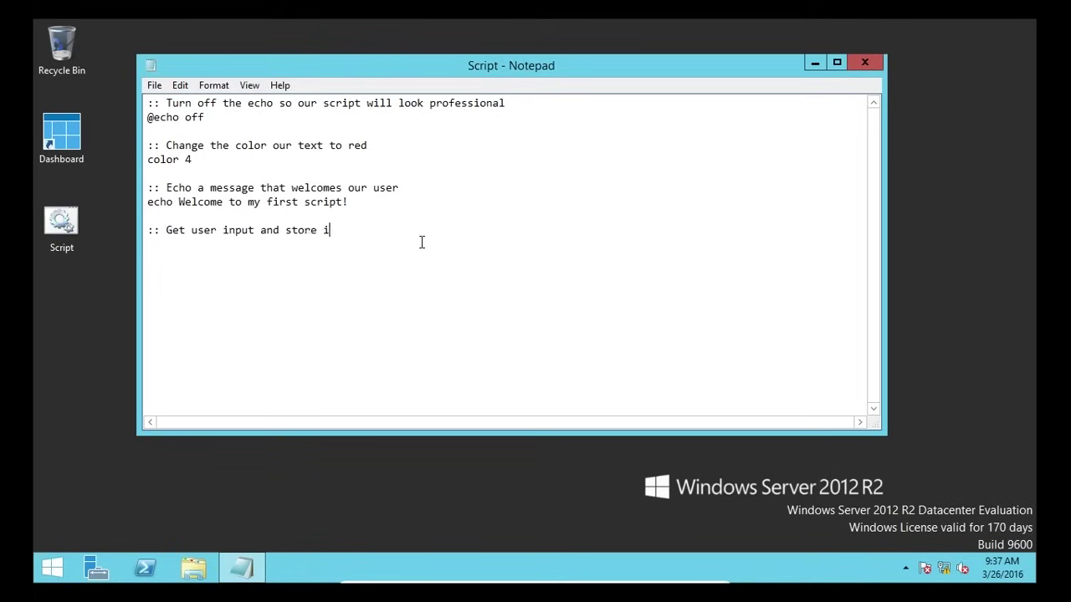
text(nto a variable)
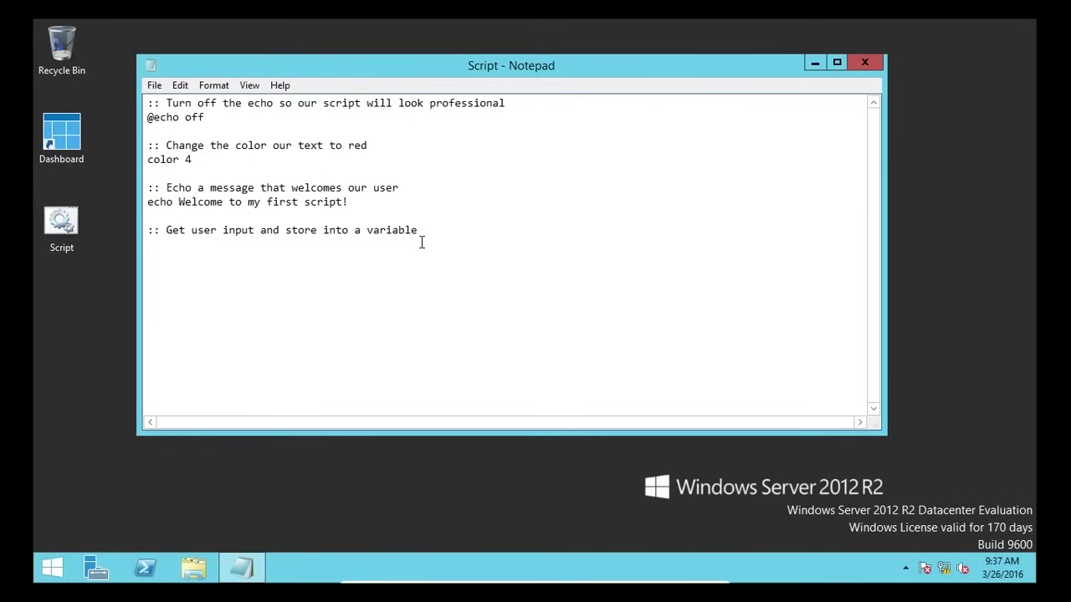
- Add the line set /p name="Please enter your first name:" and start a comment below it
key(Return)
text(set /p name)
text(="")
key(Left)
text(Please ente)
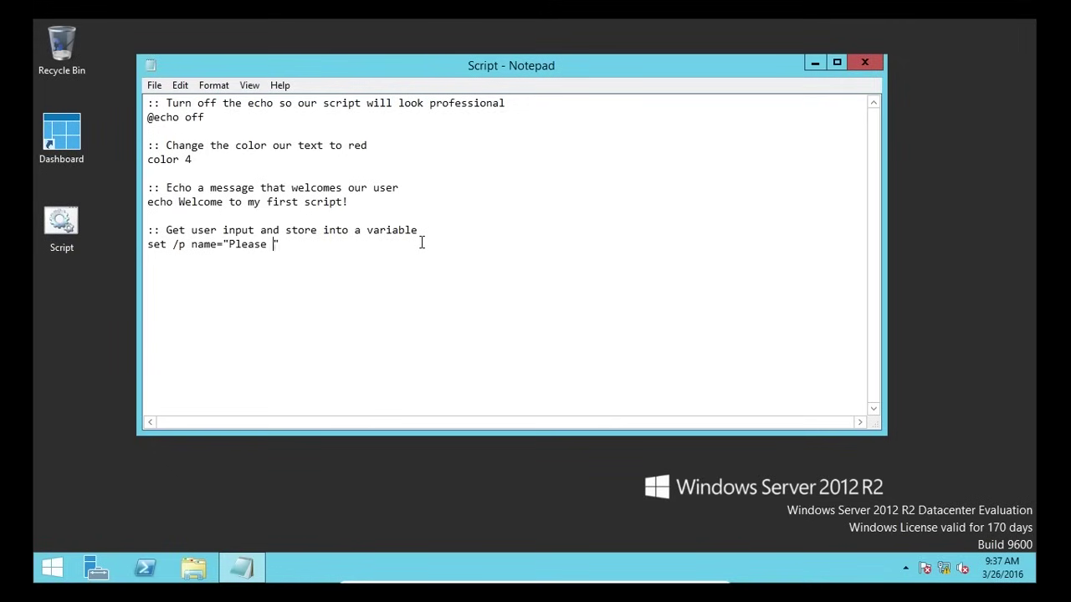
text(r your first name)
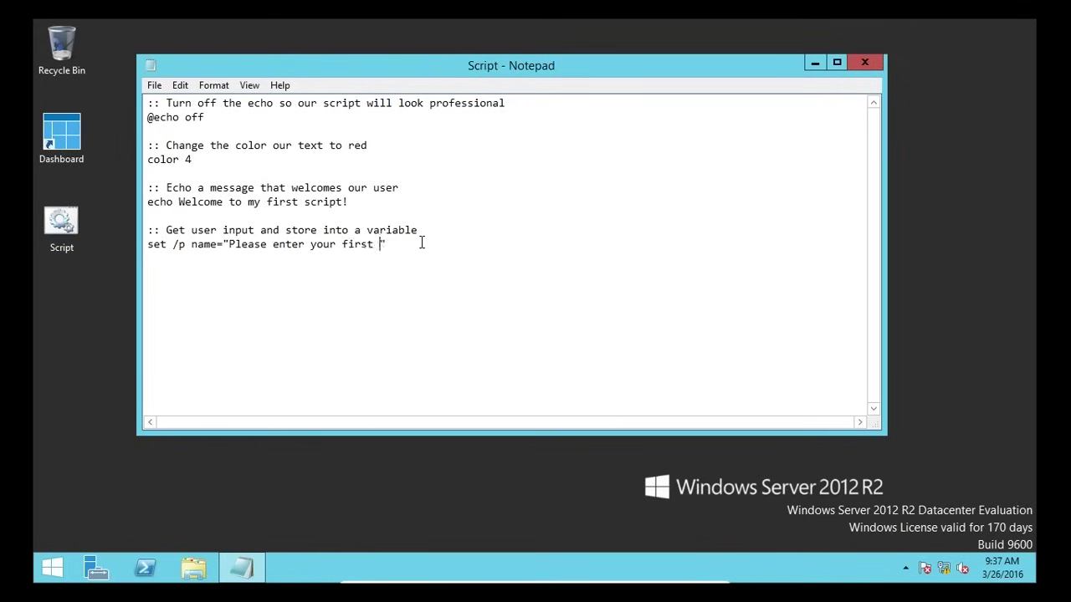
text(:)
key(Return)
text(::)
- Point out the name variable, then write the comment 'Echo out a welcome including the users first name'
drag(434, 245, 125, 244)
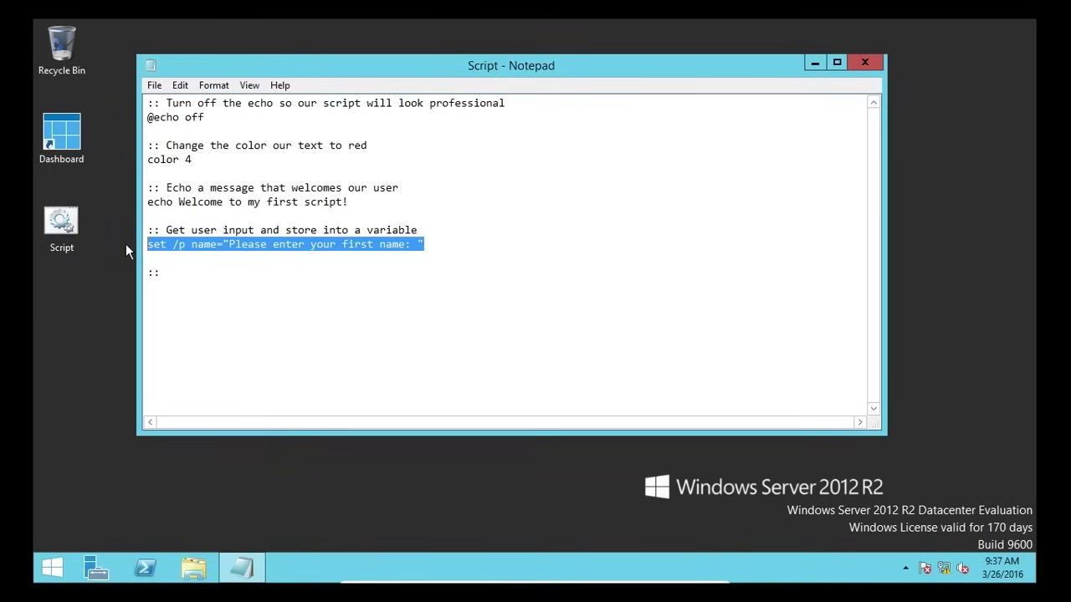
double_click(204, 248)
drag(196, 250, 217, 246)
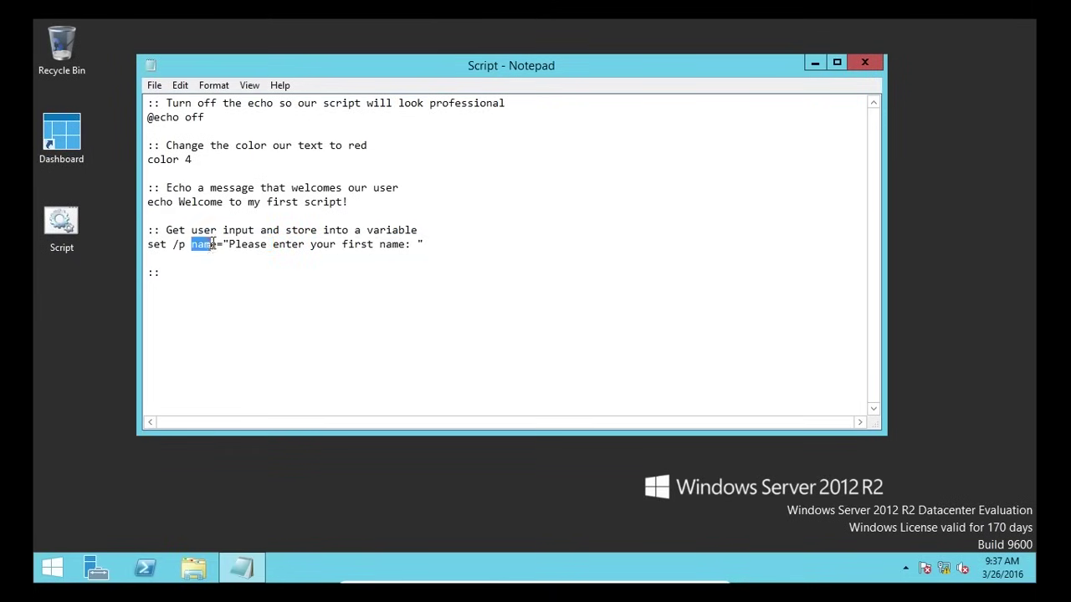
click(193, 289)
text(Echo out a welcome t)
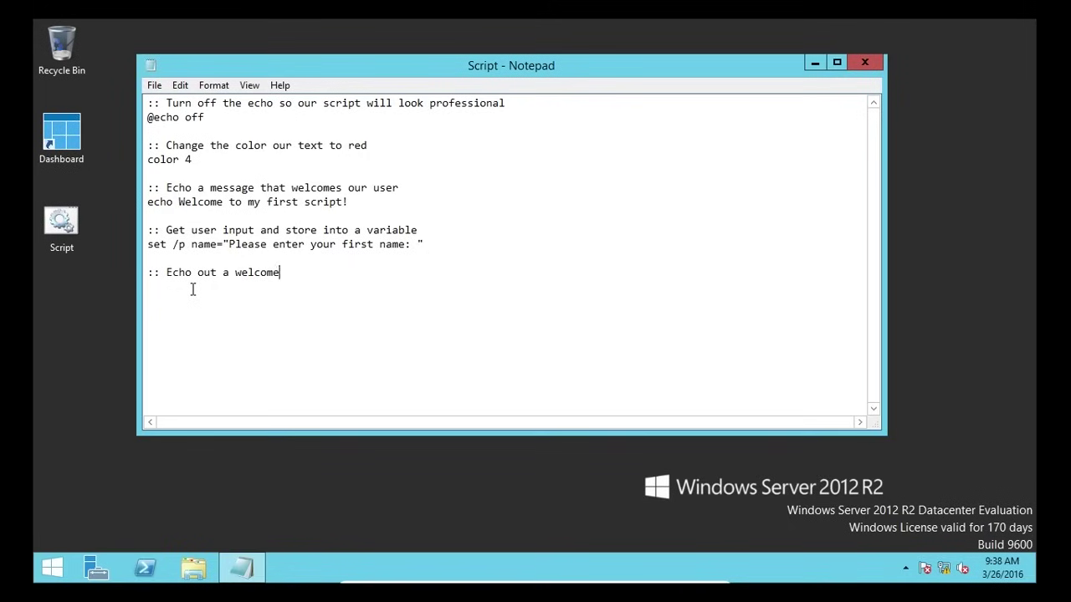
key(BackSpace)
text(inl)
key(BackSpace)
text(cludin g)
key(BackSpace)
key(BackSpace)
text(g the users first name)
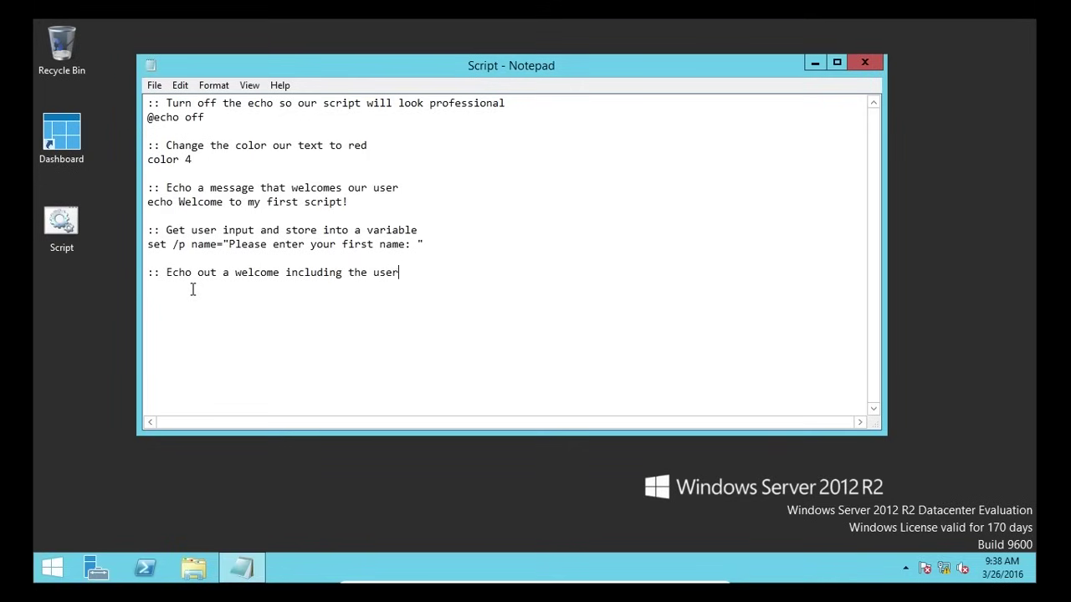
key(Return)
- Add the line echo Hello %name%! Its good to see you!
text(ehco)
key(BackSpace)
key(BackSpace)
key(BackSpace)
text(cho Hello)
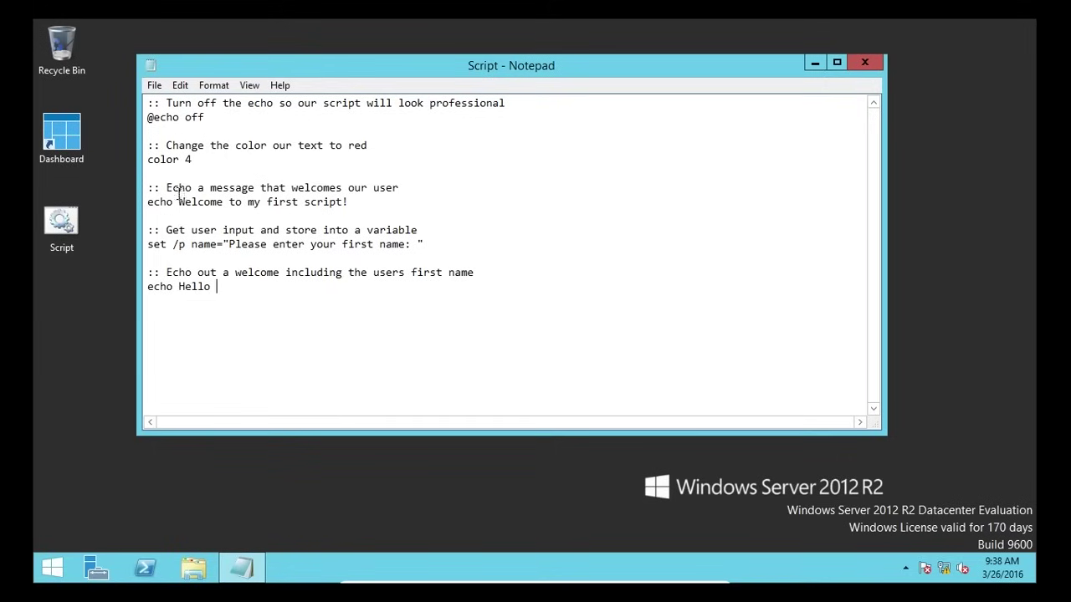
double_click(202, 244)
click(234, 291)
text(%name%!  Its good to see you)
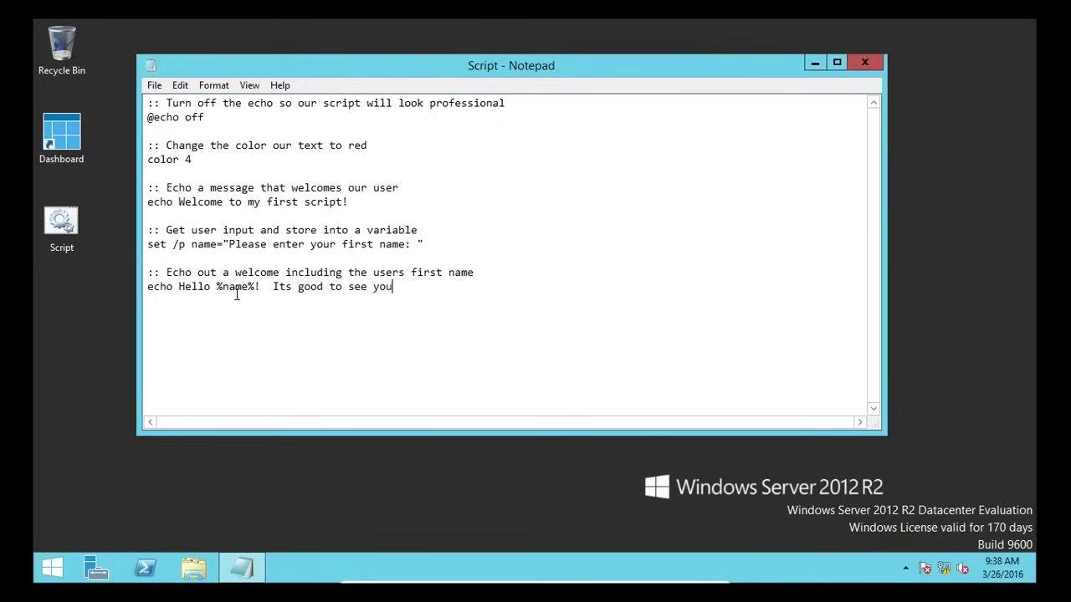
text(!)
click(89, 258)
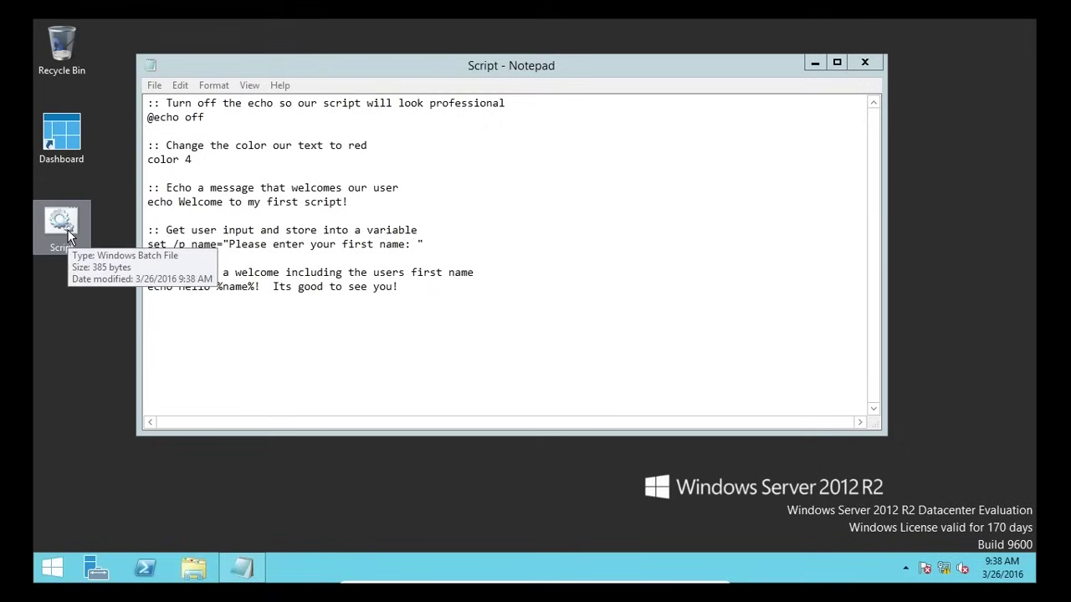
double_click(62, 235)
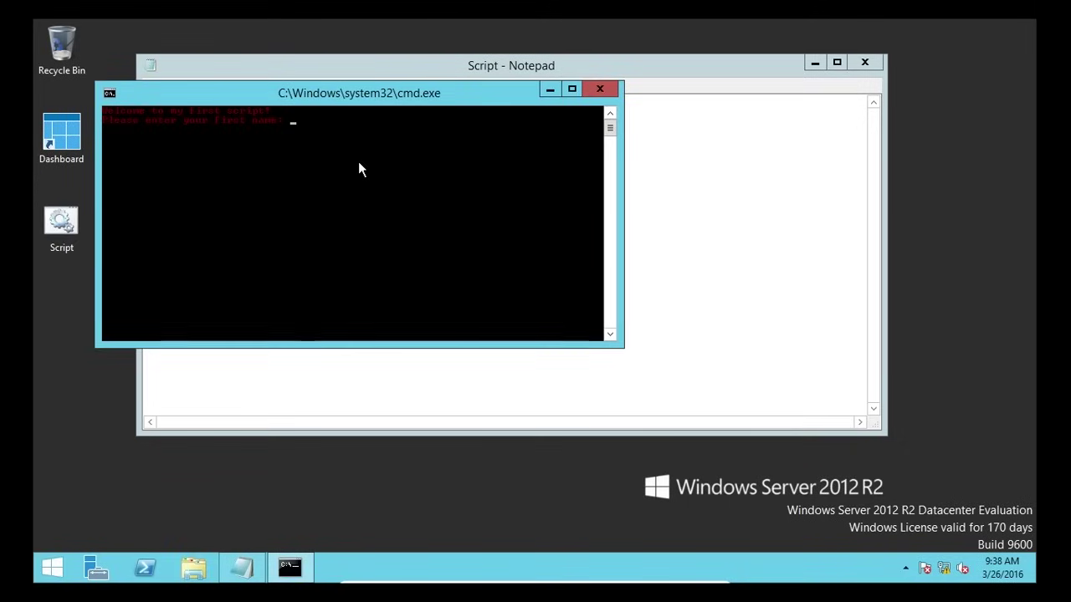
text(Pau)
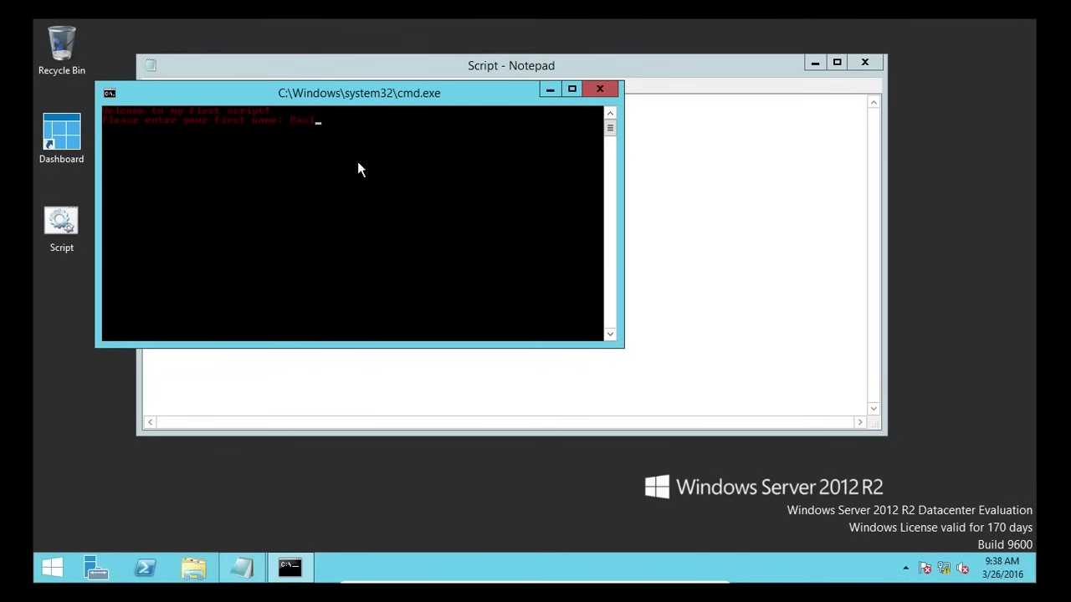
text(l)
key(Return)
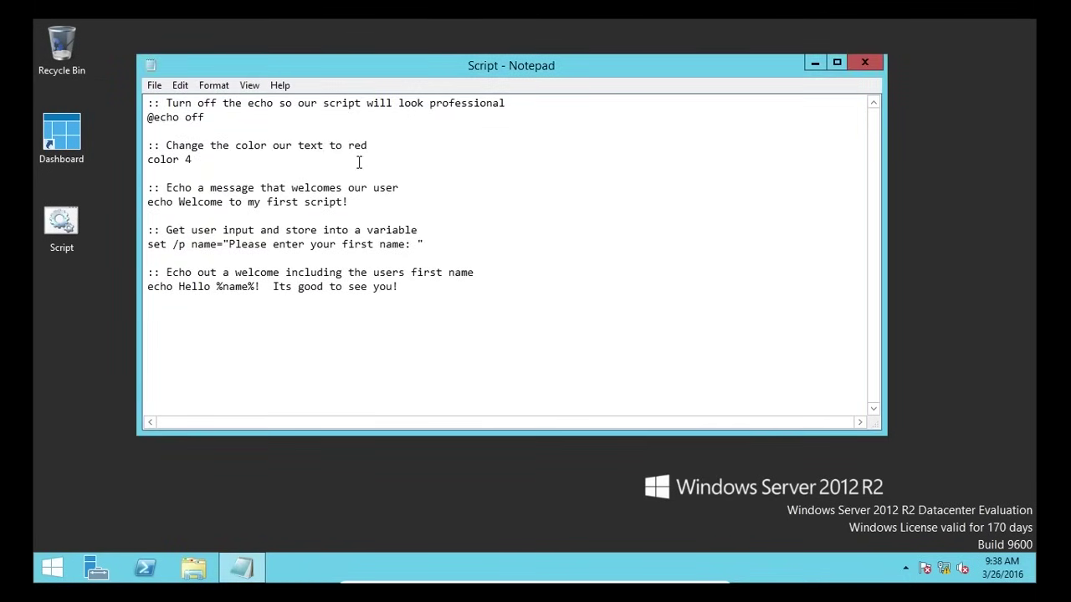
- Add the comment ':: Wait for user input' followed by a pause line
key(Return)
key(Return)
text(:: Wait for user input)
key(Return)
text(pause)
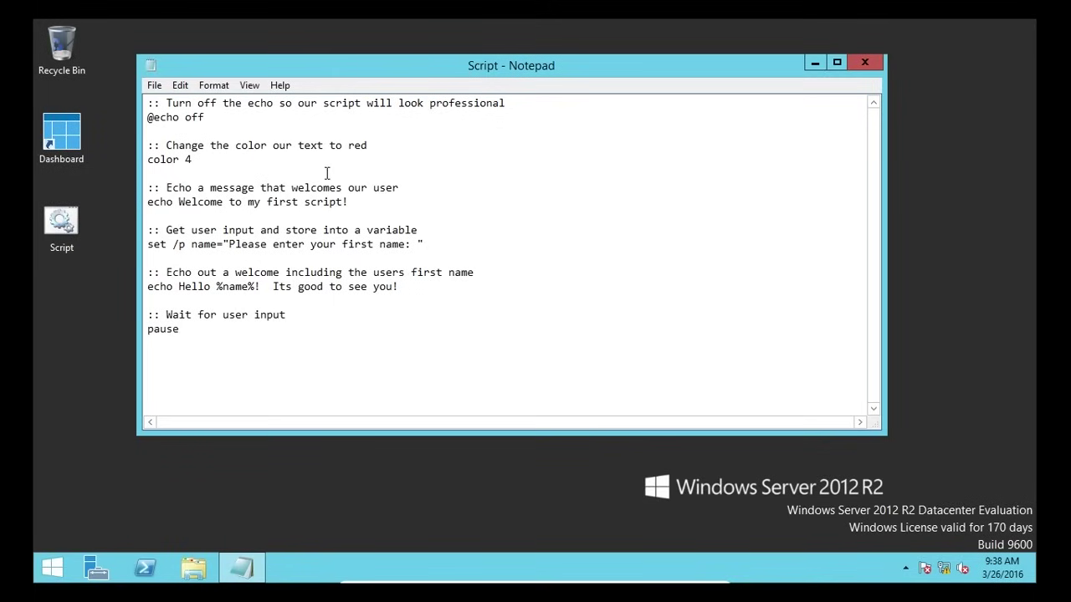
- Highlight the set /p, greeting and pause lines to explain what each does
drag(147, 244, 443, 243)
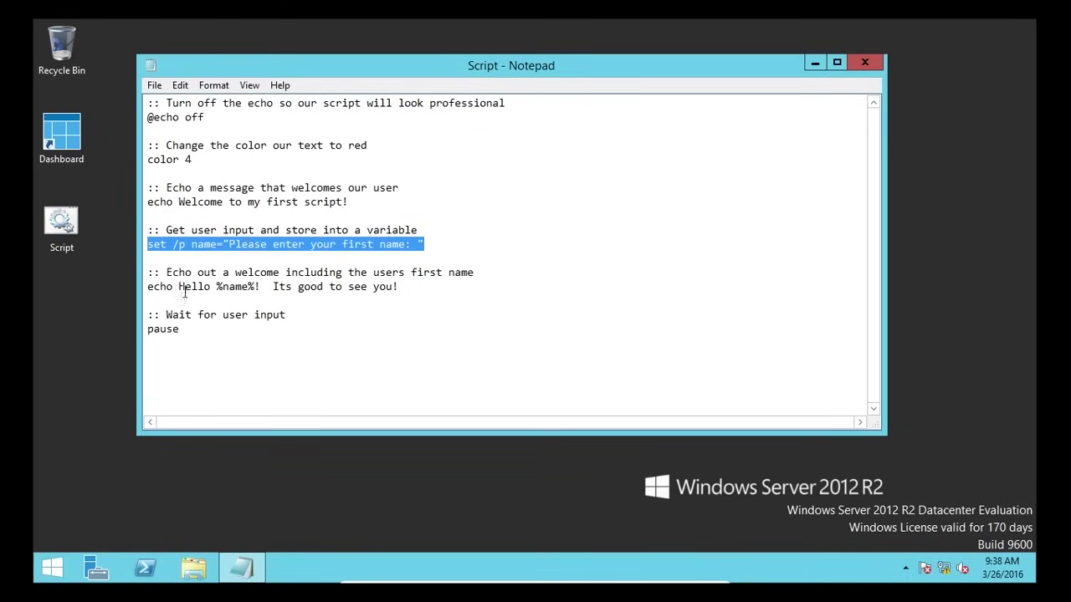
drag(147, 287, 439, 296)
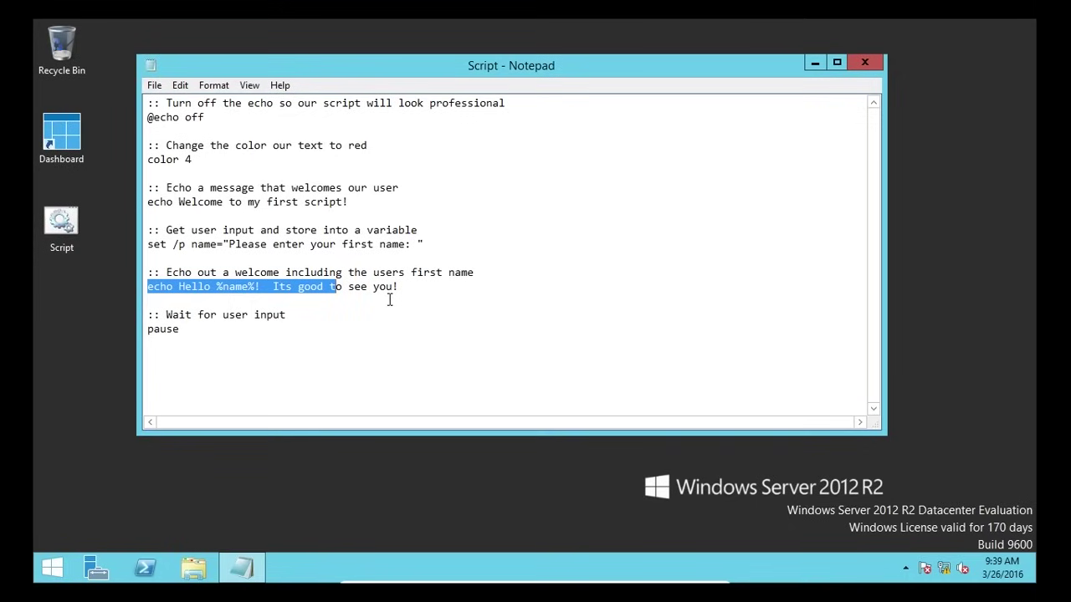
click(71, 219)
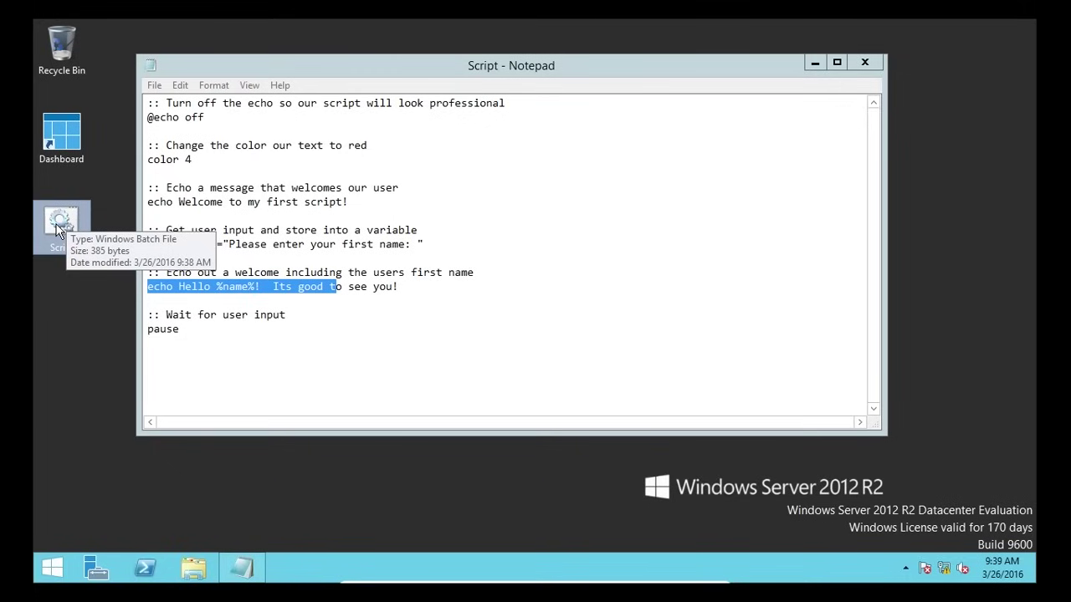
drag(181, 330, 129, 337)
click(195, 330)
click(204, 344)
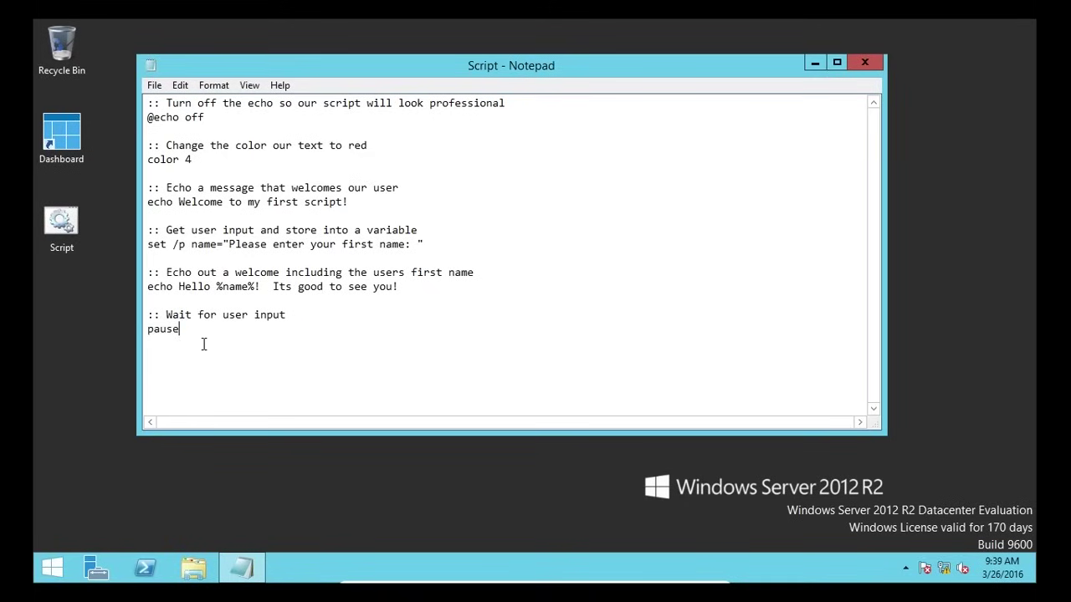
double_click(62, 237)
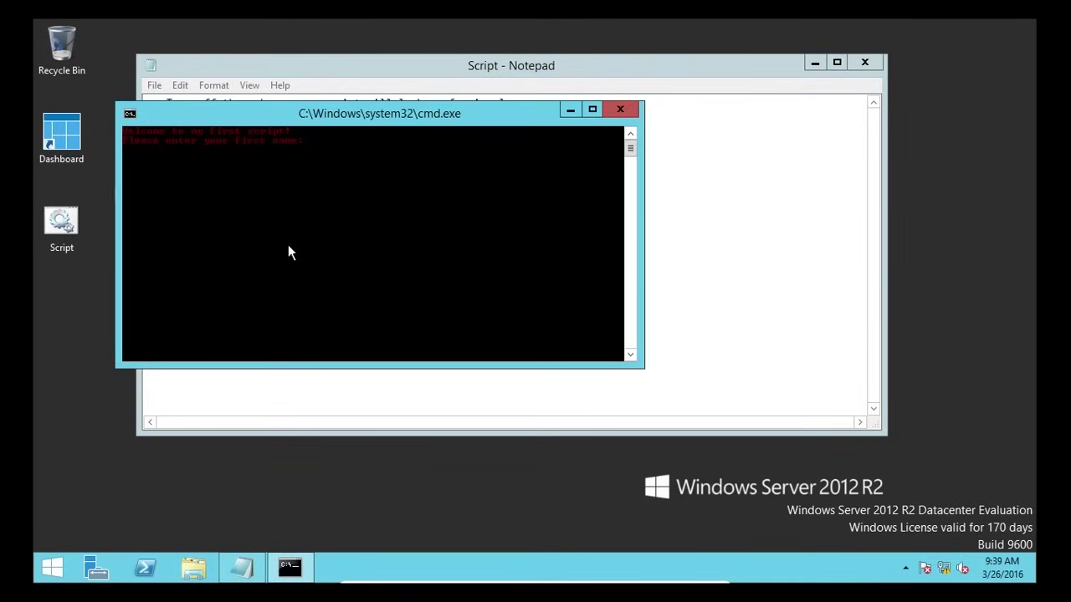
text(Paul)
key(Return)
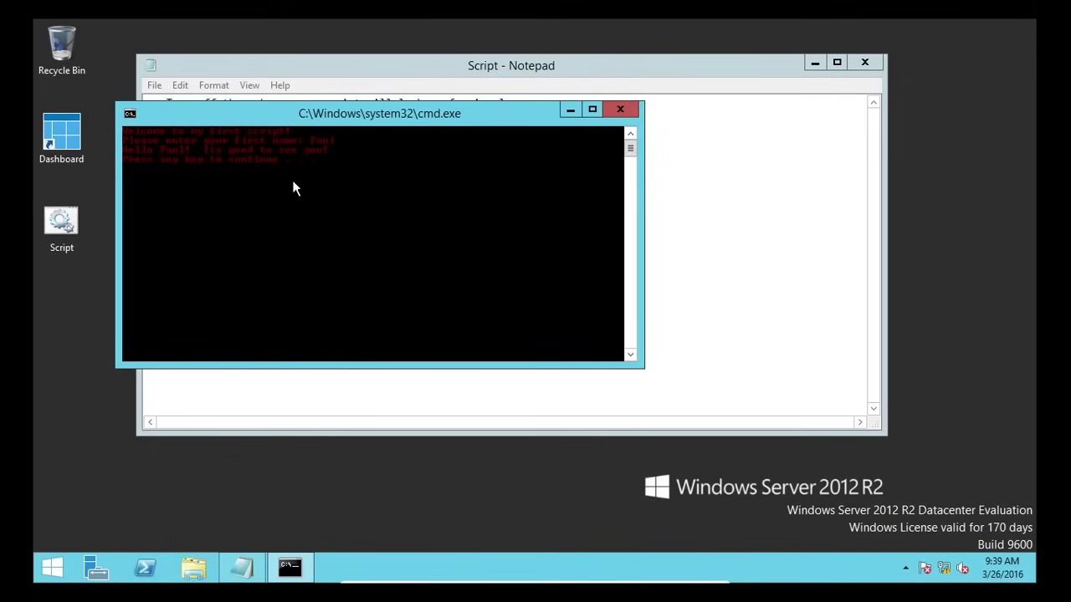
key(Return)
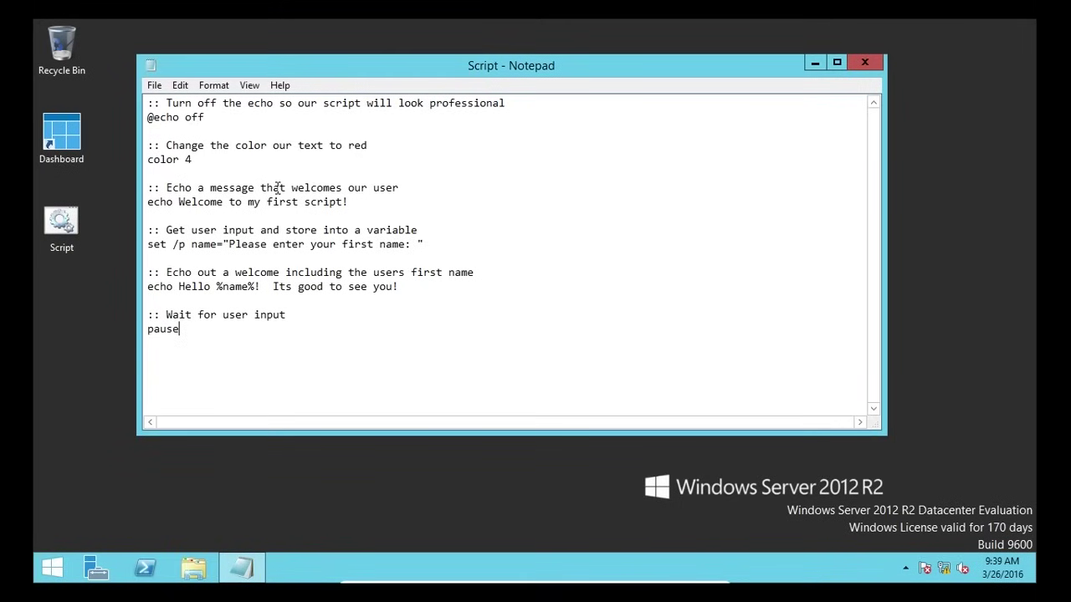
- Insert ':: Create a new directory based on the users first name' and mkdir %name% above pause, then save
click(223, 299)
drag(216, 286, 259, 287)
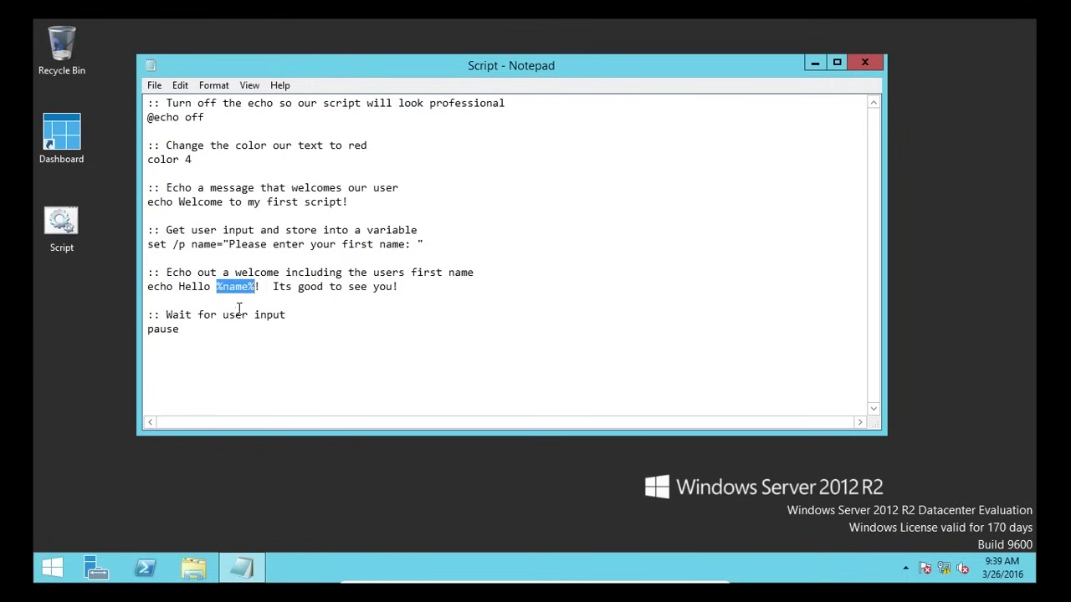
click(239, 305)
key(Return)
key(Return)
key(Up)
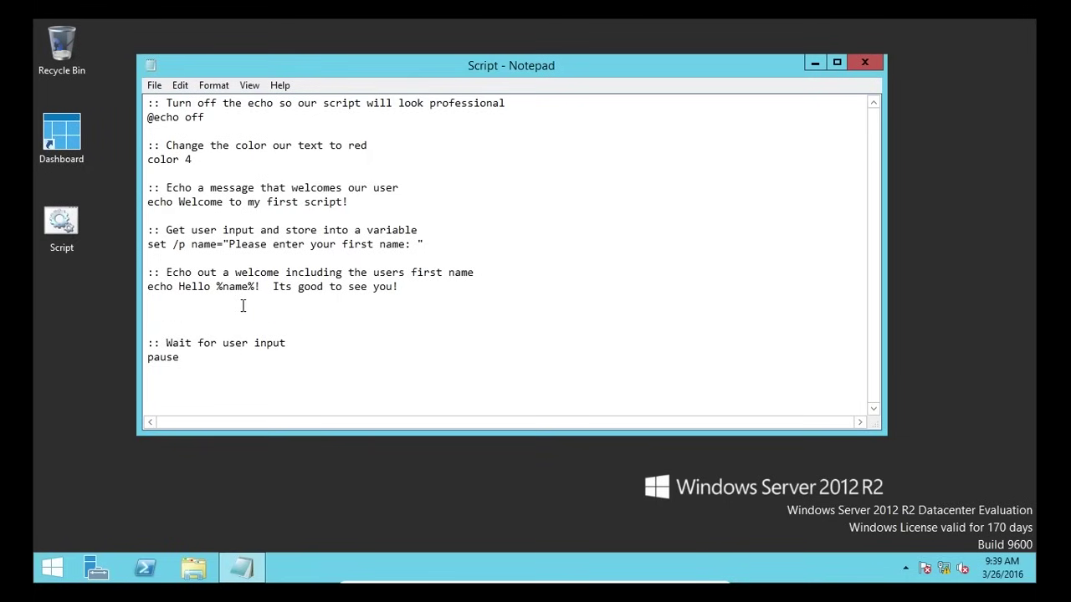
text(:: Create a new direct)
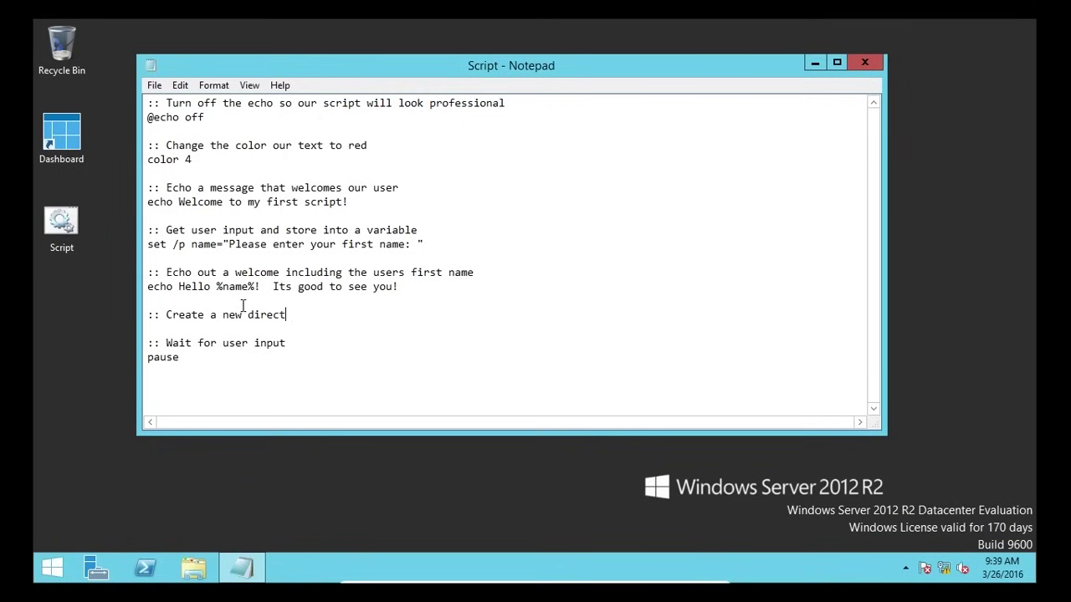
text(ory based on the users first name)
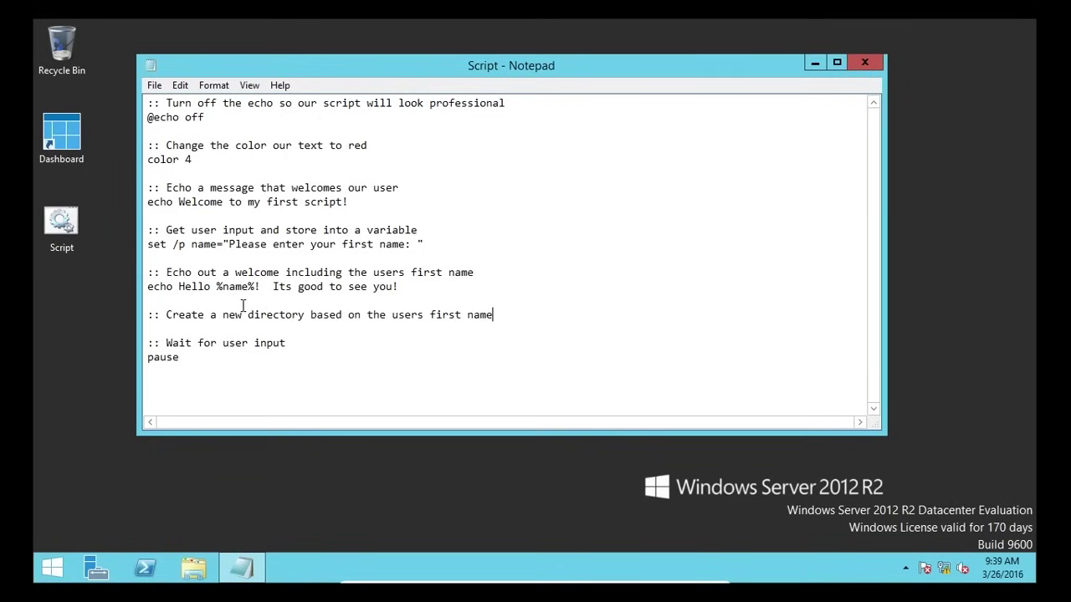
key(Return)
text(m)
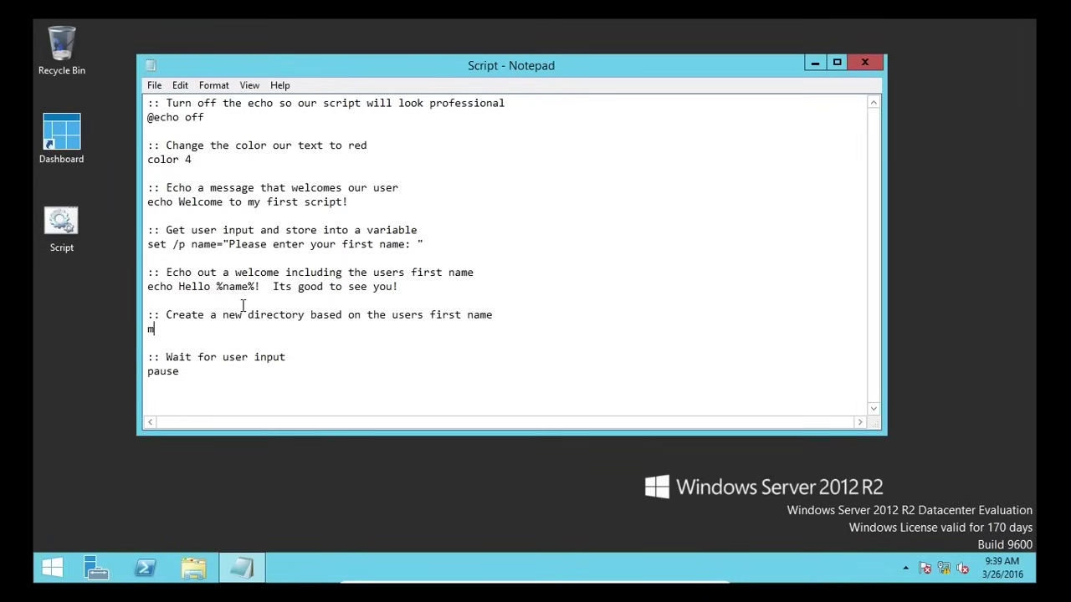
text(kdir %name%)
click(159, 86)
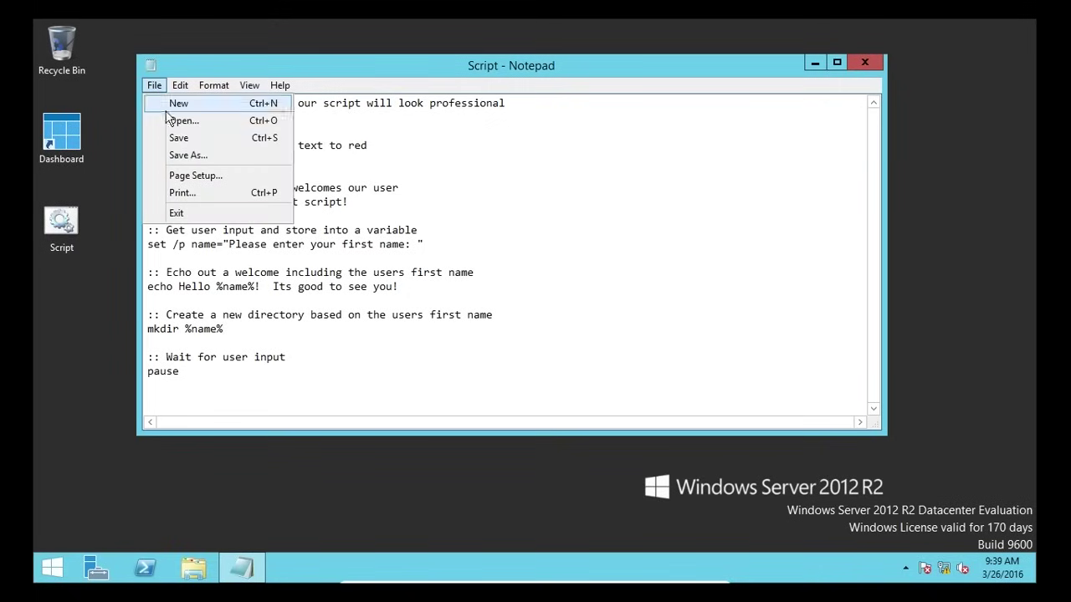
click(184, 142)
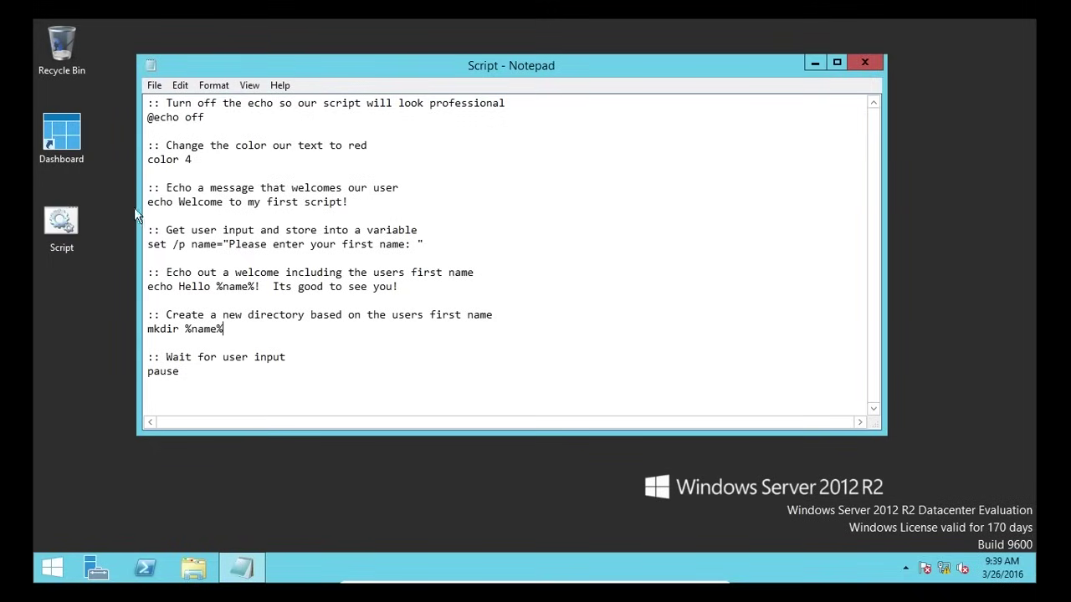
- Run the Script with the first name Bob and check the created Bob folder
double_click(64, 247)
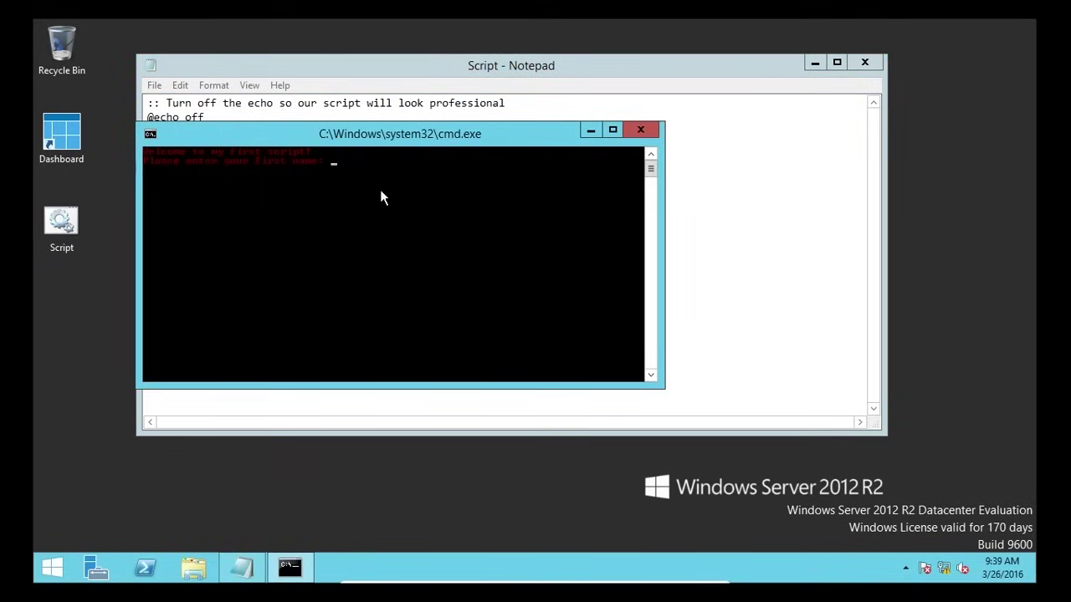
text(Bob)
key(Return)
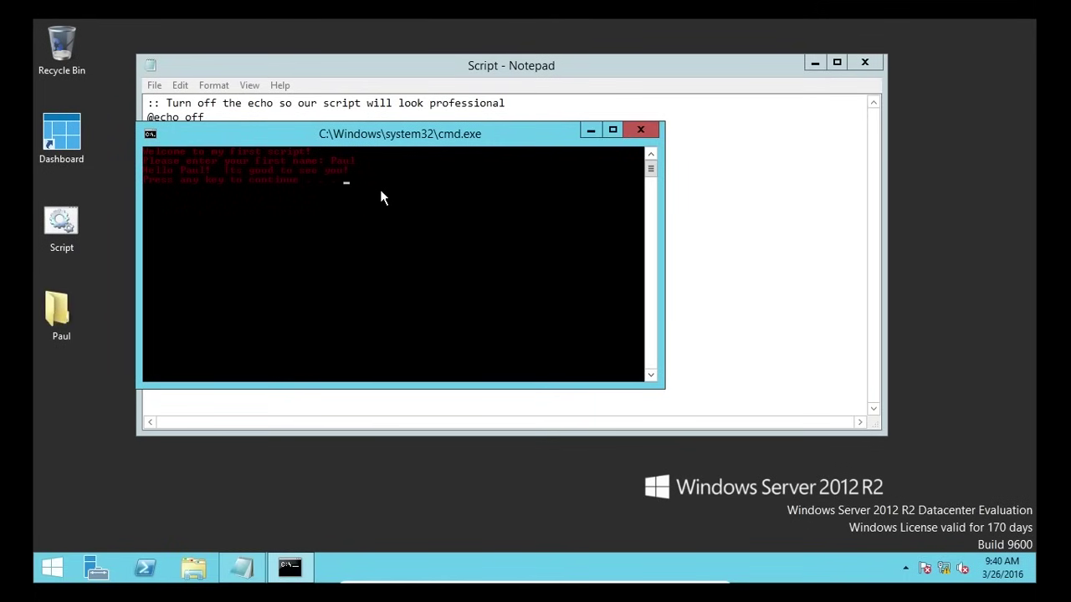
key(Return)
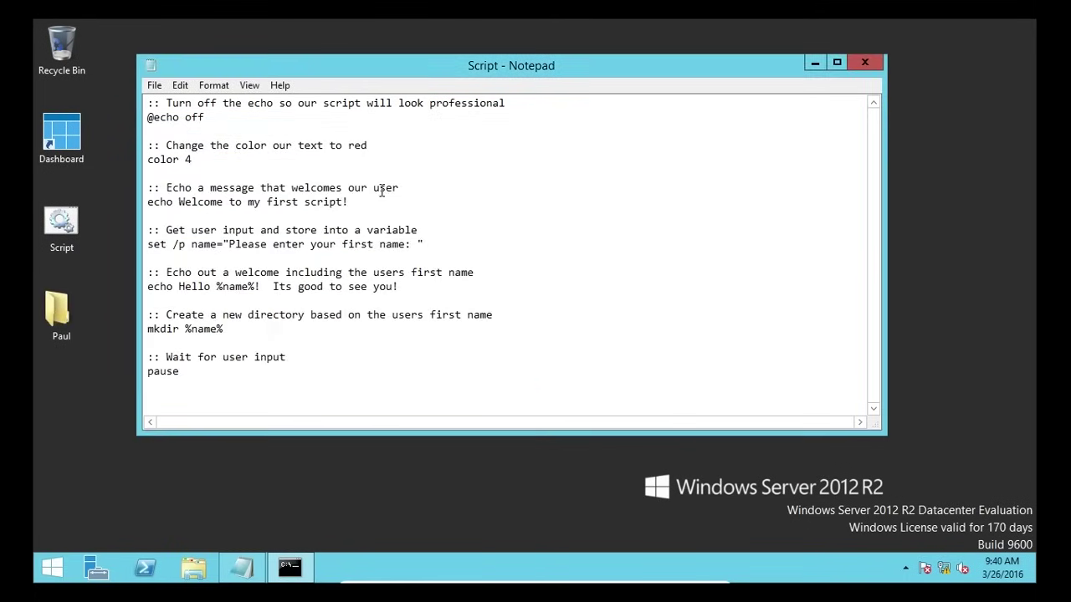
click(57, 305)
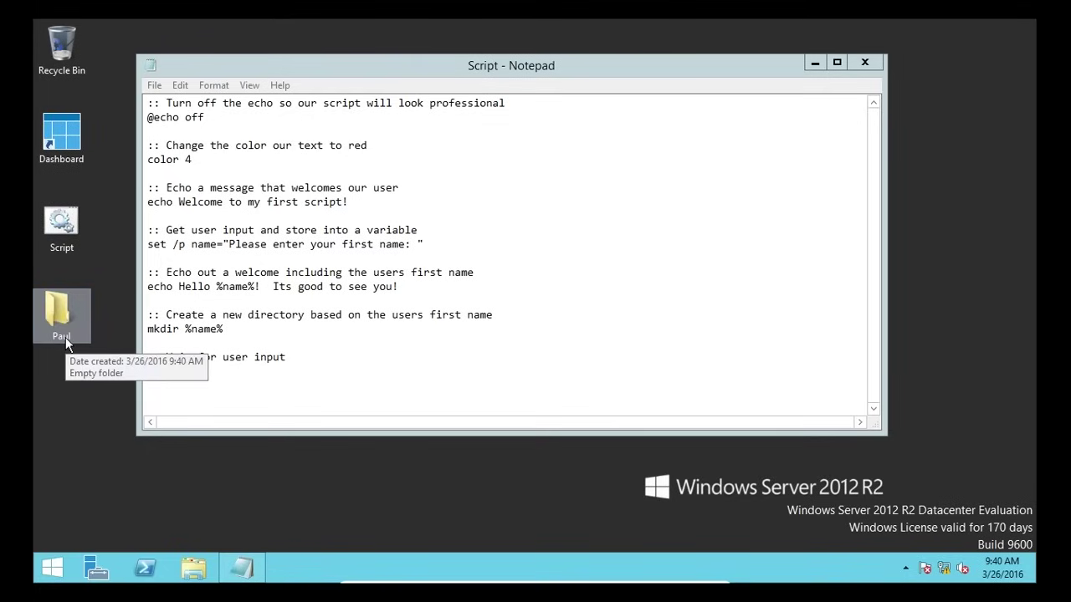
- Run the Script again with the first name Marvin
double_click(75, 239)
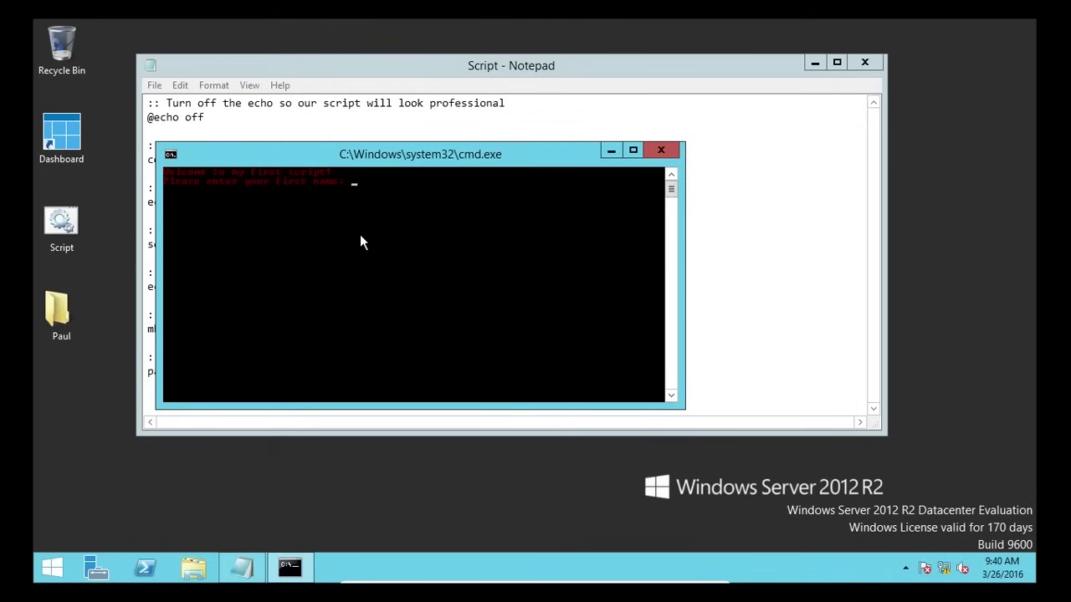
text(Marvin)
key(Return)
key(Return)
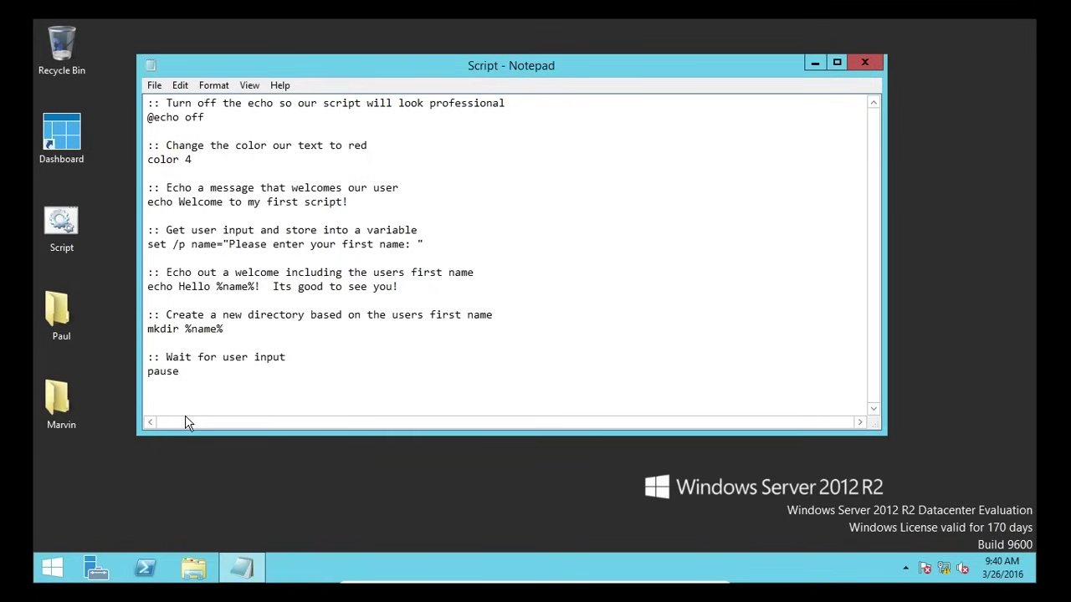
- Change the line to mkdir %name%_pictures and paste two copies beneath it
text(_pictures)
key(shift+Left)
key(shift+Left)
key(shift+Left)
key(shift+Left)
key(shift+Left)
key(shift+Left)
key(shift+Left)
key(shift+Left)
key(shift+Left)
key(shift+Left)
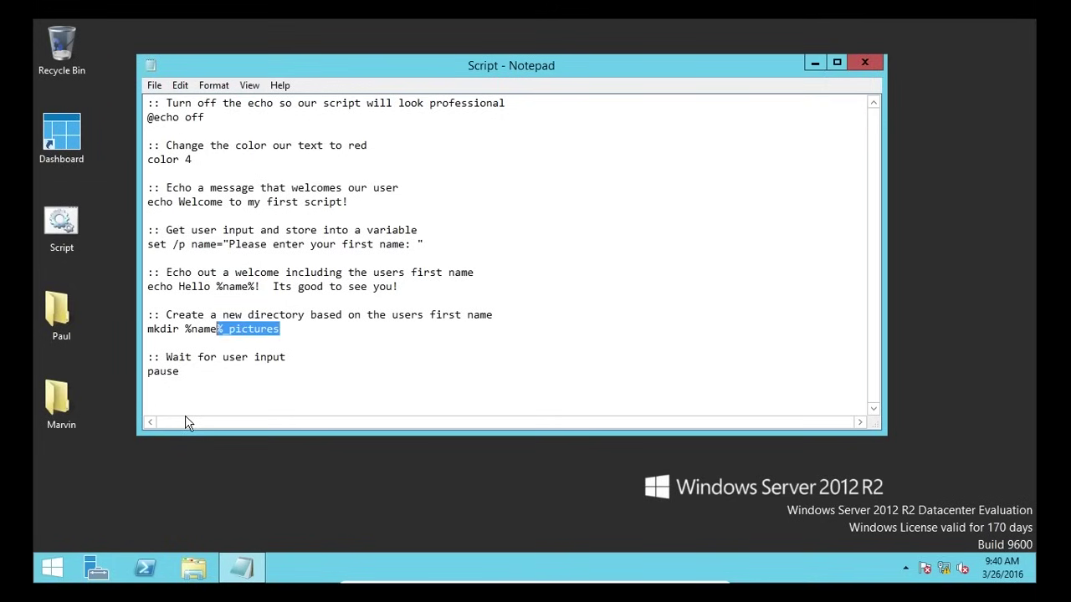
key(shift+Left)
key(shift+Left)
key(shift+Left)
key(shift+Left)
key(shift+Left)
key(shift+Left)
key(shift+Left)
key(shift+Left)
key(shift+Left)
key(shift+Left)
key(shift+Left)
key(ctrl+c)
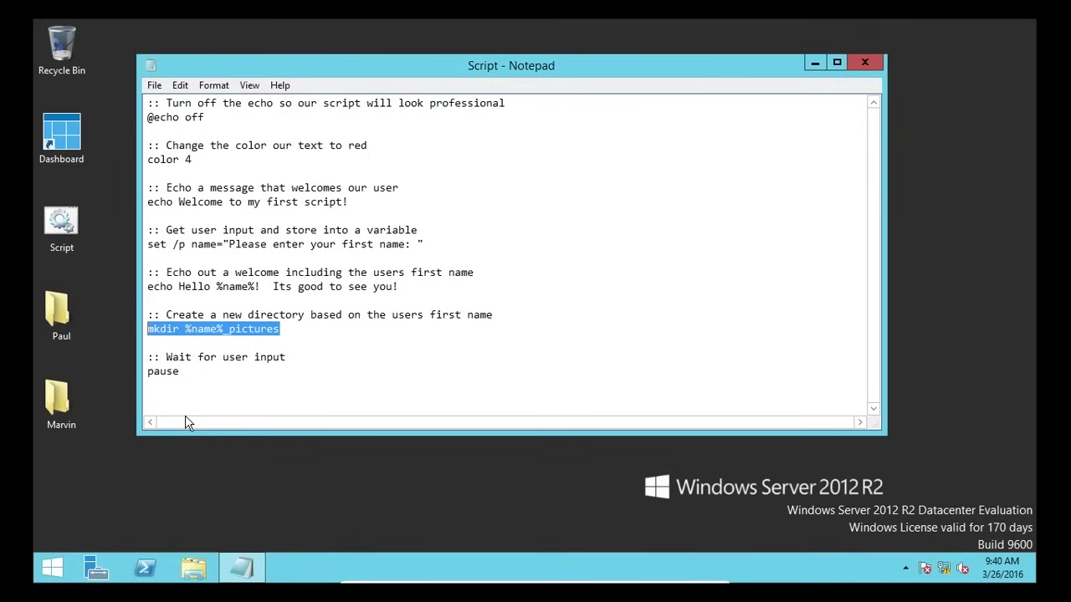
click(307, 329)
key(Return)
key(ctrl+v)
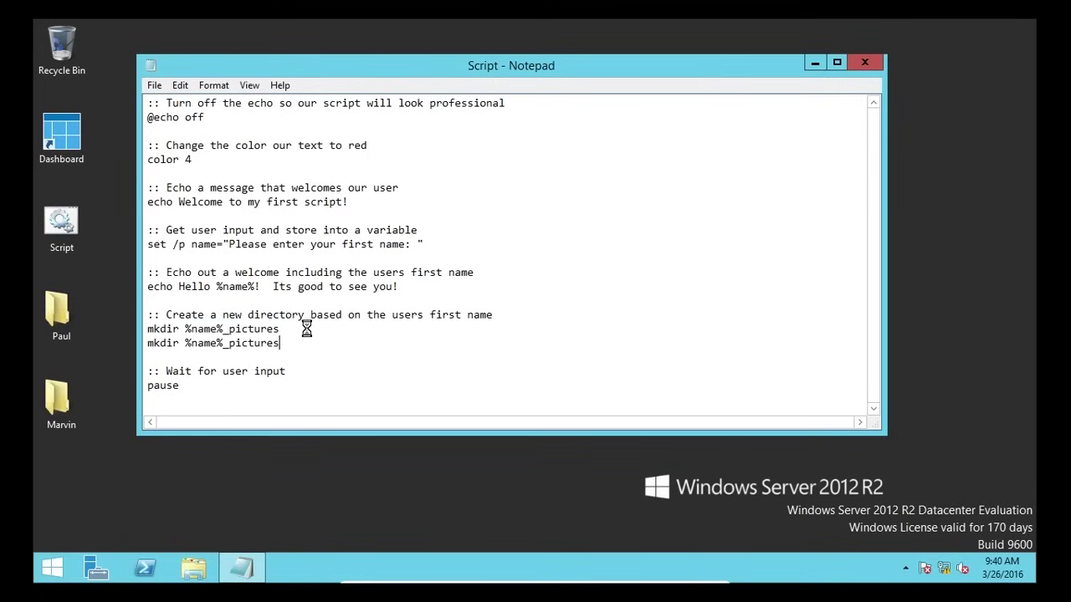
key(Return)
key(ctrl+v)
- Delete the old test folders and rename the copied lines to _music and _software
drag(66, 458, 50, 315)
key(Delete)
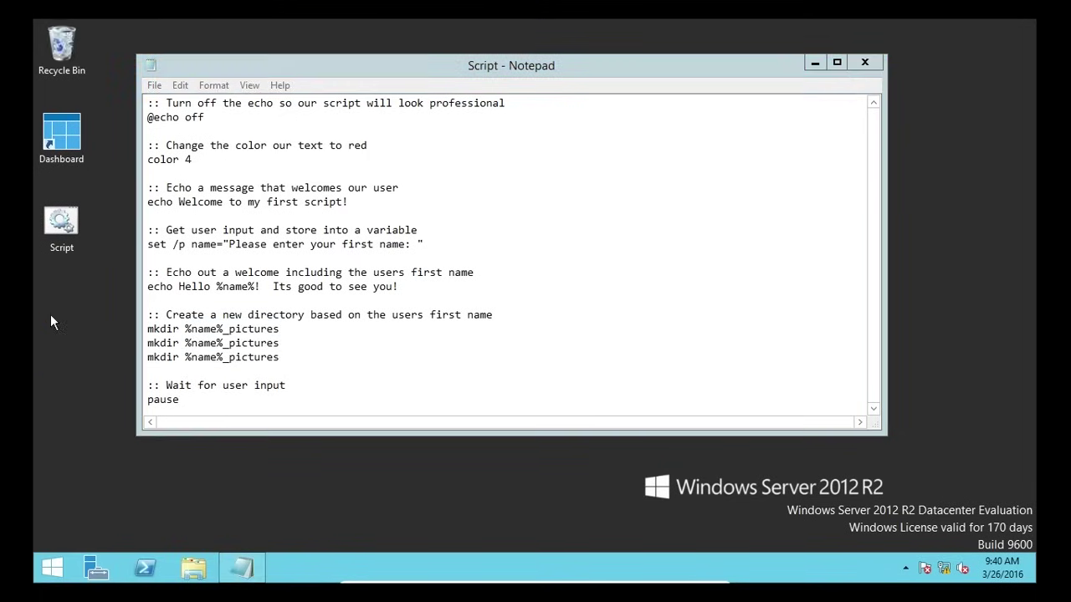
drag(285, 343, 230, 343)
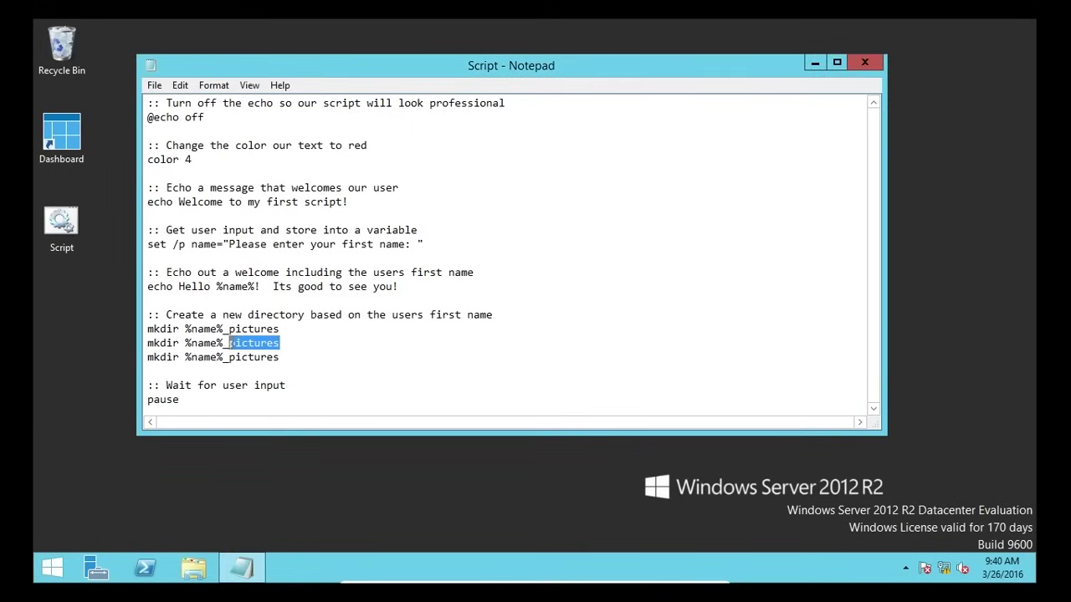
text(music)
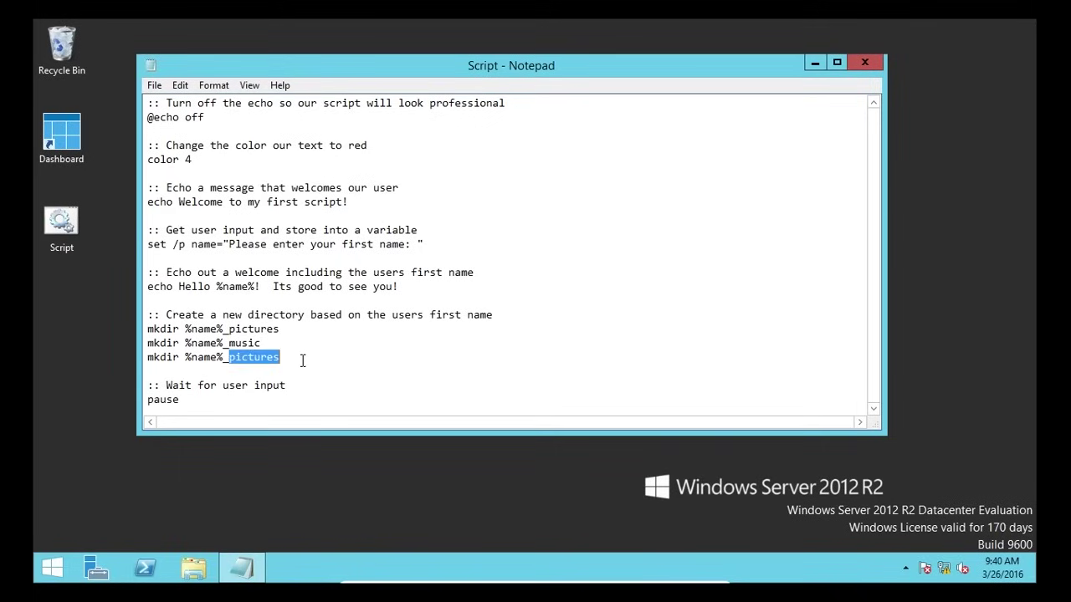
text(software)
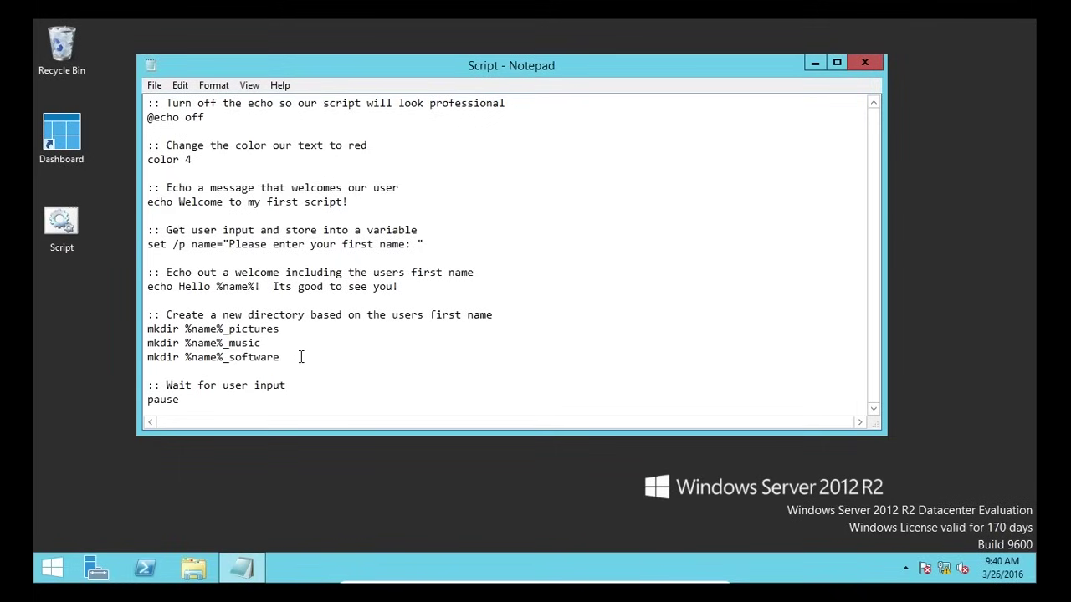
- Run the script with the name Paul and check the new _pictures, _music and _software folders
double_click(75, 236)
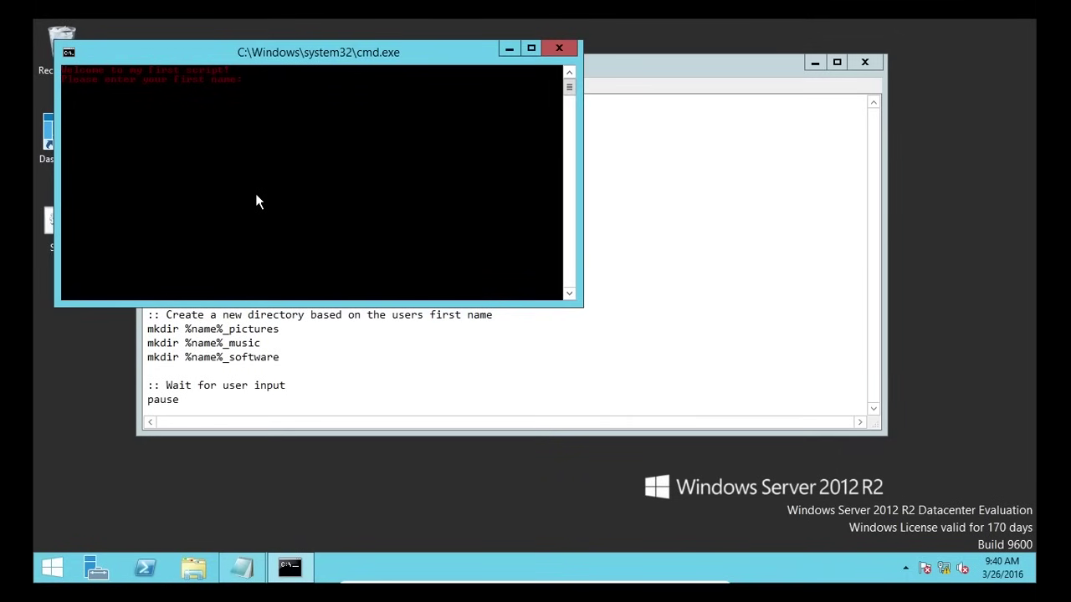
text(Paul)
key(Return)
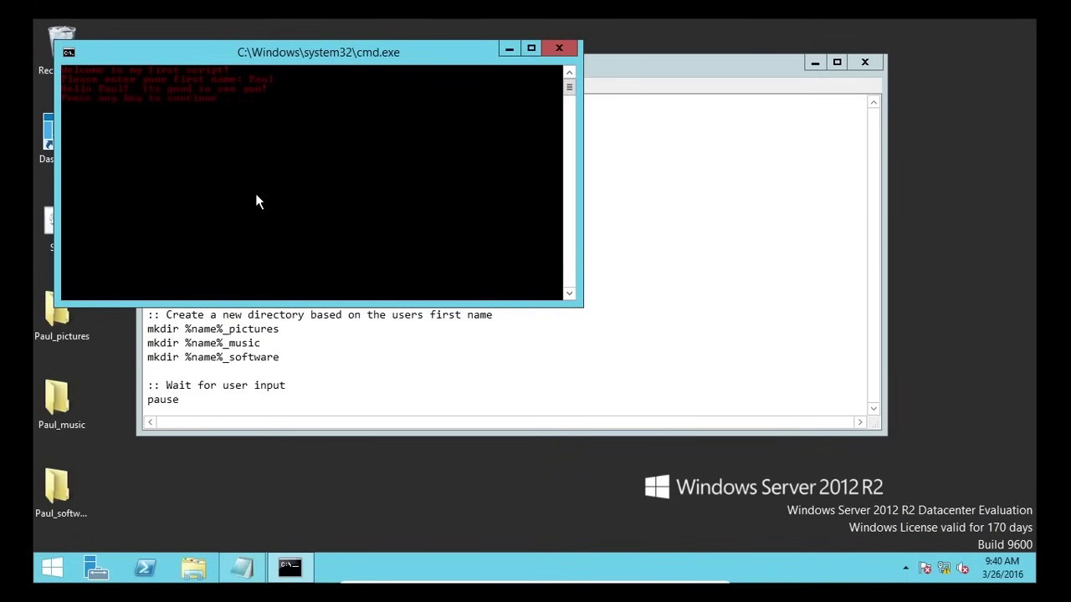
key(Return)
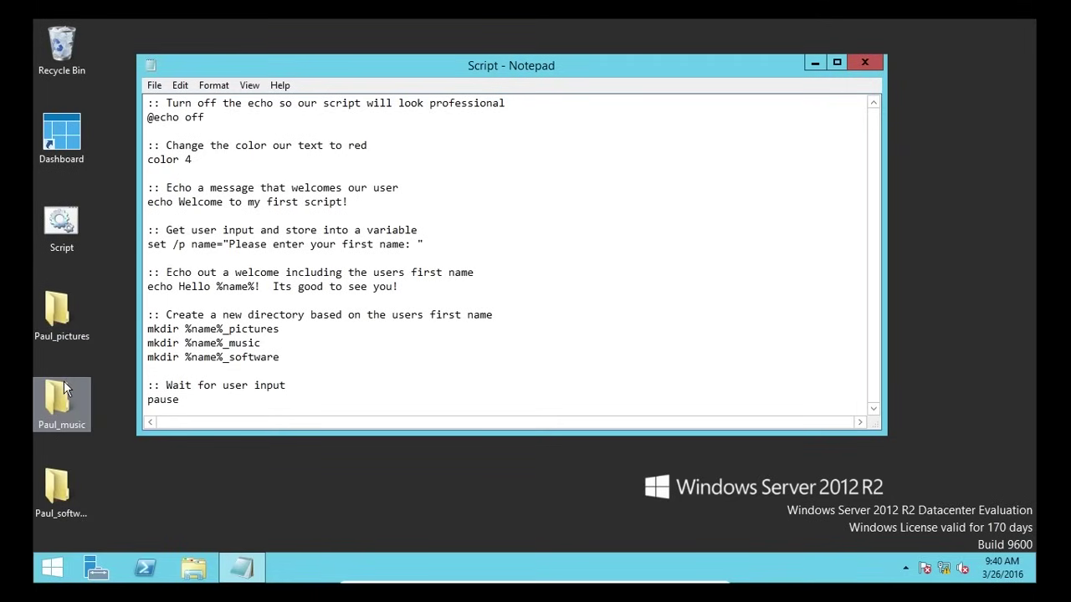
click(70, 476)
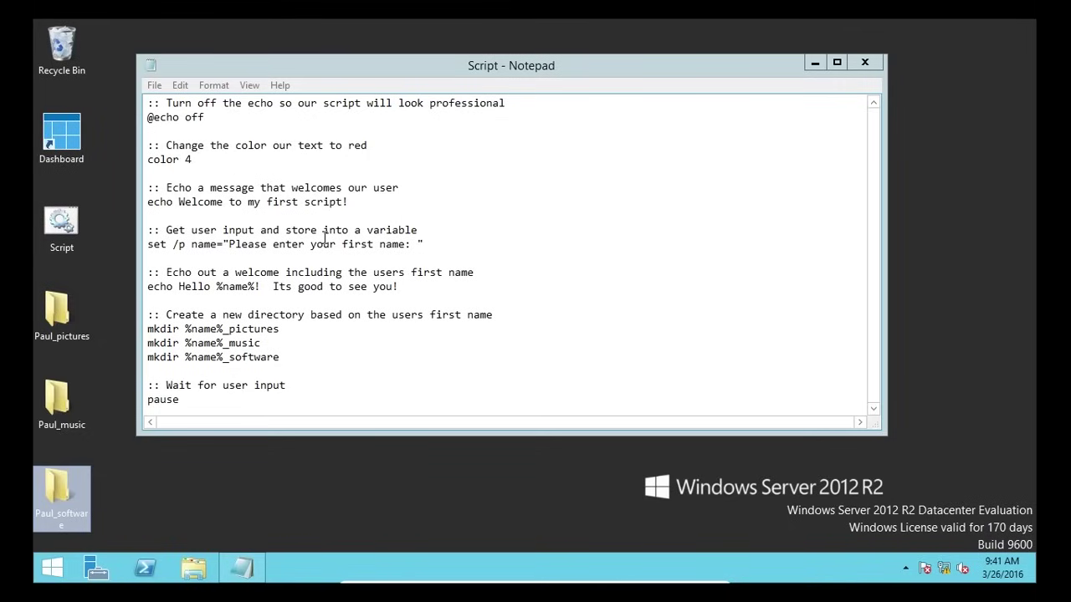
drag(191, 159, 148, 160)
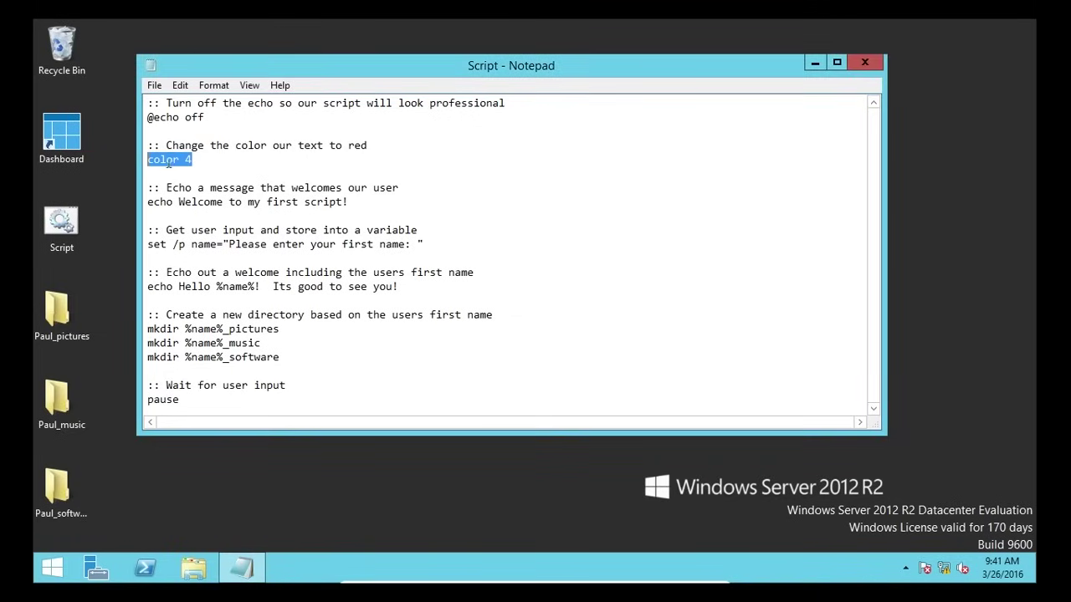
click(191, 172)
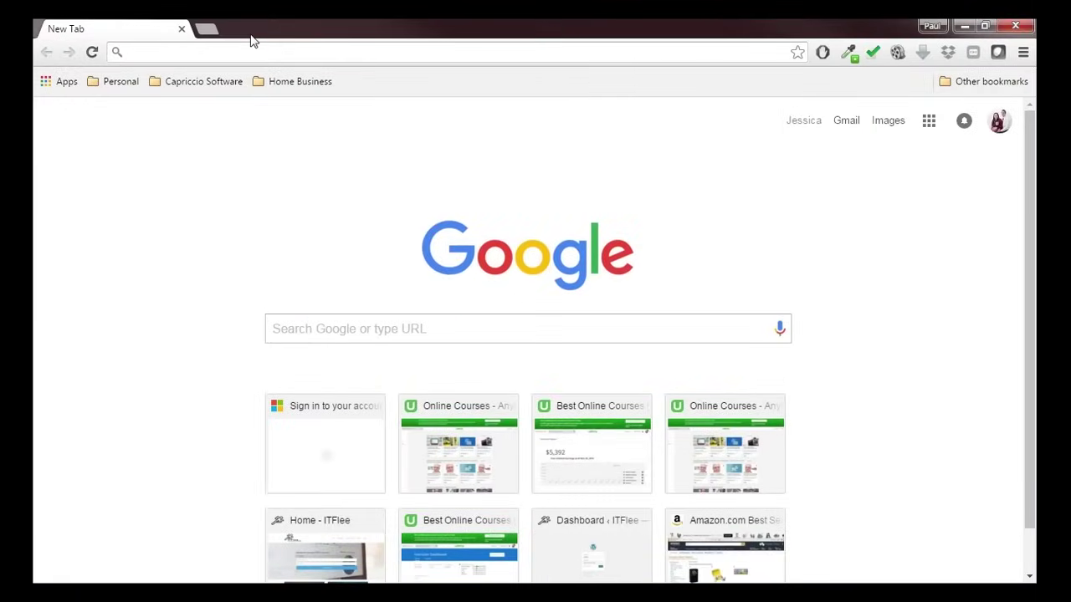
- Search 'change color of batch file font' and open the Stack Overflow result
click(242, 46)
text(goo)
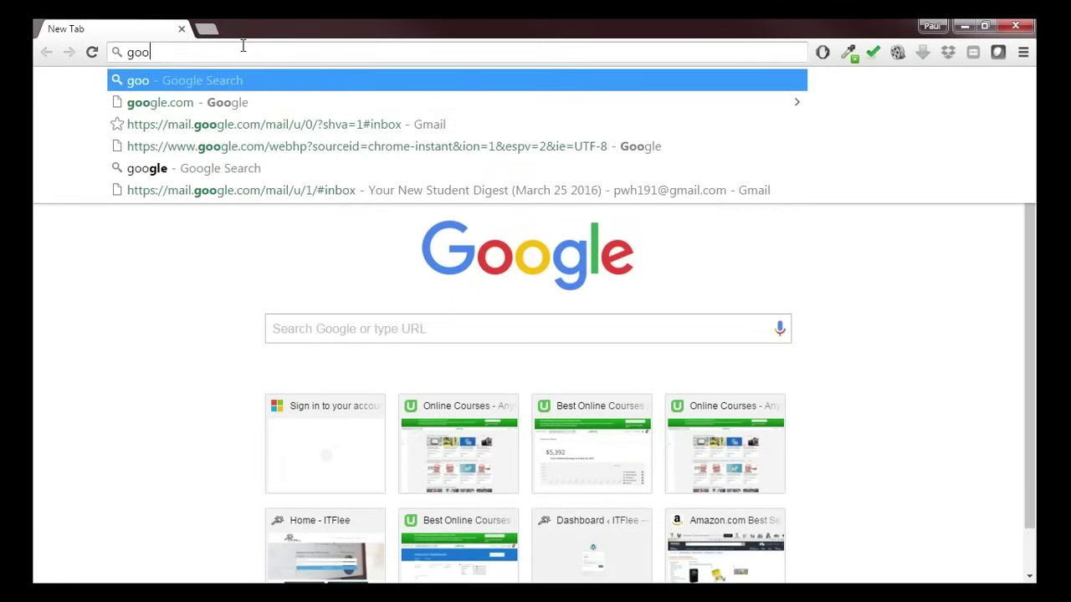
key(BackSpace)
key(BackSpace)
key(BackSpace)
text(change colo)
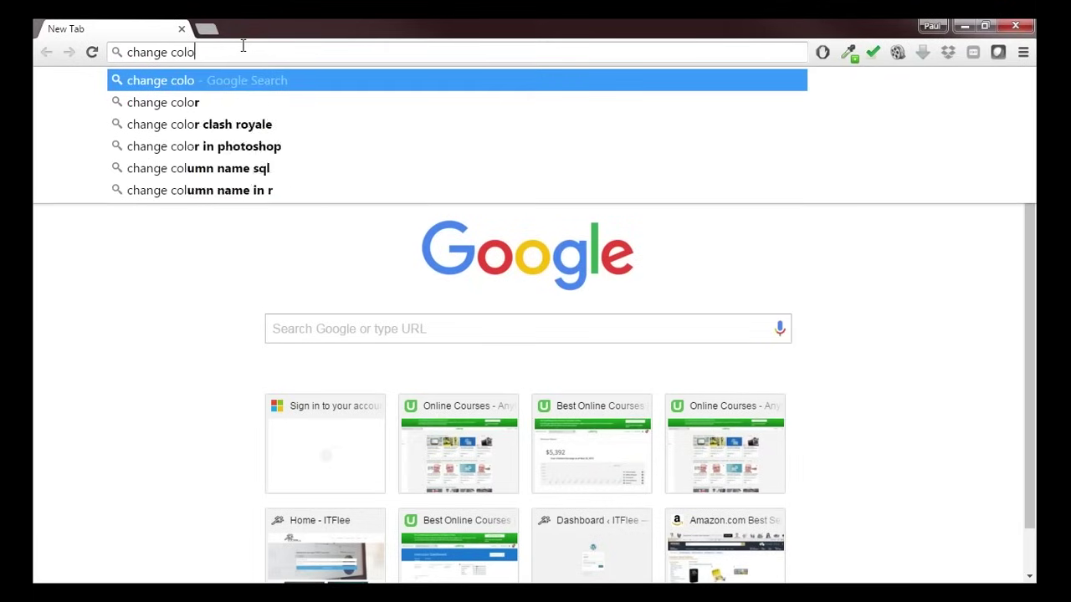
text(r of batch fi)
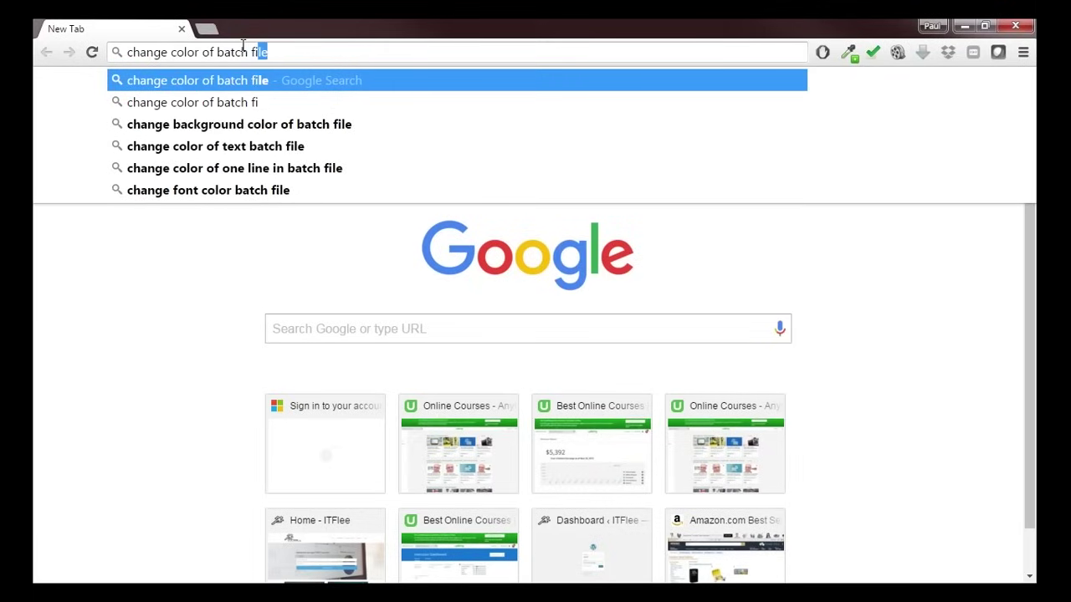
text(le font)
key(Return)
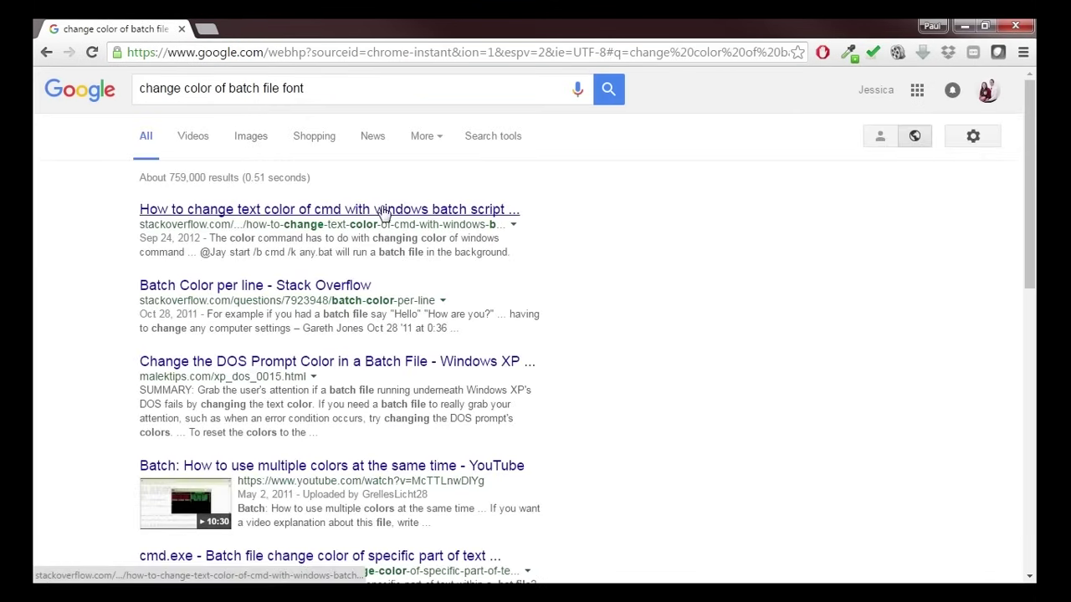
click(389, 215)
- Find the colour code table and highlight 4 = Red
scroll(454, 318, down, 1)
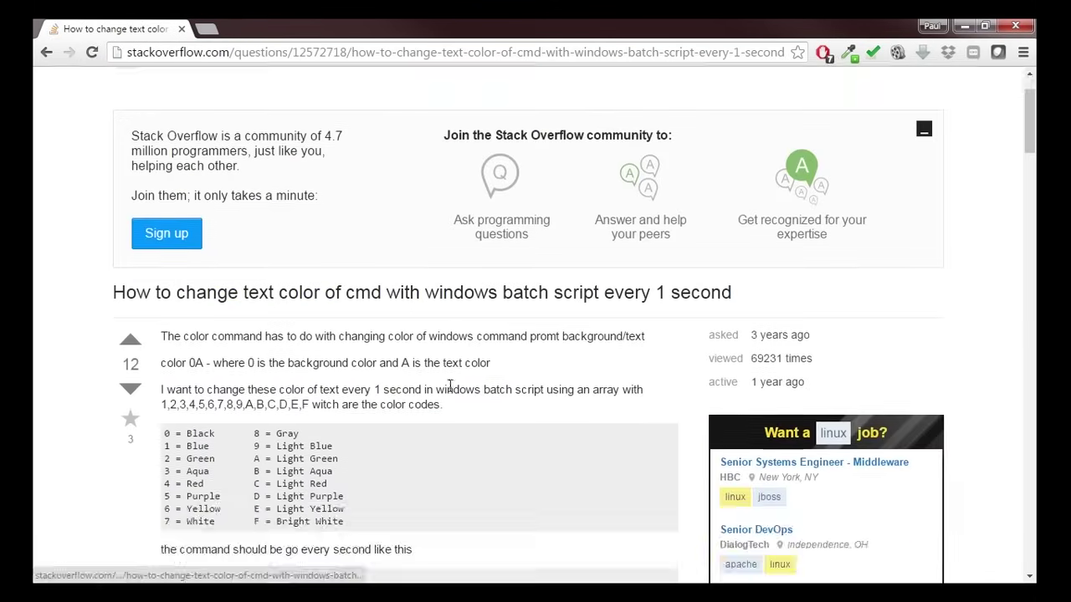
drag(161, 363, 204, 363)
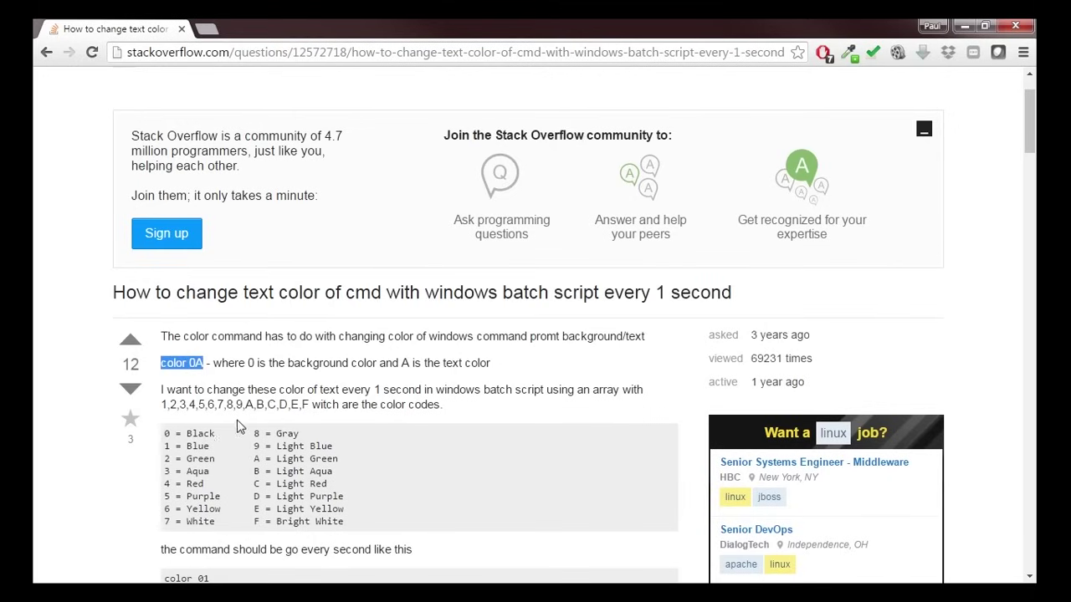
scroll(241, 427, down, 1)
click(167, 408)
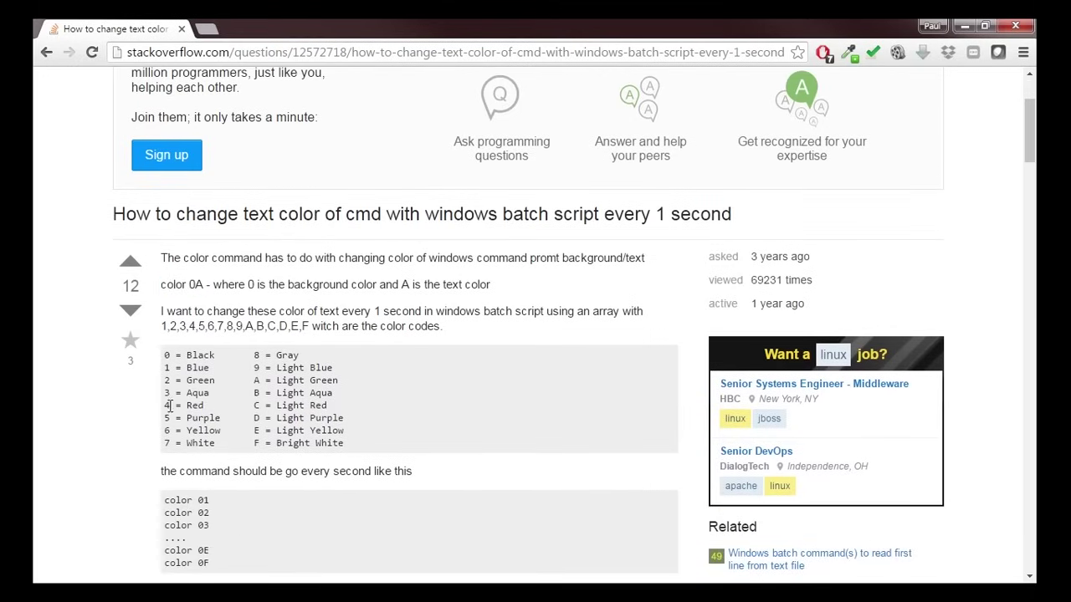
drag(203, 406, 165, 404)
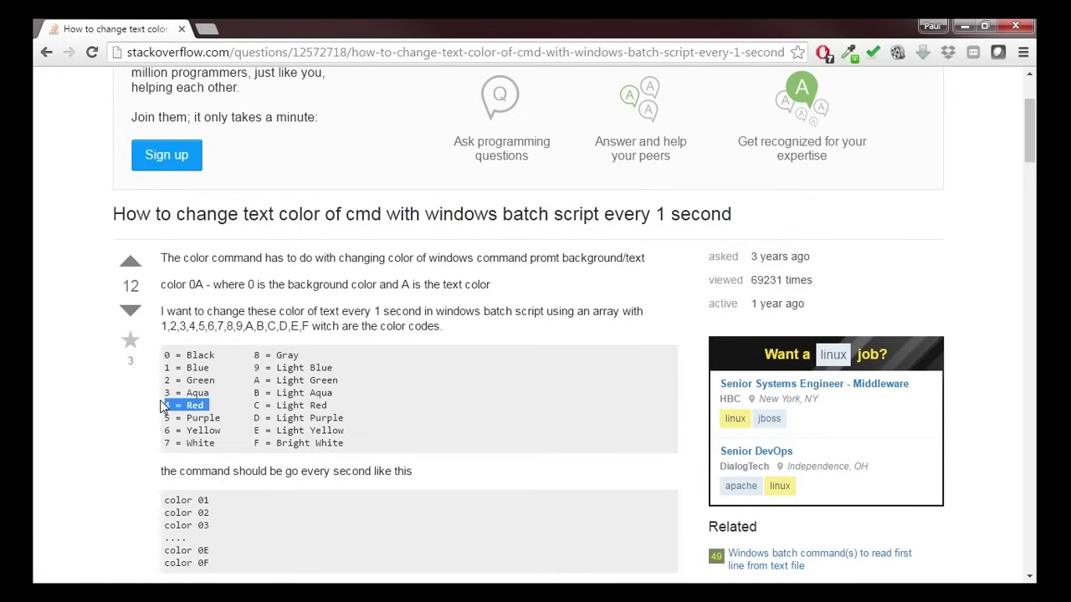
scroll(247, 403, down, 2)
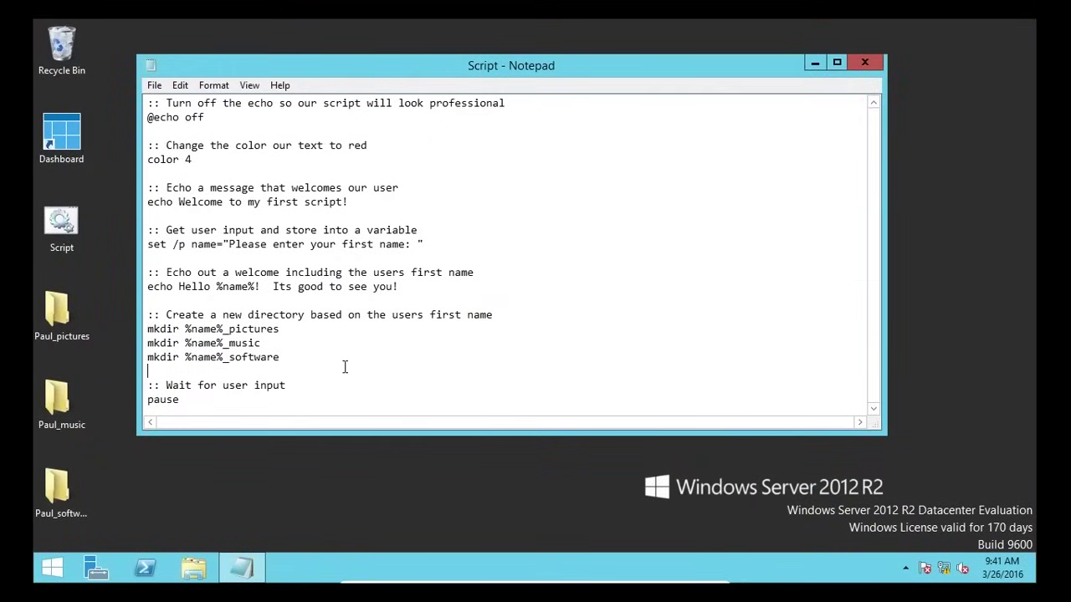
- Close Notepad and delete the Script file and its three test folders
click(863, 64)
drag(148, 531, 60, 235)
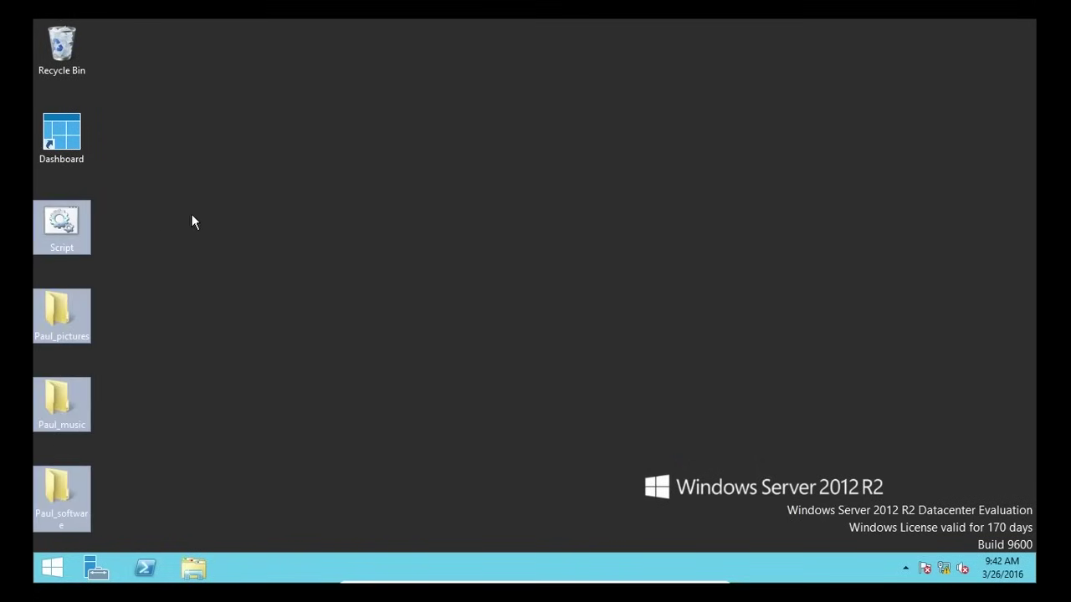
click(191, 222)
drag(147, 197, 55, 540)
key(Delete)
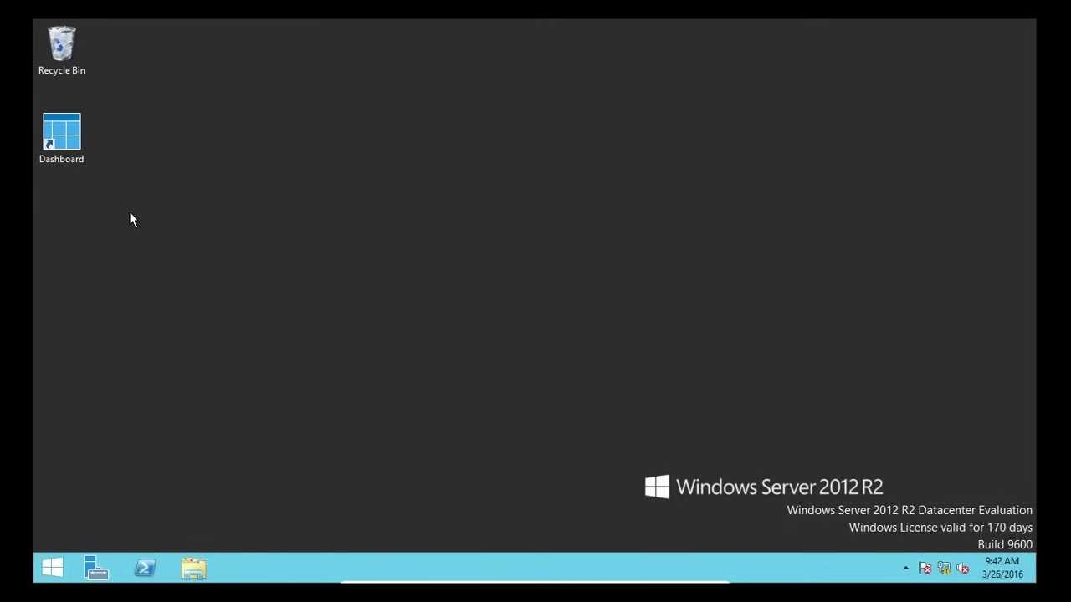
- Empty the Recycle Bin, confirming permanent deletion of the items
right_click(80, 42)
click(115, 71)
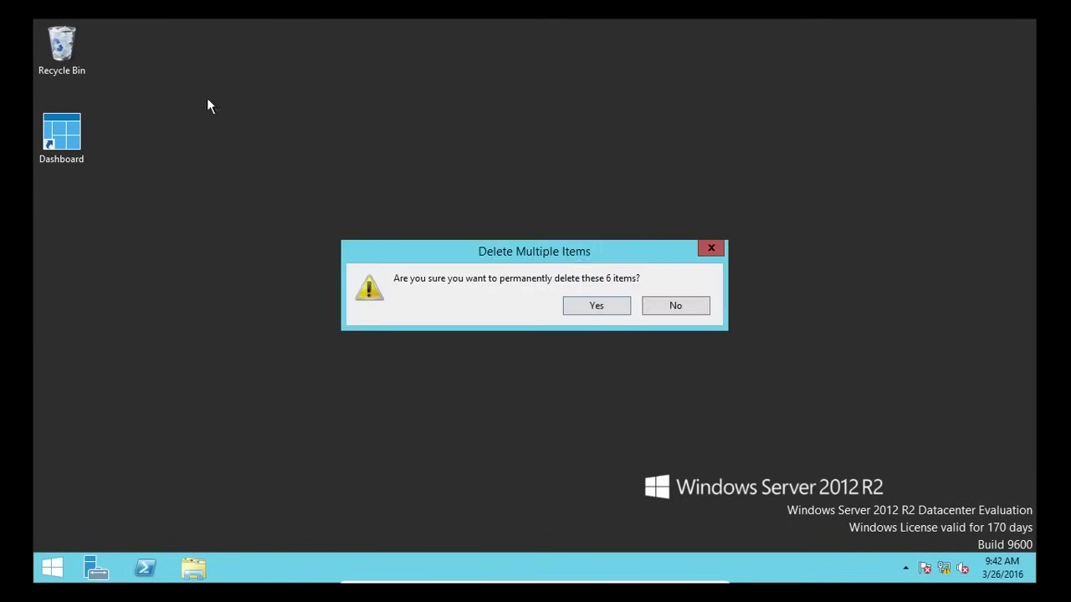
click(593, 307)
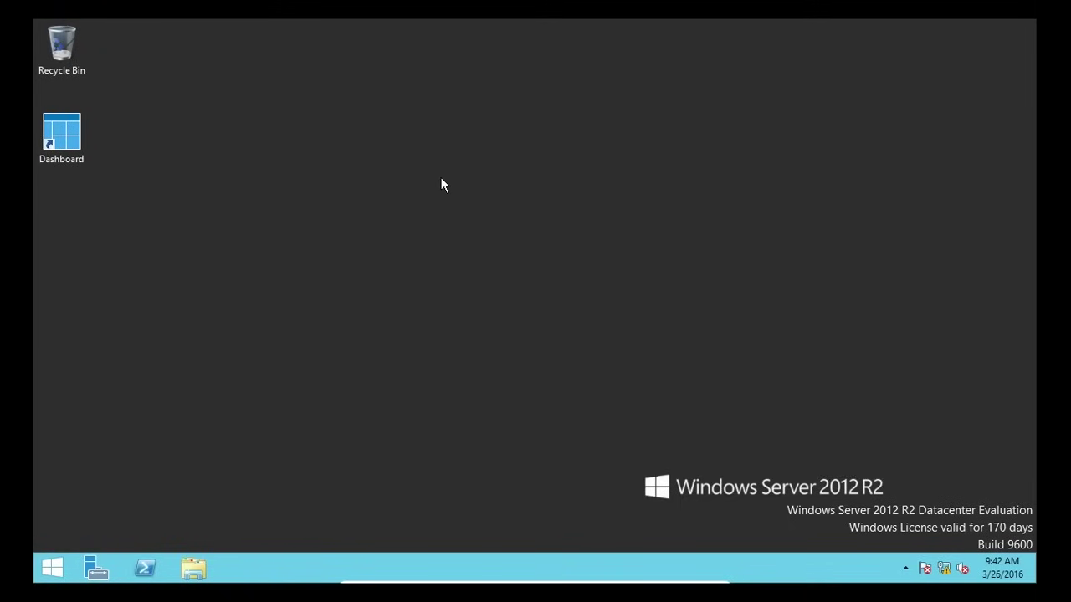